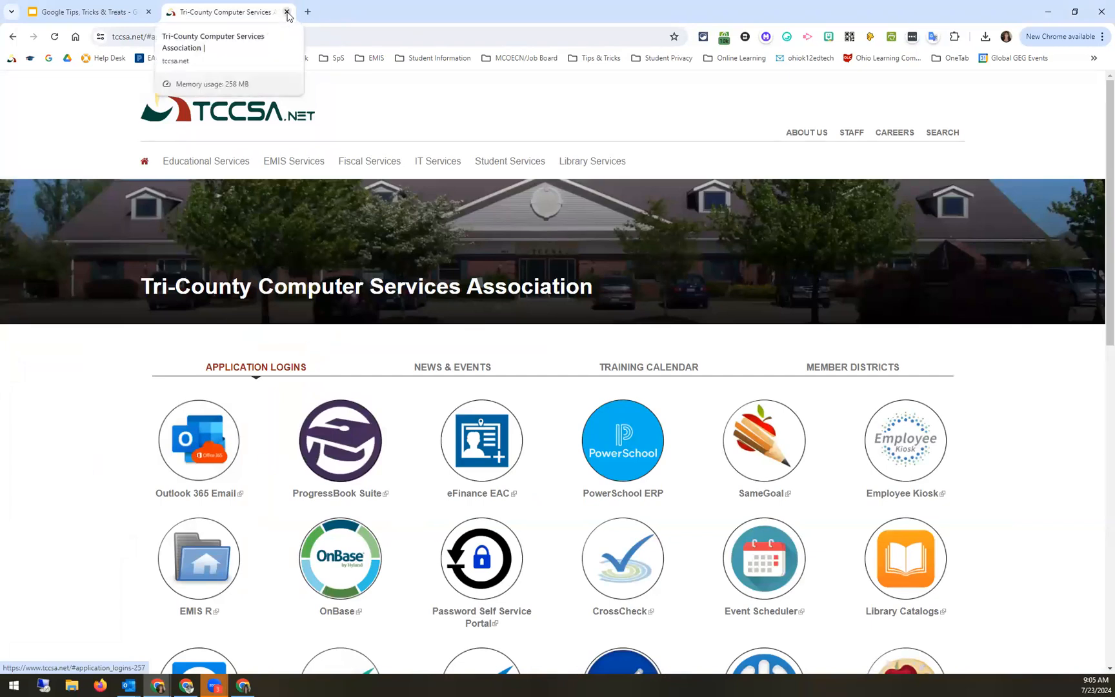
# Close the Tri-County Computer Services Association tab and reopen the closed tab.
pyautogui.click(287, 12)
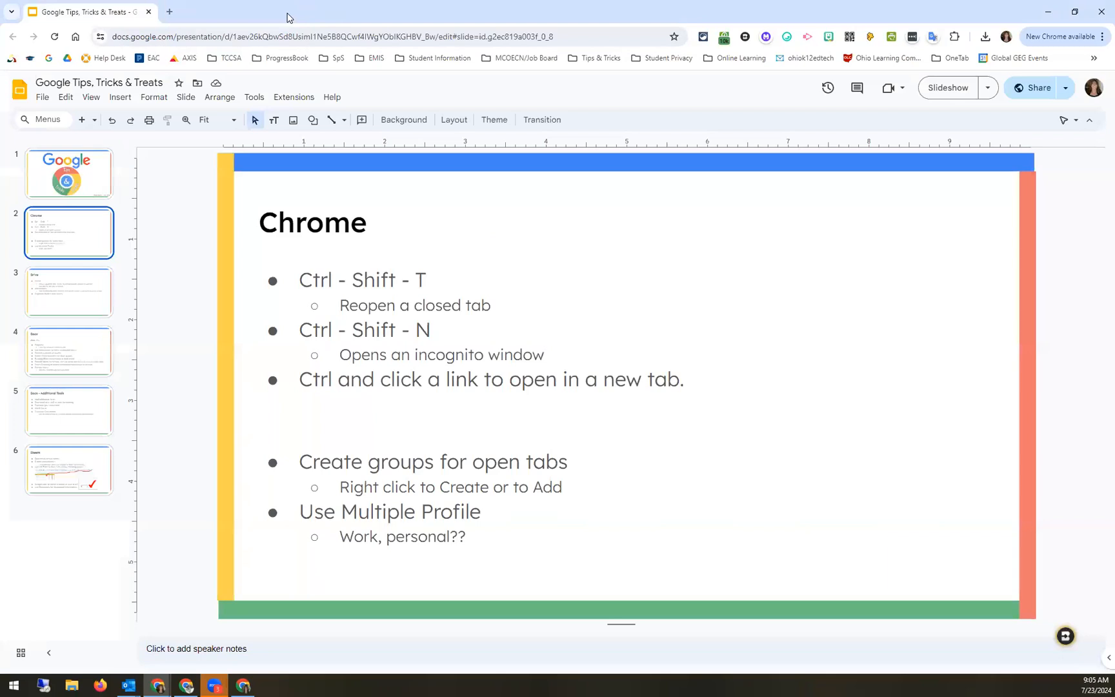
pyautogui.hotkey('ctrl', 'shift', 't')
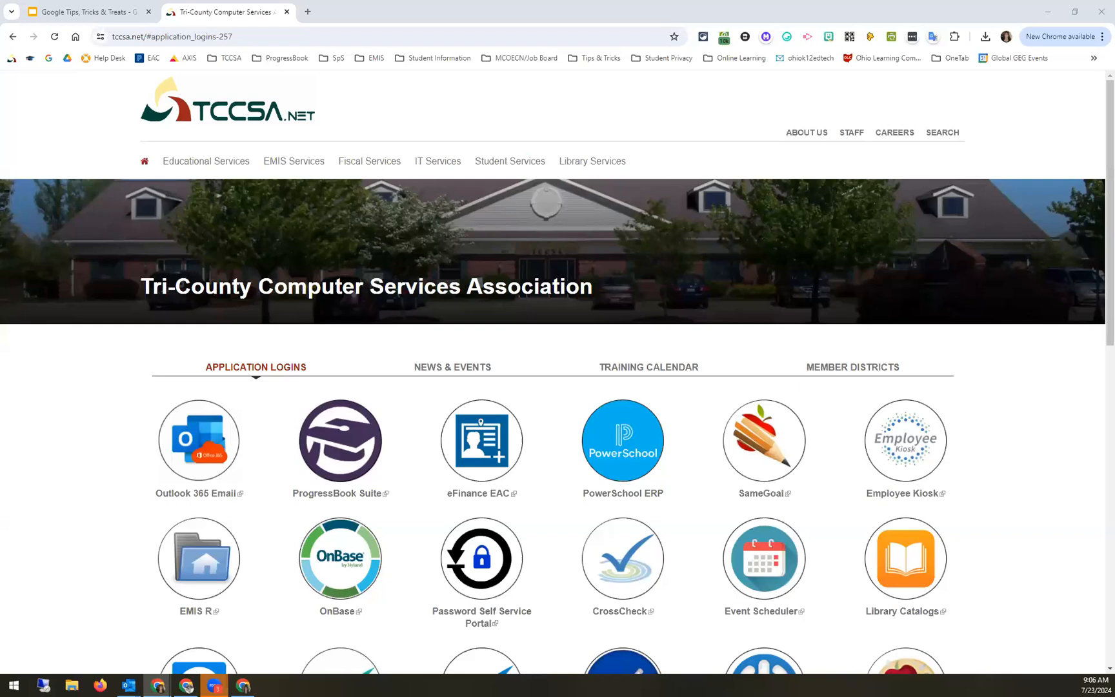
# Open a new incognito window and close it.
pyautogui.click(1101, 37)
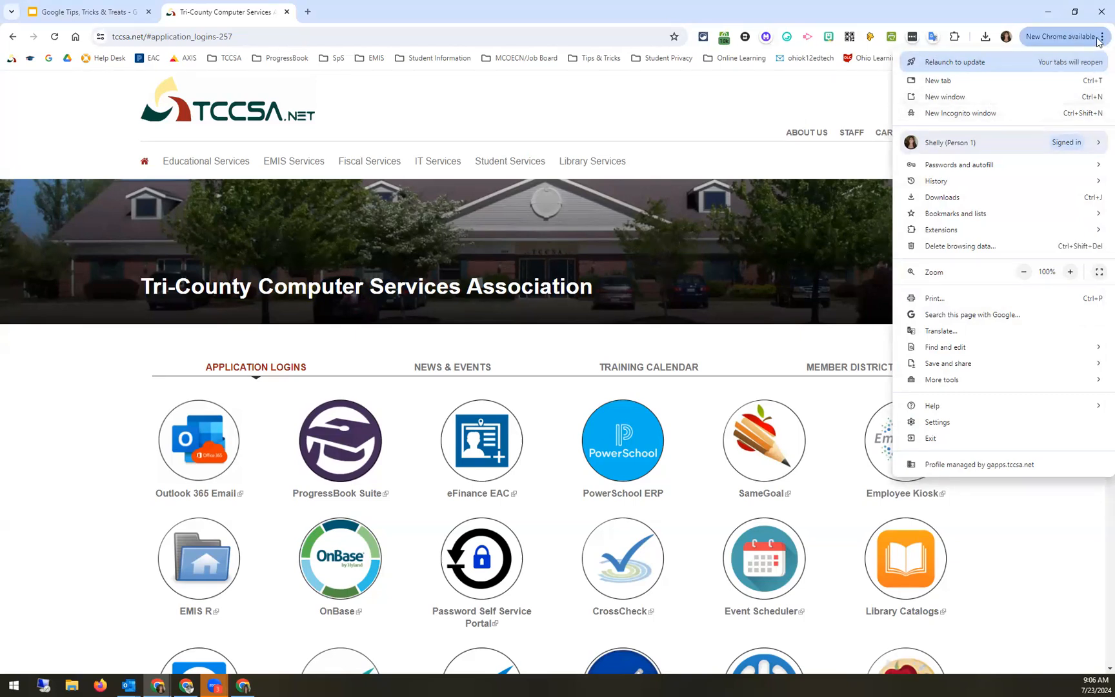
pyautogui.click(945, 8)
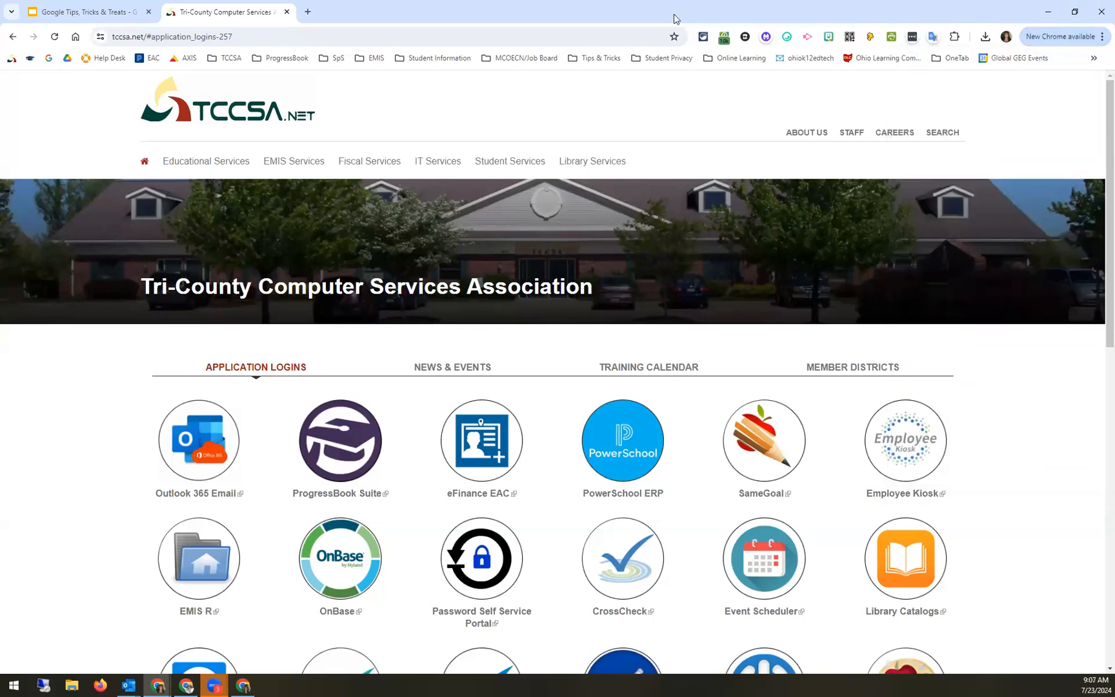
pyautogui.hotkey('ctrl', 'shift', 'n')
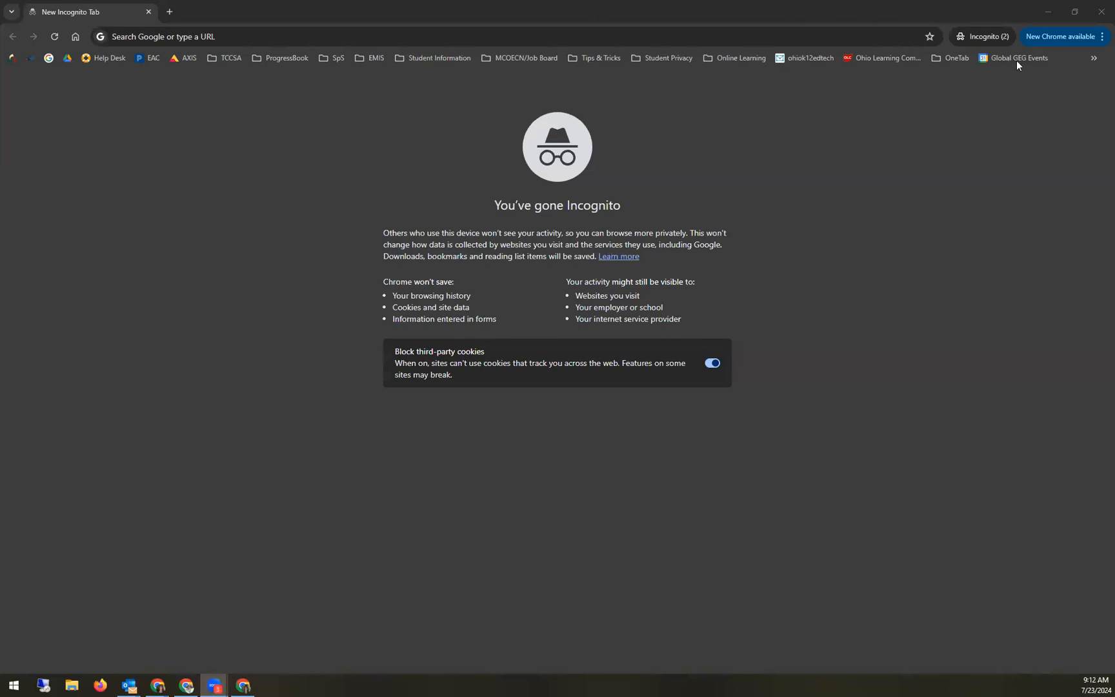
pyautogui.click(1099, 12)
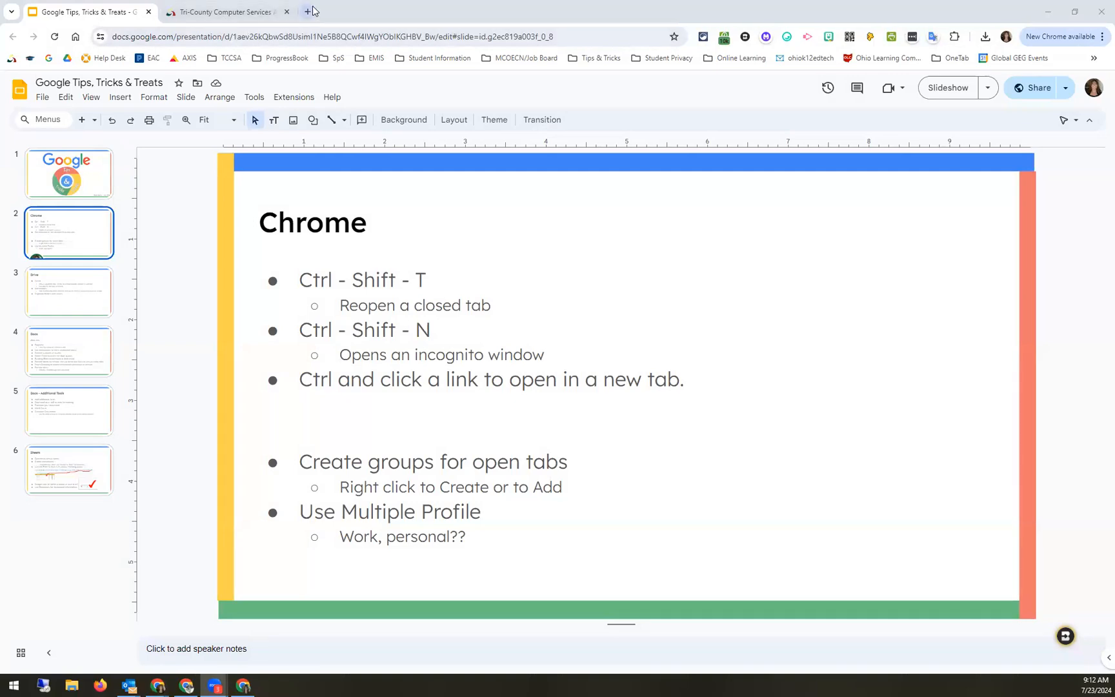
# View Educational Services in the existing TCCSA tab and return to the site's home page.
pyautogui.click(233, 20)
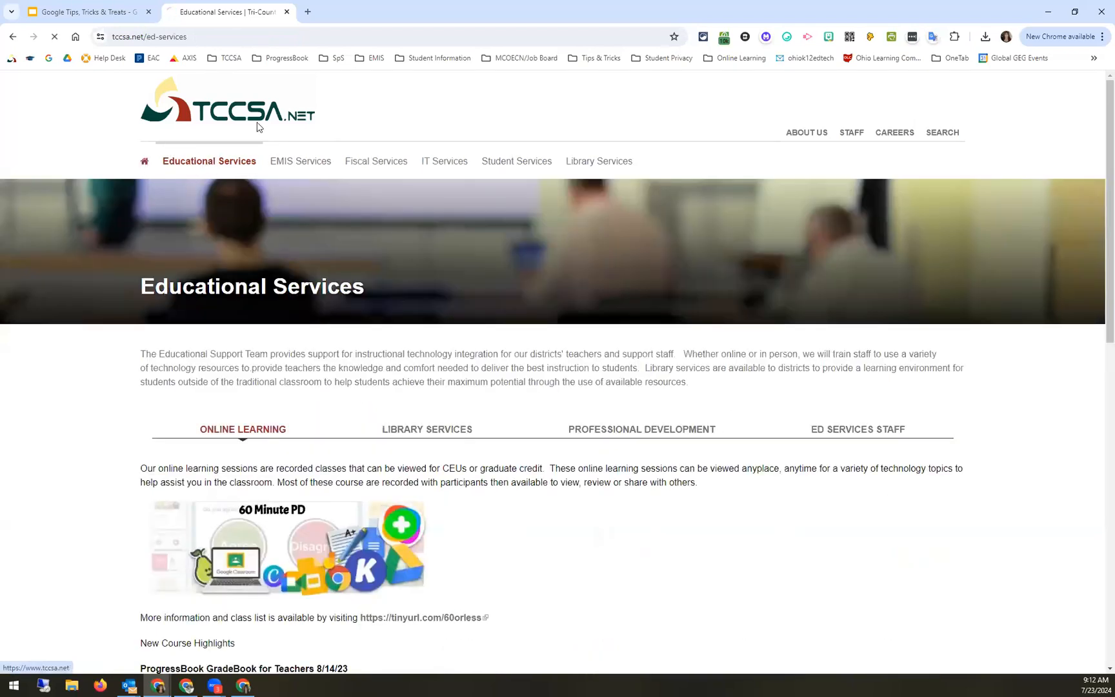
pyautogui.click(141, 161)
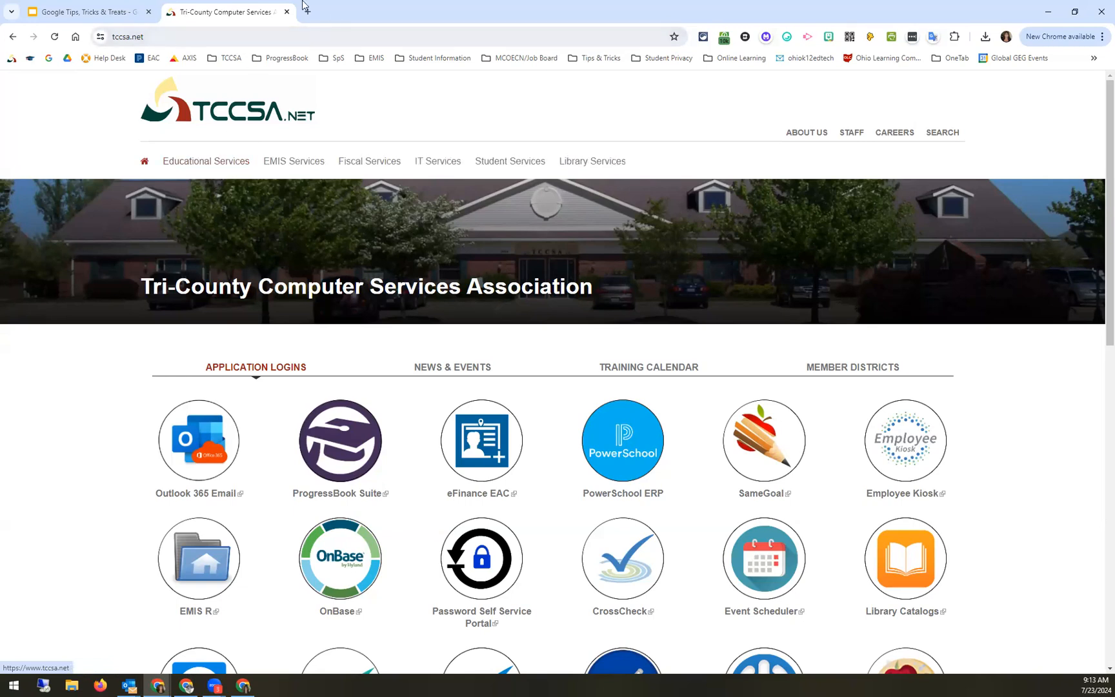
# Open the Educational Services link in a new tab and navigate that tab to the EMIS Services page.
pyautogui.middleClick(221, 163)
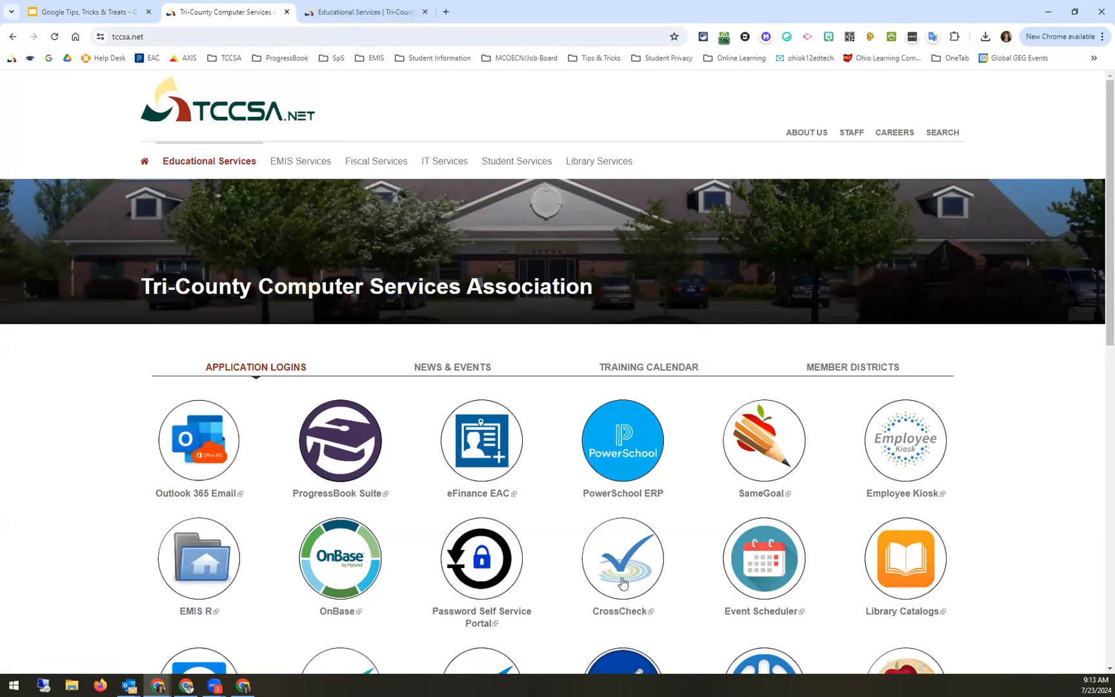
pyautogui.click(352, 12)
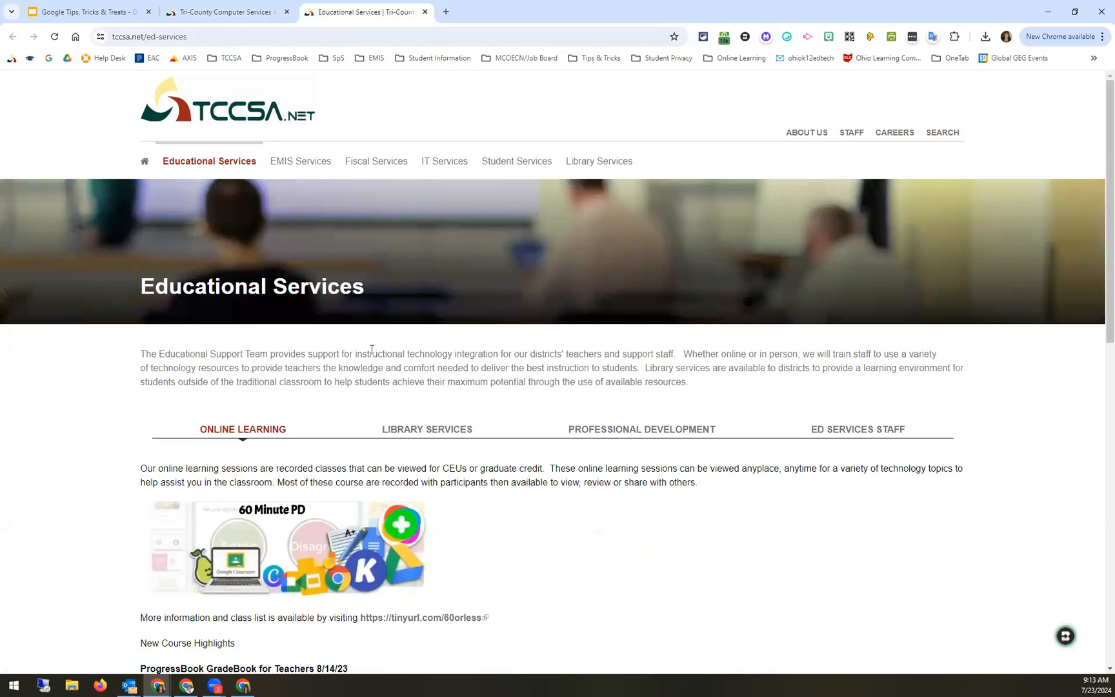
pyautogui.click(301, 167)
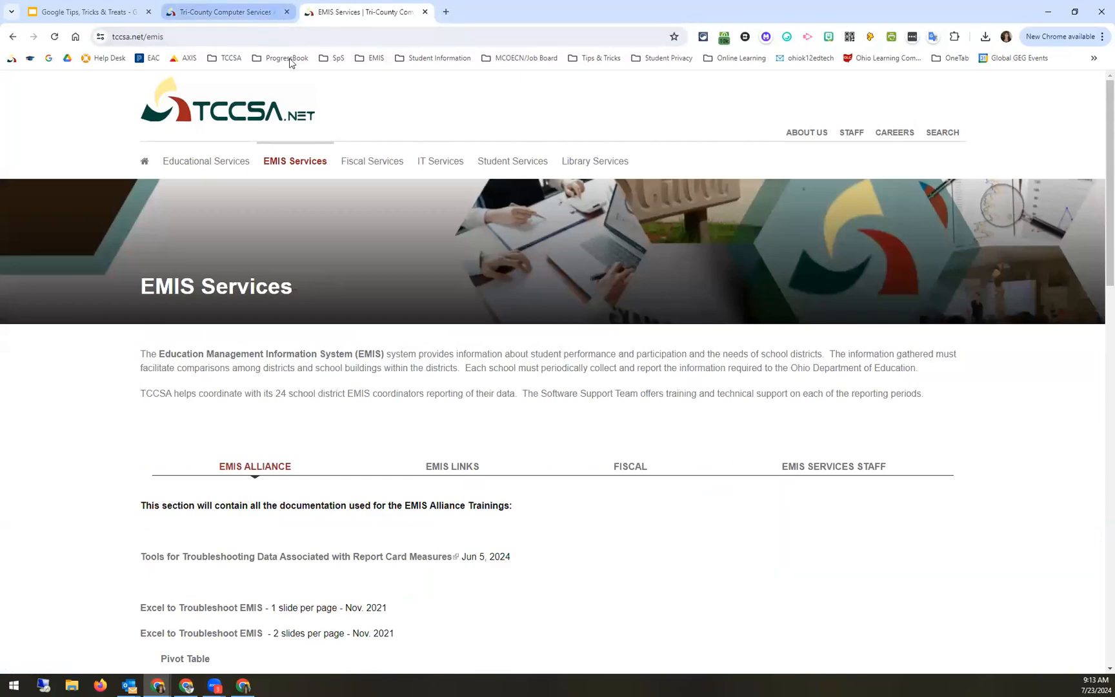
# Open ProgressBook Suite from the TCCSA home page and switch to ProgressBook GradeBook in the same tab.
pyautogui.click(258, 19)
pyautogui.click(341, 456)
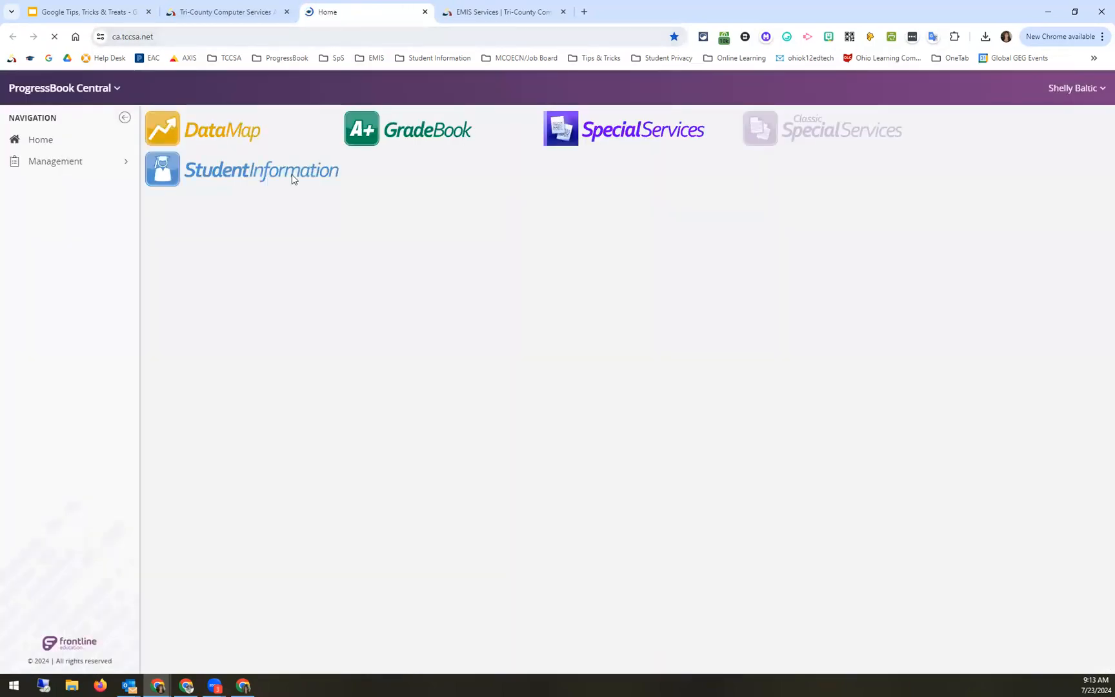
pyautogui.click(116, 90)
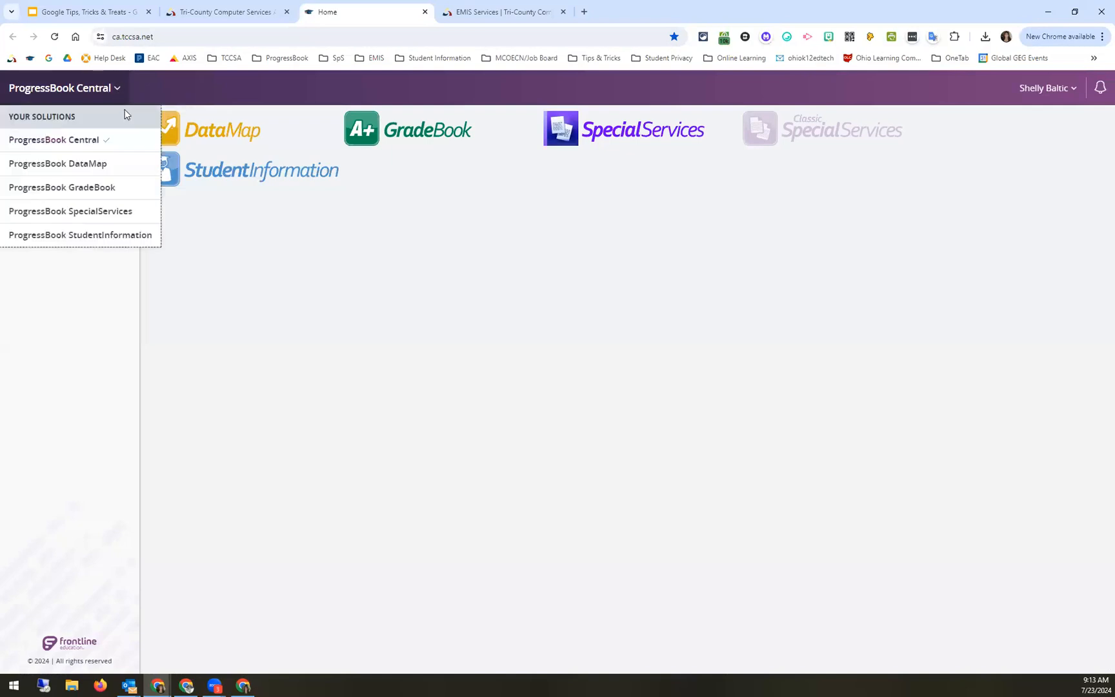
pyautogui.click(118, 189)
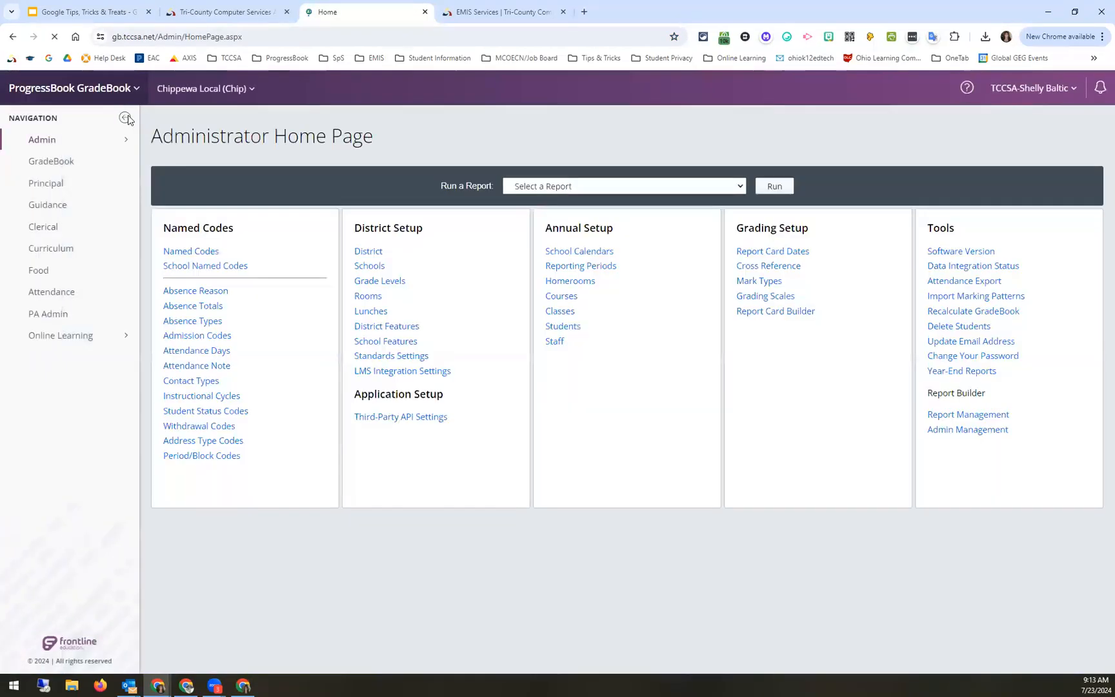
# Switch the ProgressBook tab to ProgressBook StudentInformation and close the tab.
pyautogui.click(117, 89)
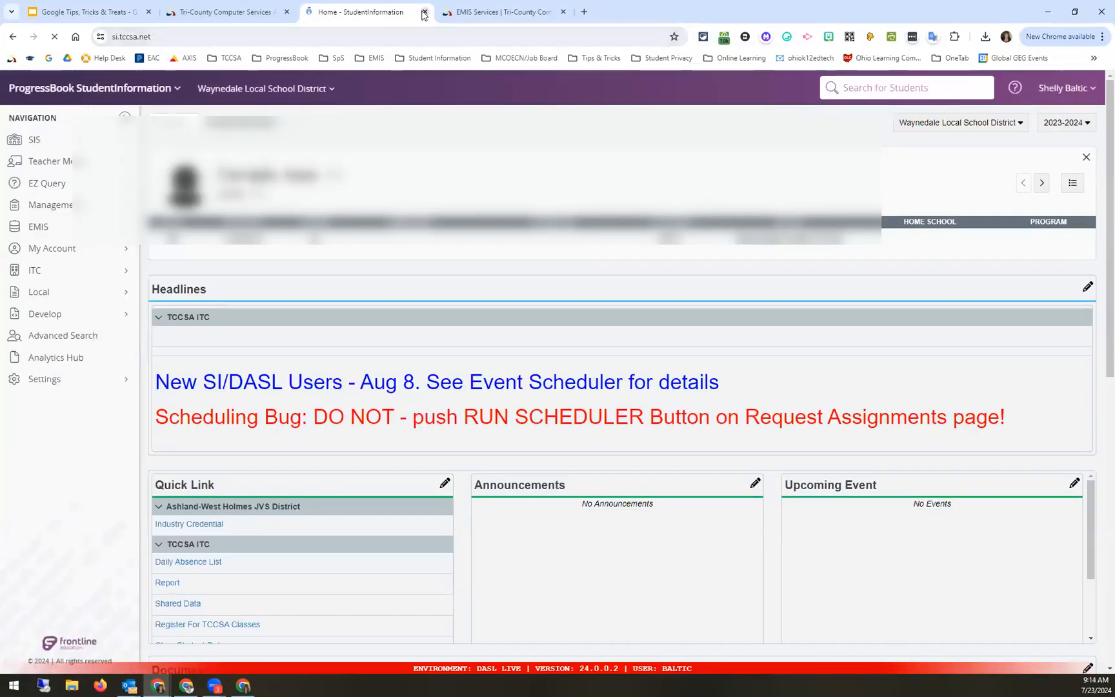
pyautogui.click(425, 12)
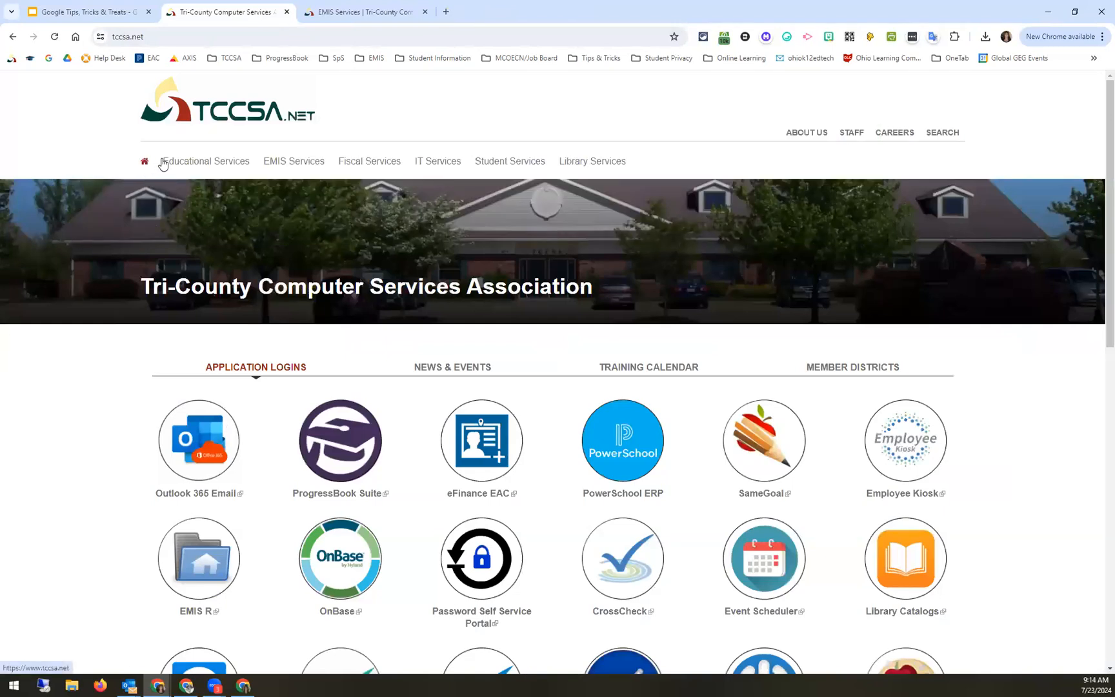
# Bring back the ProgressBook Central page and open ProgressBook DataMap in a separate tab.
pyautogui.click(161, 105)
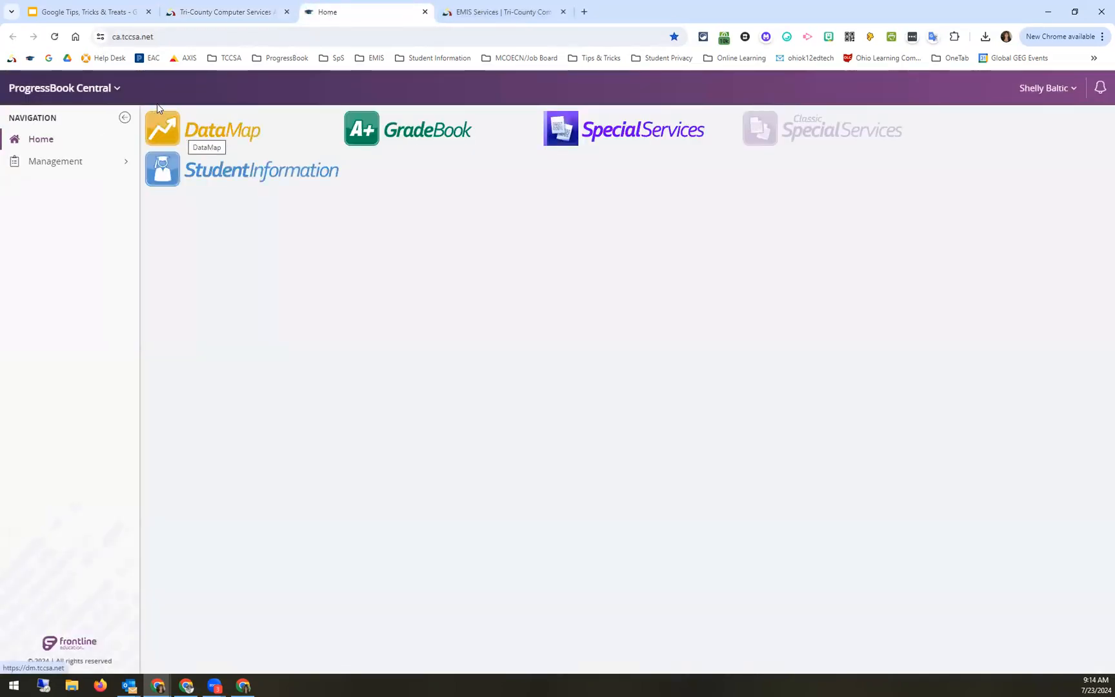
pyautogui.click(117, 89)
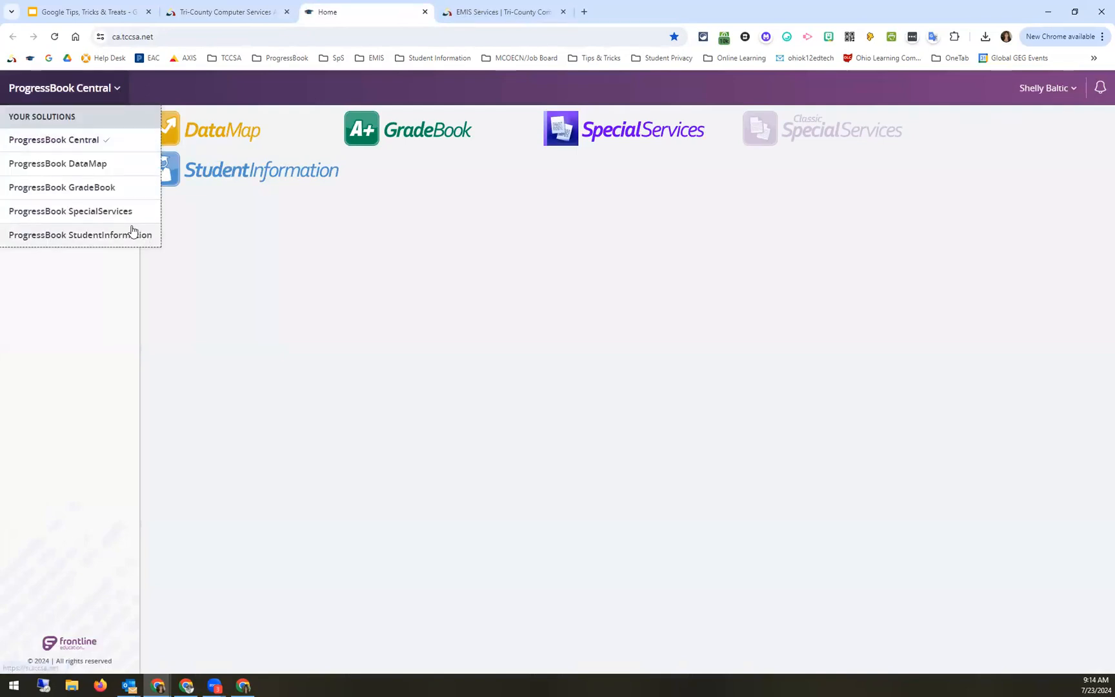
pyautogui.click(109, 169)
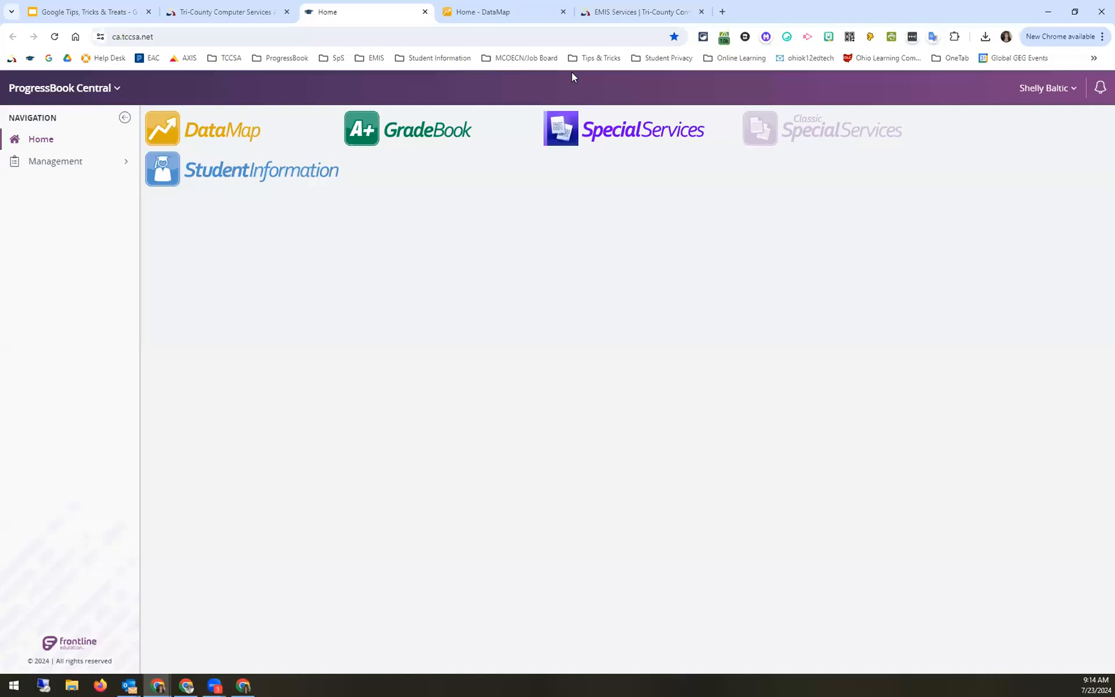
# Put the ProgressBook Central tab in a new tab group named ProgressBook and color the group purple.
pyautogui.rightClick(398, 17)
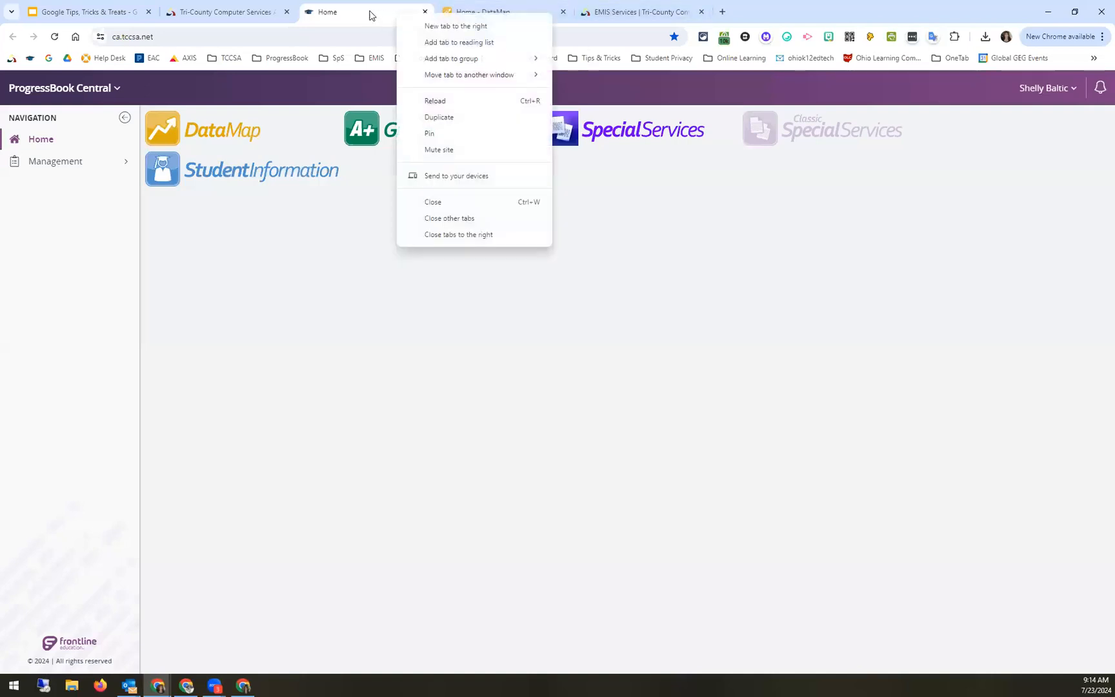
pyautogui.moveTo(445, 66)
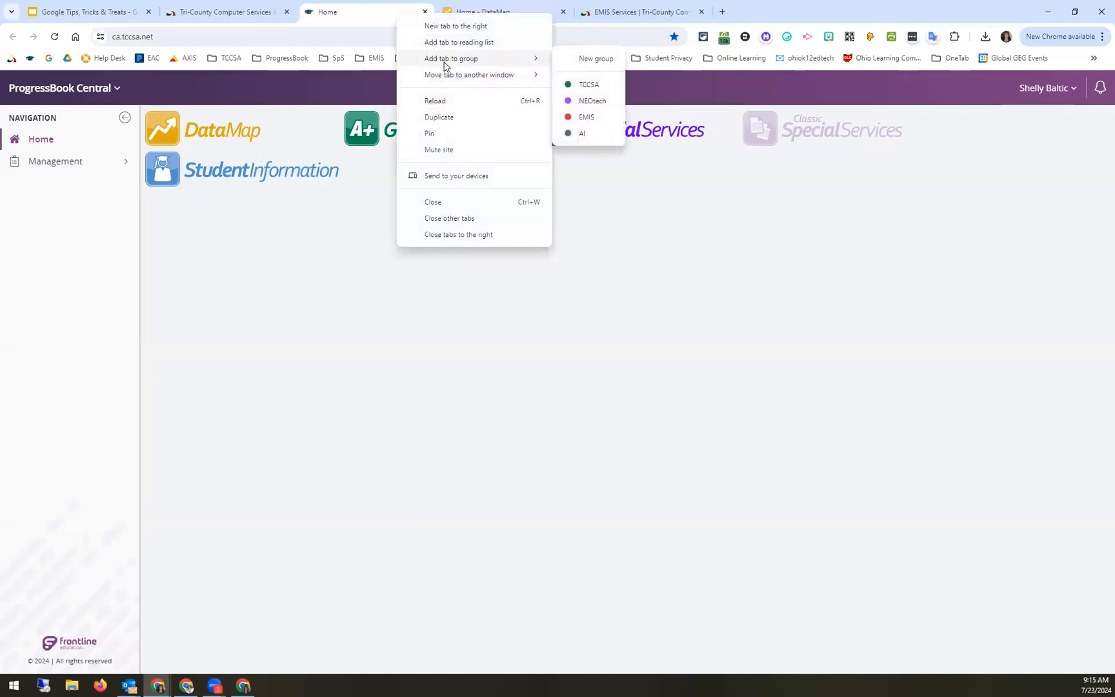
pyautogui.click(601, 59)
pyautogui.write('ProgressBook')
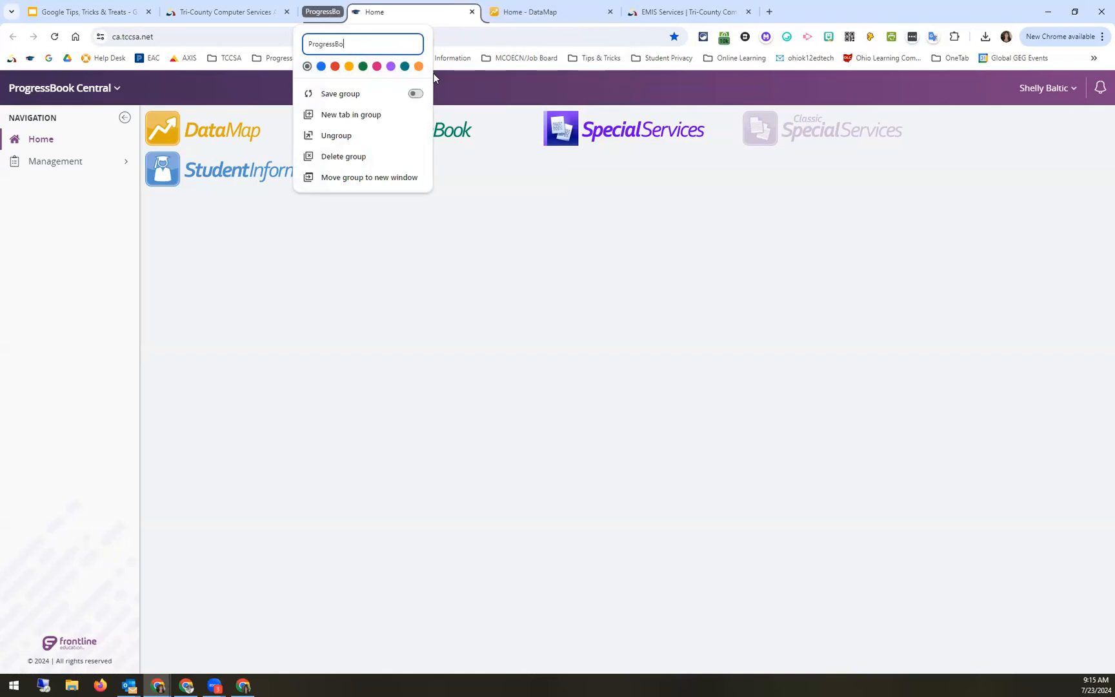
pyautogui.click(391, 67)
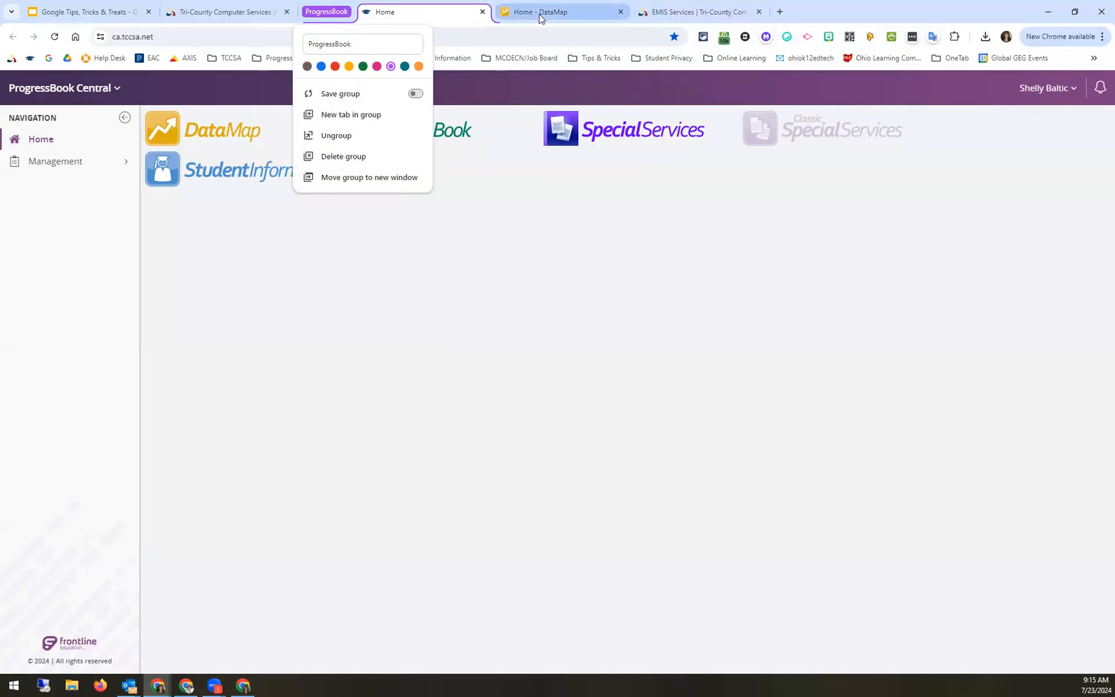
# Add the DataMap tab to the existing ProgressBook tab group.
pyautogui.moveTo(540, 15)
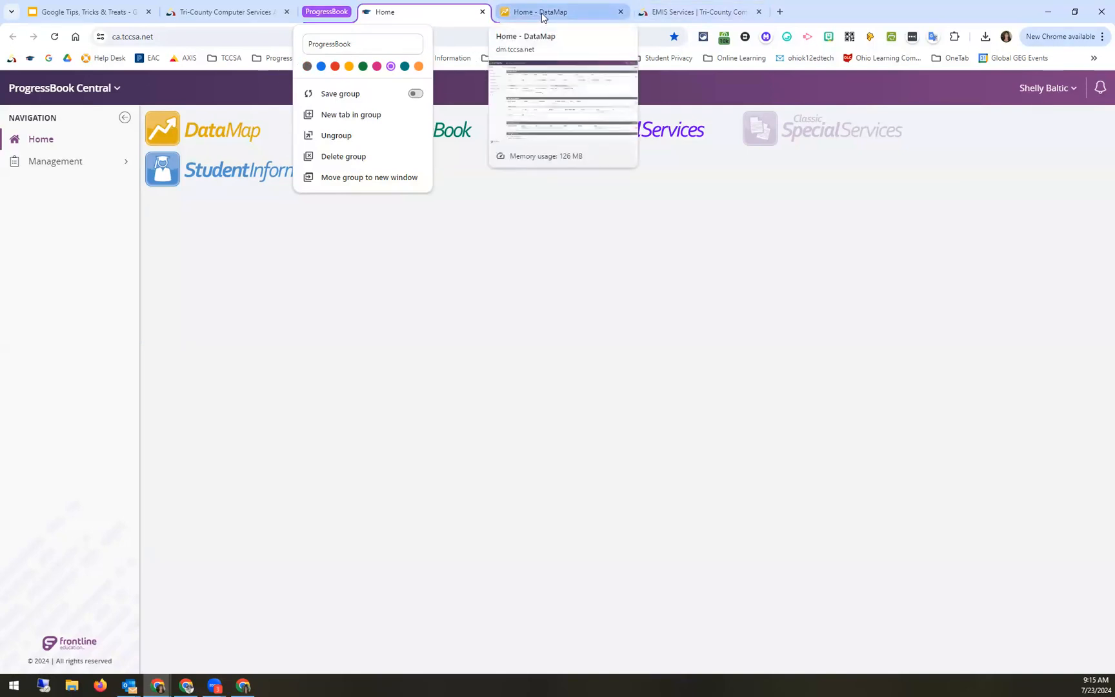
pyautogui.moveTo(506, 14); pyautogui.dragTo(583, 25)
pyautogui.rightClick(583, 26)
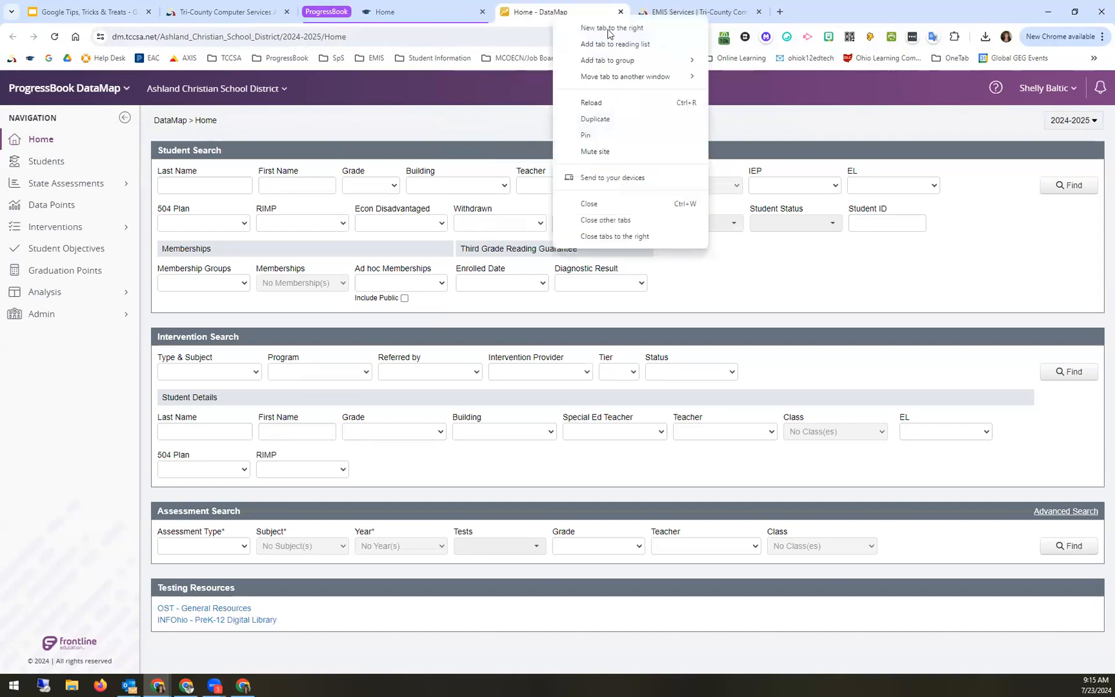
pyautogui.moveTo(642, 60)
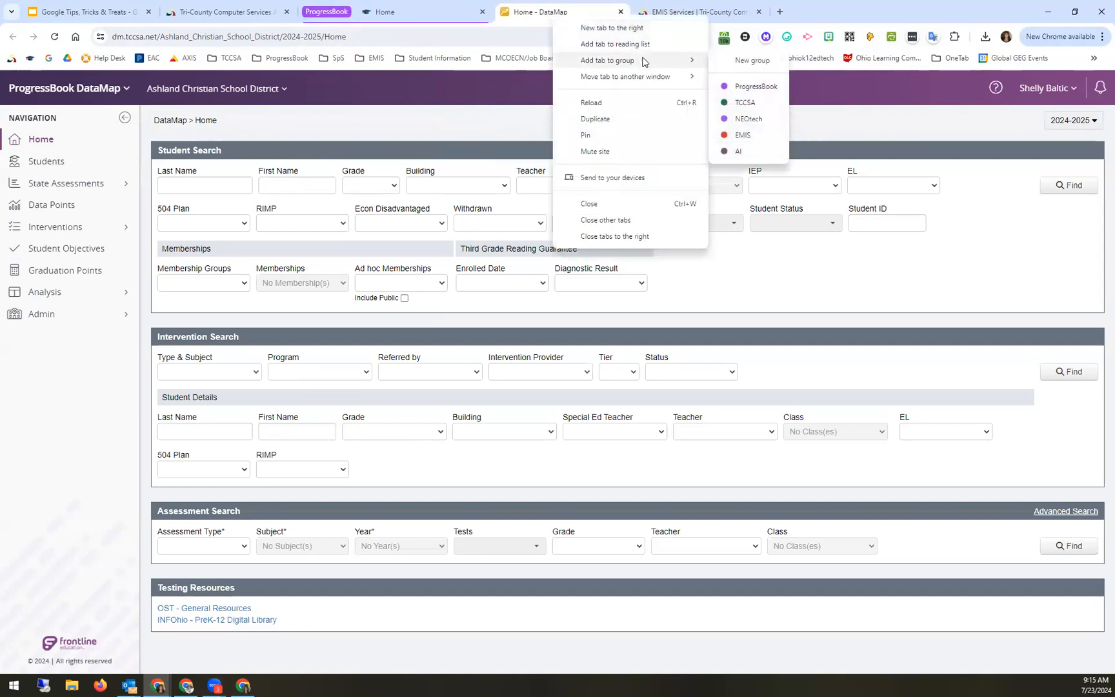
pyautogui.click(759, 89)
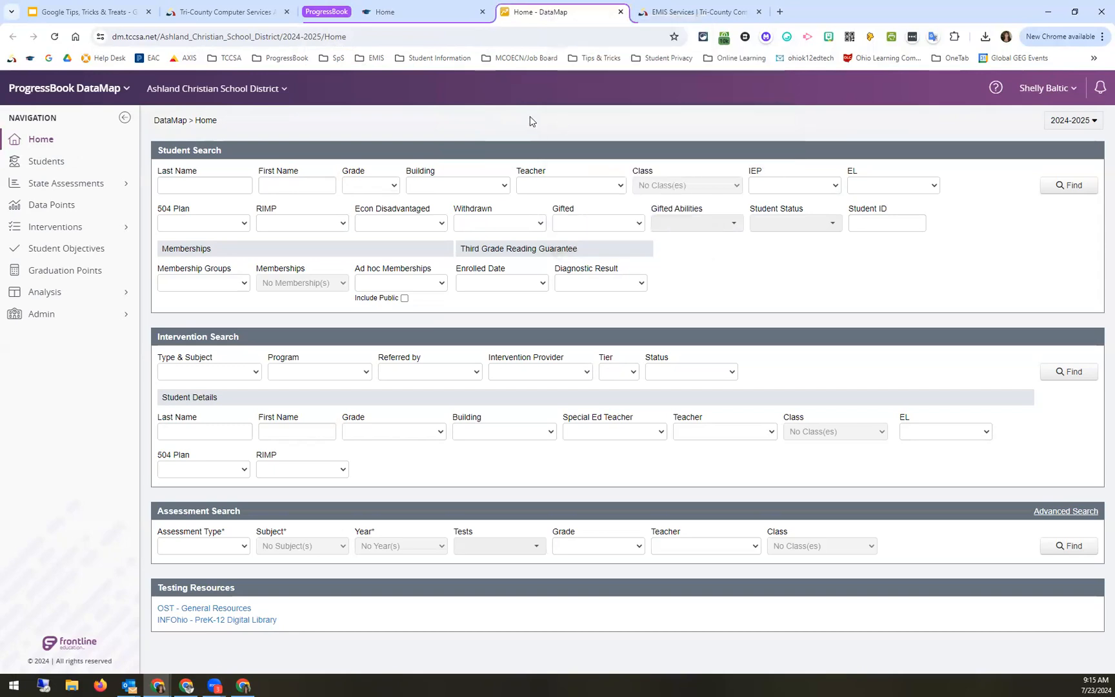
# Collapse the ProgressBook tab group and place the Tri-County Computer Services tab directly after it.
pyautogui.click(324, 14)
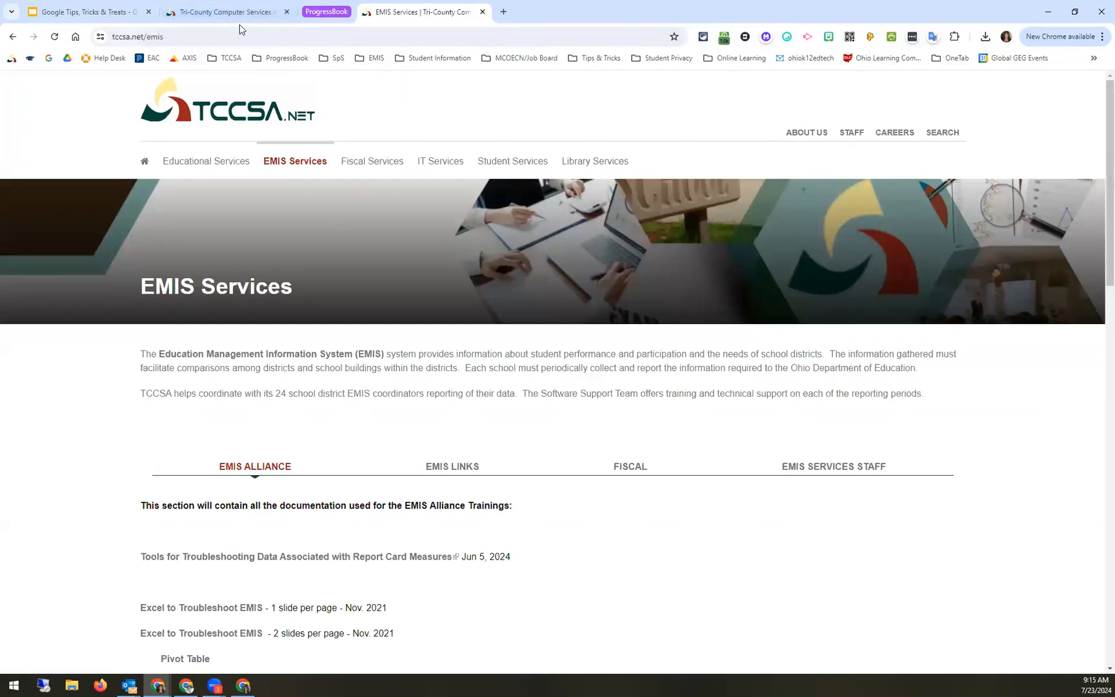
pyautogui.moveTo(210, 24); pyautogui.dragTo(281, 24)
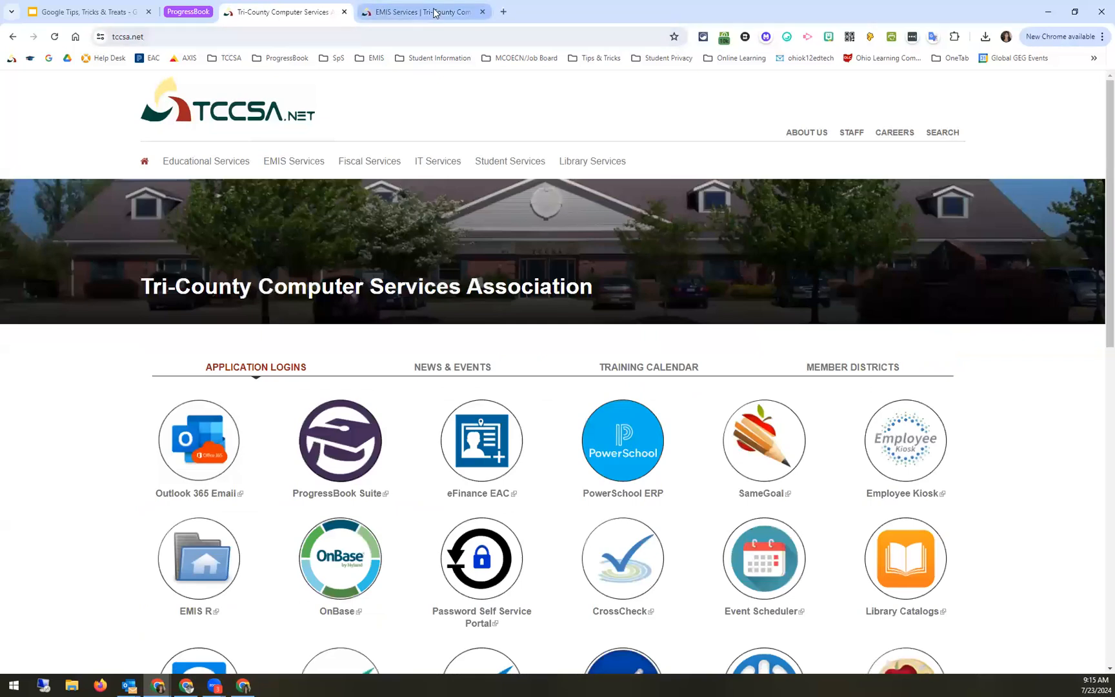
# Expand and collapse the ProgressBook tab group, leaving its tabs expanded.
pyautogui.moveTo(434, 13)
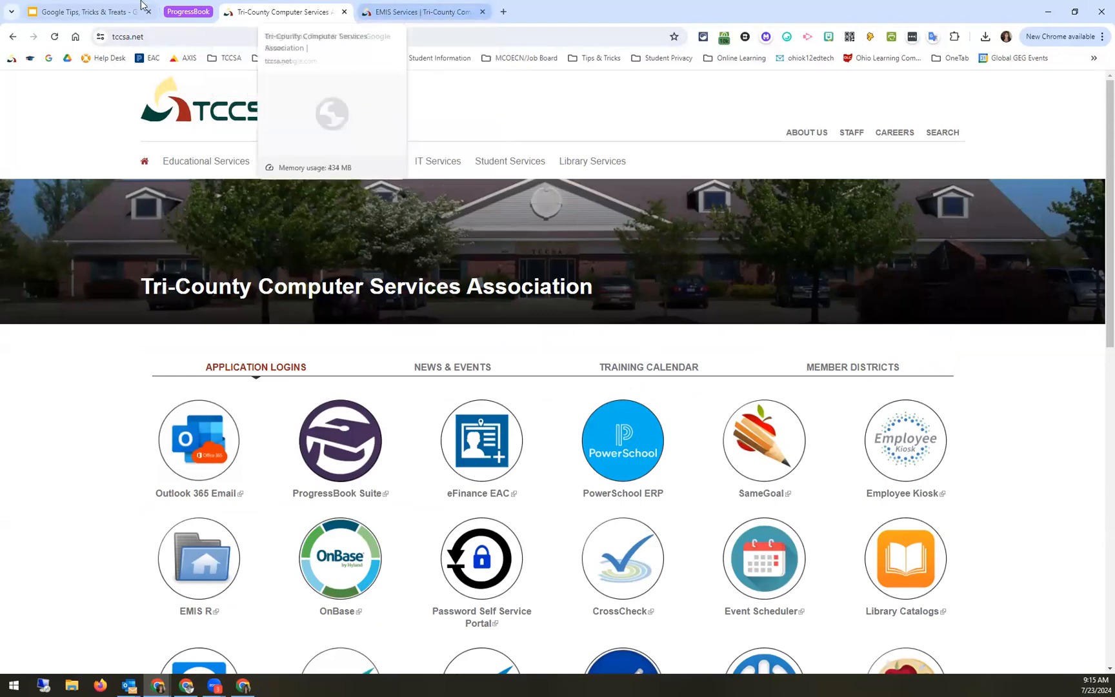
pyautogui.click(193, 11)
pyautogui.click(196, 11)
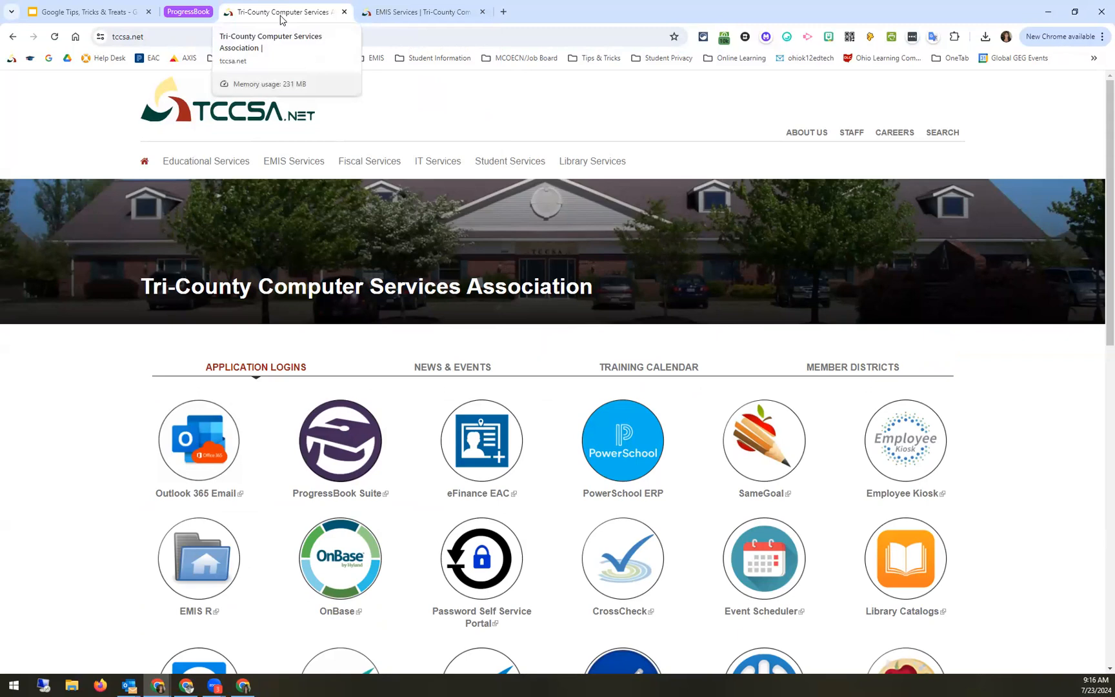
pyautogui.click(203, 16)
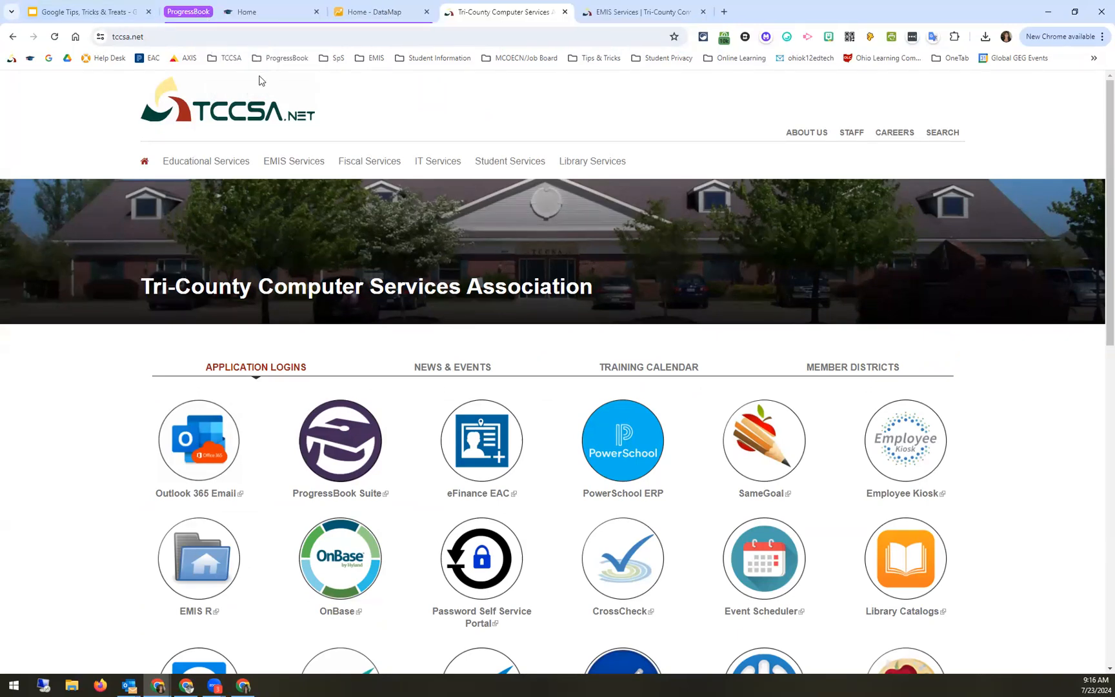
# Remove the DataMap tab from the ProgressBook group and close the group's remaining Home tab.
pyautogui.click(396, 16)
pyautogui.rightClick(398, 20)
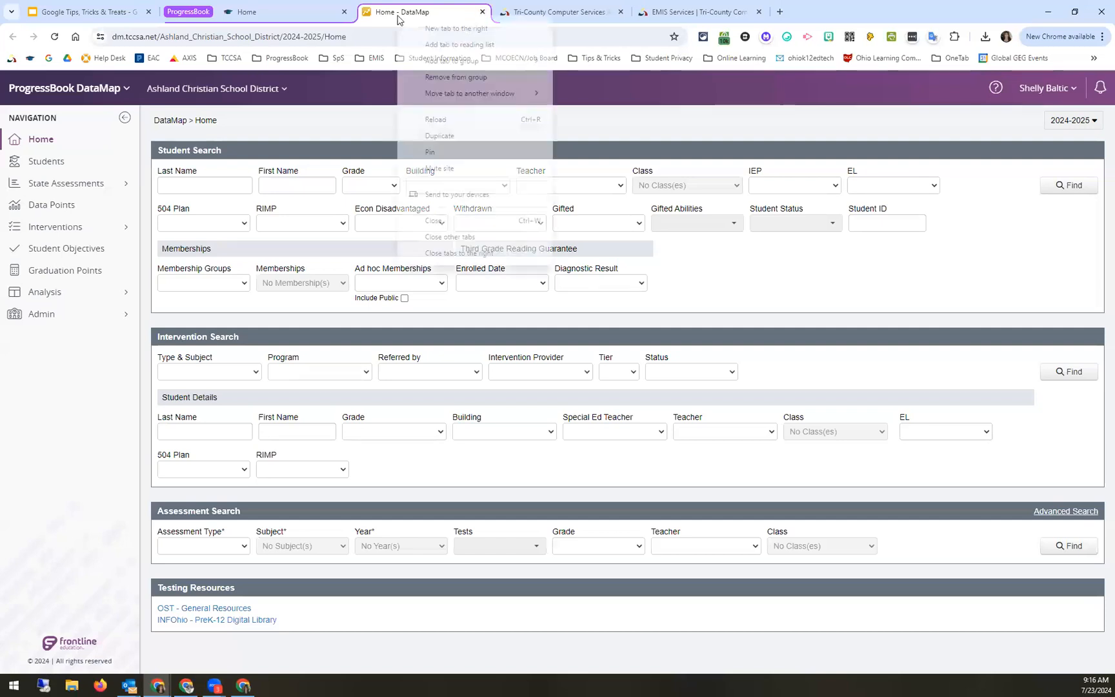
pyautogui.click(483, 78)
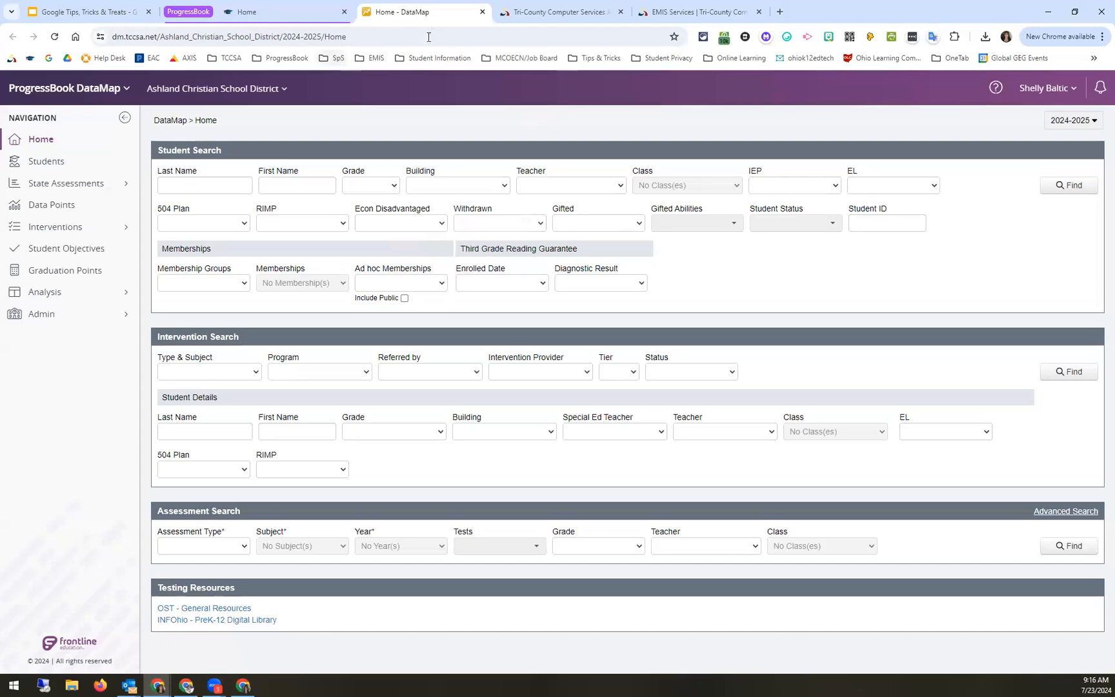
pyautogui.click(344, 12)
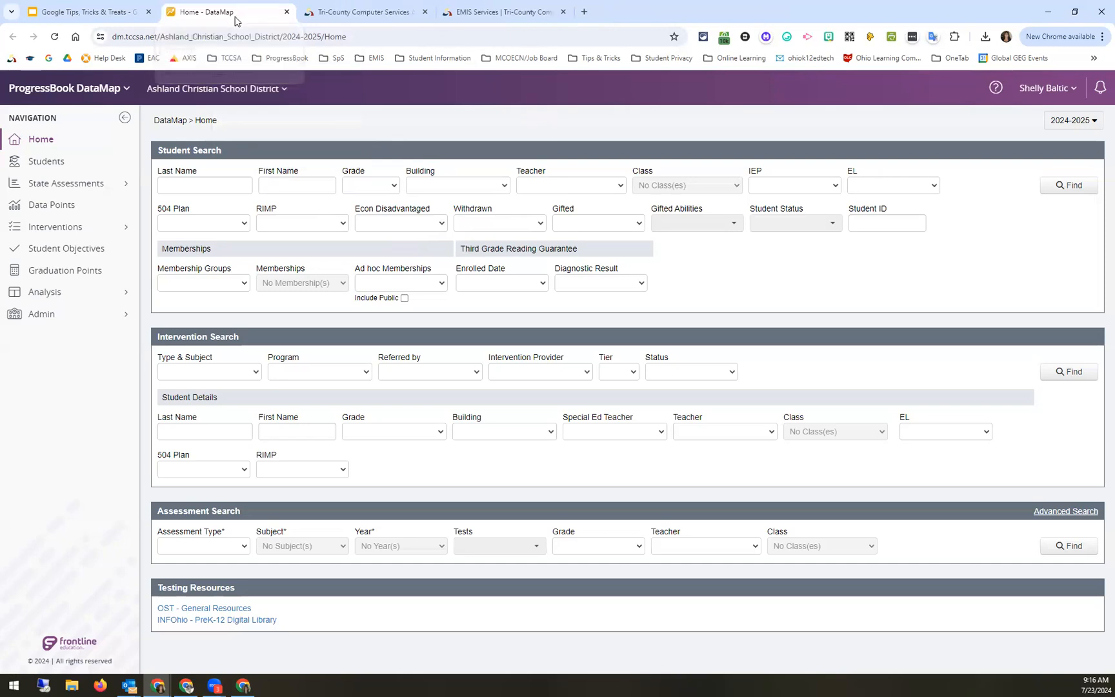
# Review the options available for the DataMap tab and close the tab.
pyautogui.rightClick(235, 21)
pyautogui.moveTo(361, 62)
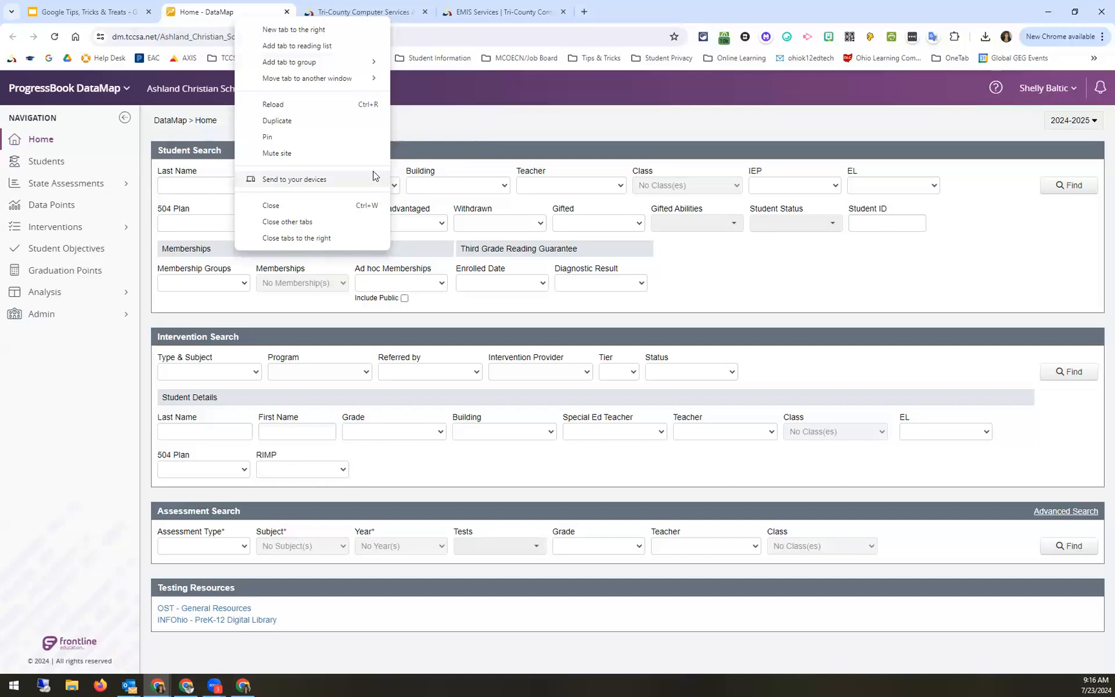
pyautogui.click(658, 7)
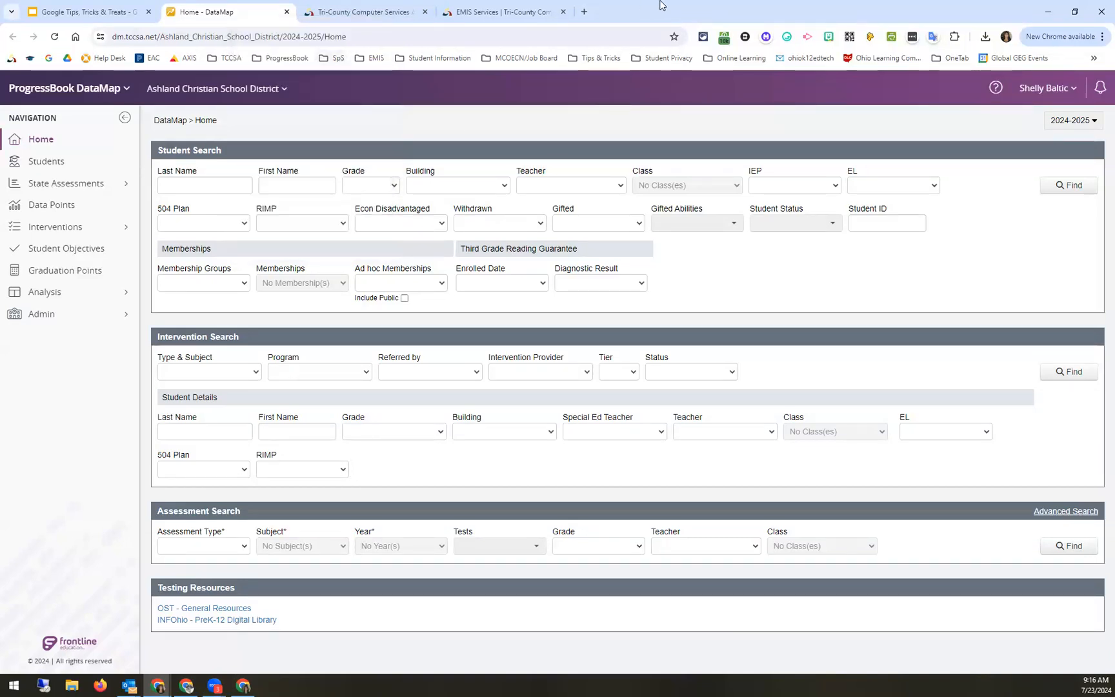
pyautogui.click(287, 12)
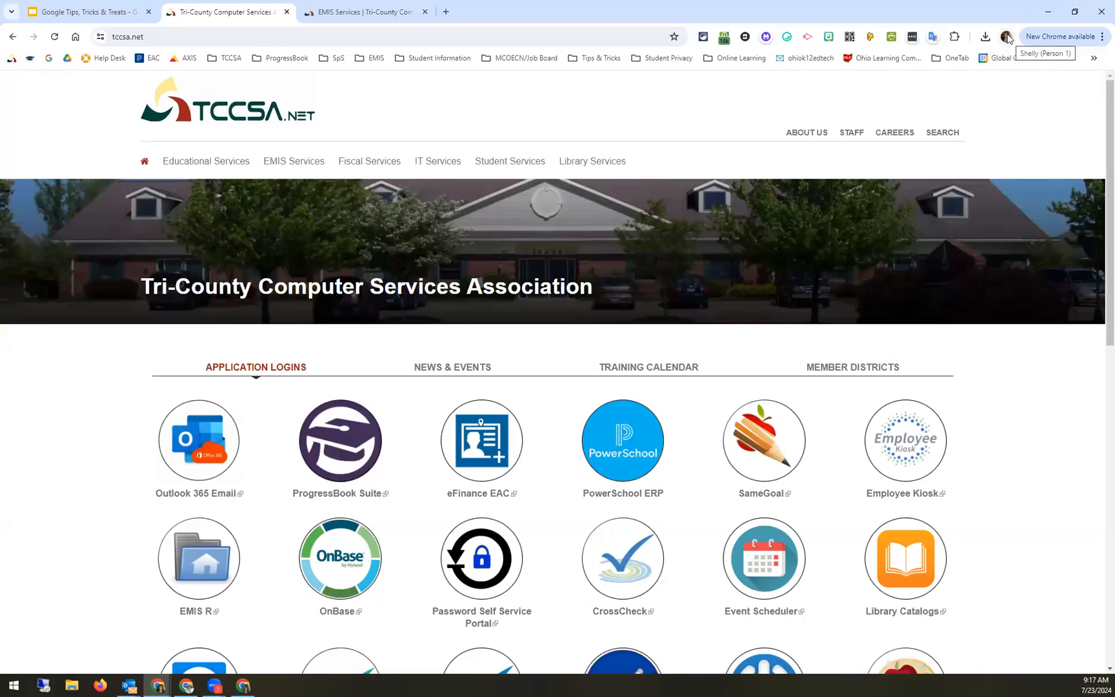
# Look through the list of browser profiles and open a window with the Orrville profile.
pyautogui.click(1005, 37)
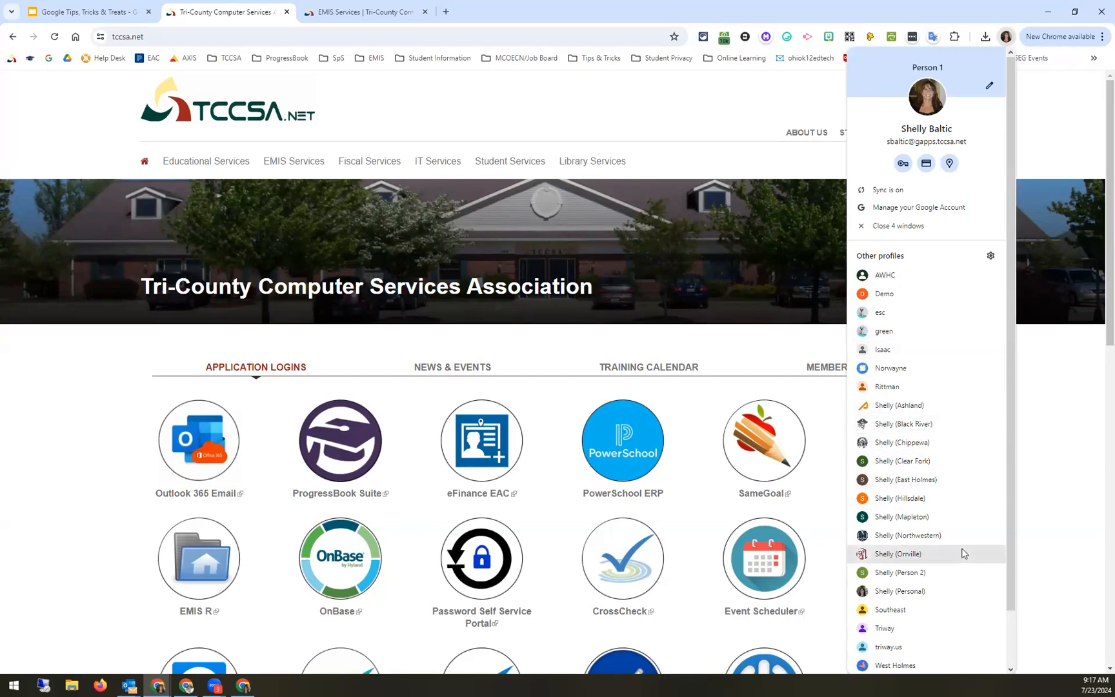
pyautogui.scroll(-1, 961, 553)
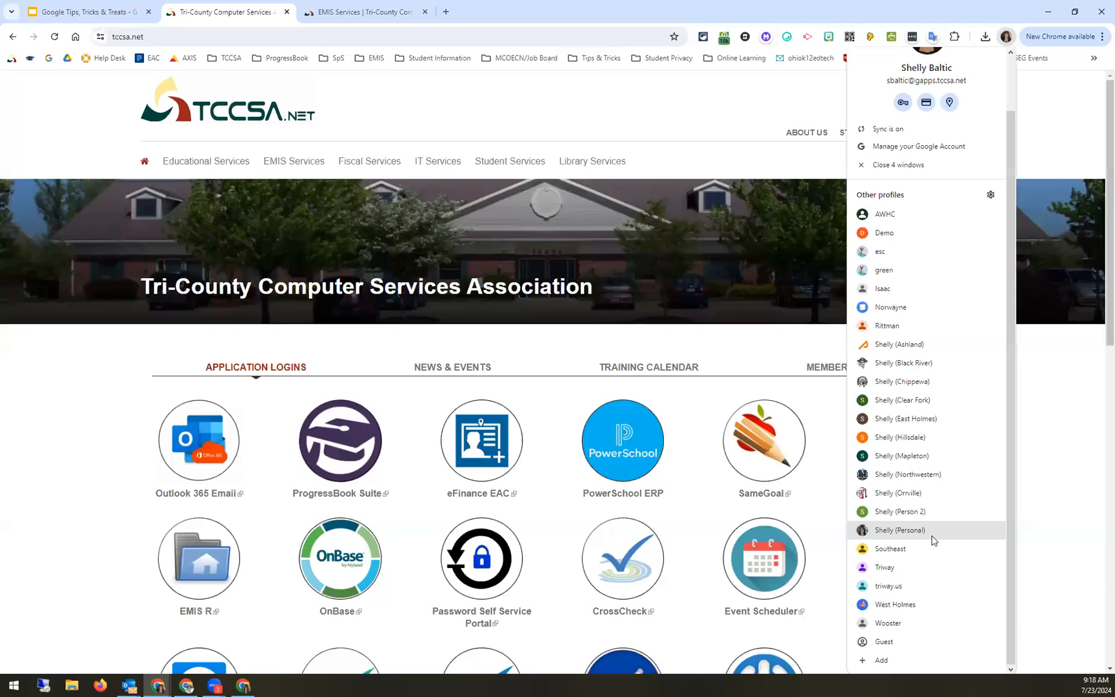
pyautogui.click(898, 493)
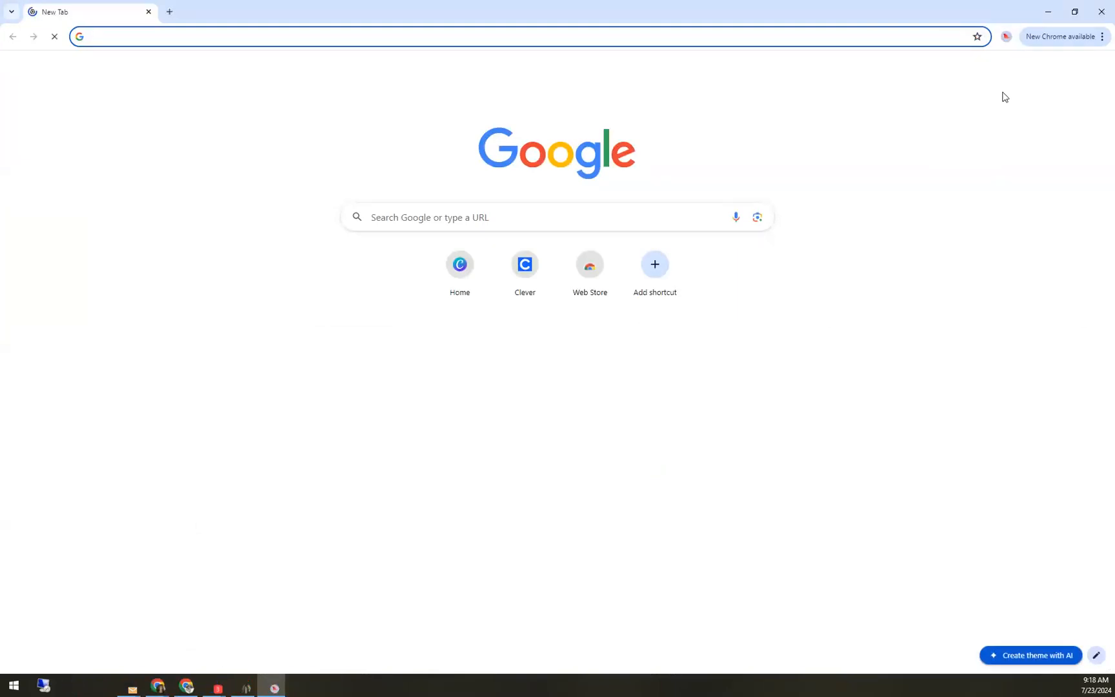
# Review the account status and other profiles from the Orrville window, and close that window.
pyautogui.click(1006, 37)
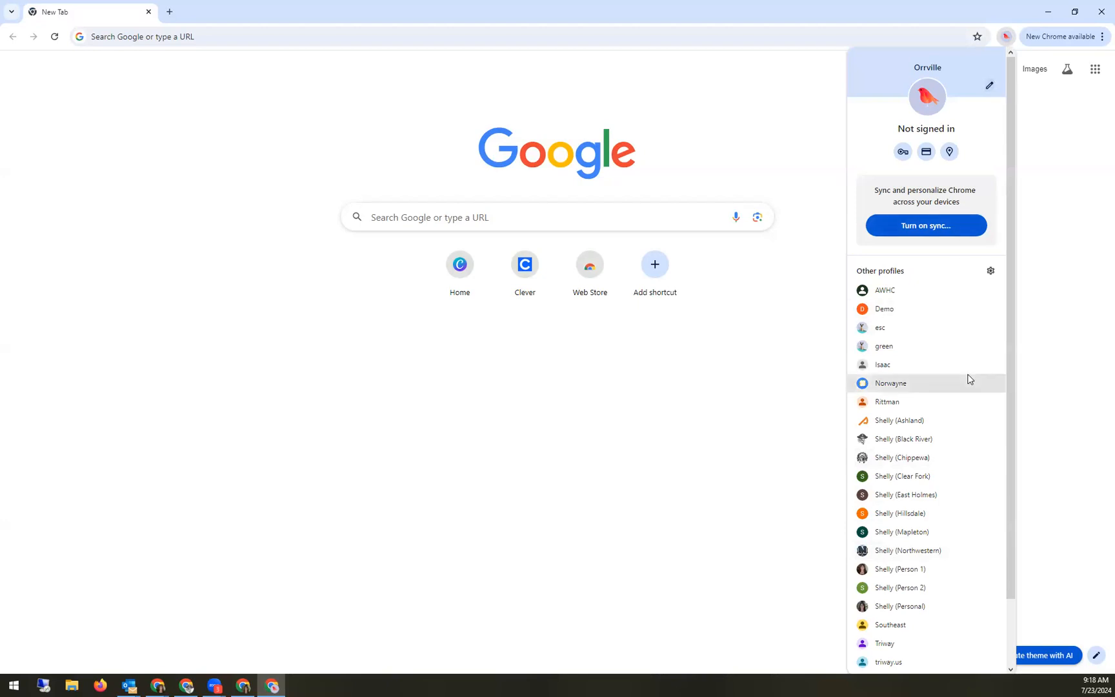
pyautogui.scroll(-2, 967, 379)
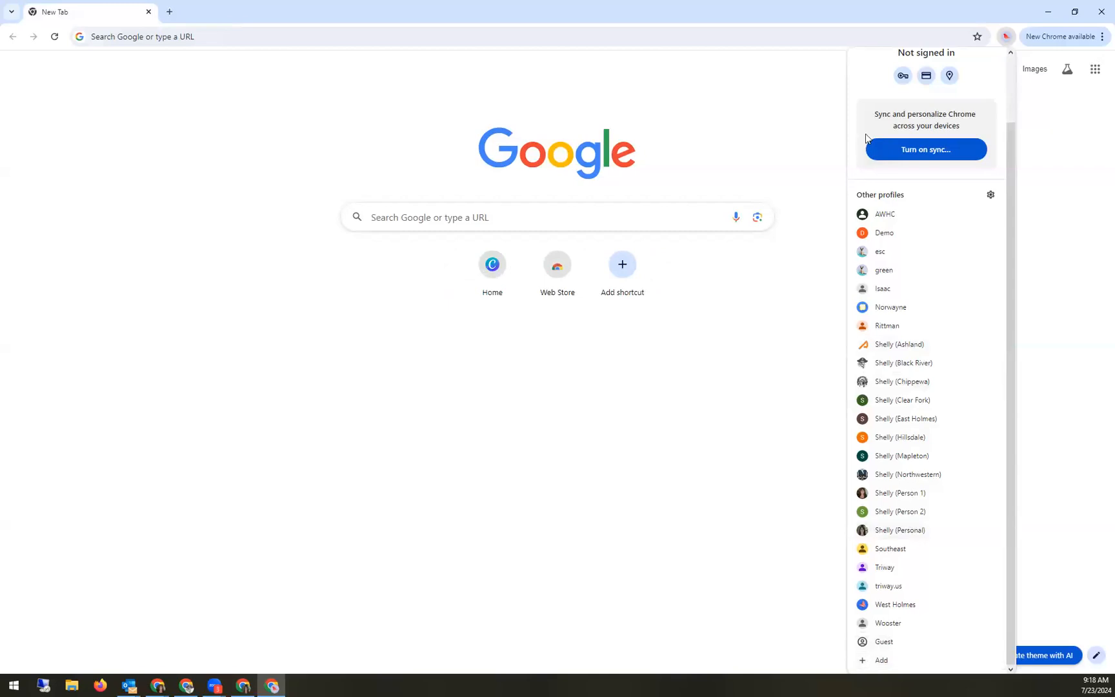
pyautogui.click(1100, 11)
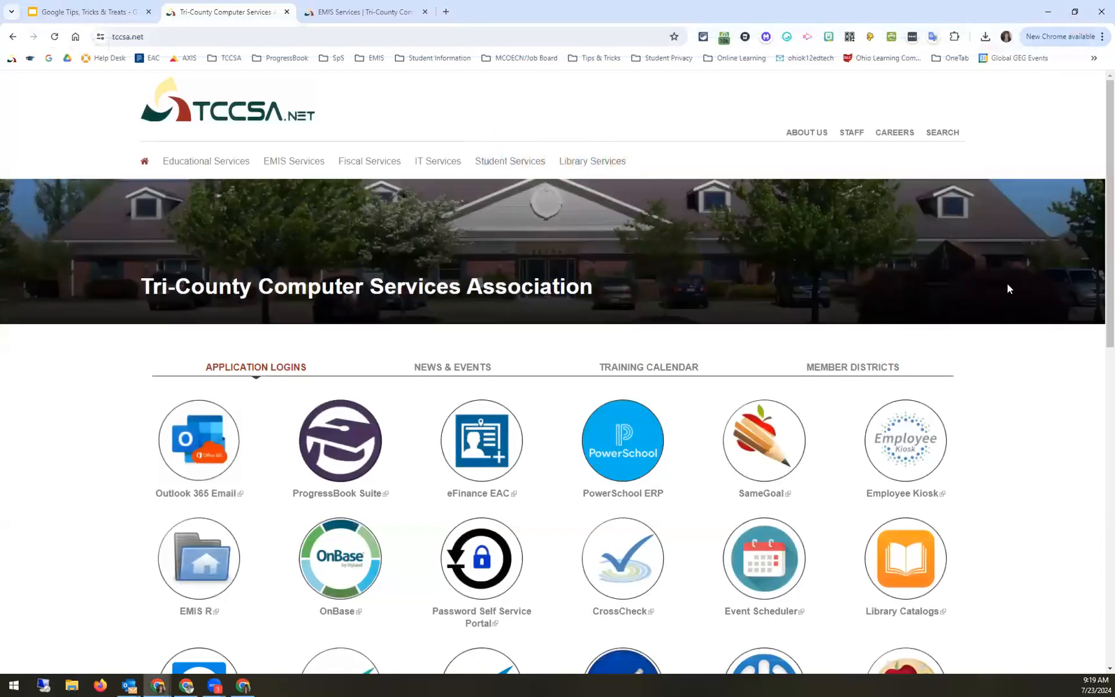
# Close the EMIS Services and Tri-County Computer Services tabs and open Google Drive's My Drive page in a new tab.
pyautogui.middleClick(301, 16)
pyautogui.middleClick(207, 13)
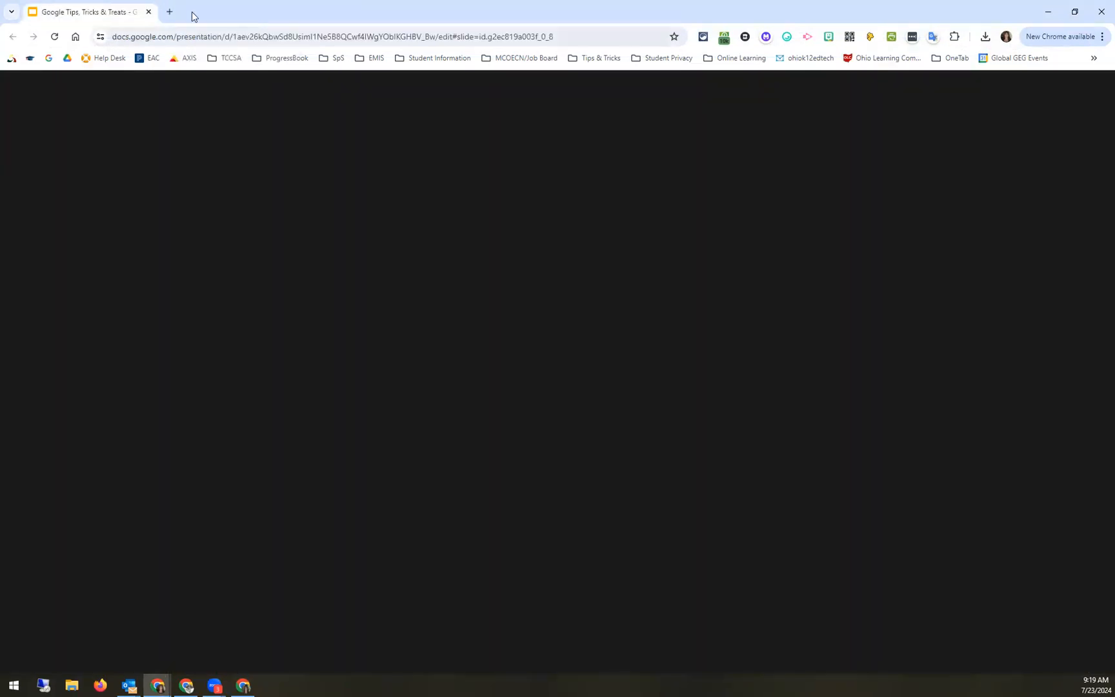
pyautogui.hotkey('ctrl', 't')
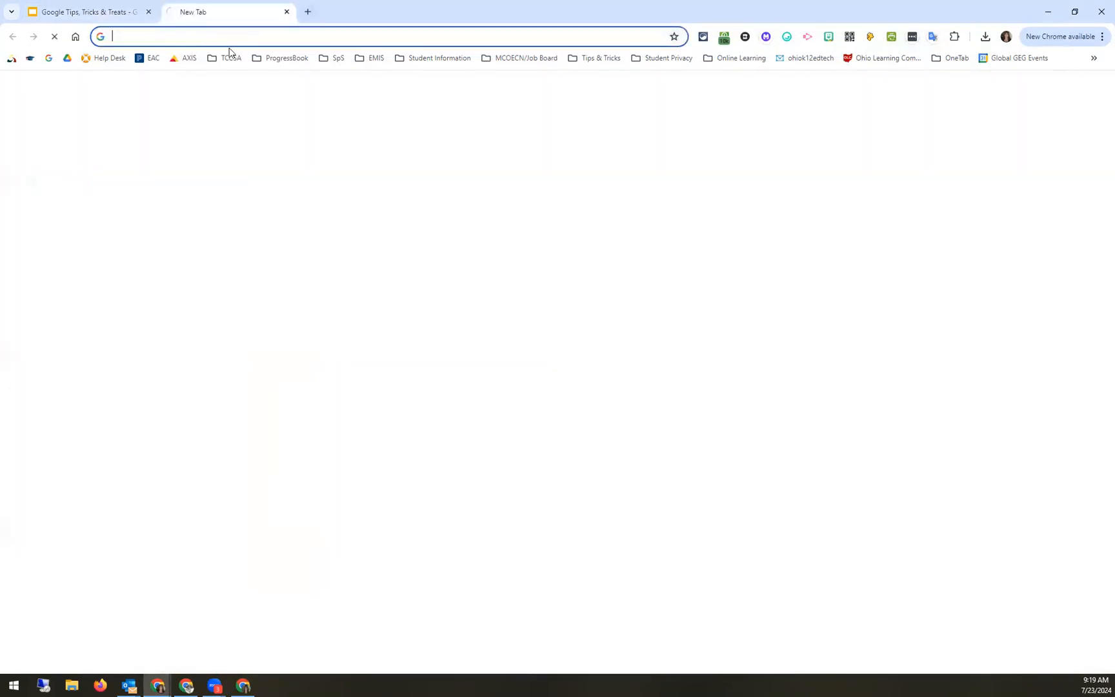
pyautogui.write('drive')
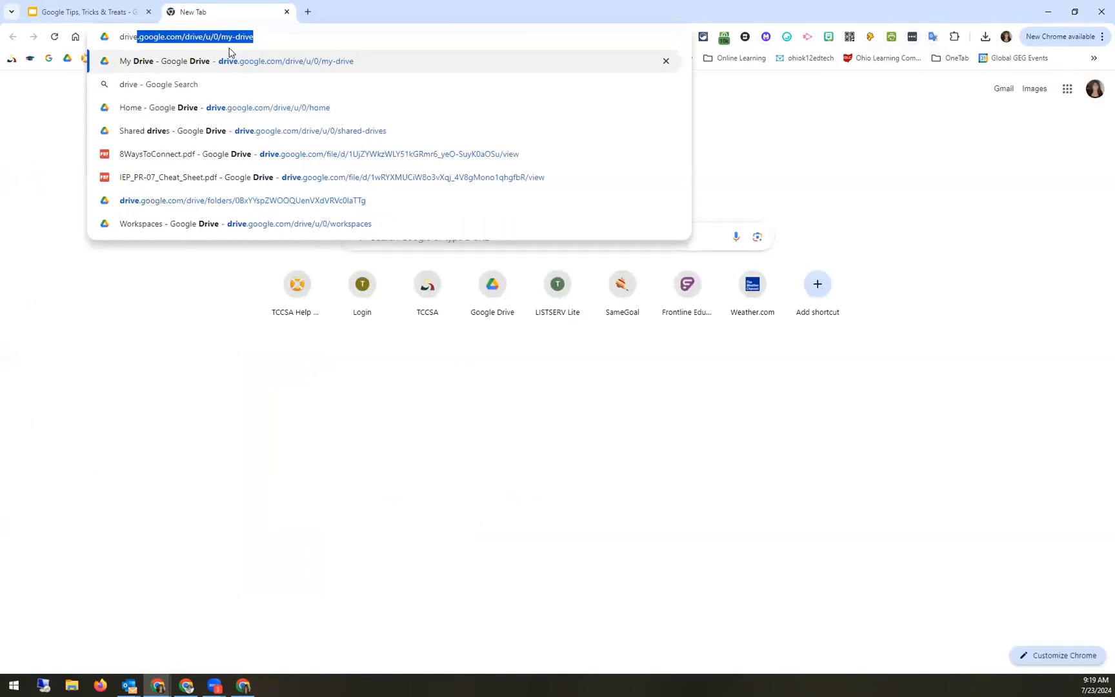
pyautogui.press('Return')
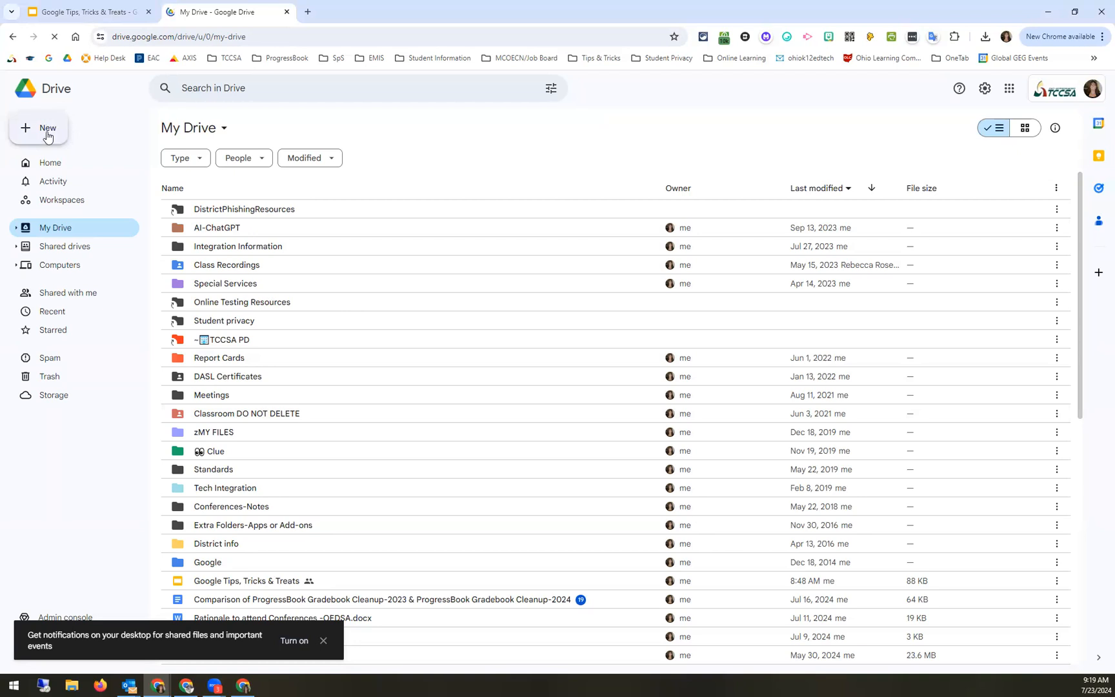
# Examine the choices for creating new Drive items and the organize options of the Meetings folder.
pyautogui.click(55, 132)
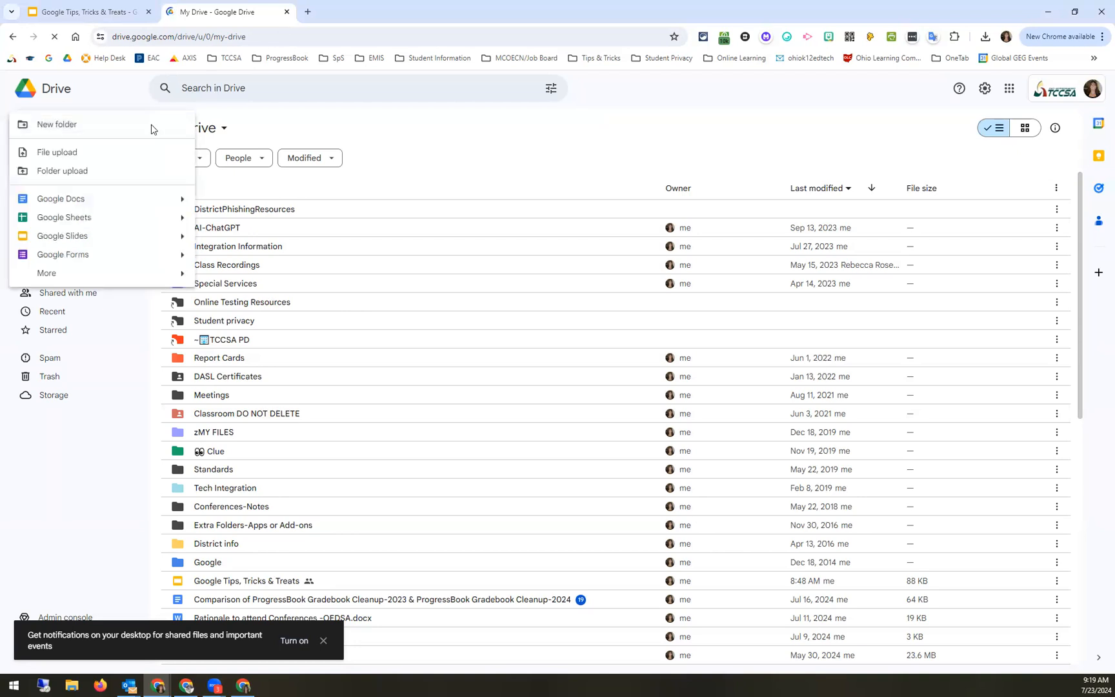
pyautogui.click(191, 414)
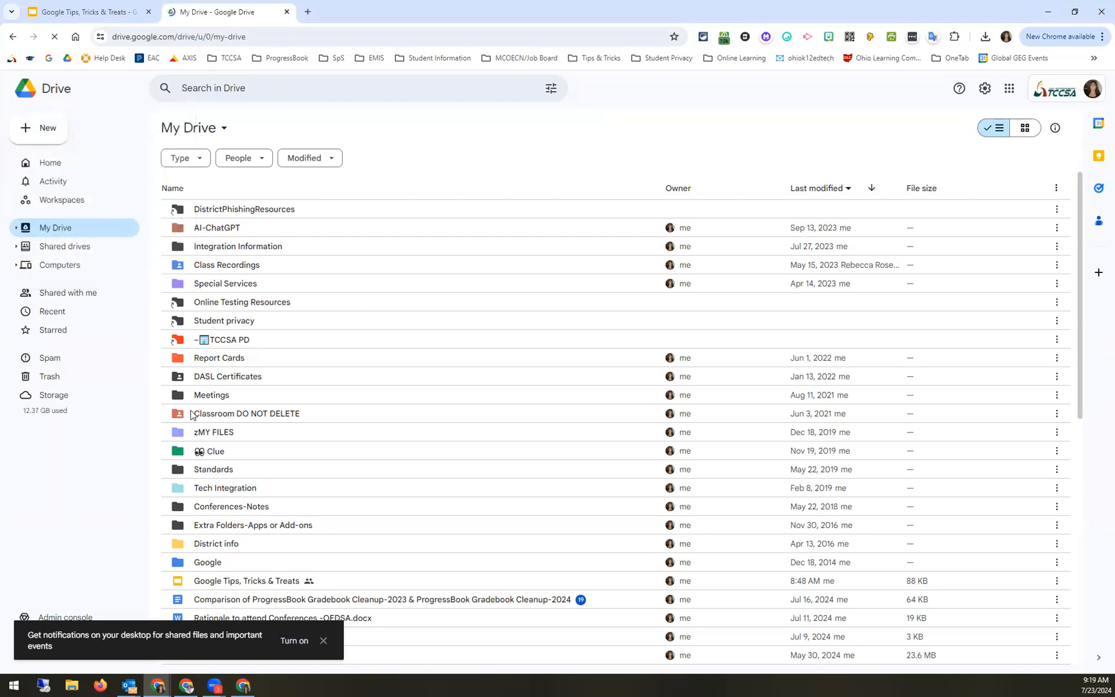
pyautogui.rightClick(193, 398)
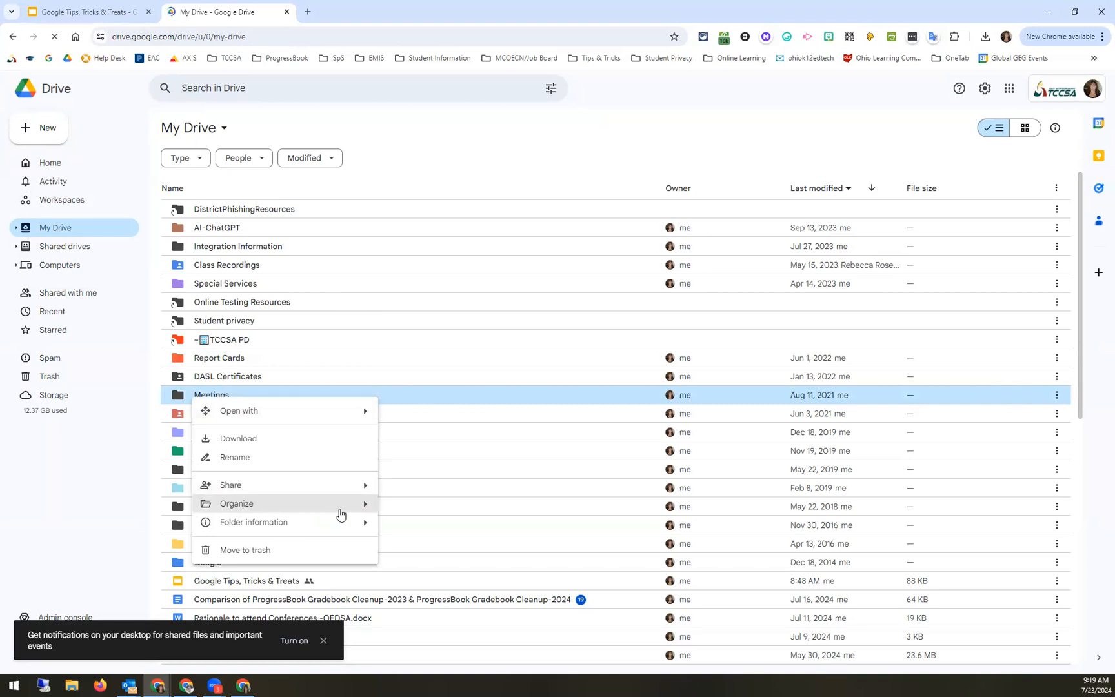
pyautogui.click(365, 507)
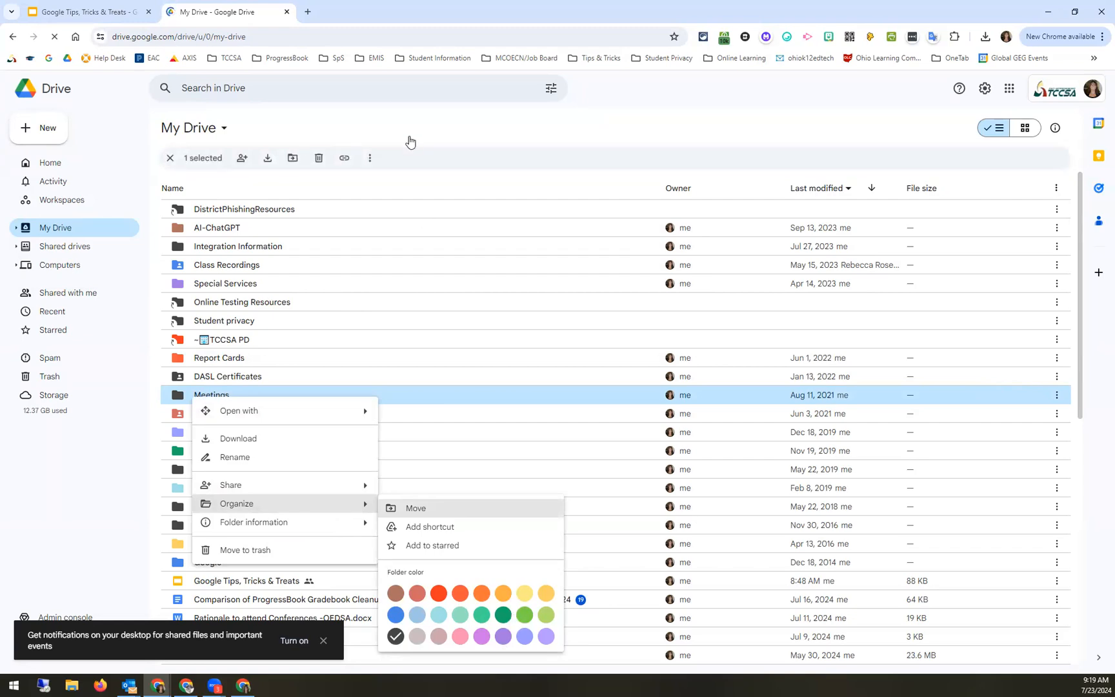
pyautogui.click(409, 141)
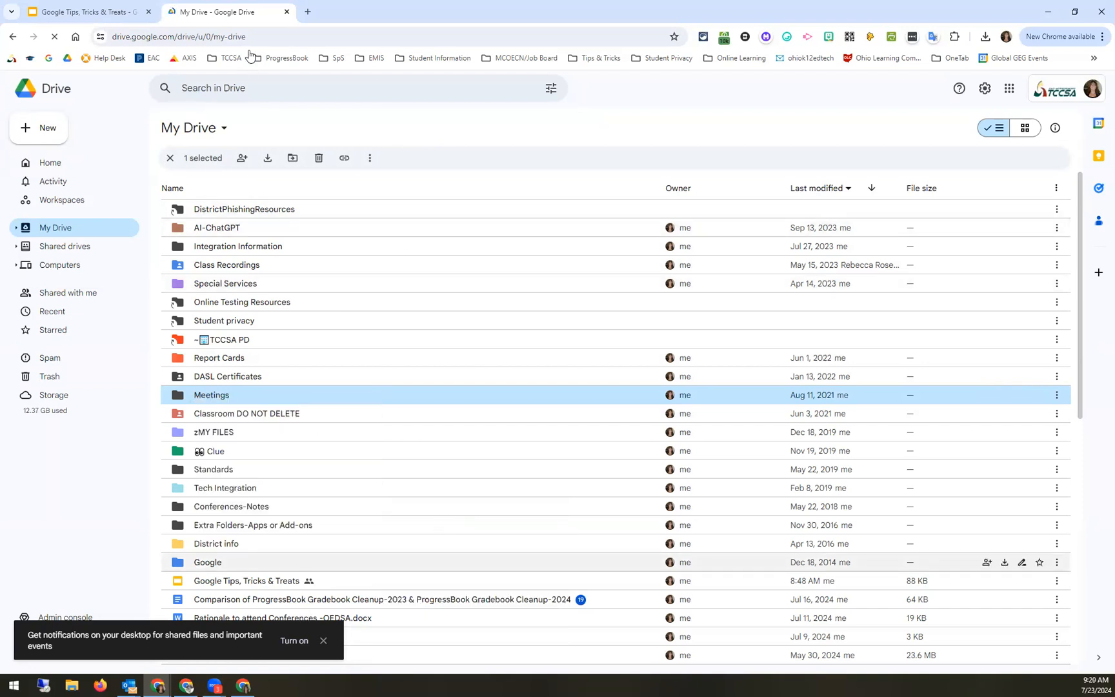
# Search Drive for "tips", dismiss the suggestions and clear the Meetings folder selection.
pyautogui.click(234, 87)
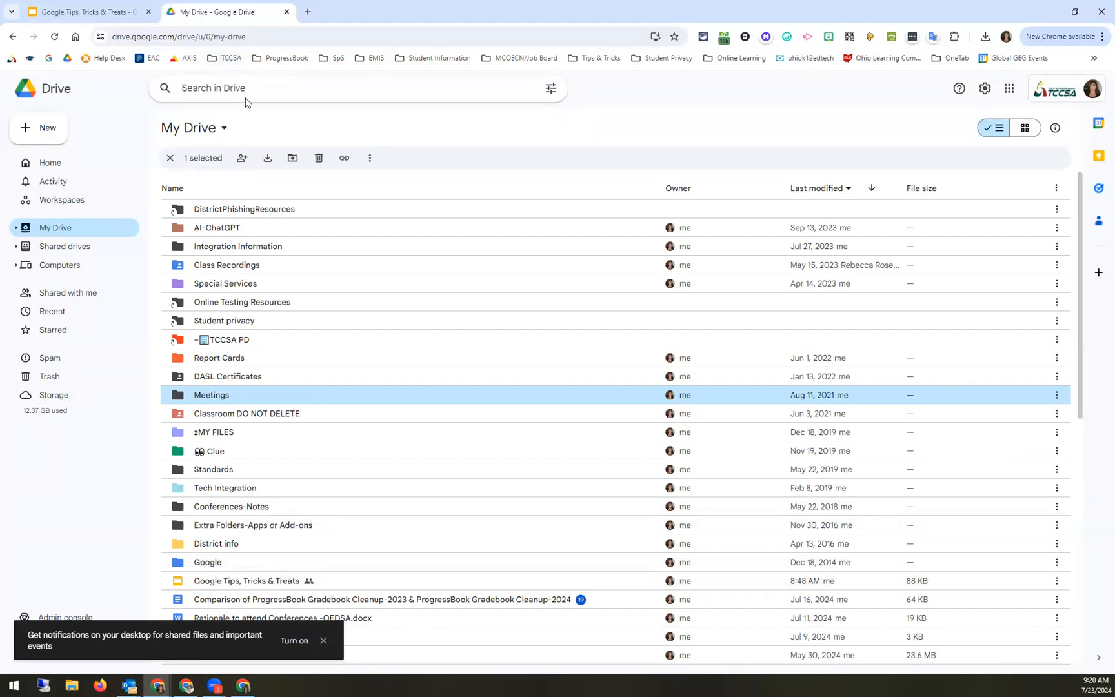
pyautogui.write('tips')
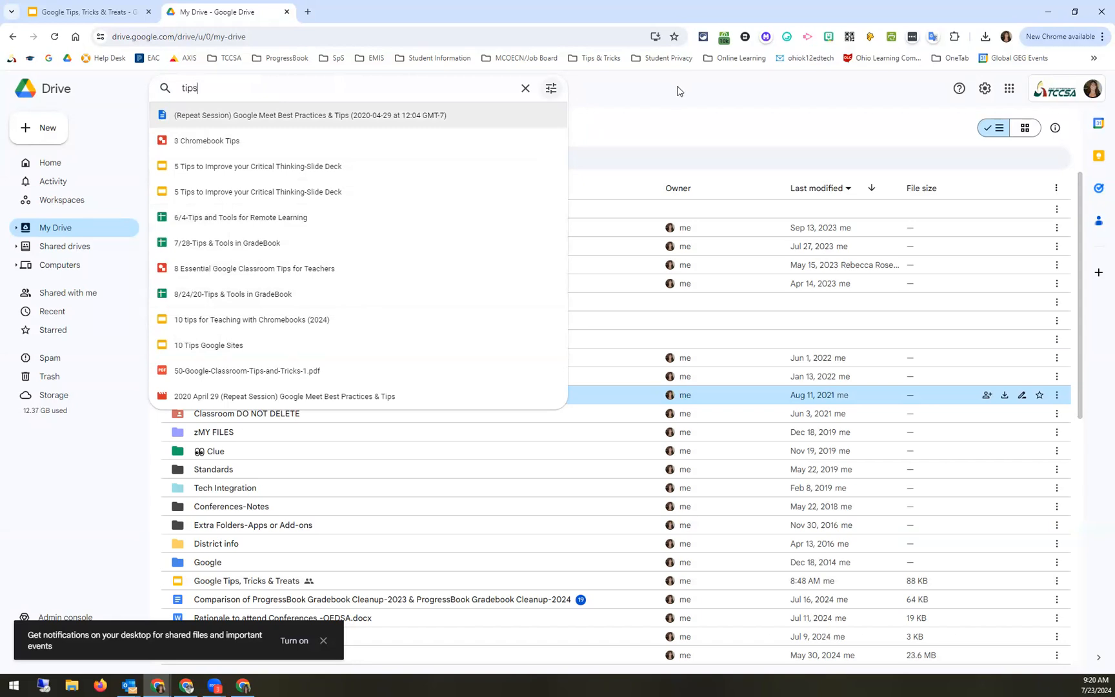
pyautogui.click(663, 96)
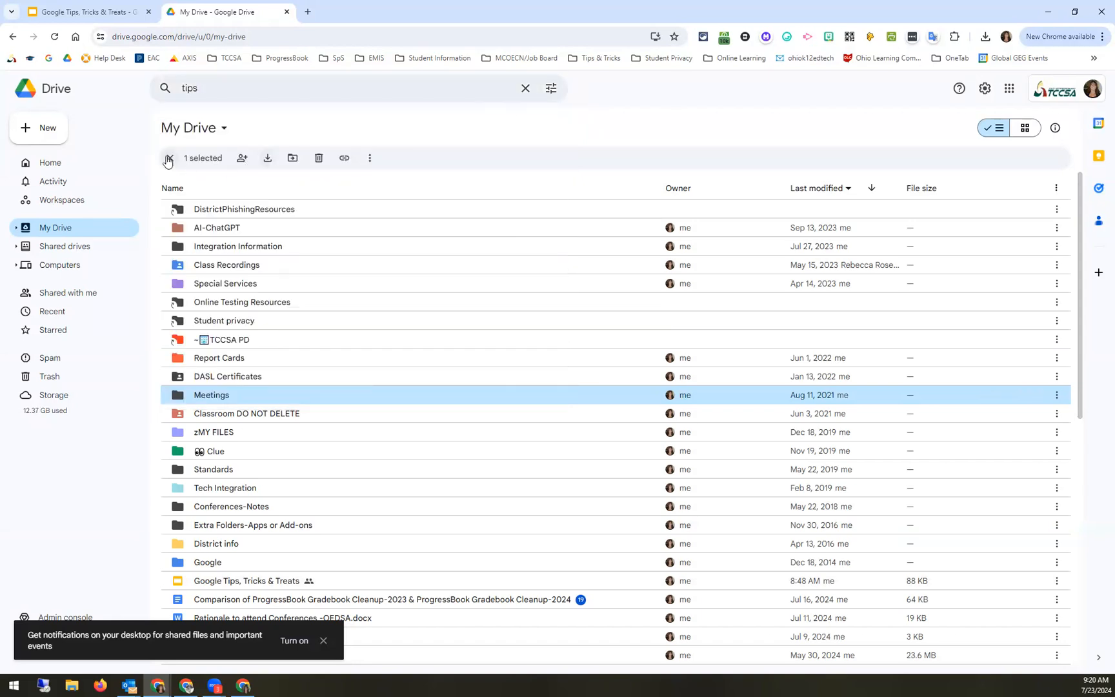
pyautogui.press('Escape')
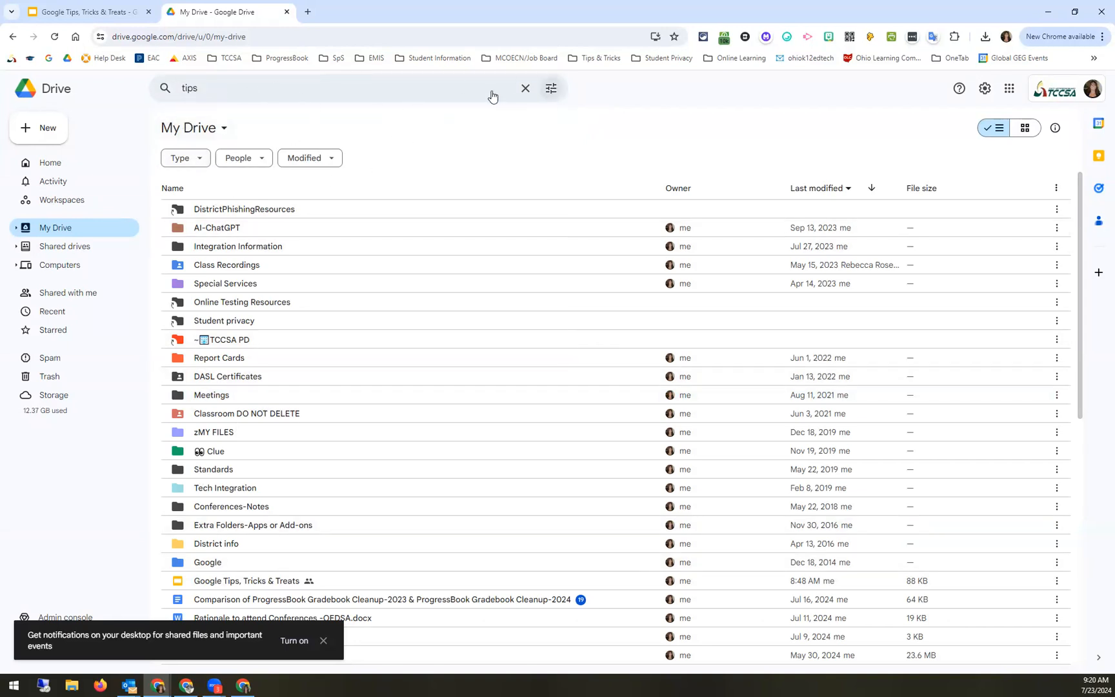
# Examine the advanced search options and the file types offered there and in My Drive's type filter, leaving both unset.
pyautogui.click(552, 90)
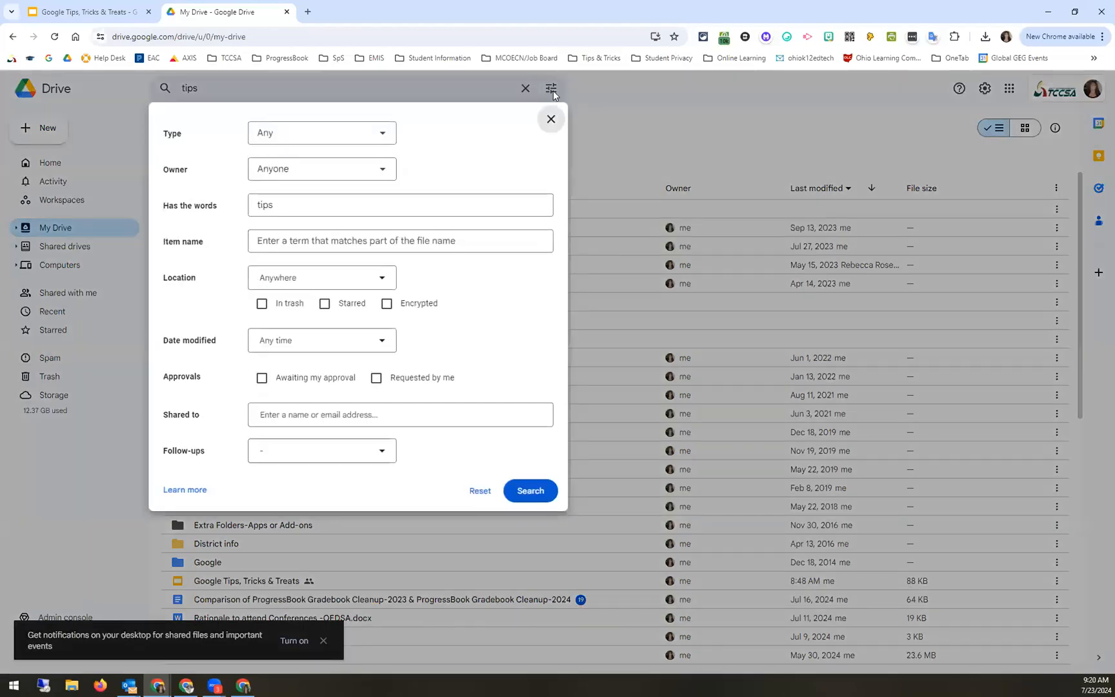
pyautogui.click(289, 134)
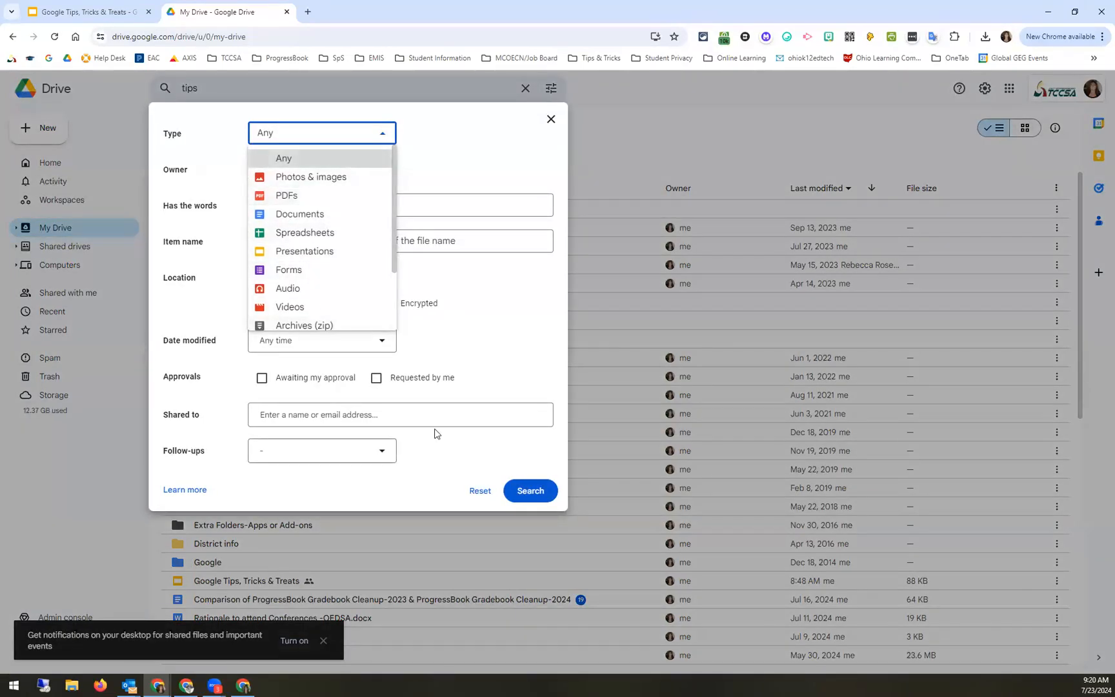
pyautogui.click(483, 138)
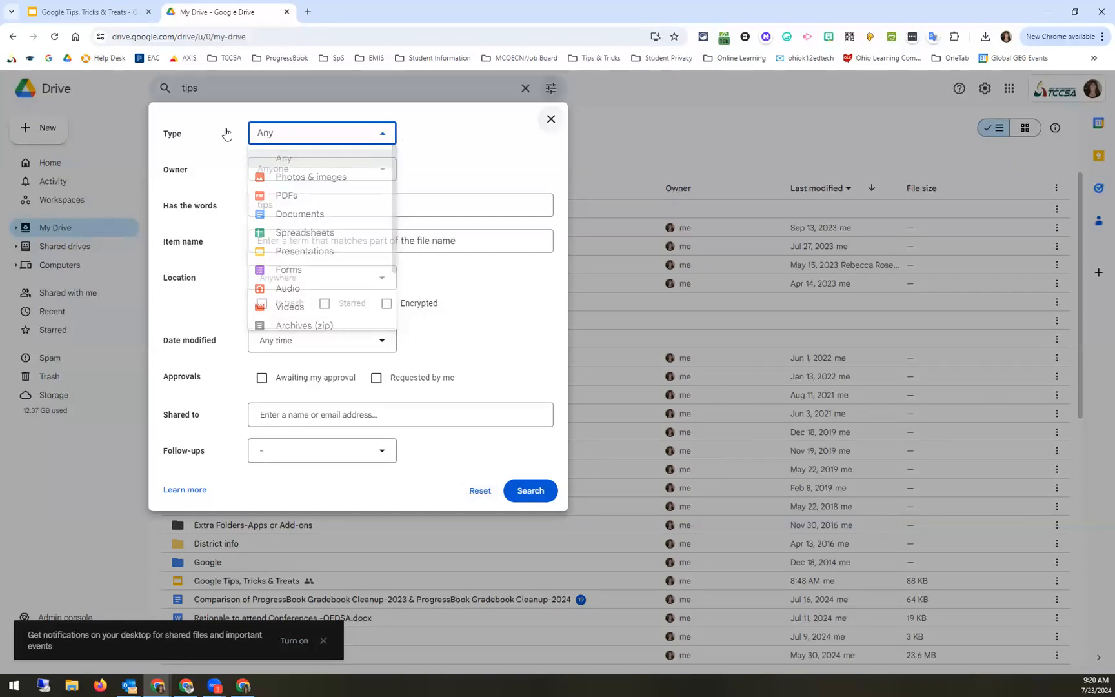
pyautogui.click(550, 120)
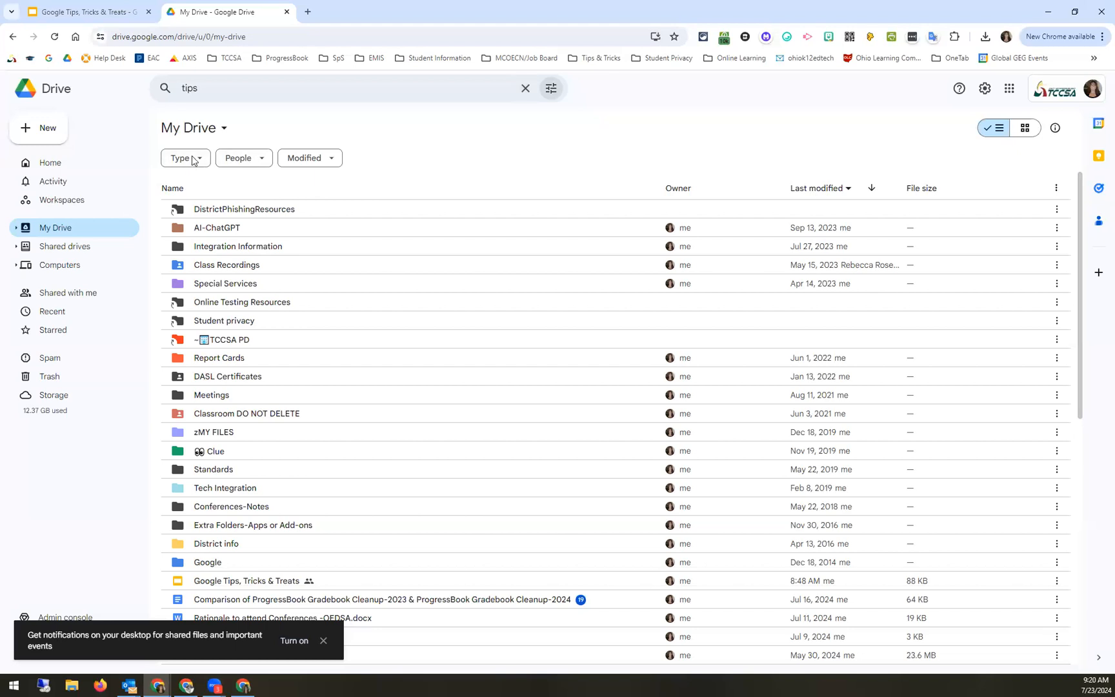
pyautogui.click(197, 165)
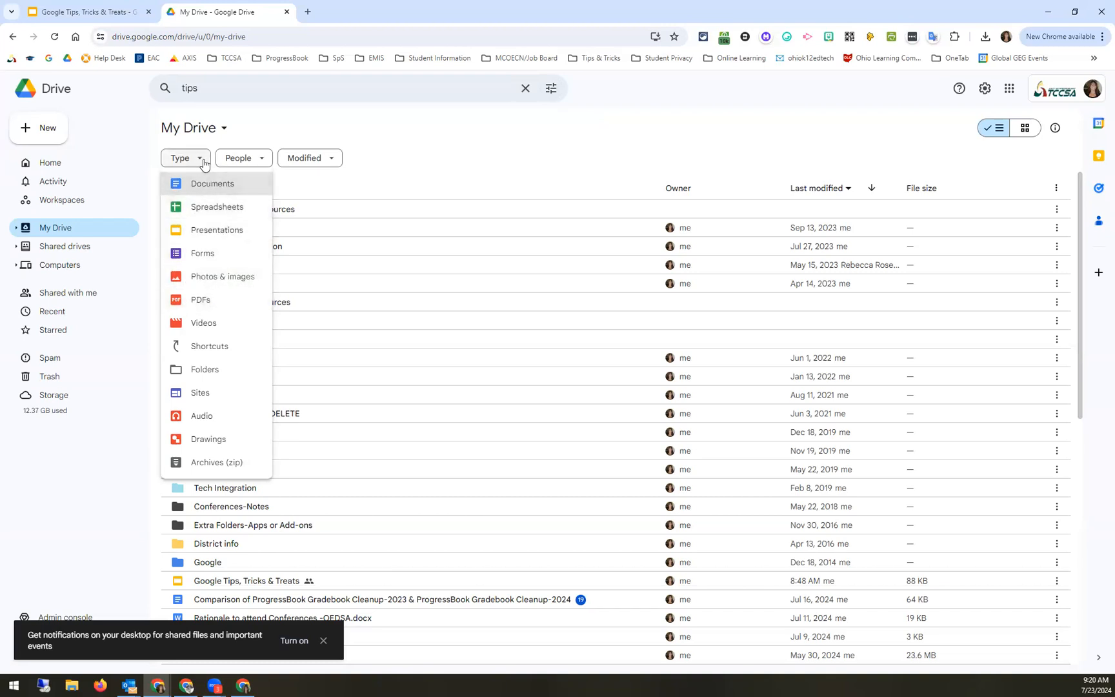
pyautogui.click(215, 298)
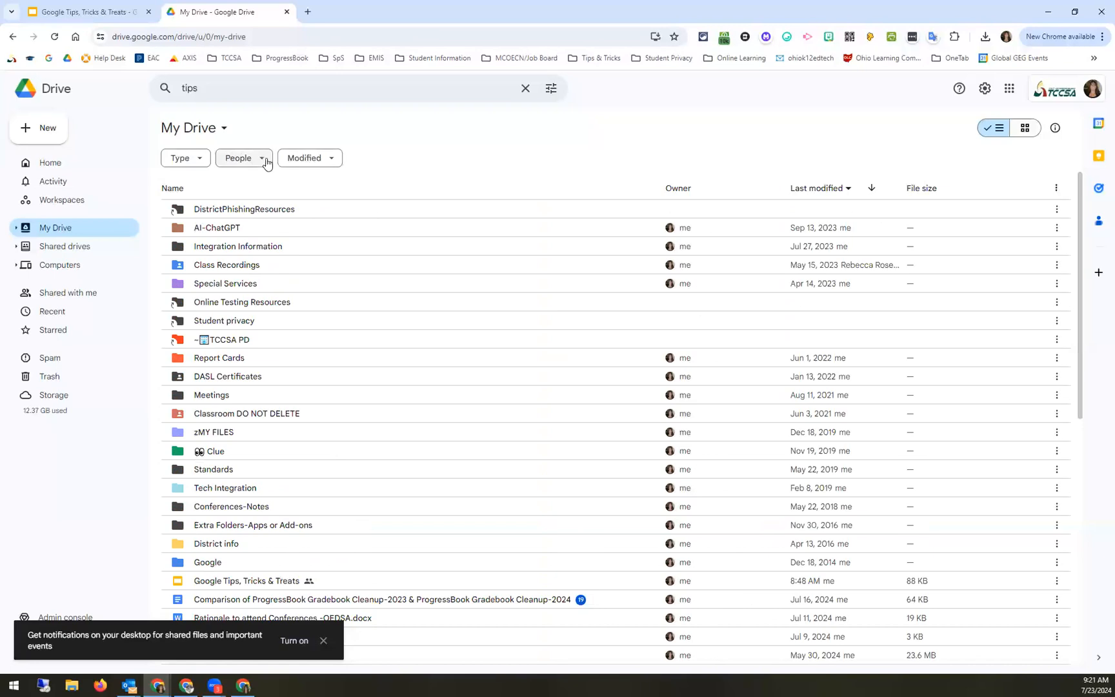
# Filter My Drive to items owned by a particular colleague, and return to the unfiltered My Drive list.
pyautogui.click(264, 159)
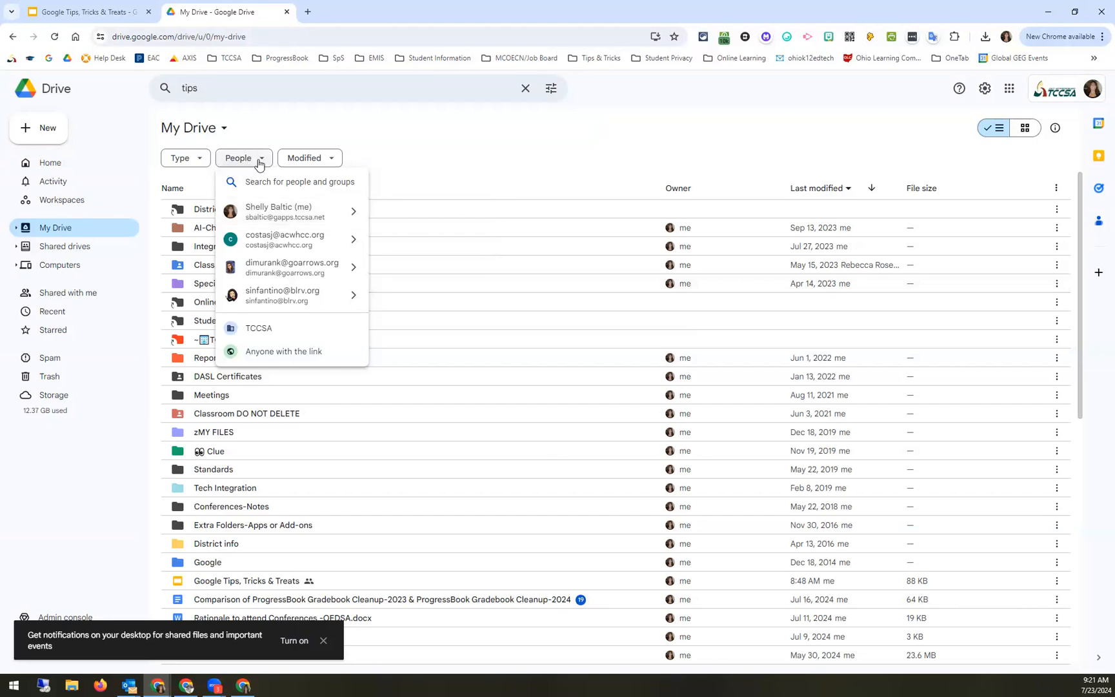
pyautogui.write('rebe')
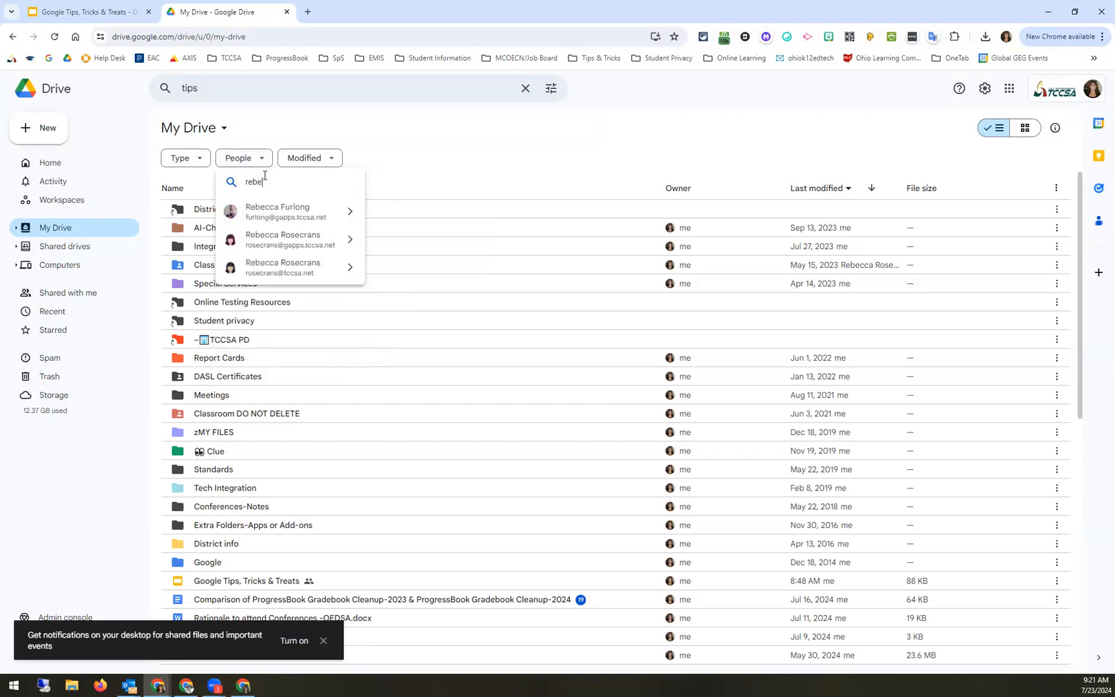
pyautogui.moveTo(308, 249)
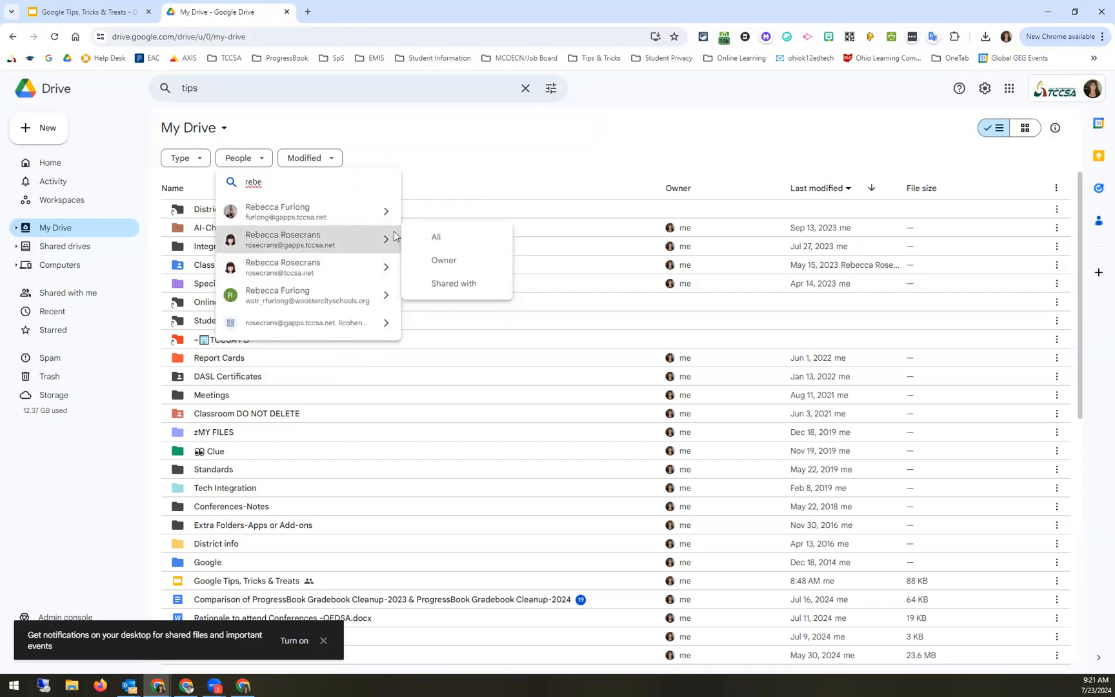
pyautogui.click(450, 261)
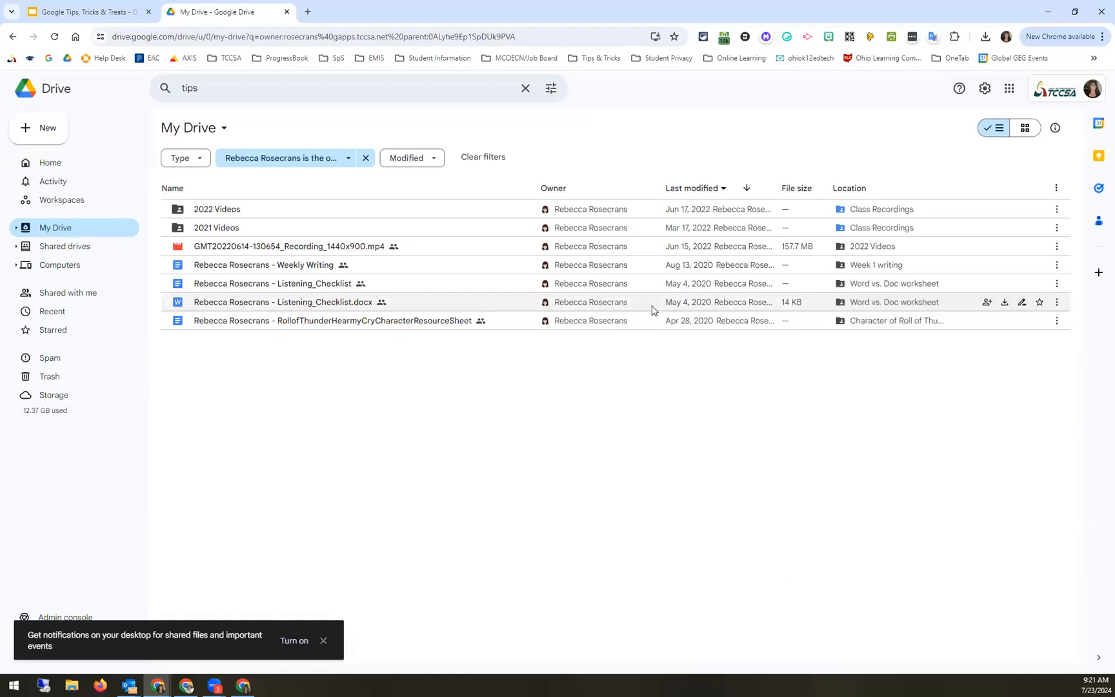
pyautogui.click(45, 229)
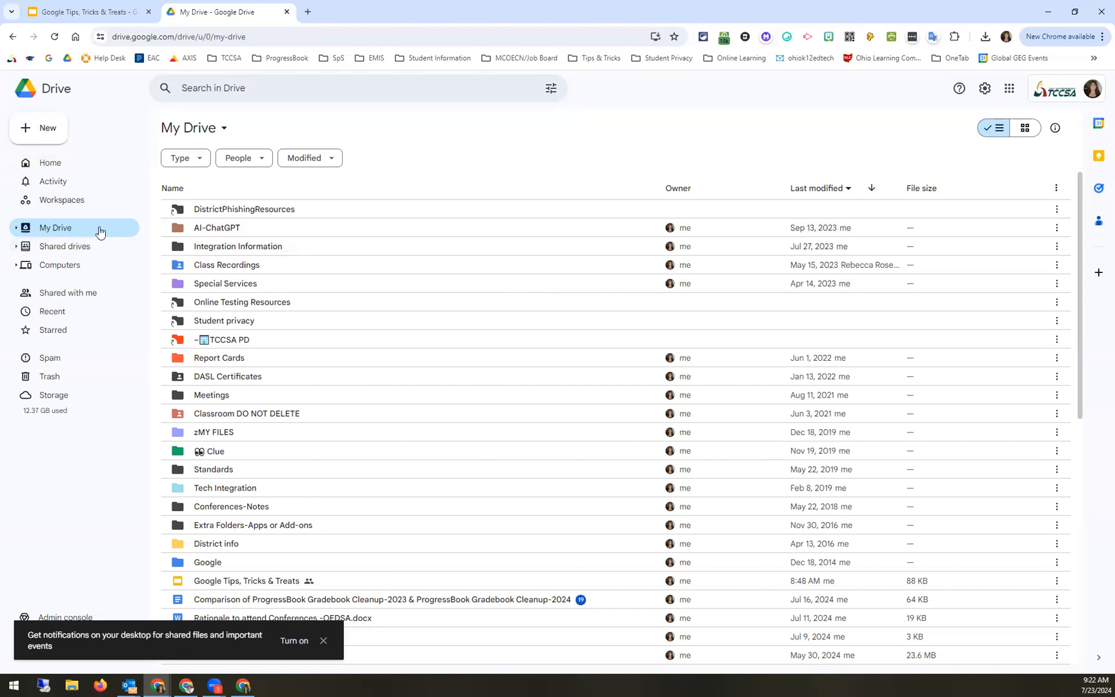
# Open the Drive Home page with its suggested files and dismiss the desktop notifications offer.
pyautogui.click(75, 170)
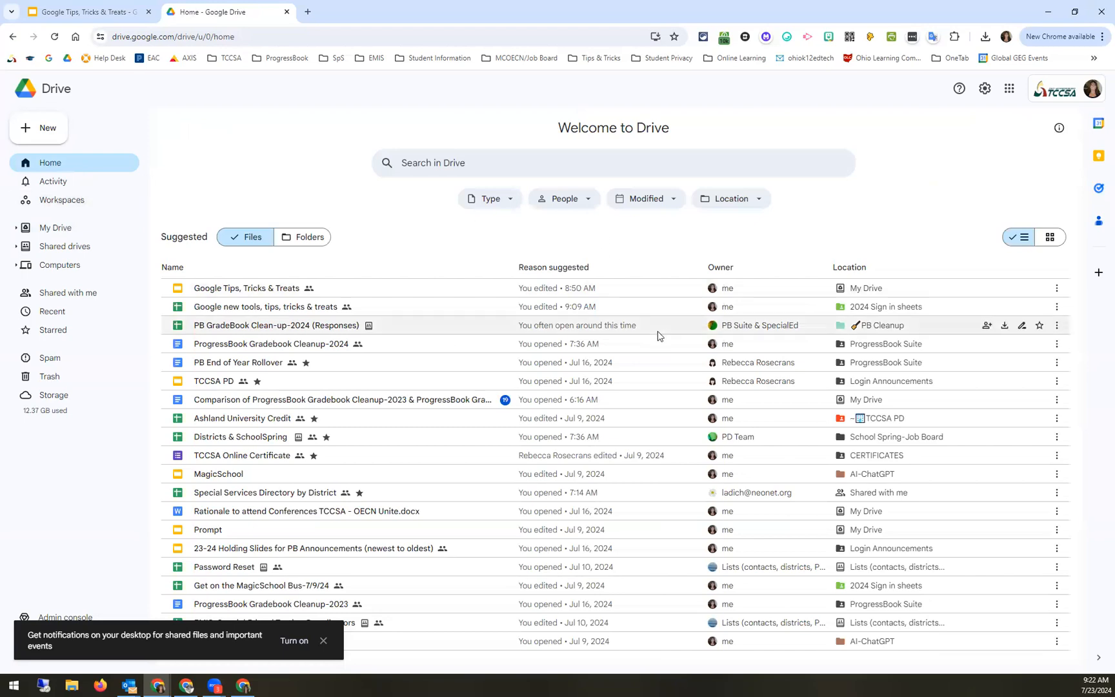
pyautogui.click(323, 640)
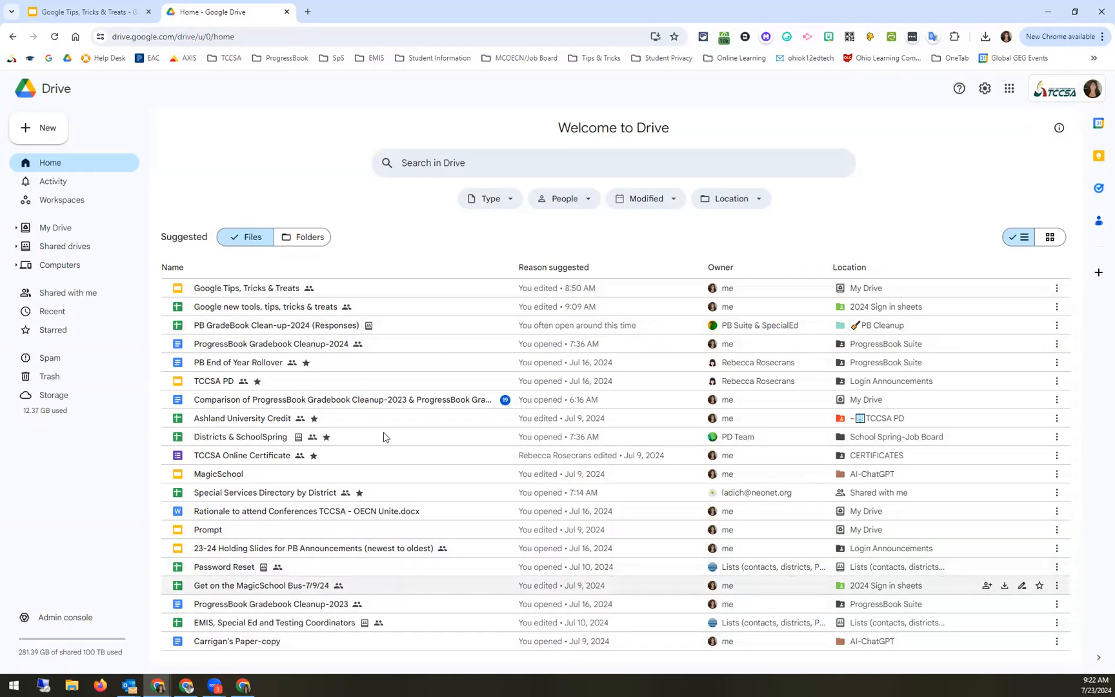
# Look through the Home page's file type options, suggested folders and suggested files, comparing them with the Recent list.
pyautogui.click(514, 202)
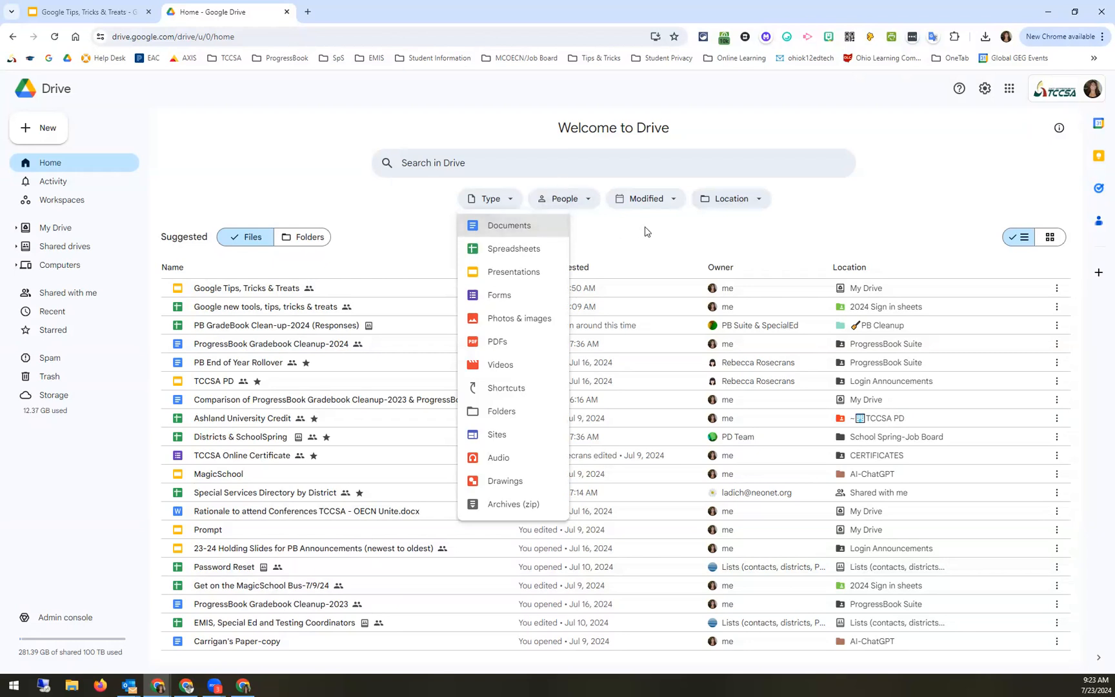
pyautogui.click(277, 160)
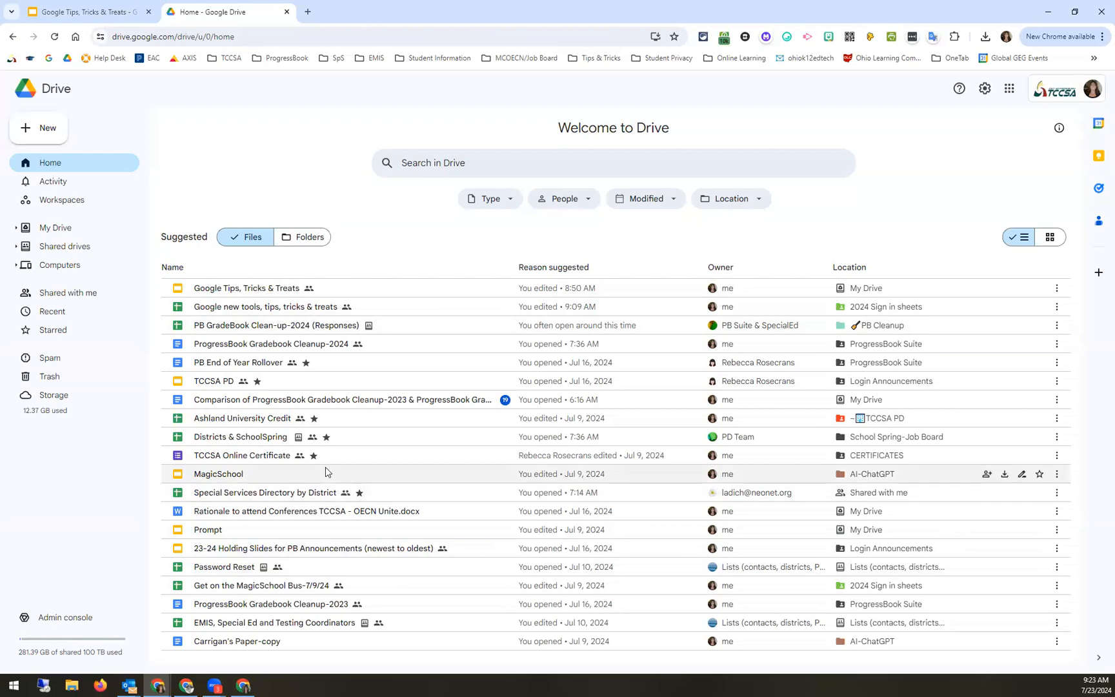
pyautogui.click(309, 239)
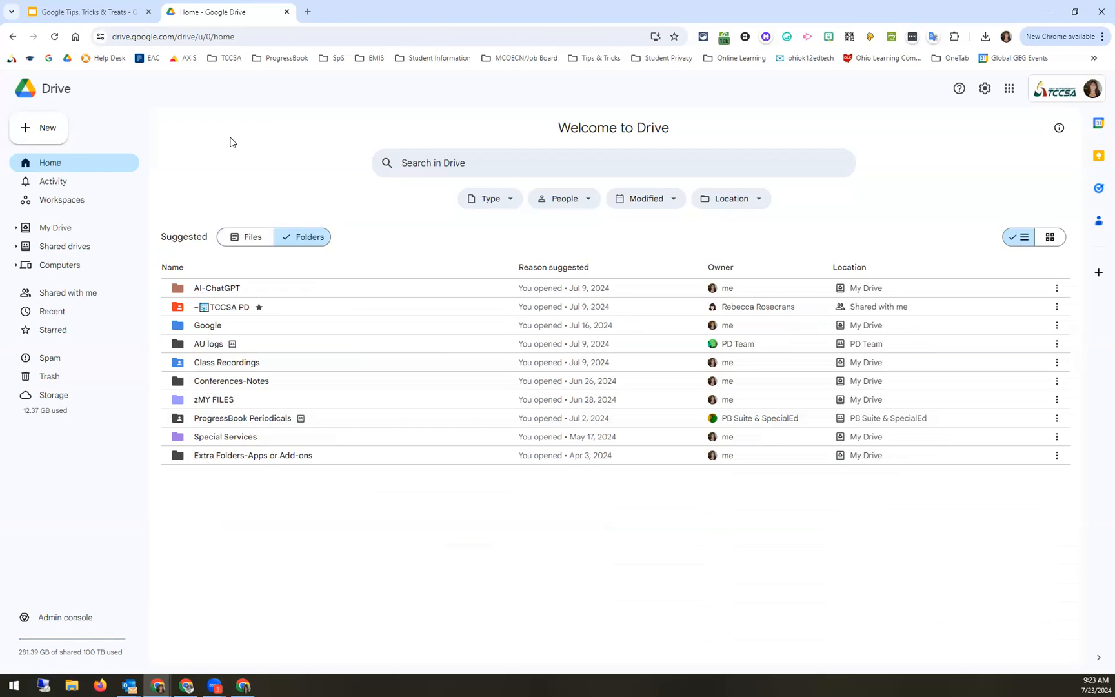
pyautogui.click(52, 165)
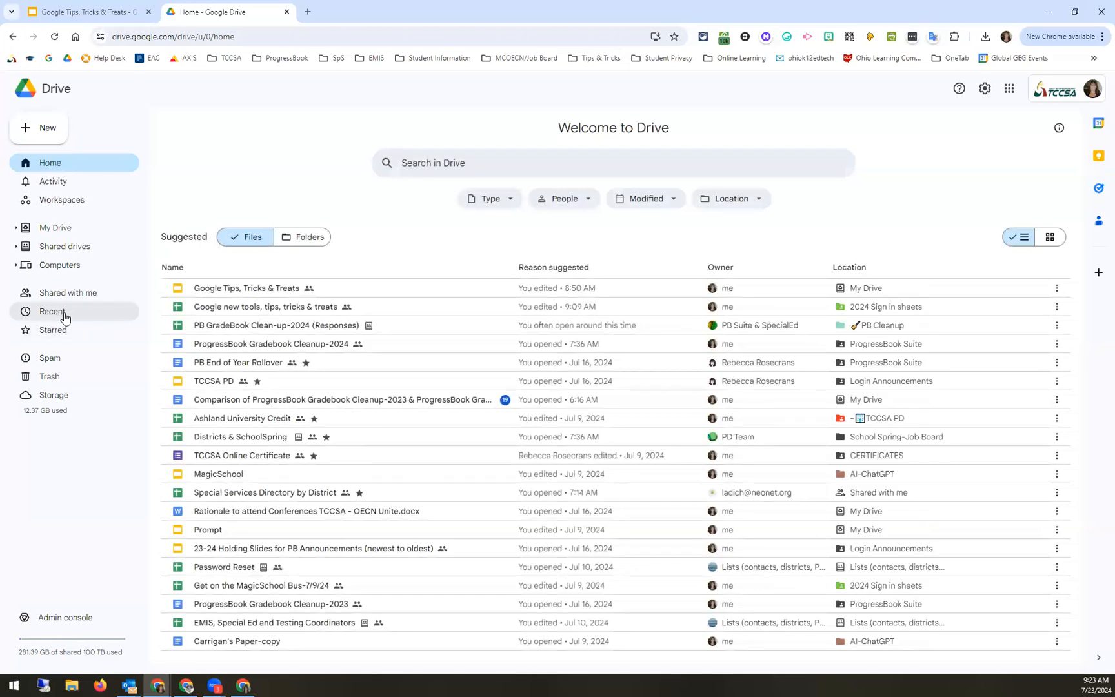
pyautogui.click(65, 317)
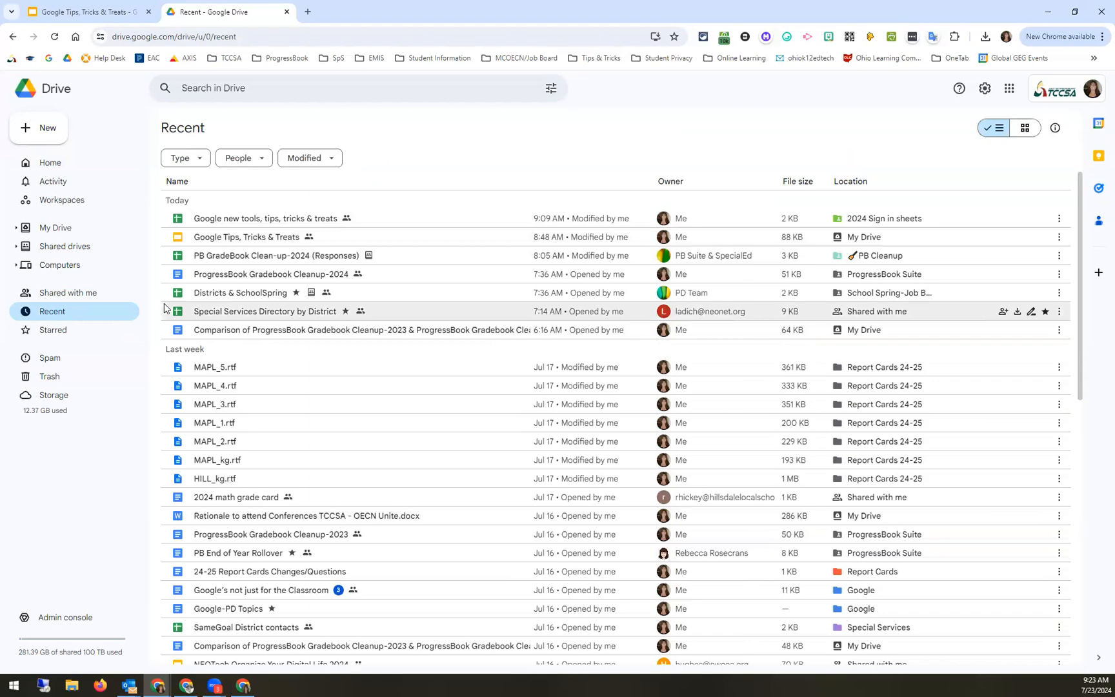
pyautogui.click(53, 169)
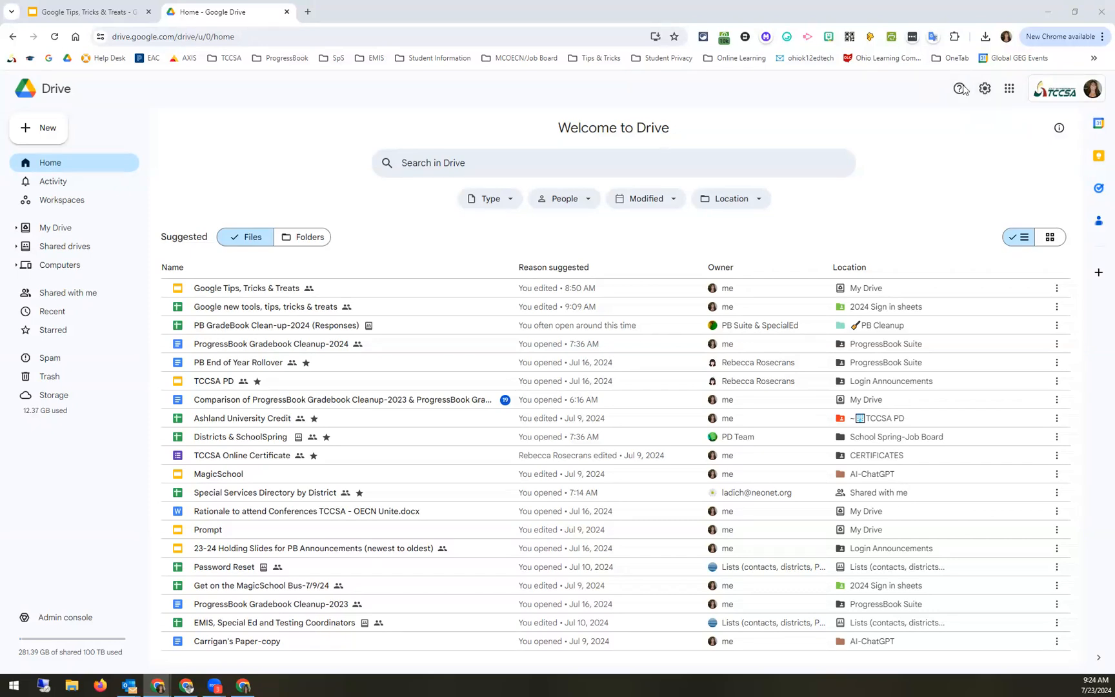
# Examine the start page choice in Drive's general settings without changing it, and return to the Home page.
pyautogui.click(984, 89)
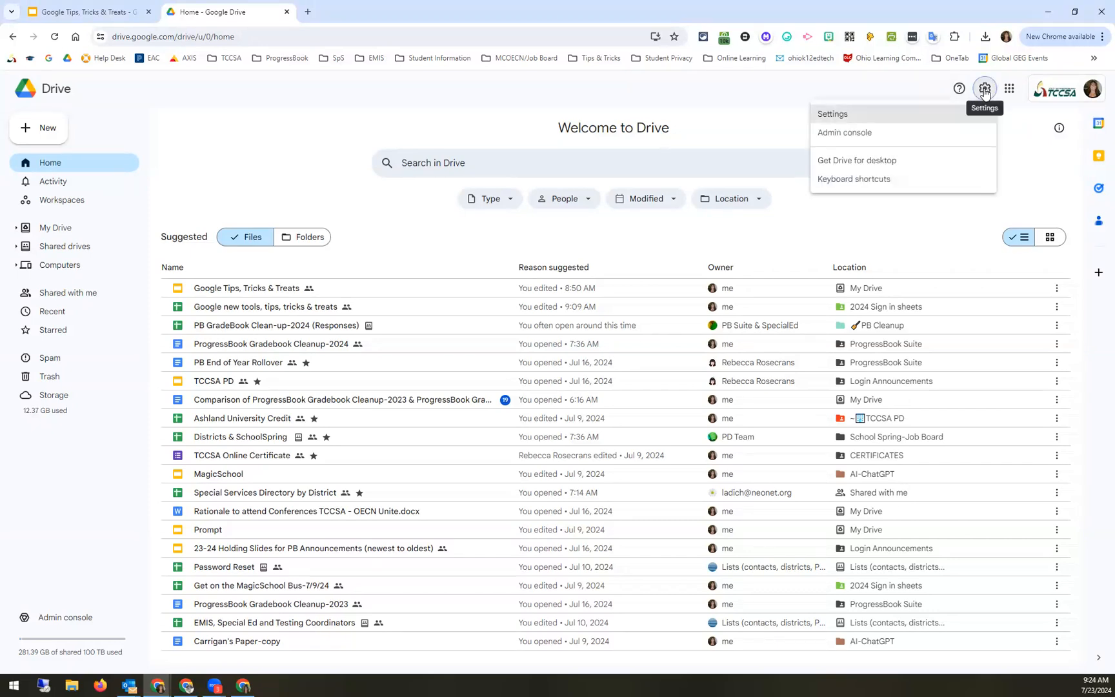
pyautogui.click(835, 129)
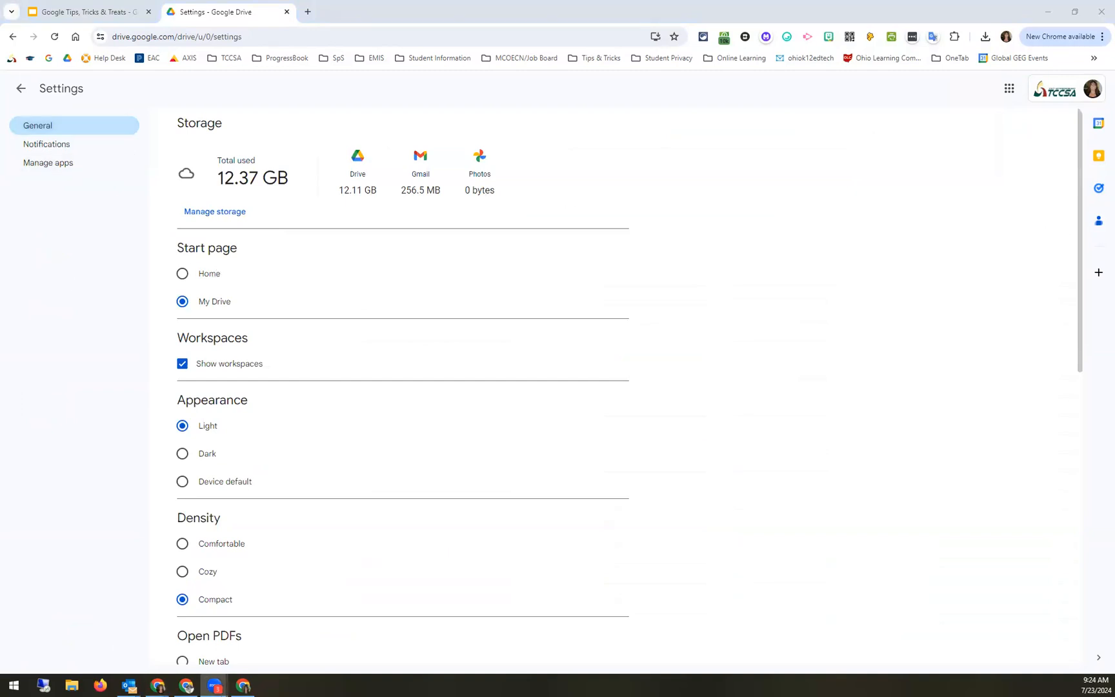
pyautogui.click(675, 210)
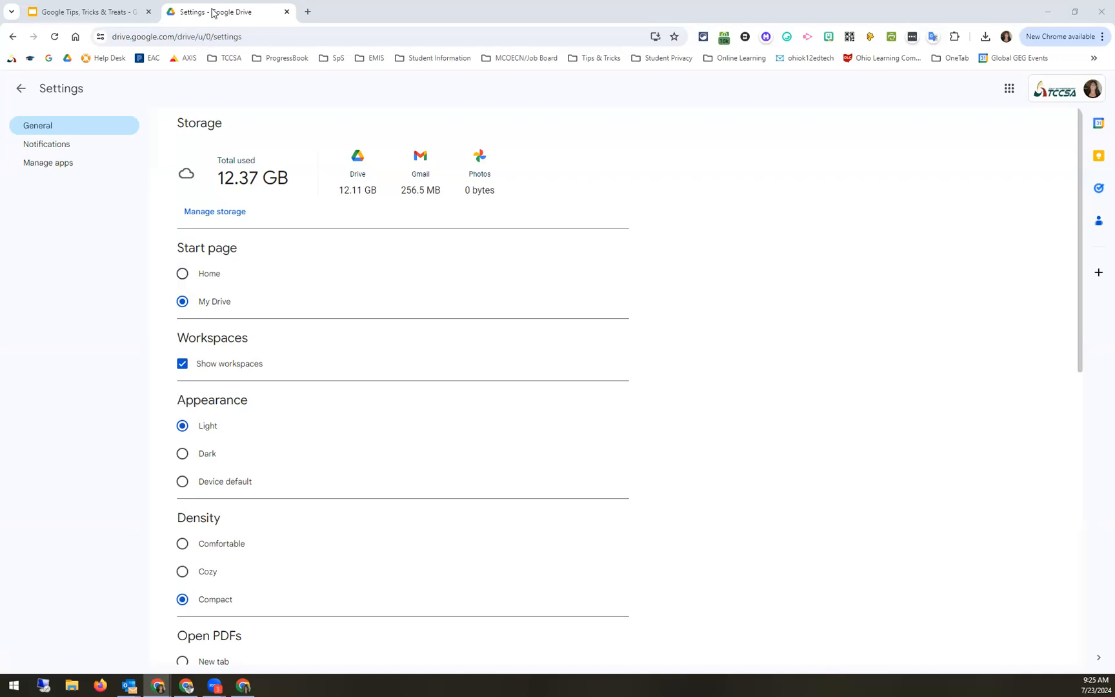
pyautogui.click(22, 88)
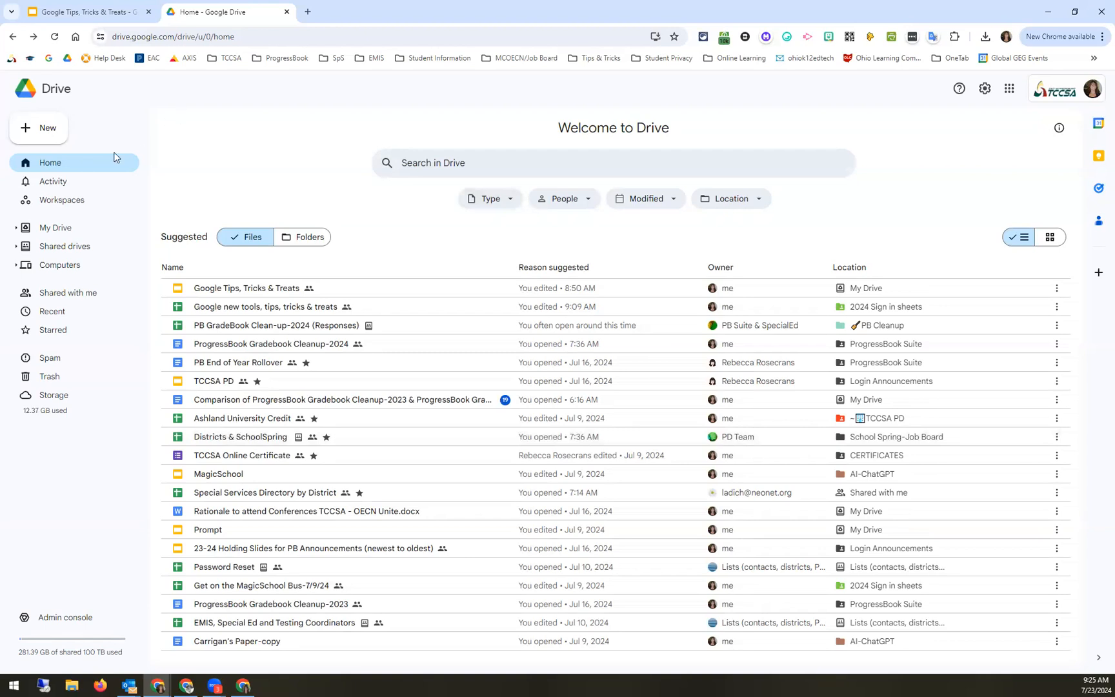
# View Drive's Activity page and the Shared with me list, and return to the Home page.
pyautogui.click(61, 185)
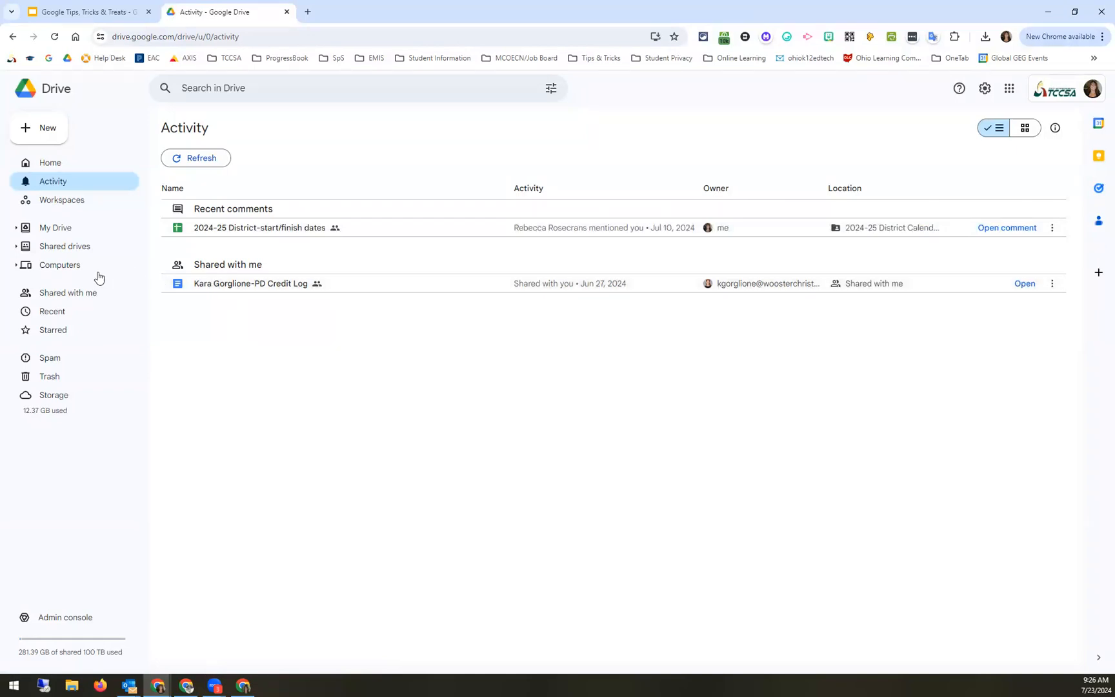
pyautogui.click(91, 298)
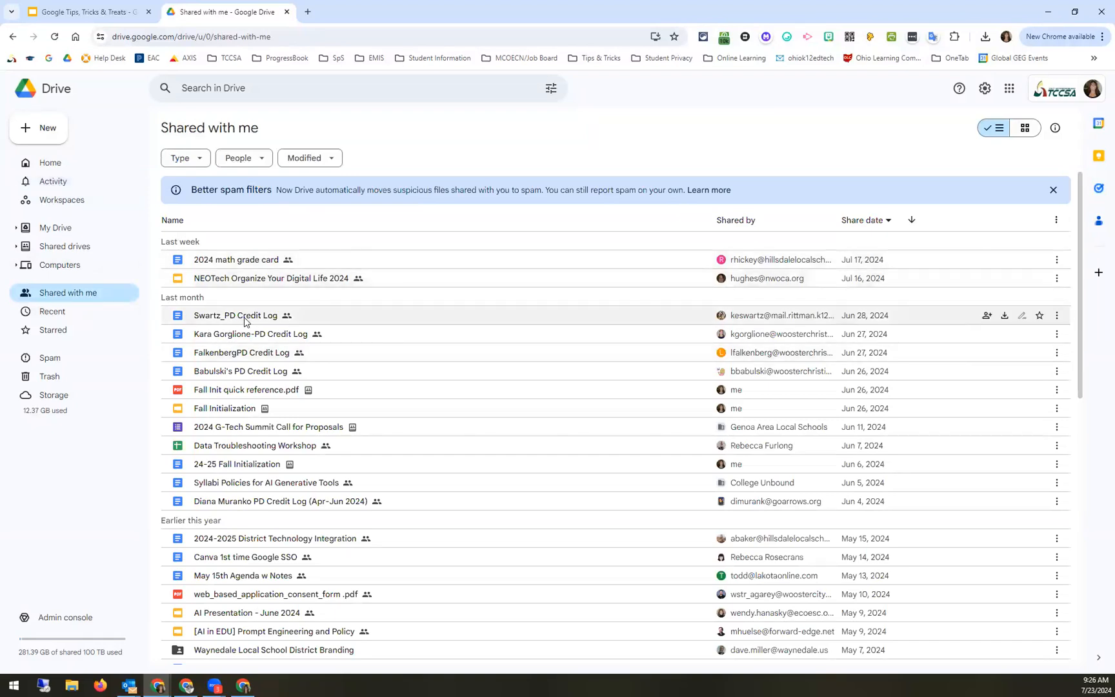
pyautogui.click(51, 170)
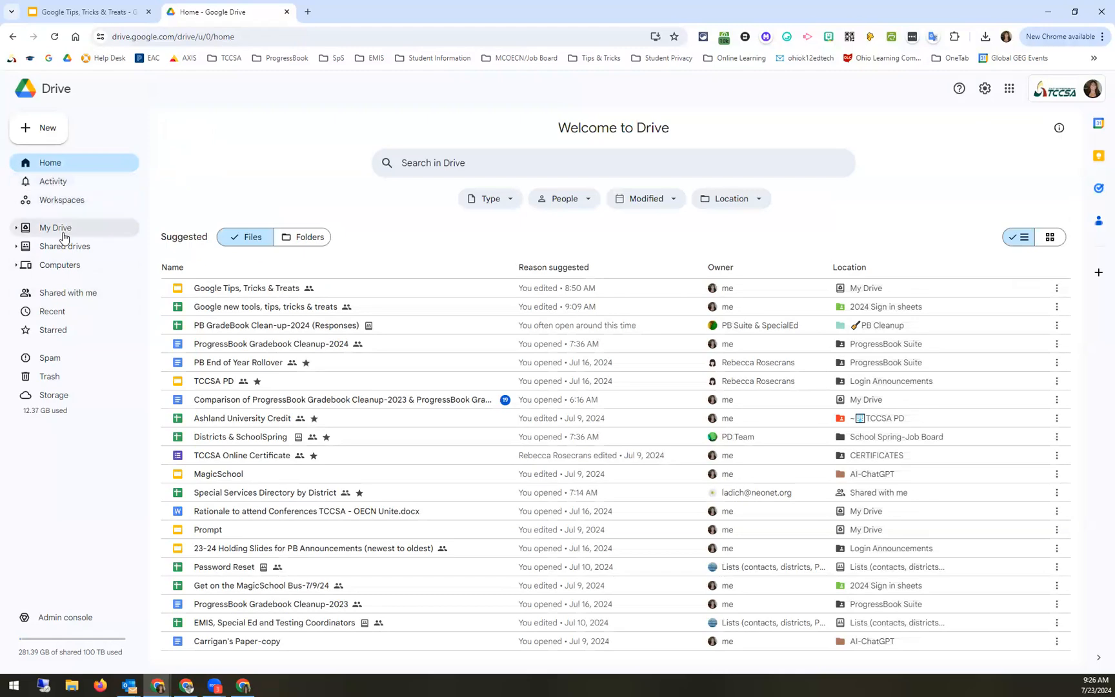
# Open Drive's Workspaces and rename the Announcement workspace to "zAnnouncement".
pyautogui.click(85, 202)
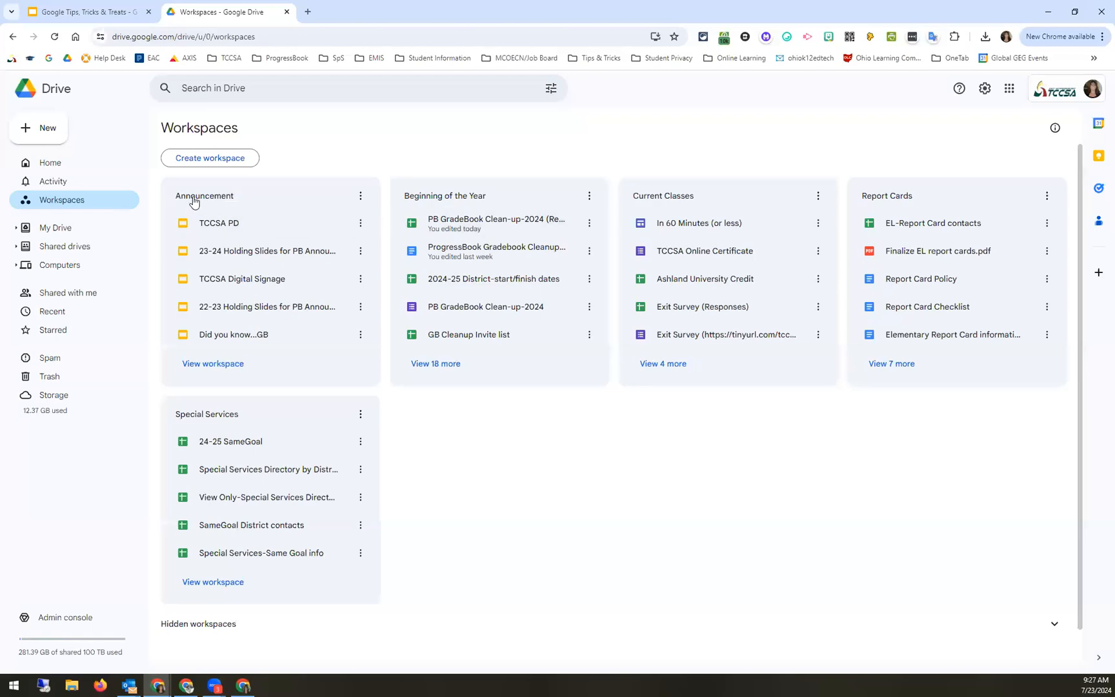
pyautogui.click(359, 197)
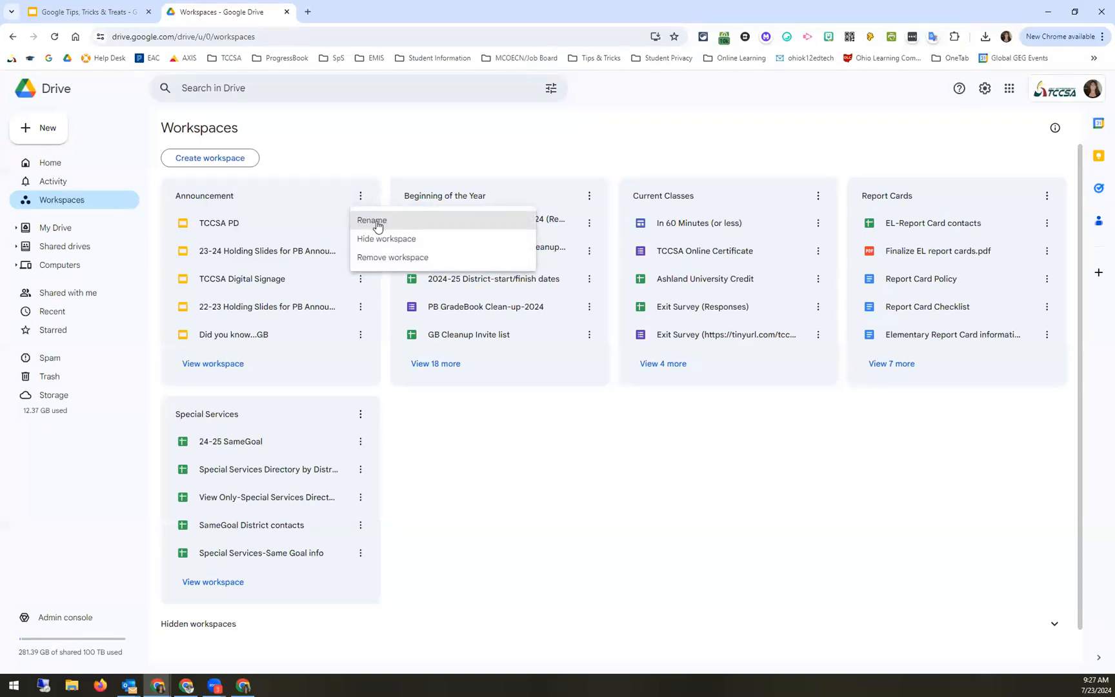
pyautogui.click(330, 206)
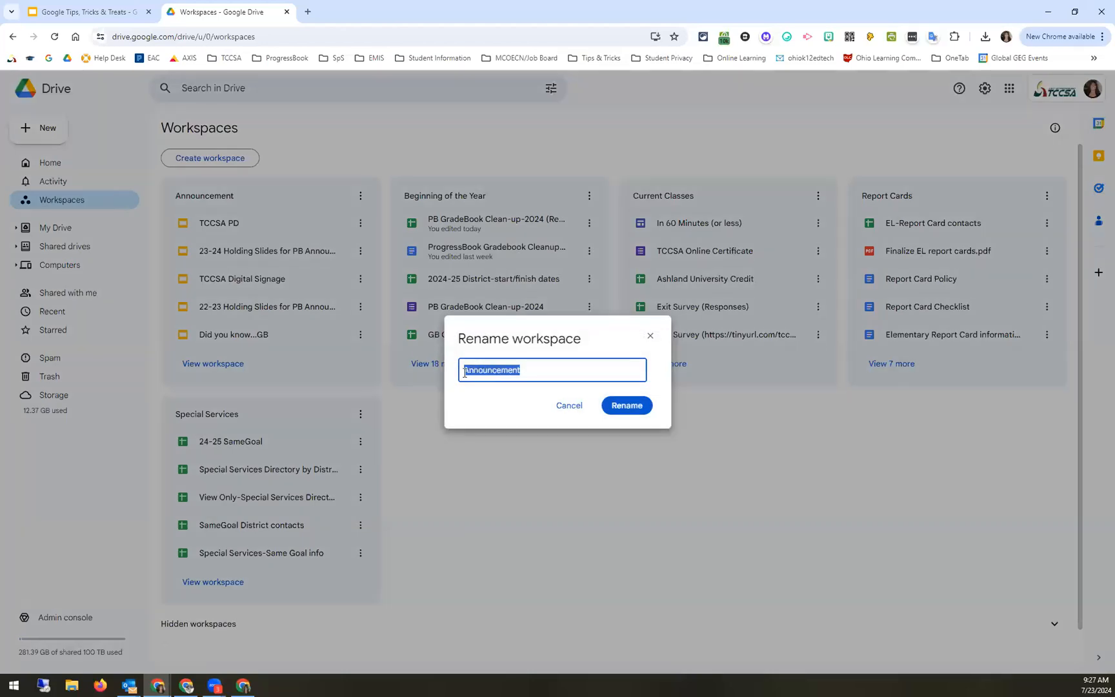
pyautogui.click(464, 373)
pyautogui.click(627, 405)
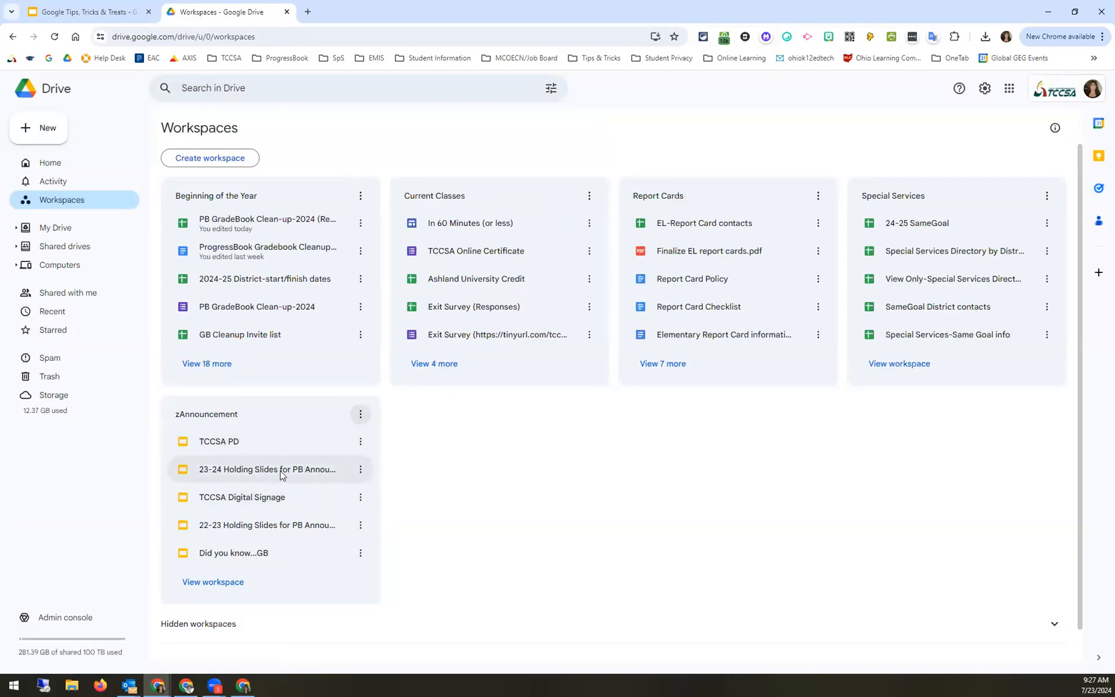
# Rename the zAnnouncement workspace back to "Announcement".
pyautogui.click(361, 416)
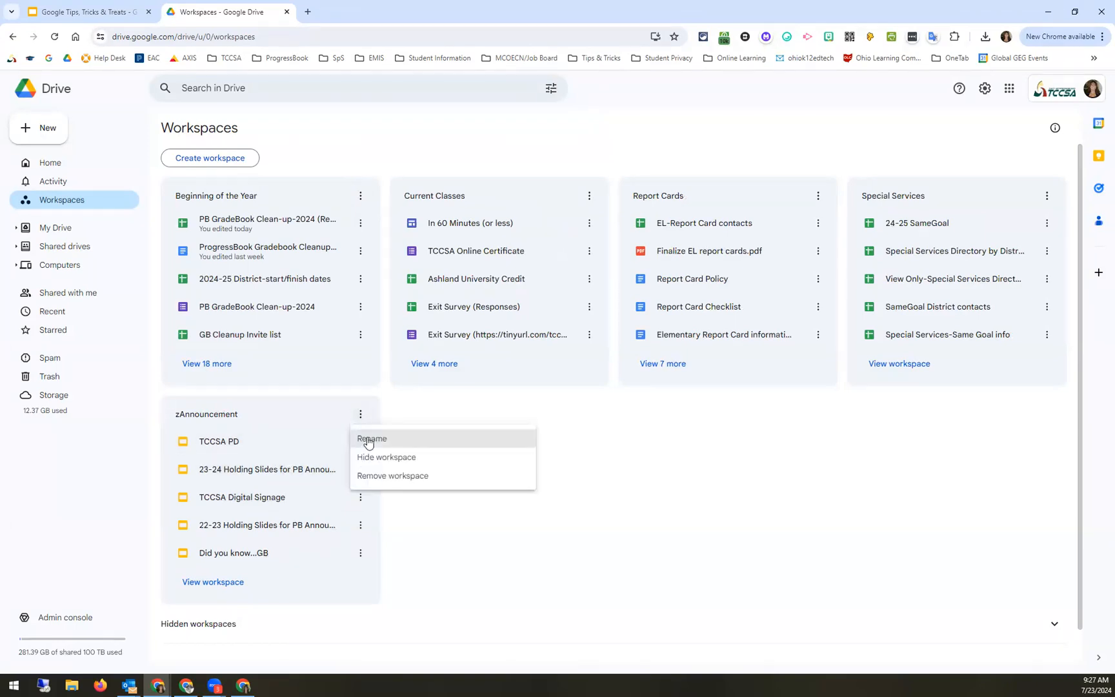
pyautogui.click(372, 438)
pyautogui.click(468, 370)
pyautogui.press('BackSpace')
pyautogui.click(637, 410)
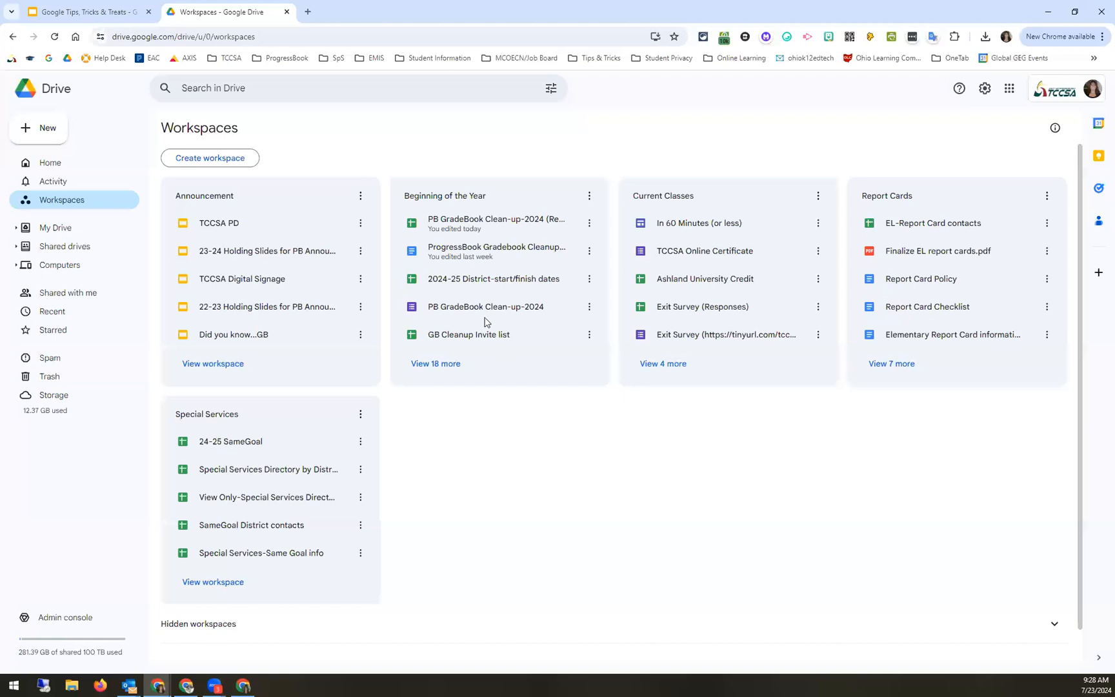
# Add the "Google Tips, Tricks & Treats" presentation from My Drive to the Current Classes workspace.
pyautogui.click(76, 231)
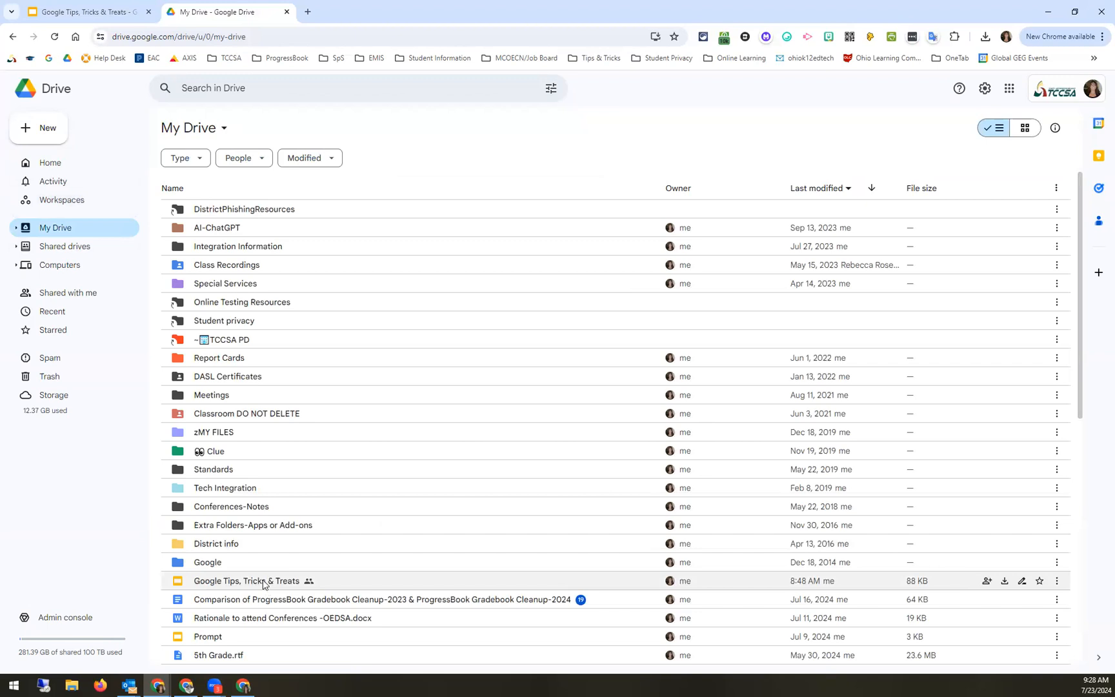
pyautogui.rightClick(262, 579)
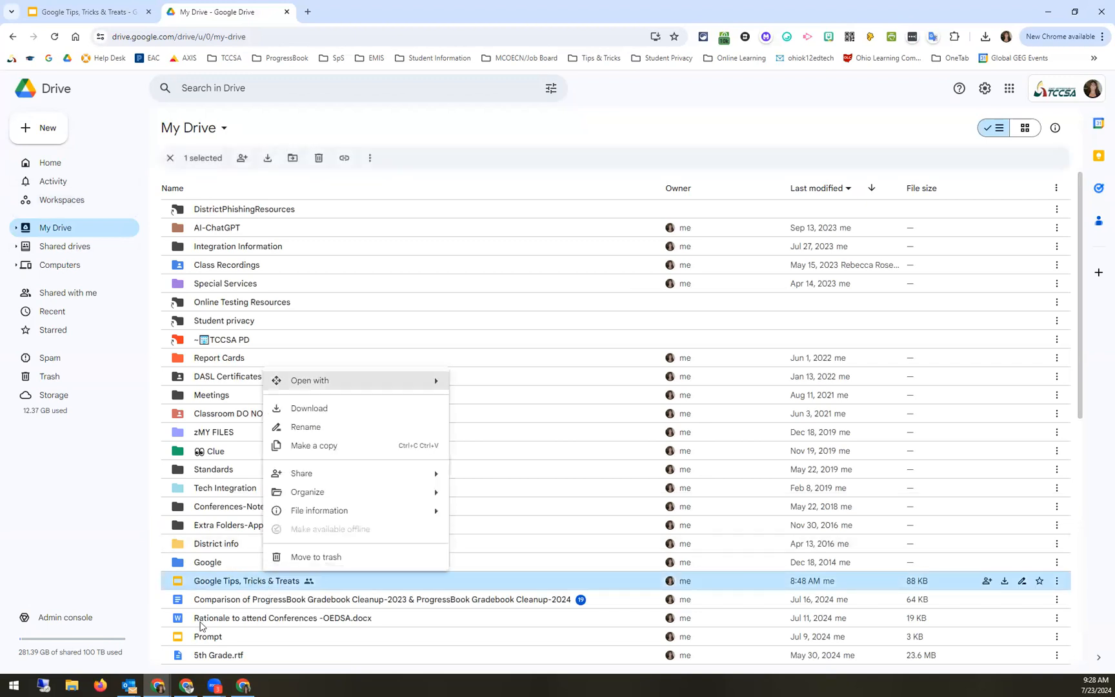
pyautogui.moveTo(317, 496)
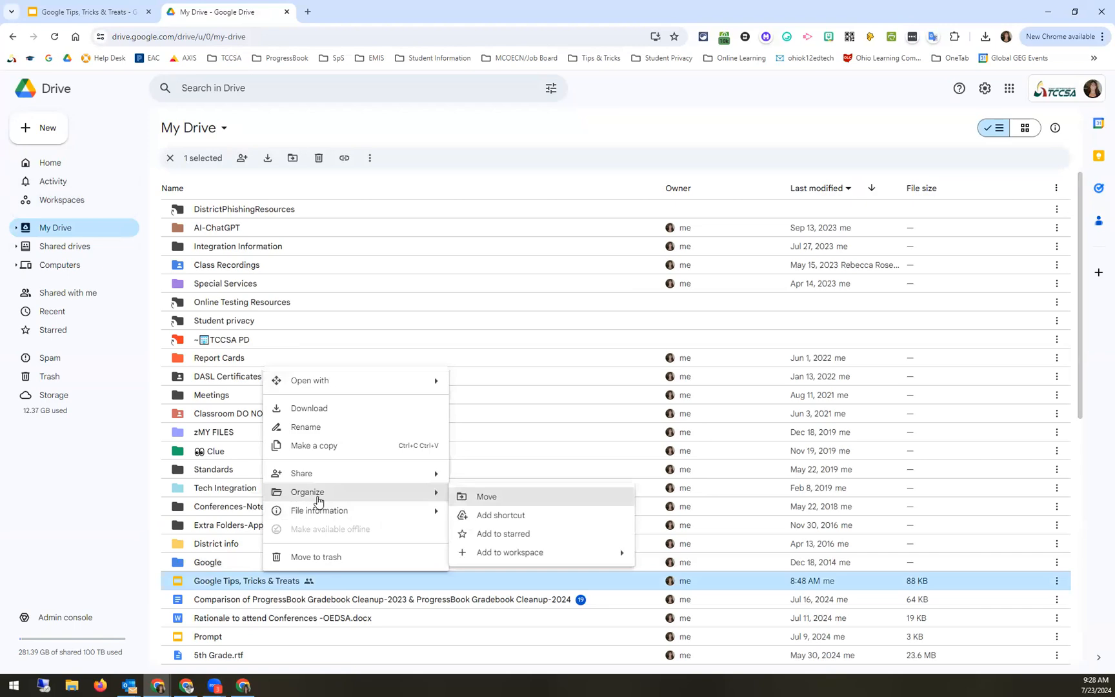
pyautogui.moveTo(524, 556)
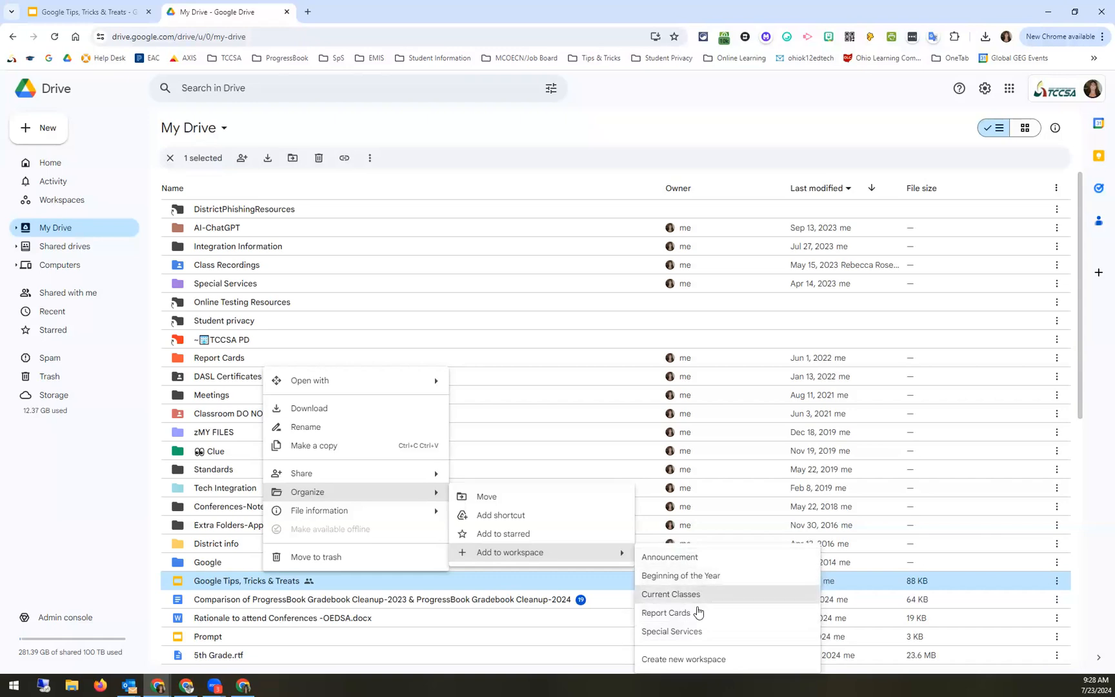
pyautogui.click(670, 594)
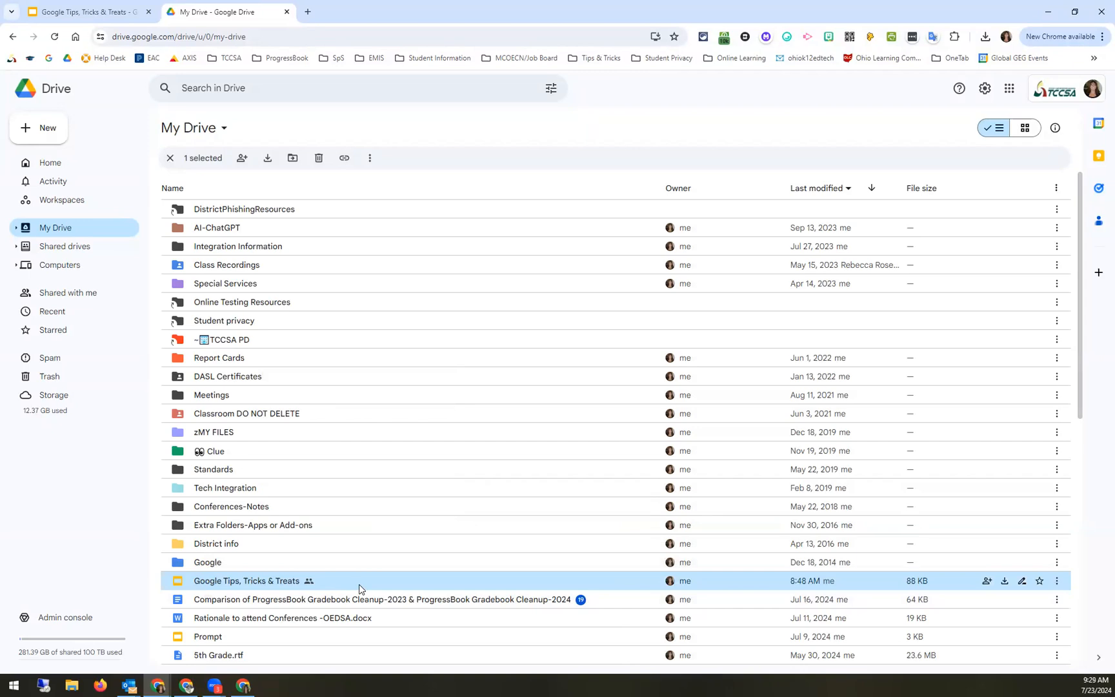
# Move the "Google Tips, Tricks & Treats" presentation into the Google folder in My Drive and open that folder.
pyautogui.moveTo(284, 587); pyautogui.dragTo(217, 563)
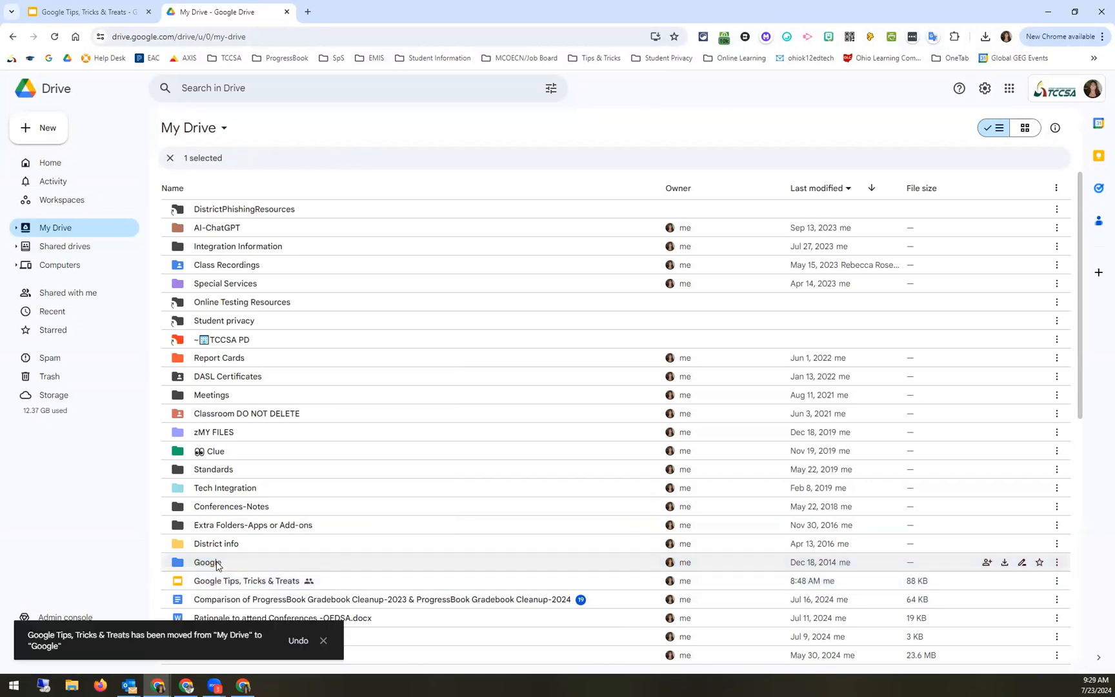
pyautogui.doubleClick(217, 563)
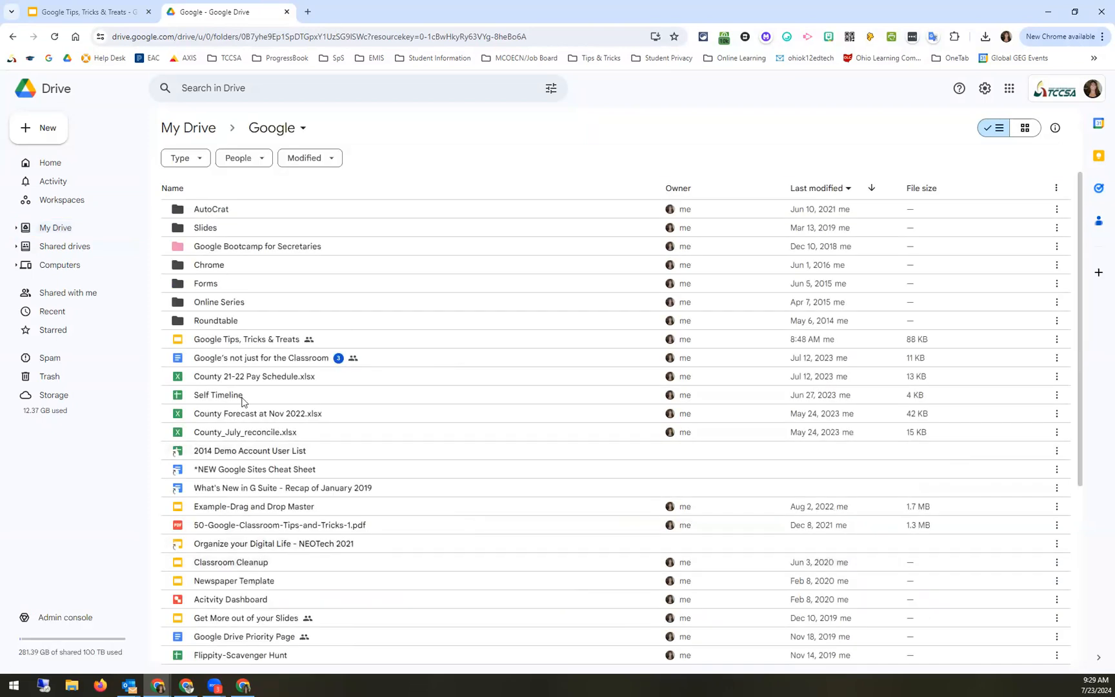
# View the full file list of the Current Classes workspace and close it.
pyautogui.click(67, 205)
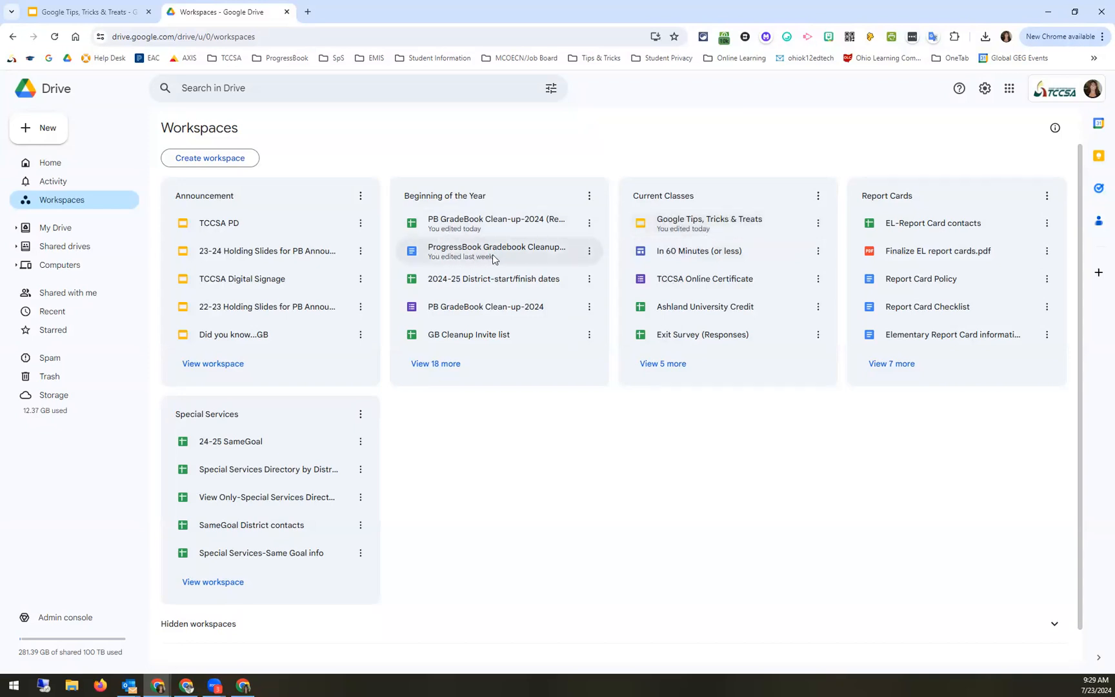
pyautogui.click(661, 365)
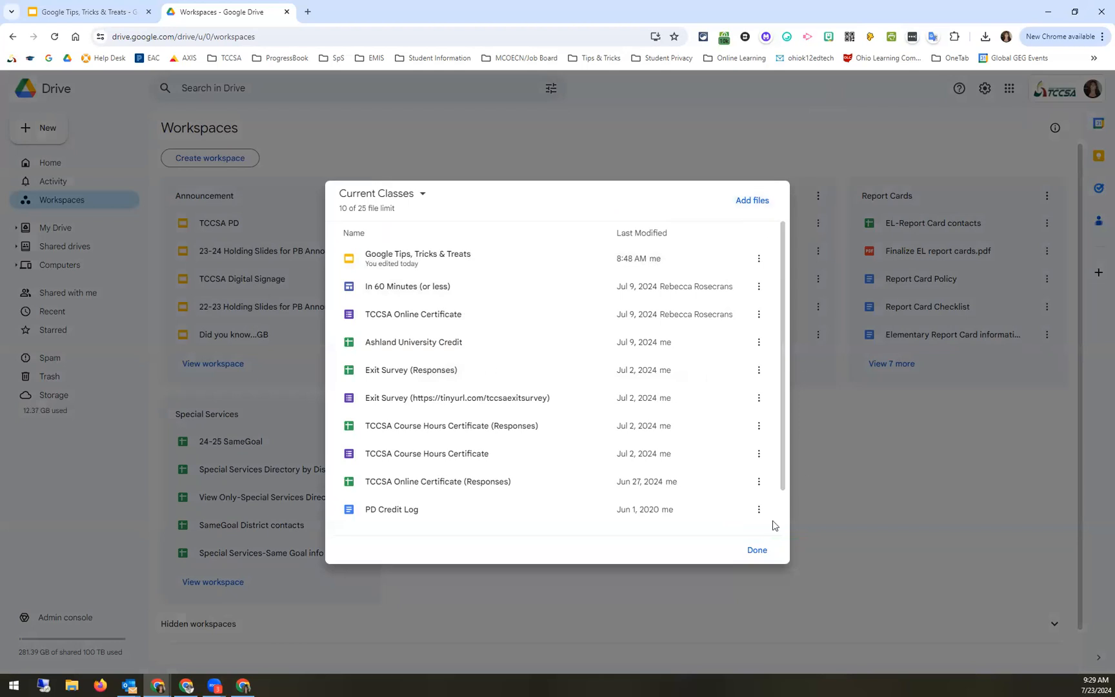
pyautogui.click(750, 549)
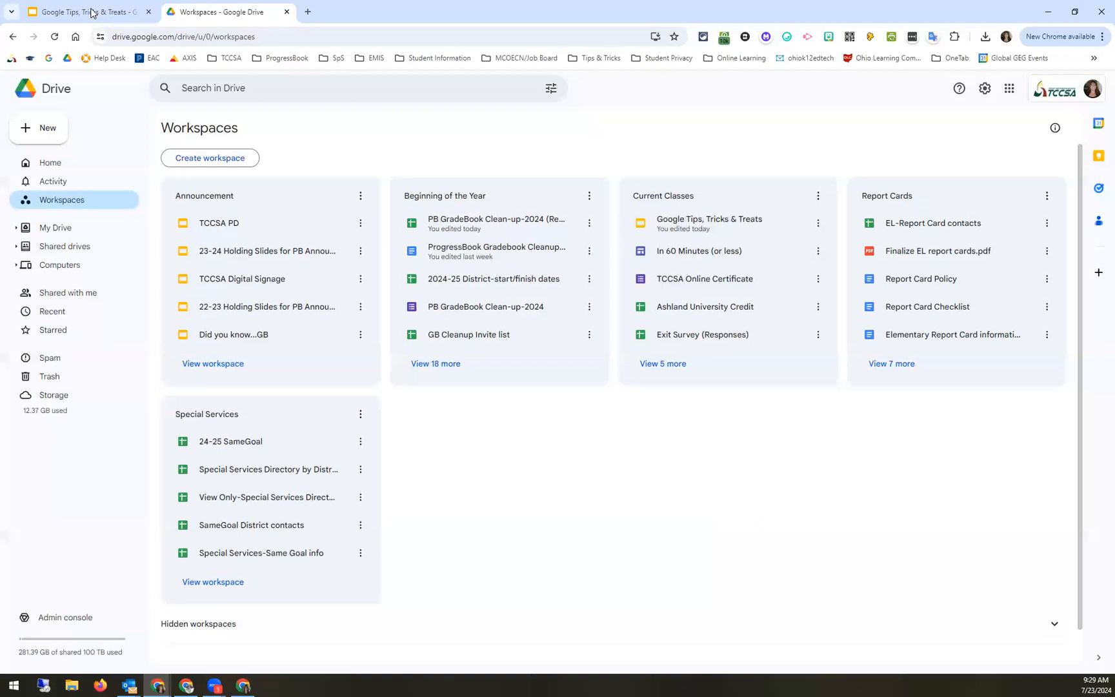
# Switch to the open "Google Tips, Tricks & Treats" presentation and examine its file options for a way to add it to a workspace.
pyautogui.click(92, 12)
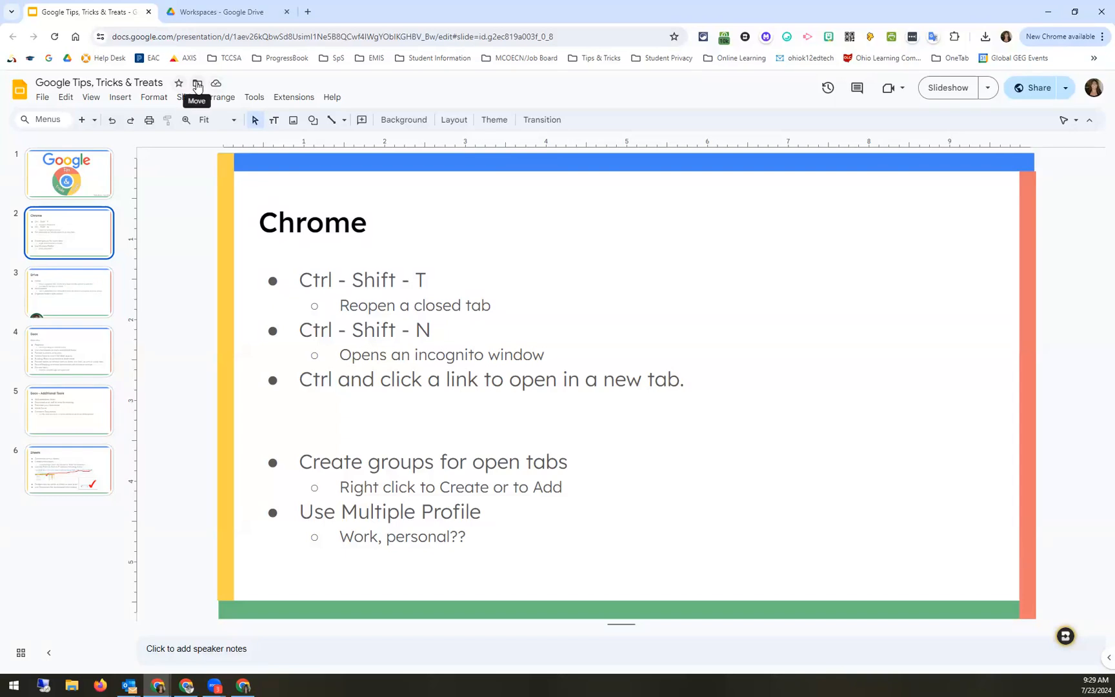
pyautogui.click(45, 97)
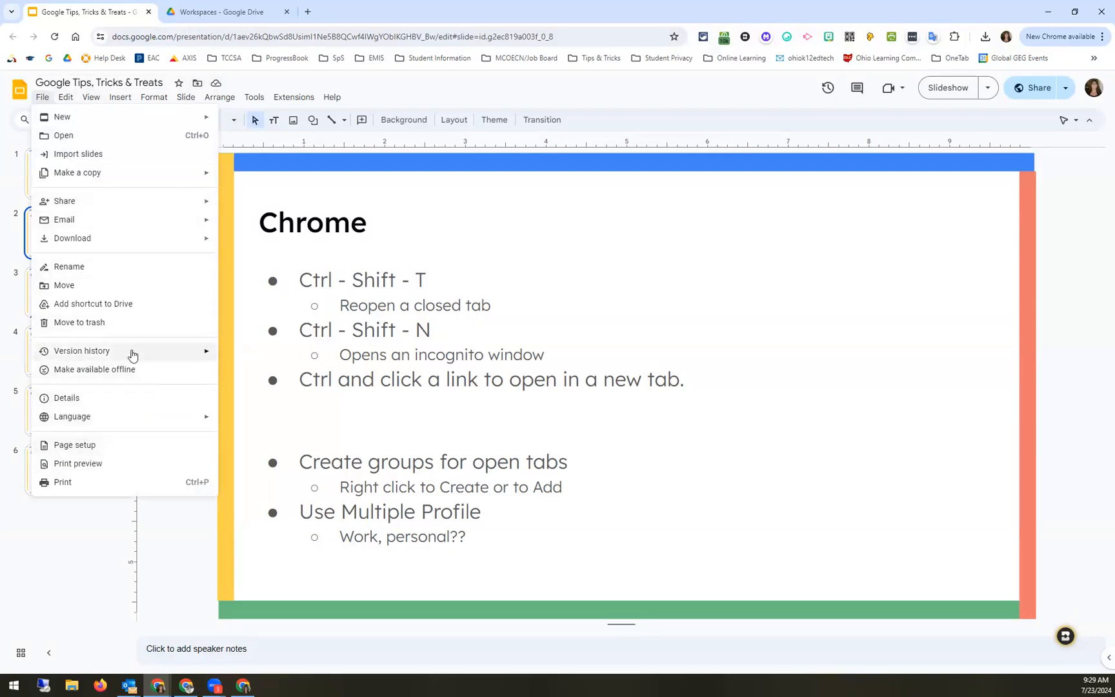
pyautogui.moveTo(132, 353)
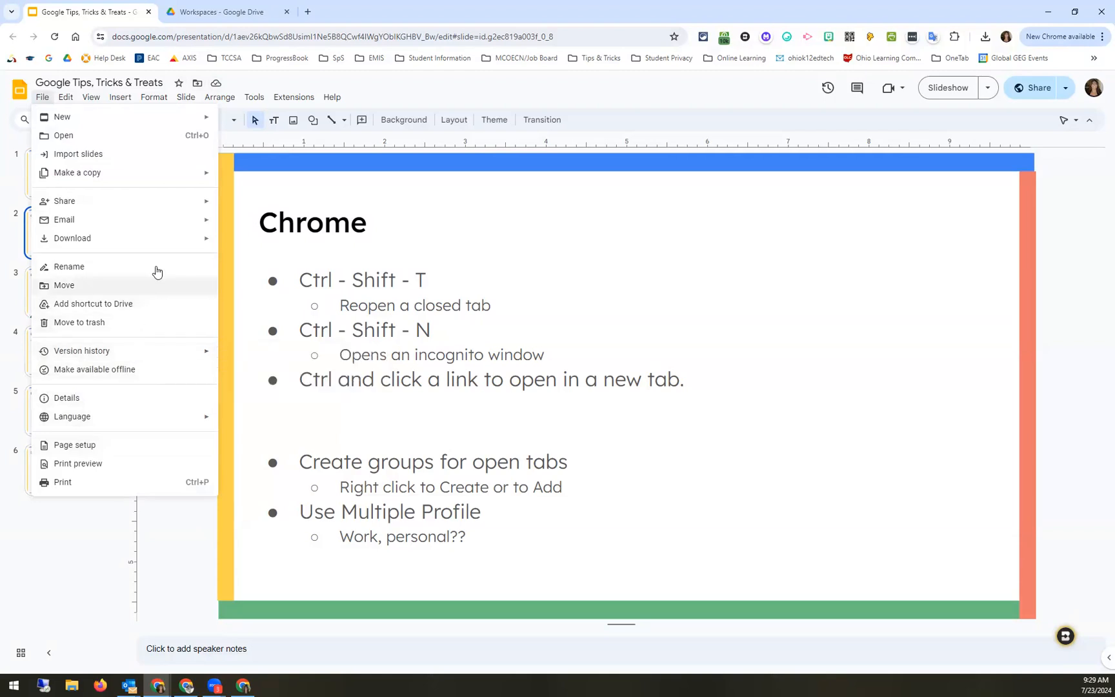
# Return to Drive's Workspaces and remove "Google Tips, Tricks & Treats" from the Current Classes workspace.
pyautogui.click(207, 11)
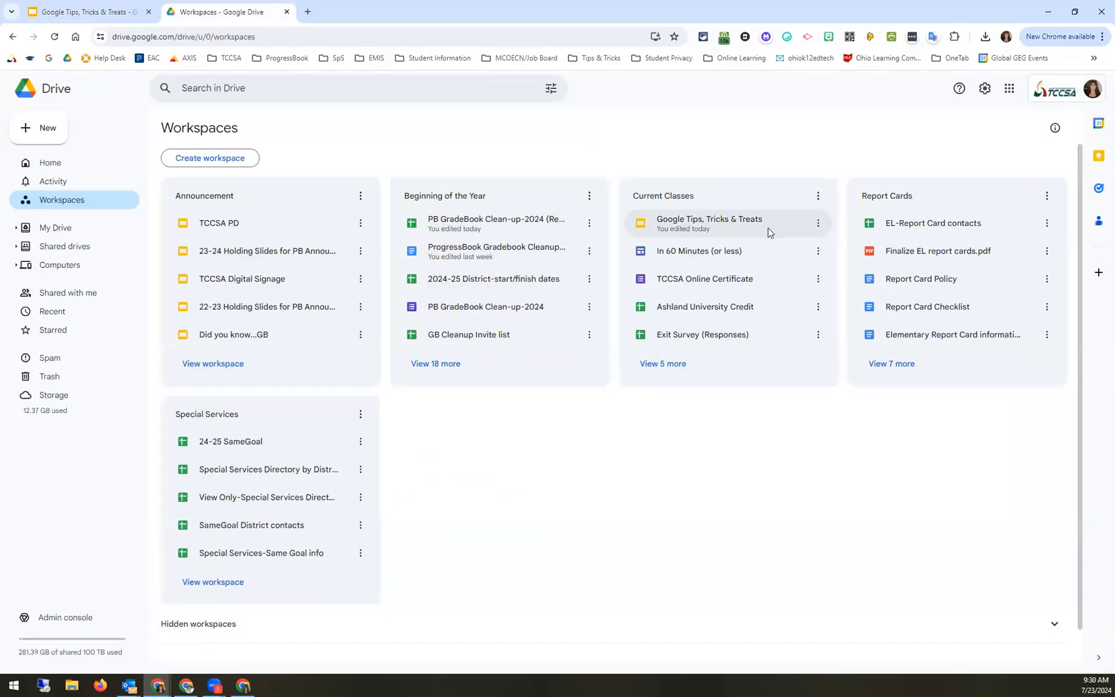
pyautogui.click(817, 223)
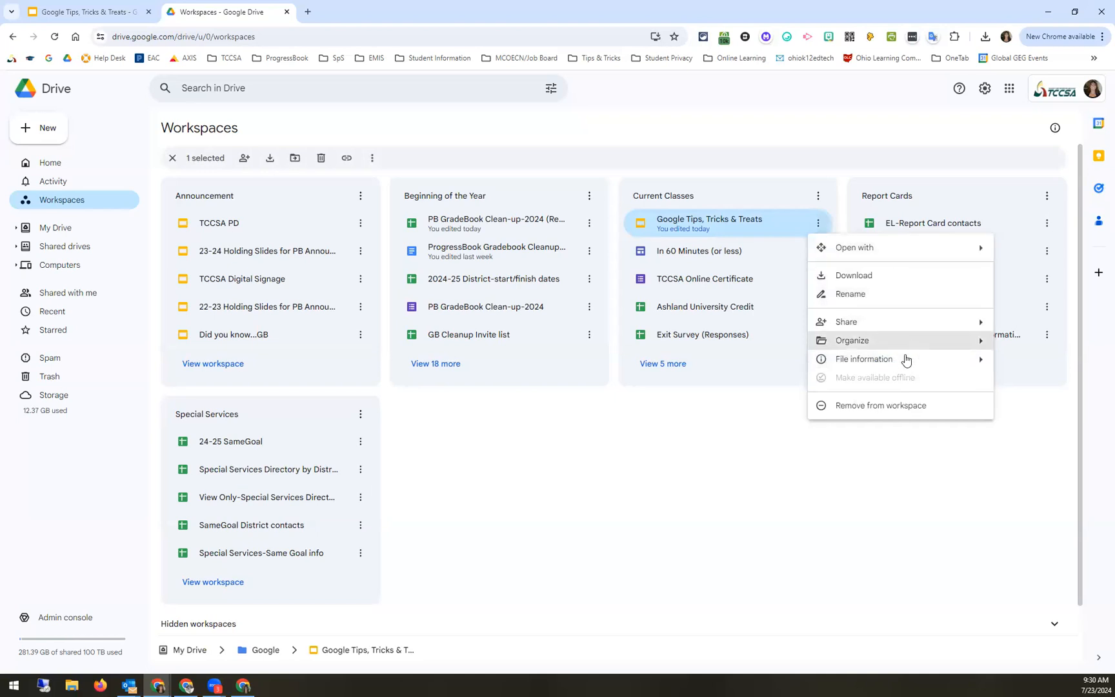
pyautogui.click(902, 407)
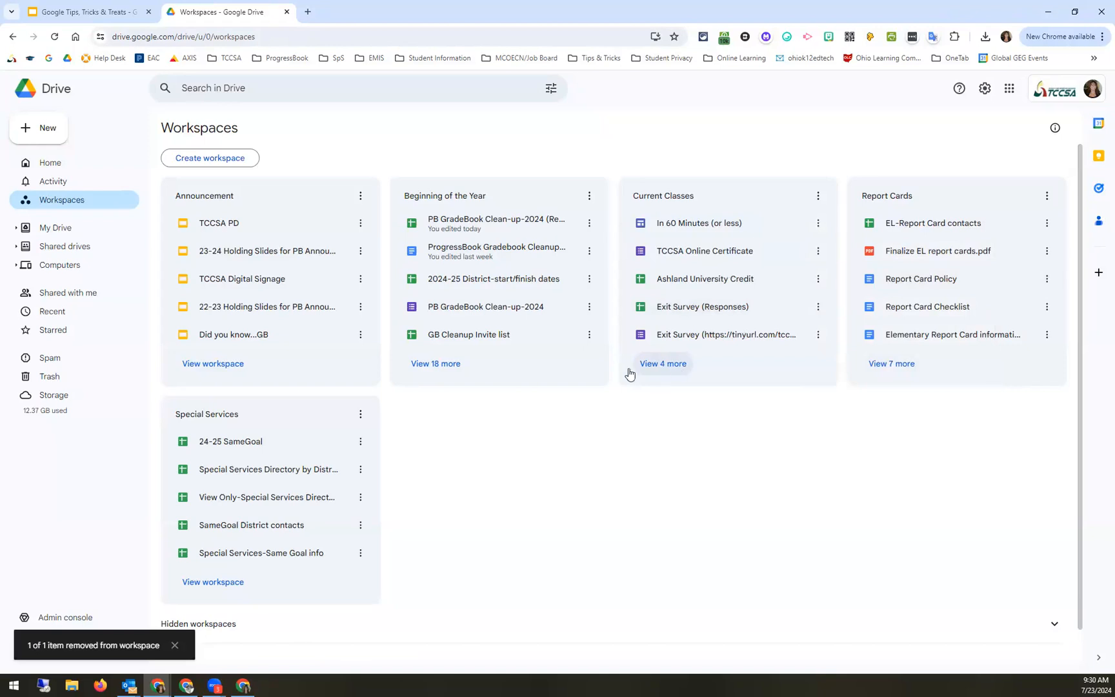
# View the contents of the Google folder in My Drive and the list of shared drives.
pyautogui.click(56, 231)
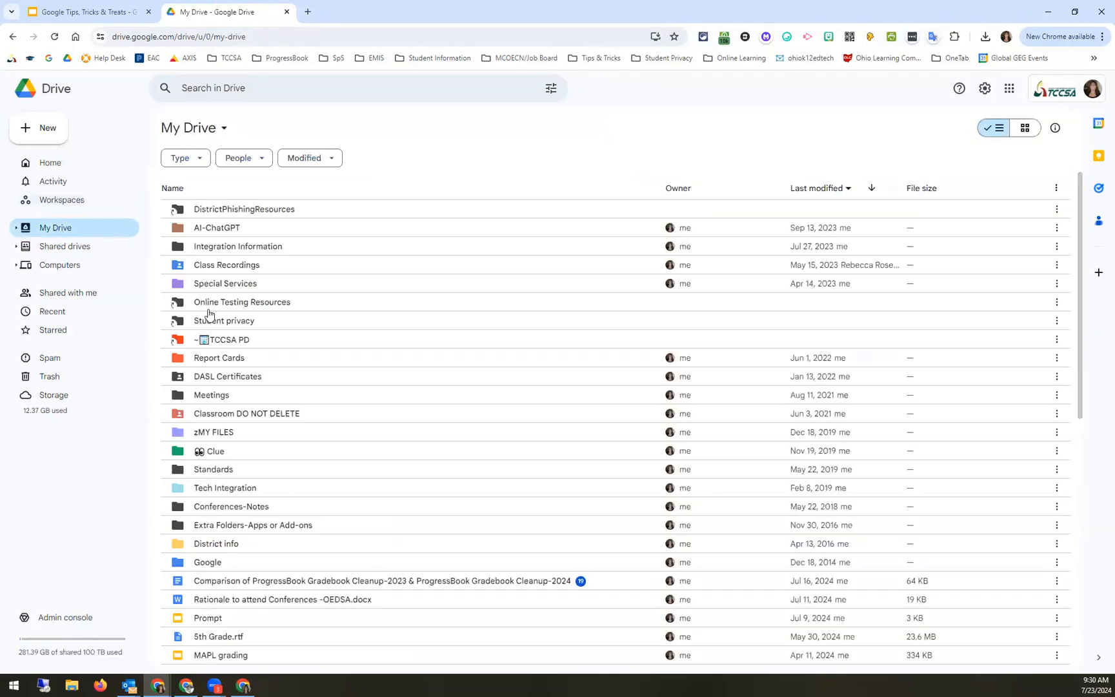
pyautogui.click(215, 562)
pyautogui.press('Up')
pyautogui.press('Up')
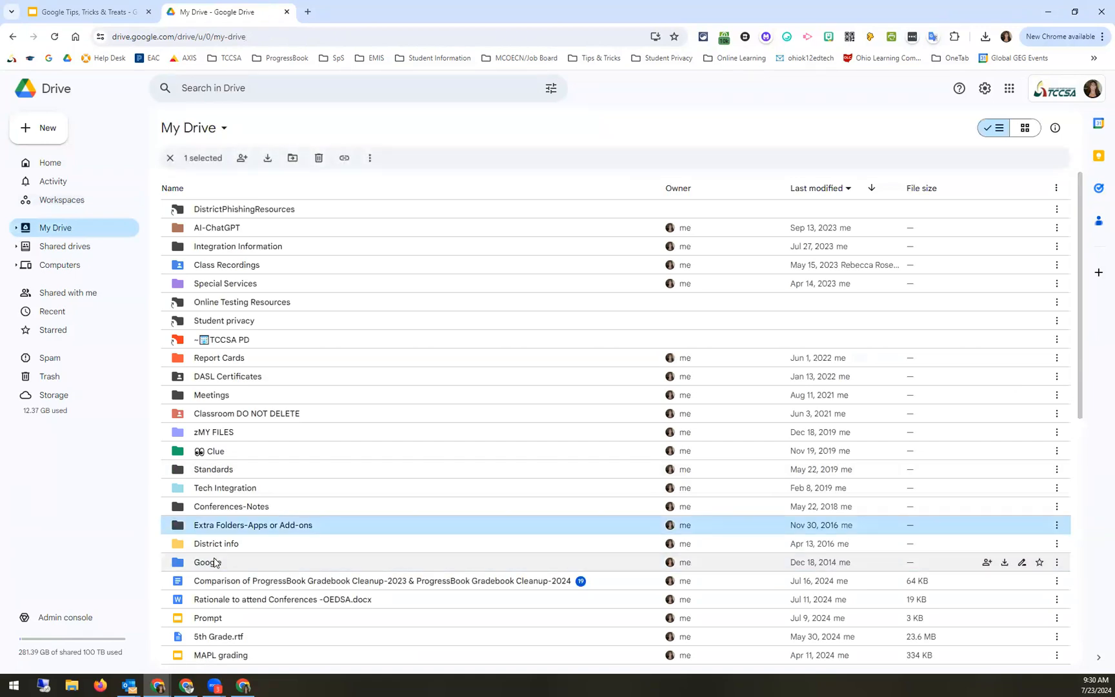
pyautogui.doubleClick(214, 563)
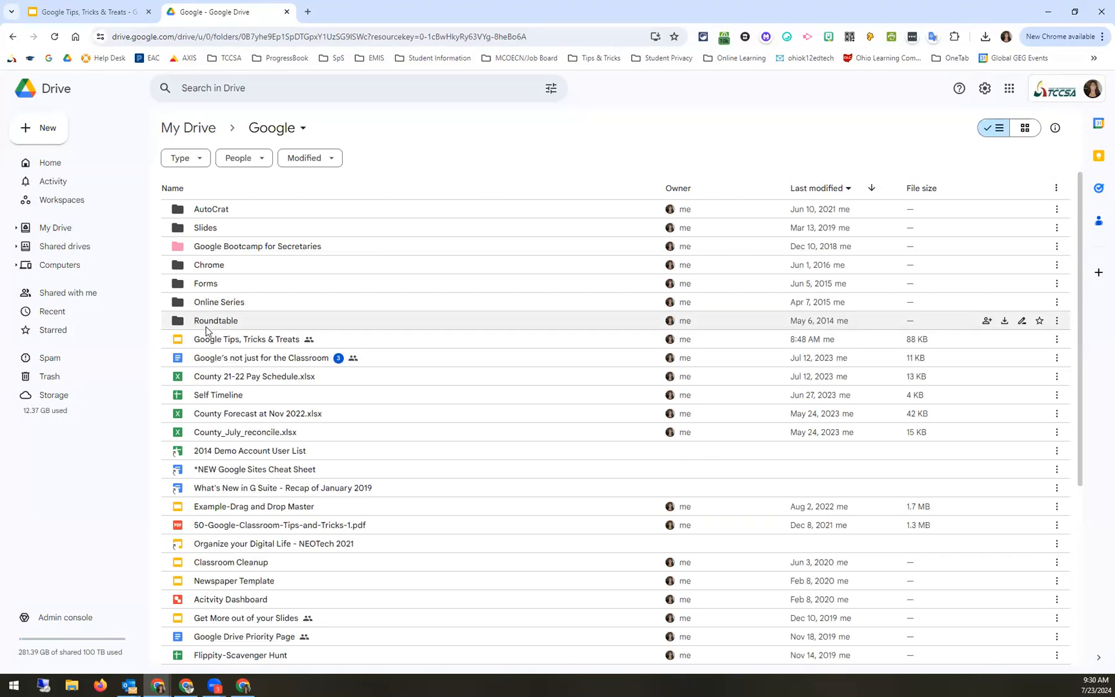
pyautogui.click(78, 246)
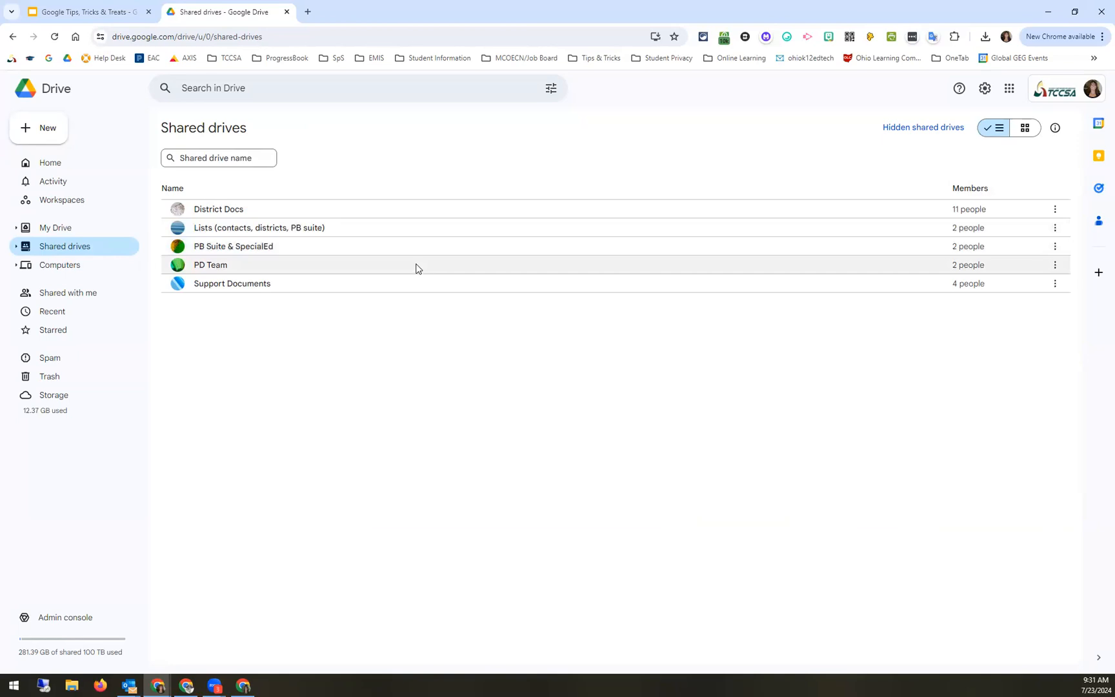
# From Workspaces, check the Show workspaces option in Drive's settings and return to the Workspaces page.
pyautogui.click(110, 203)
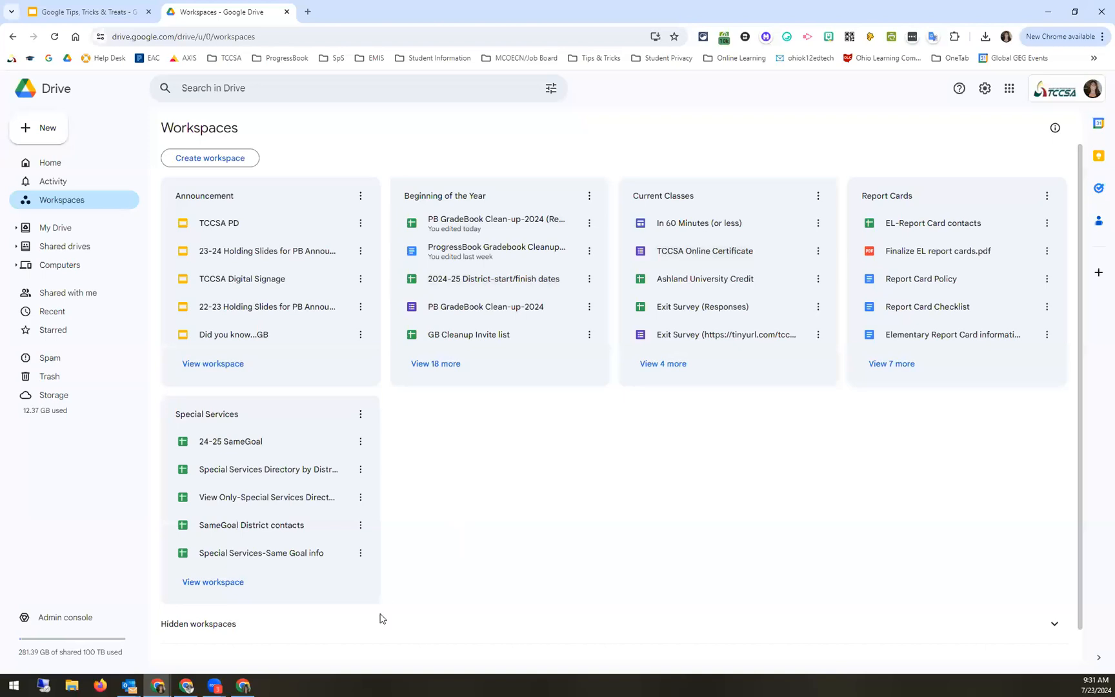
pyautogui.click(984, 89)
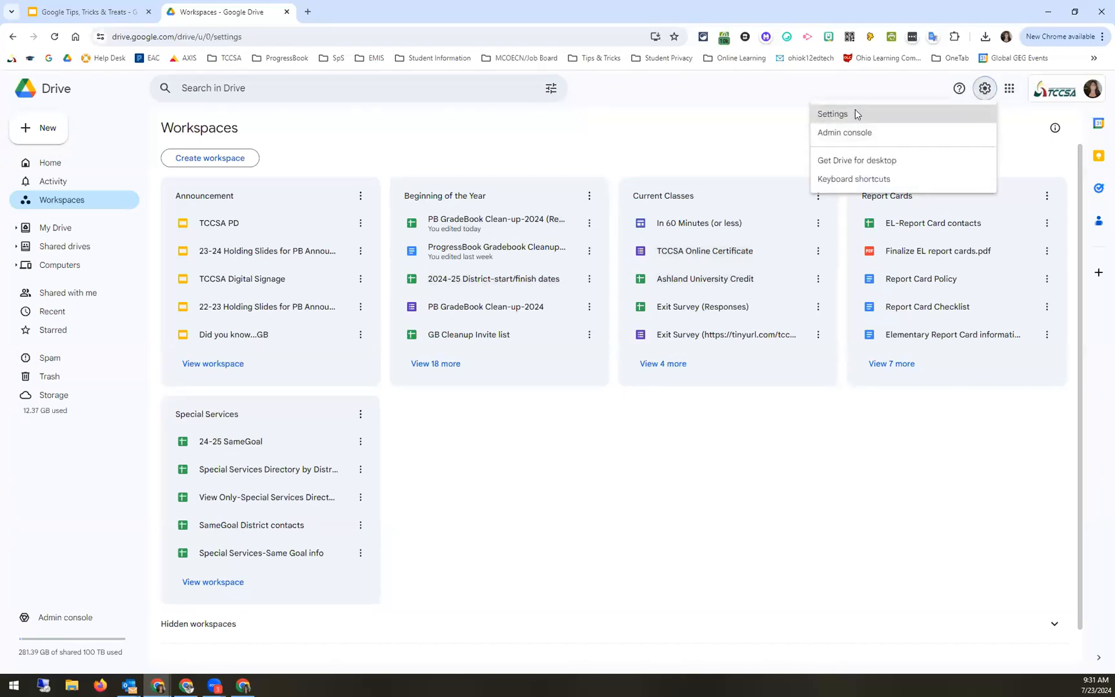
pyautogui.click(855, 115)
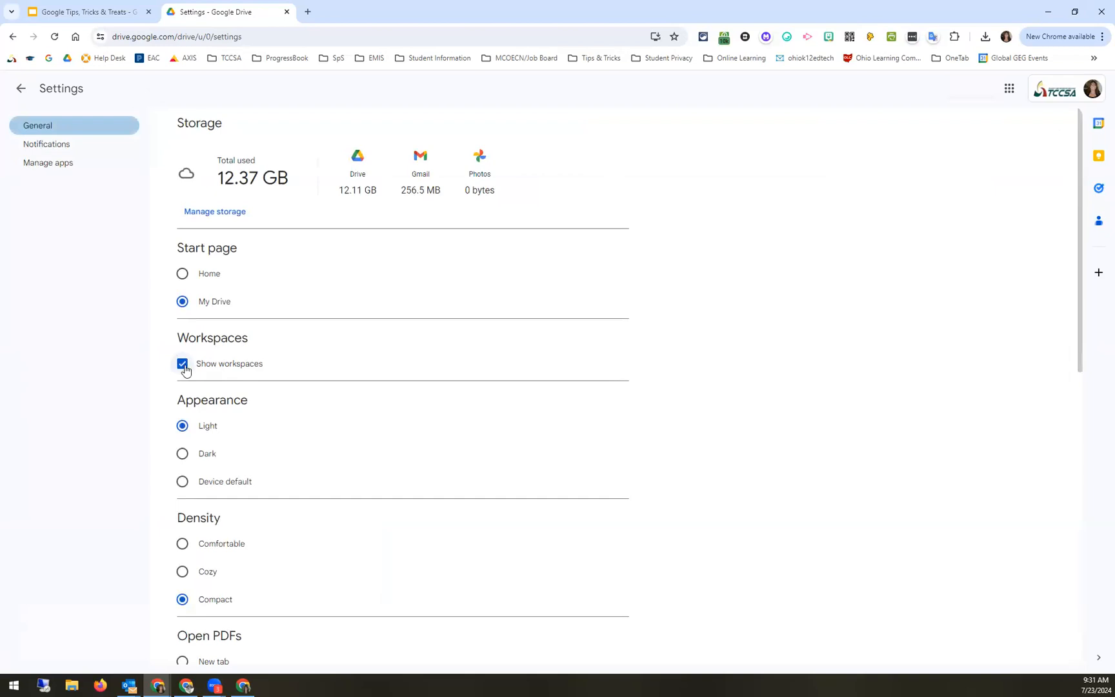
pyautogui.click(31, 92)
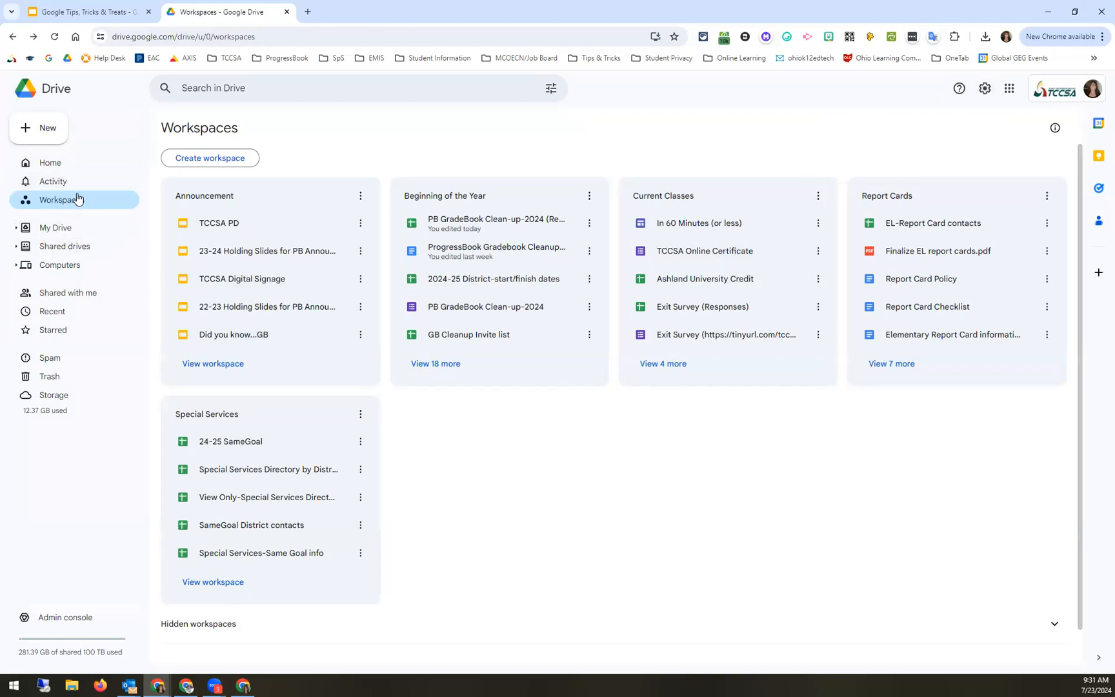
# Hide the Beginning of the Year workspace and restore it from the hidden workspaces.
pyautogui.scroll(-1, 655, 534)
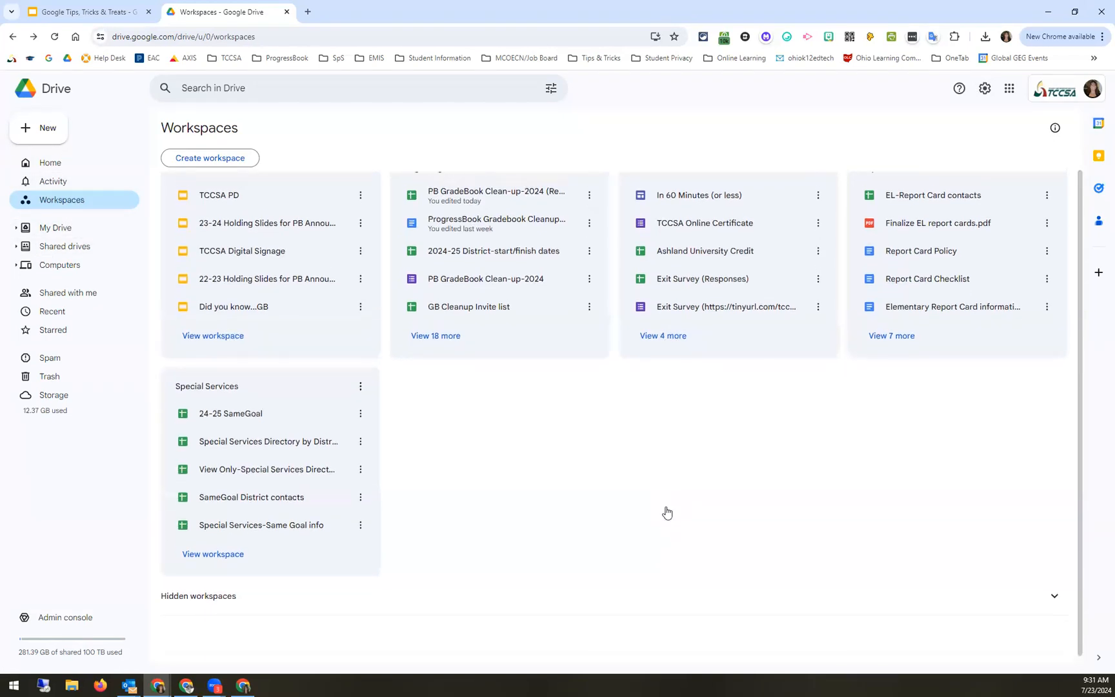
pyautogui.scroll(1, 667, 511)
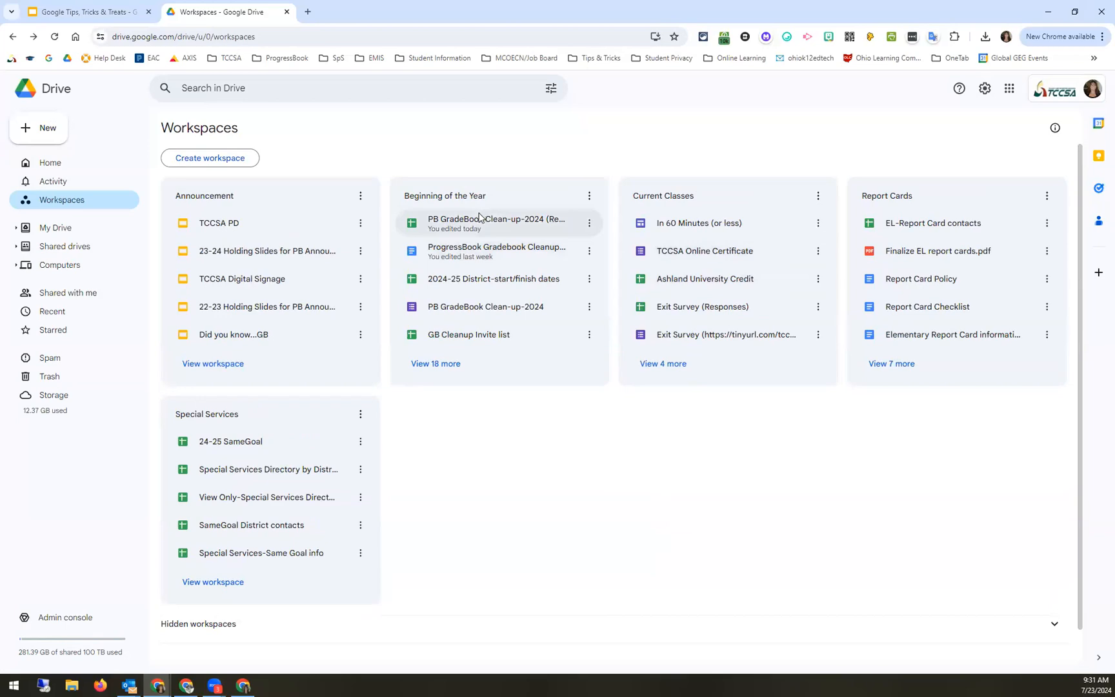
pyautogui.click(589, 195)
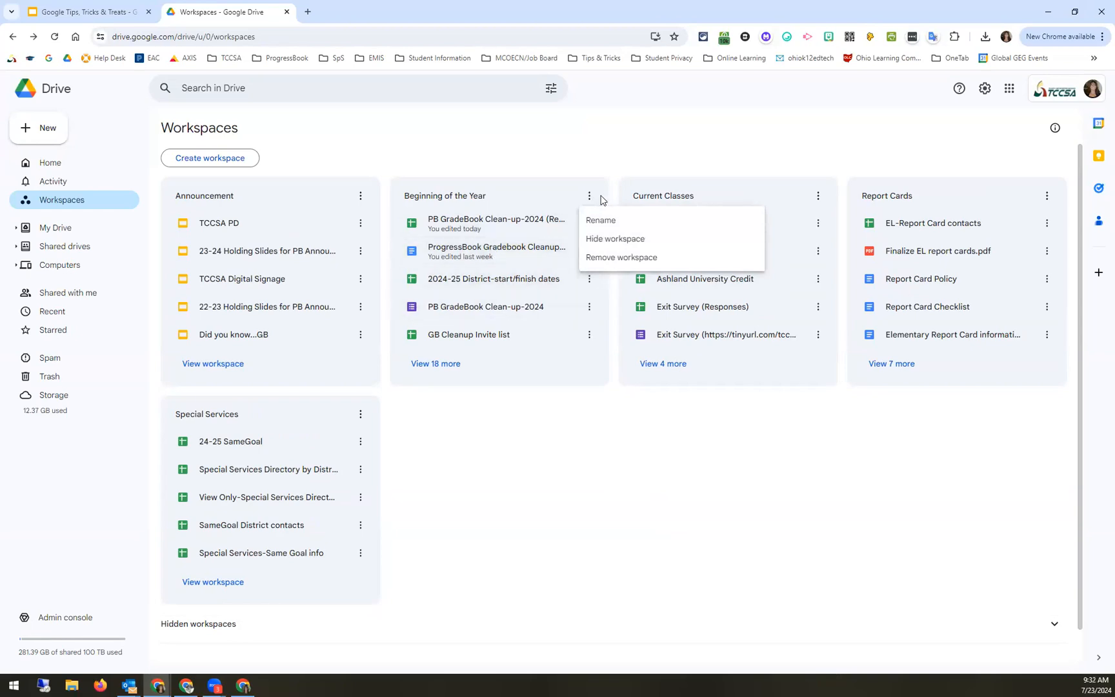
pyautogui.click(607, 240)
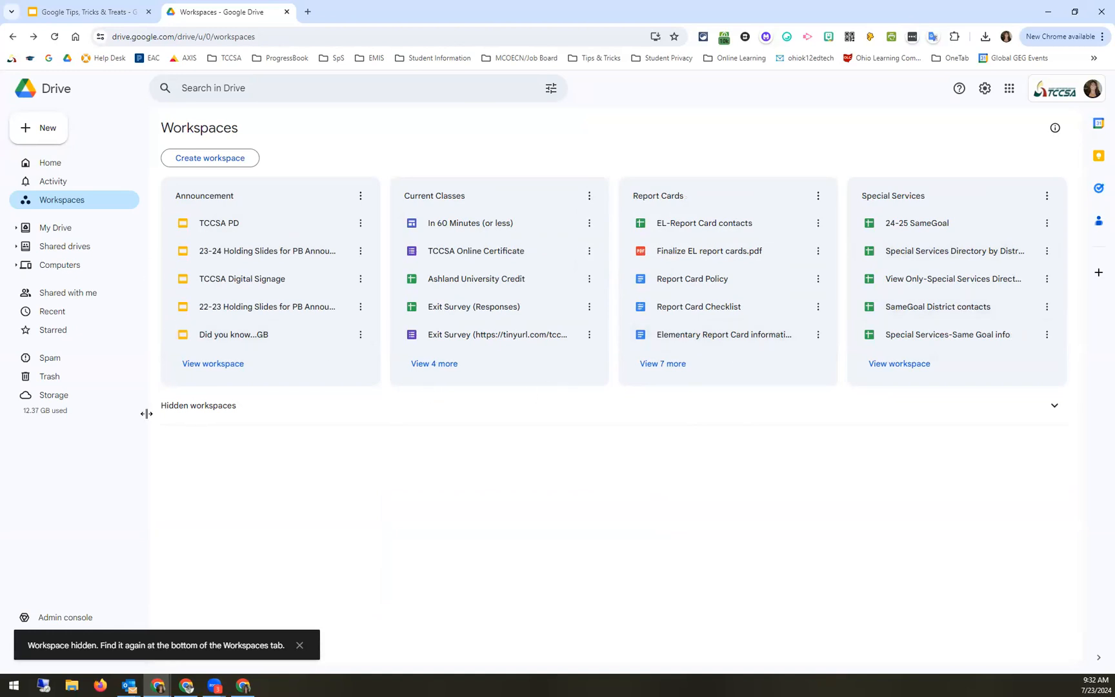
pyautogui.click(208, 413)
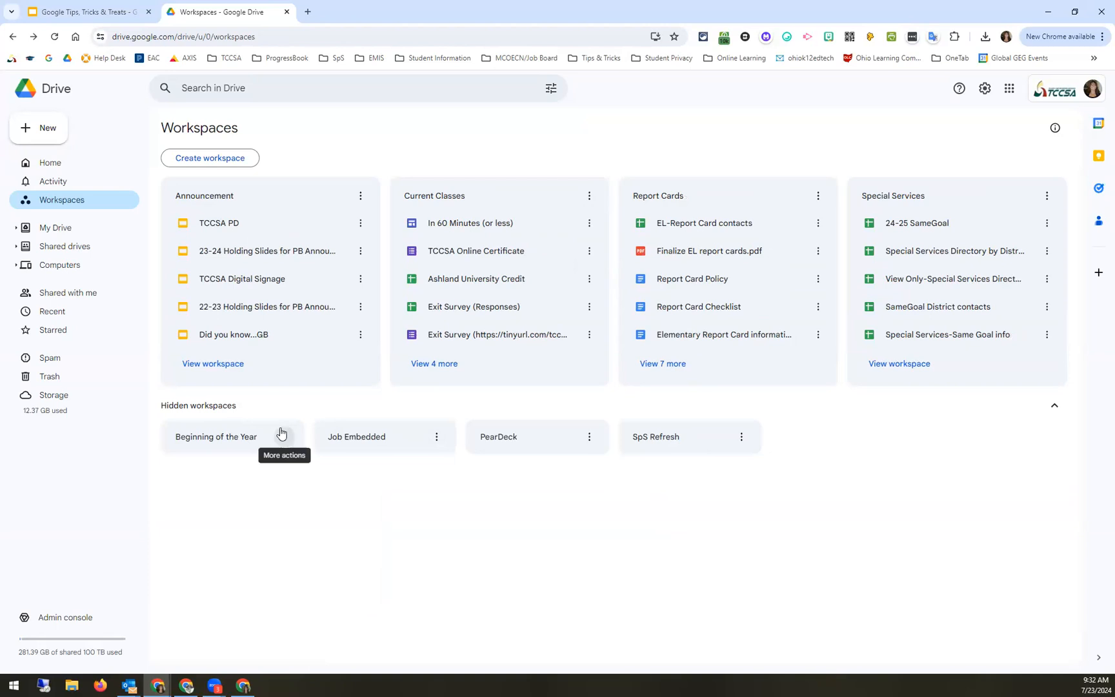
pyautogui.click(282, 433)
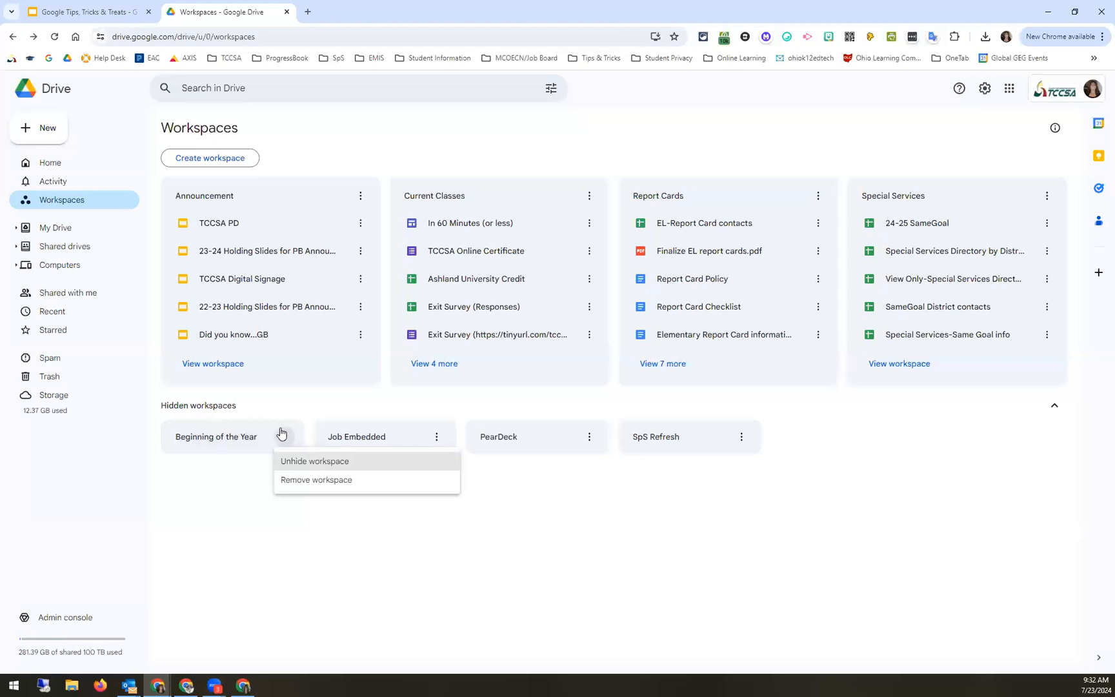
pyautogui.click(314, 461)
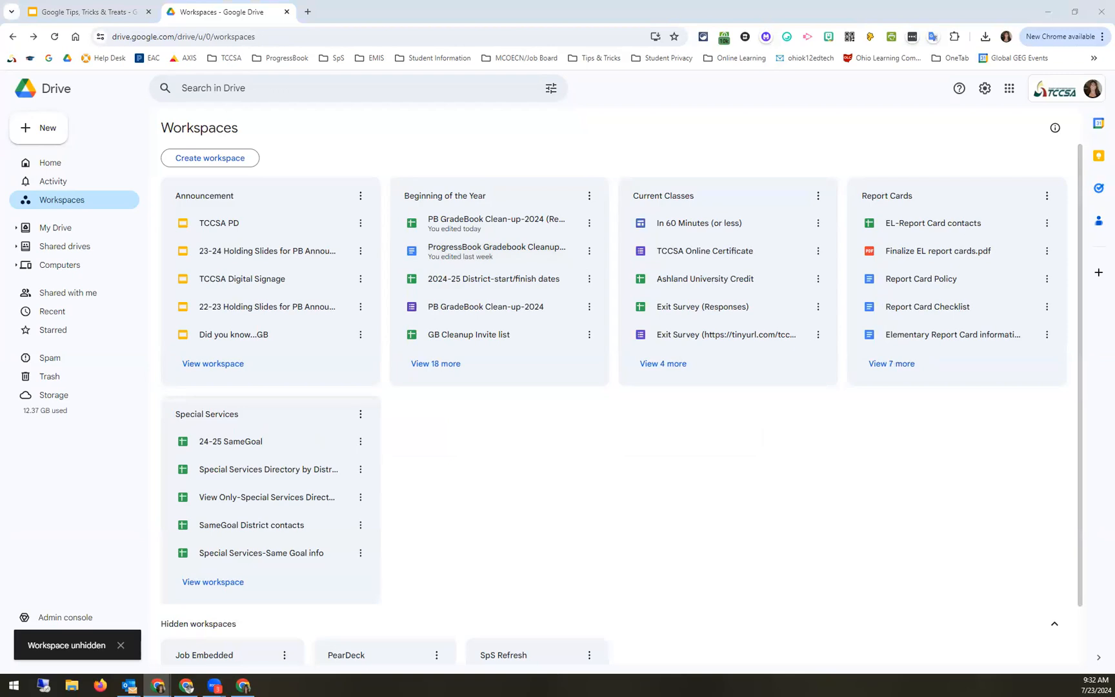
# Return to My Drive, switch to the "Google Tips, Tricks & Treats" presentation and copy its sharing link.
pyautogui.click(55, 227)
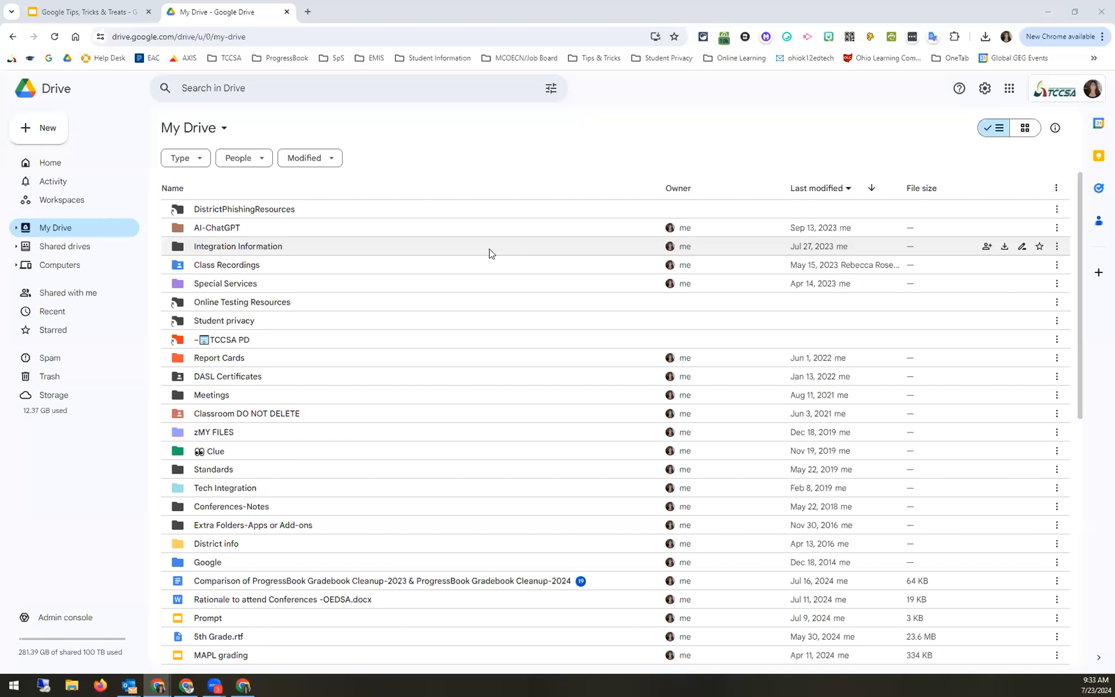
pyautogui.click(47, 13)
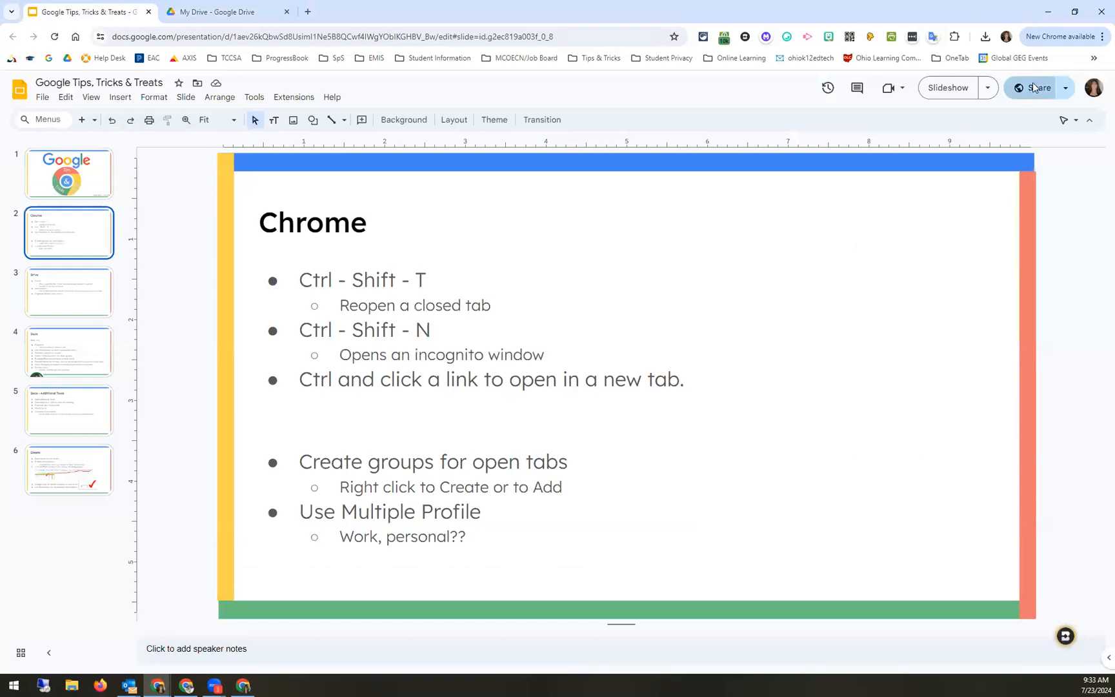
pyautogui.click(1046, 98)
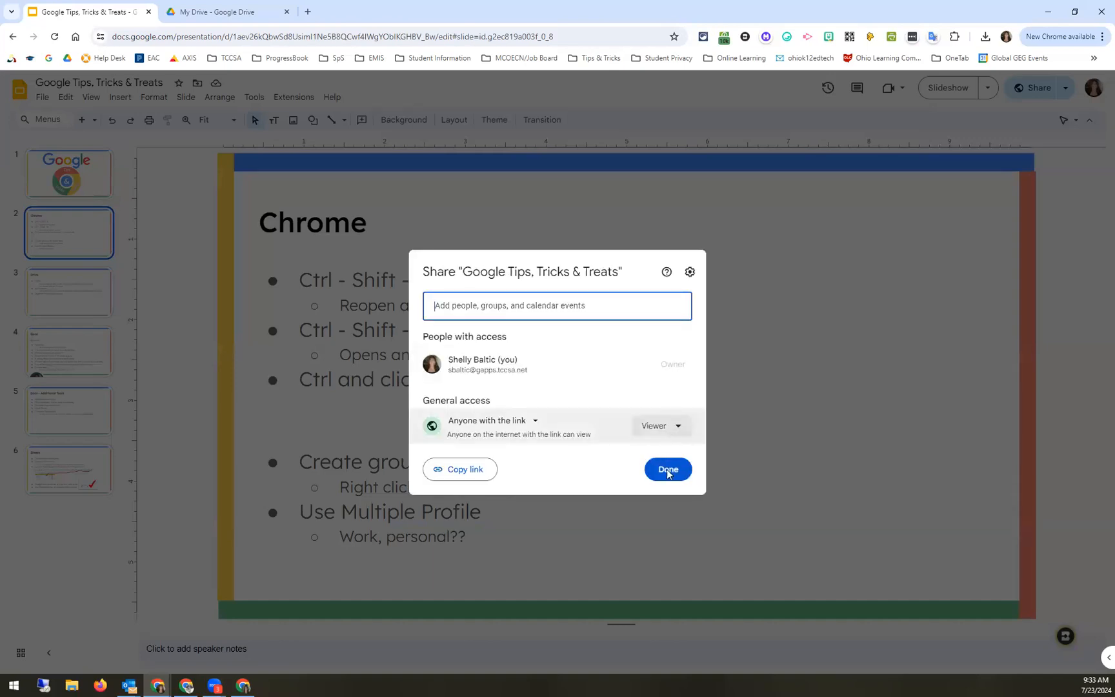
pyautogui.click(471, 476)
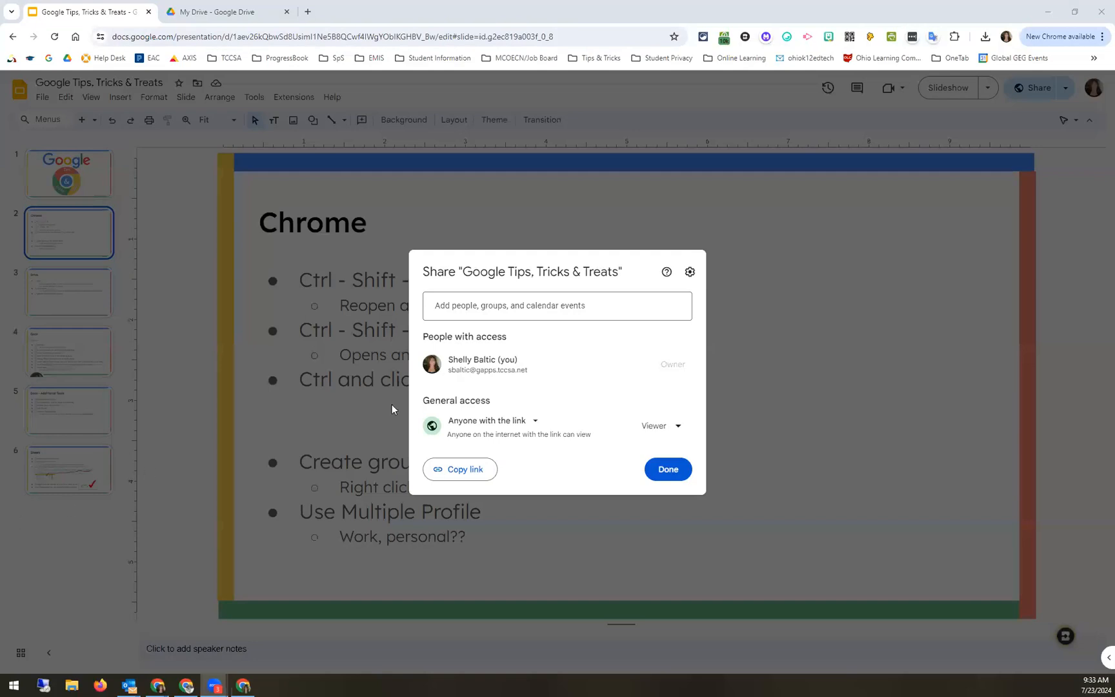
pyautogui.click(163, 219)
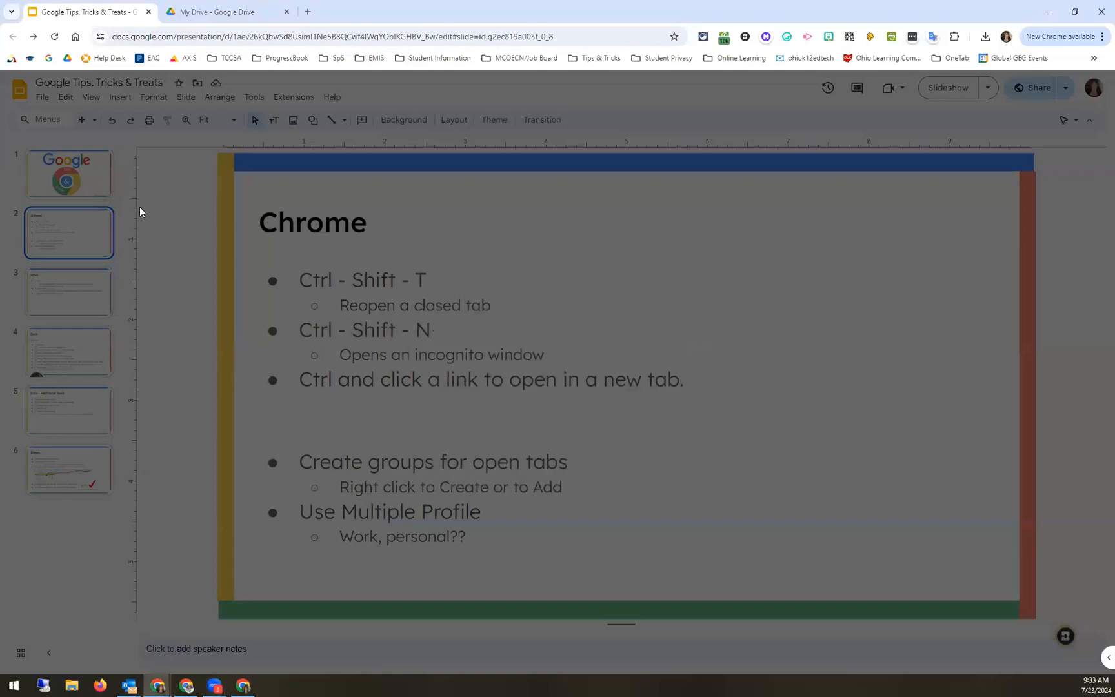
# Create a blank Google Docs document from a new browser tab using the docs.new address.
pyautogui.click(206, 7)
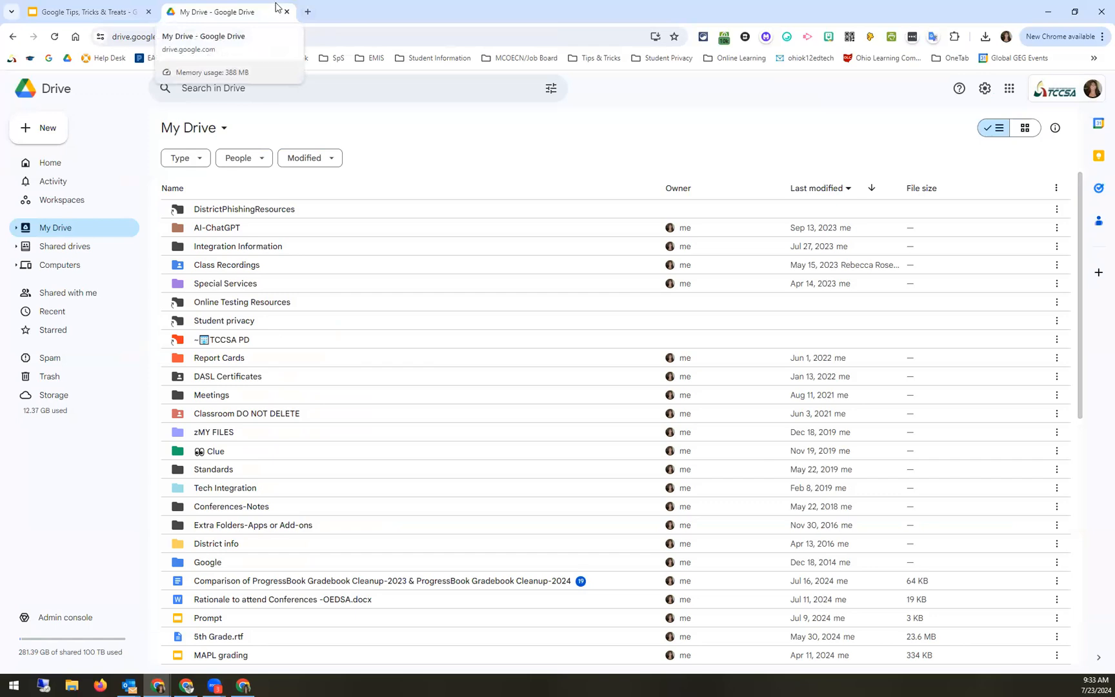
pyautogui.click(308, 12)
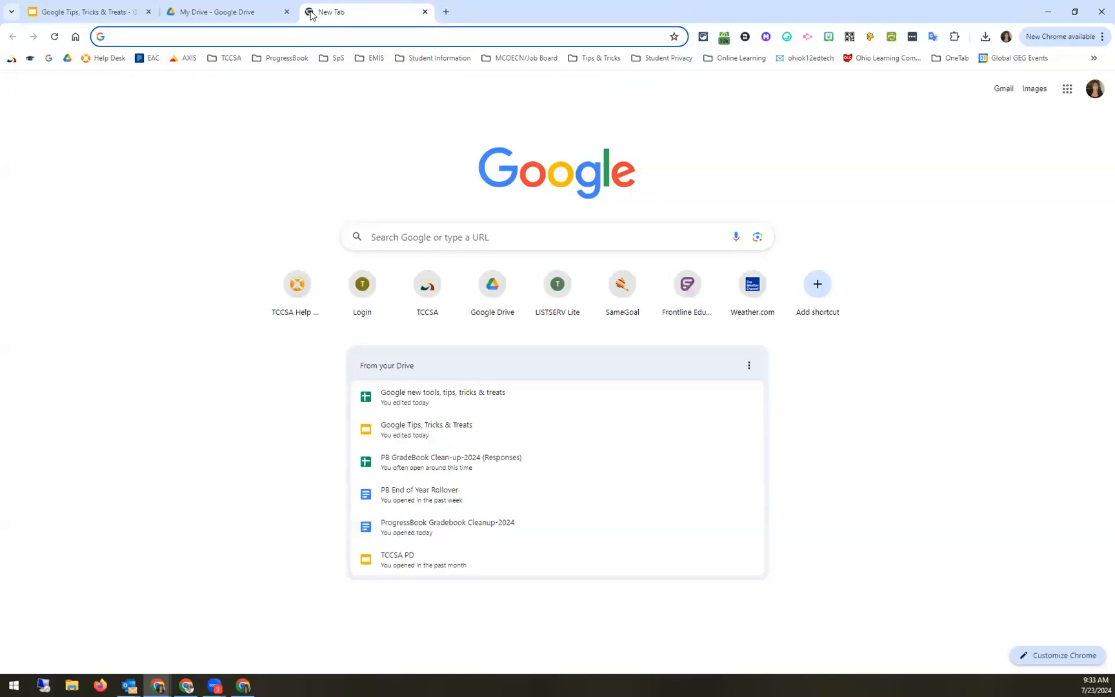
pyautogui.write('docs.new')
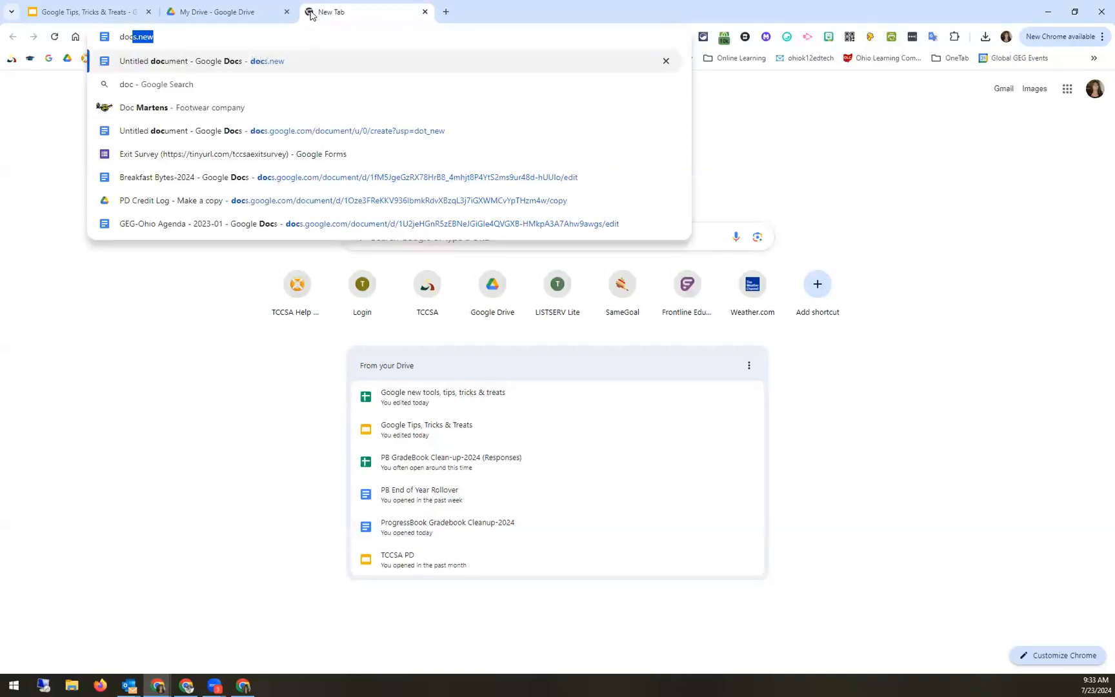
pyautogui.press('Return')
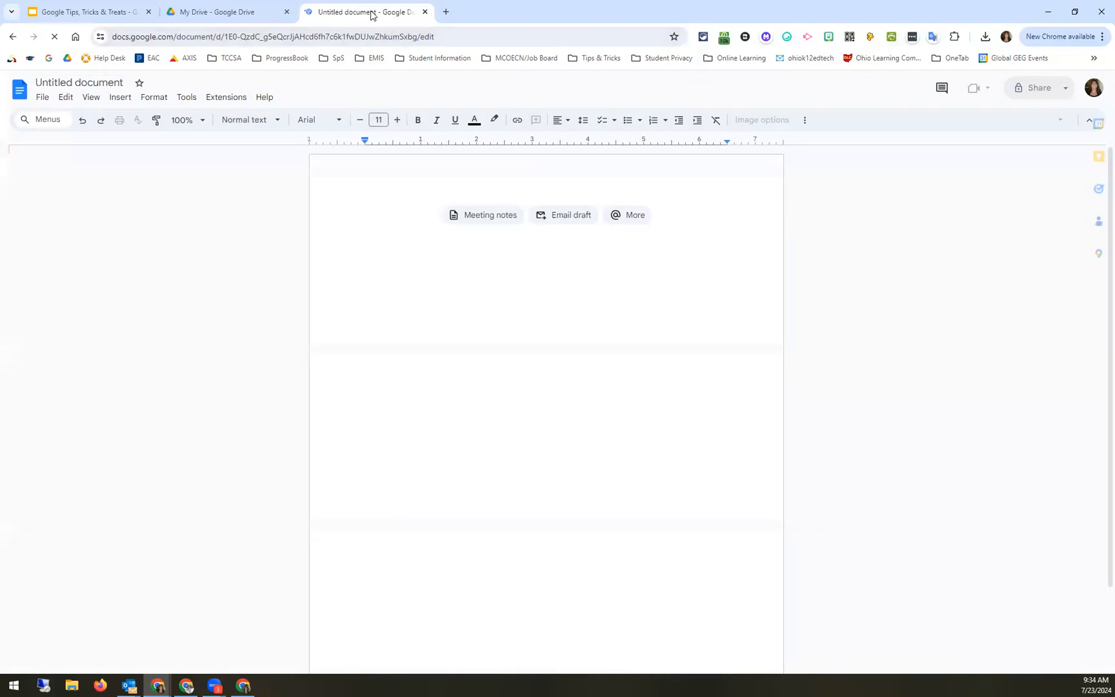
# Check the My Drive file list, return to the new document and rename it "Google Tips".
pyautogui.click(221, 11)
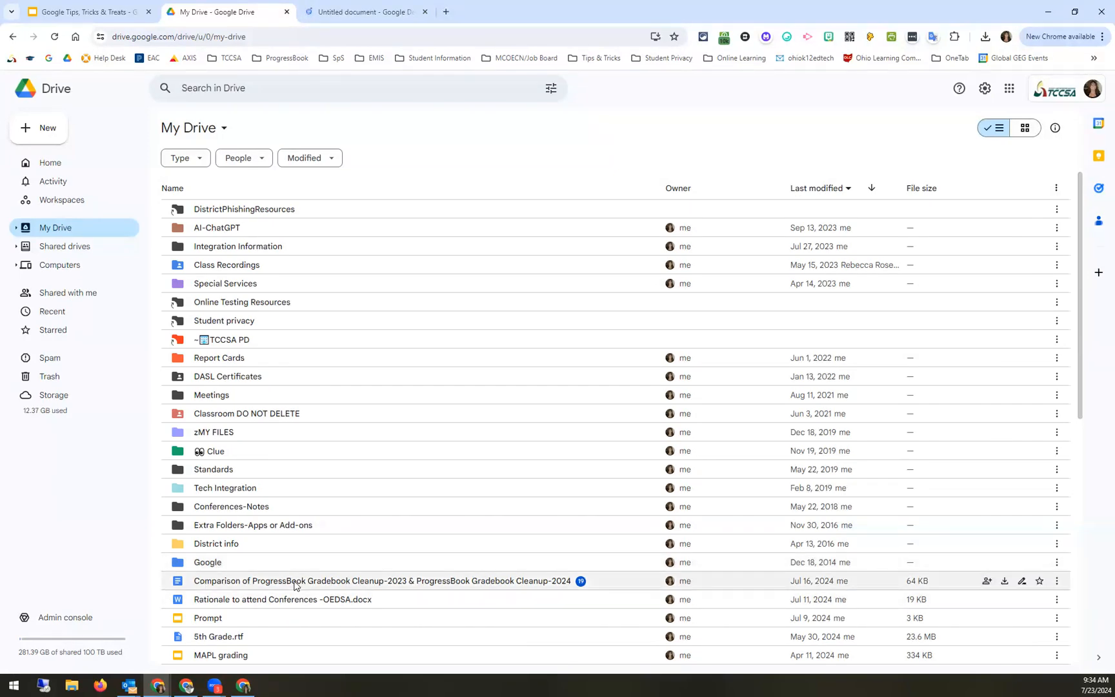
pyautogui.click(358, 13)
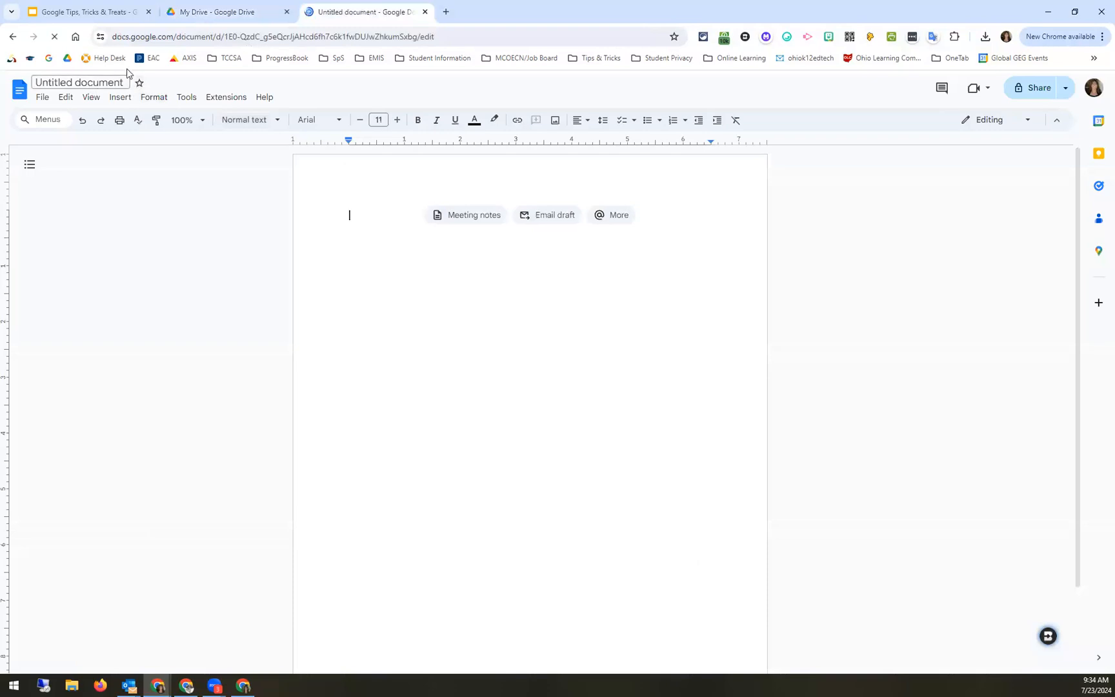
pyautogui.click(85, 82)
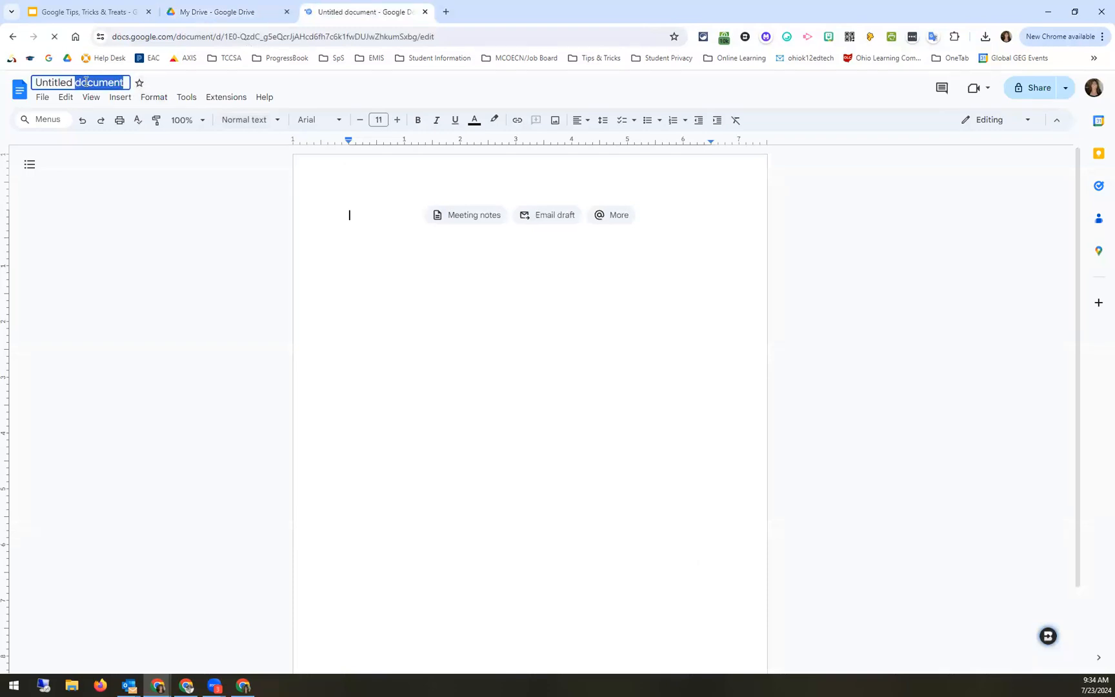
pyautogui.write('Go')
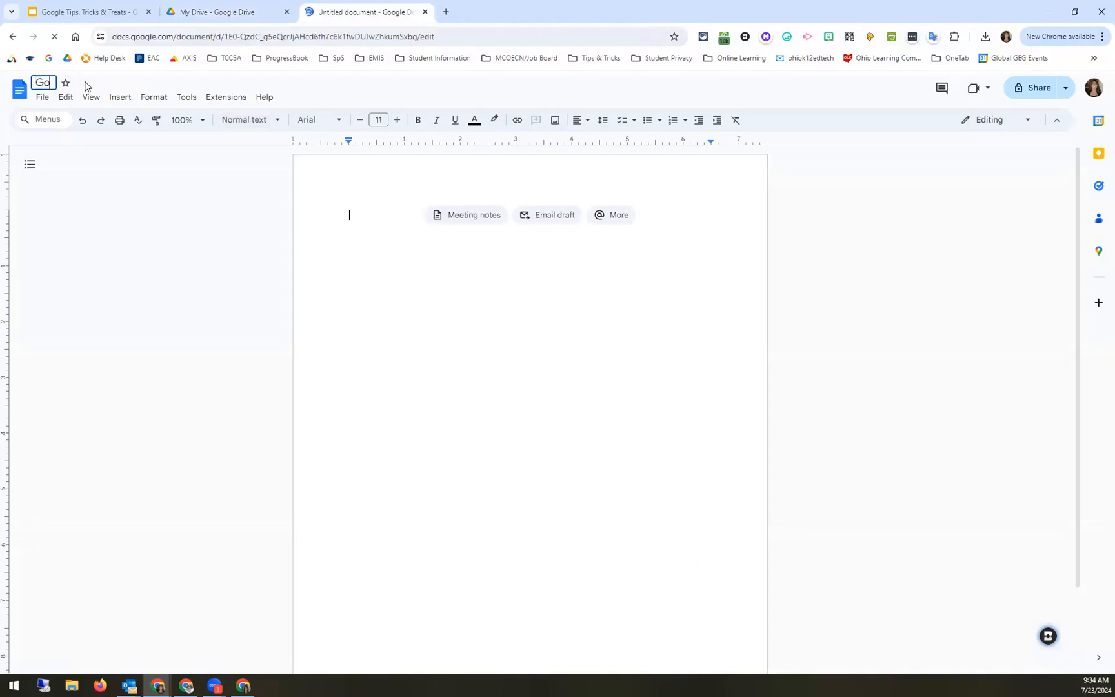
pyautogui.write('ogle Tips')
pyautogui.press('Return')
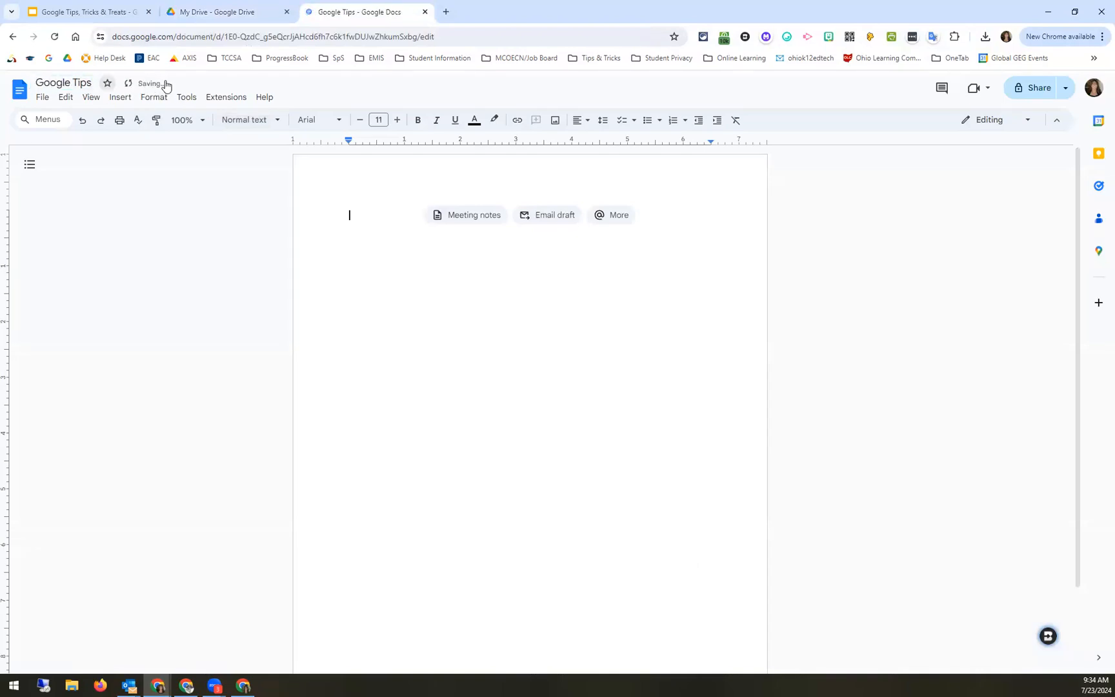
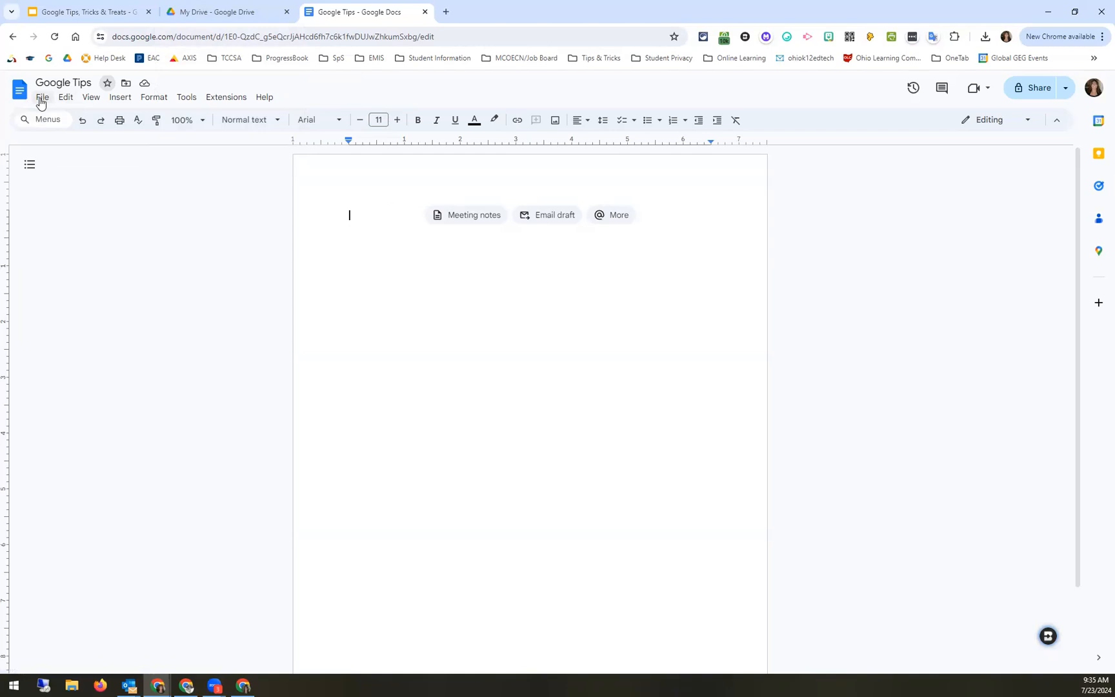
# Set the document's page setup to Pageless with a light blue background color.
pyautogui.click(40, 102)
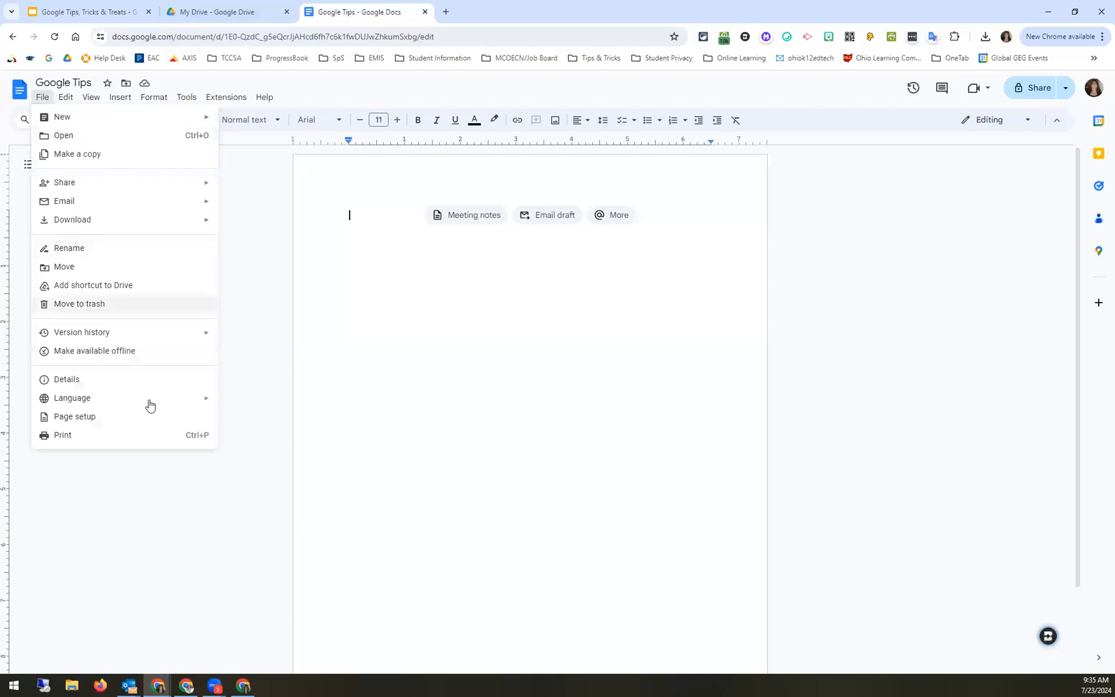
pyautogui.click(107, 418)
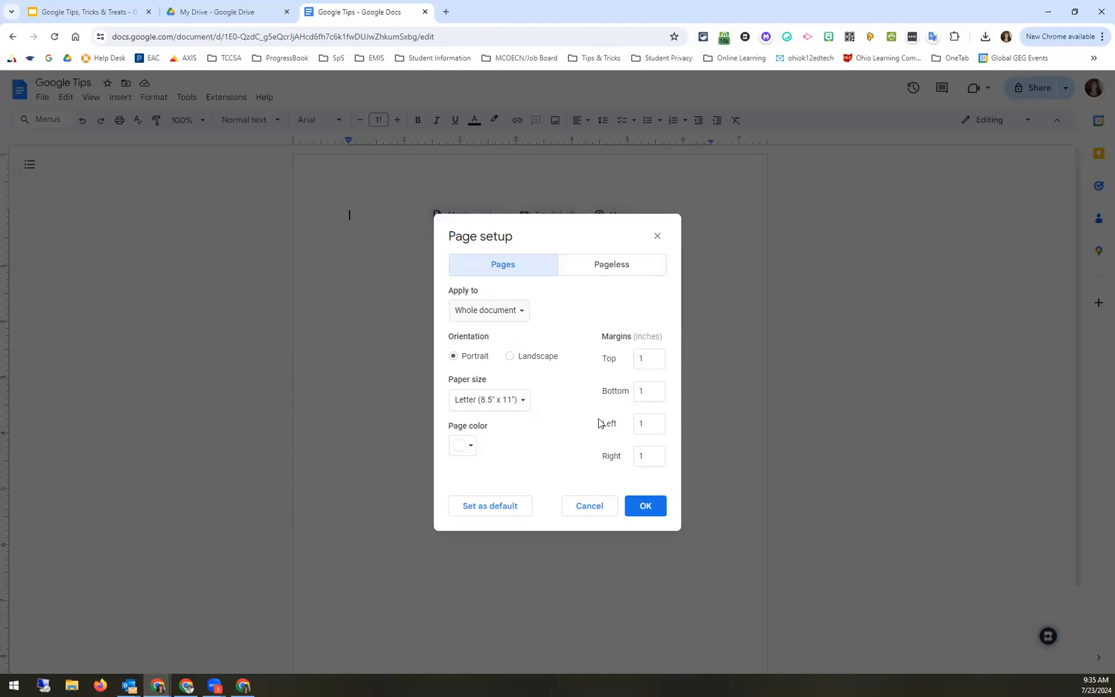
pyautogui.click(585, 265)
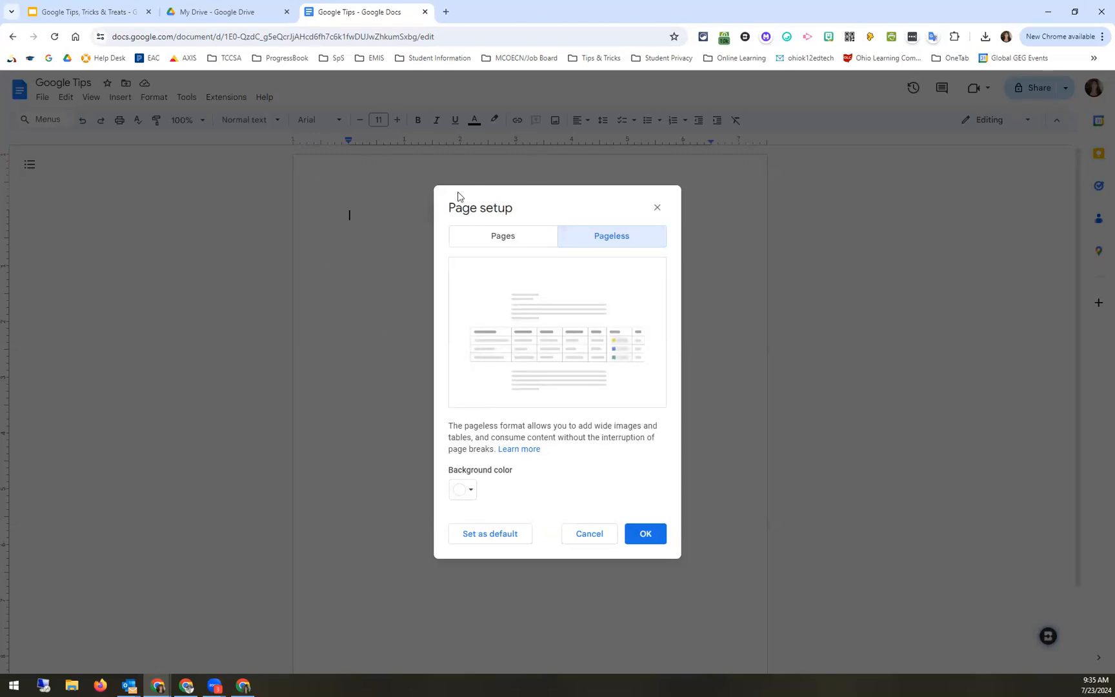
pyautogui.click(472, 490)
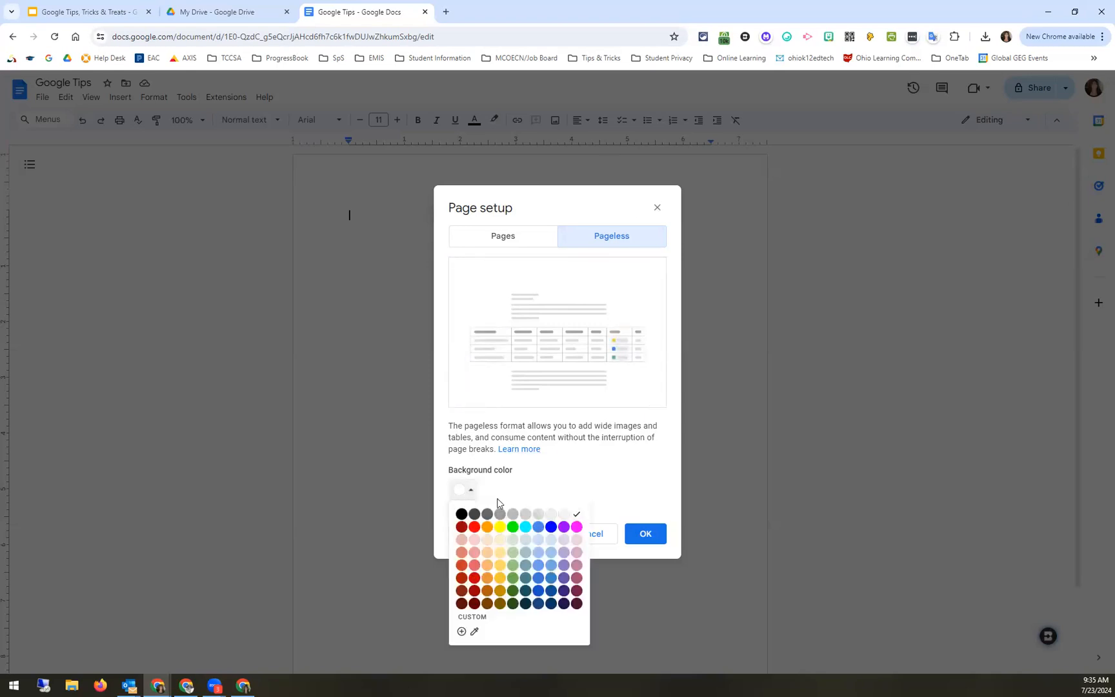
pyautogui.click(538, 541)
pyautogui.click(639, 535)
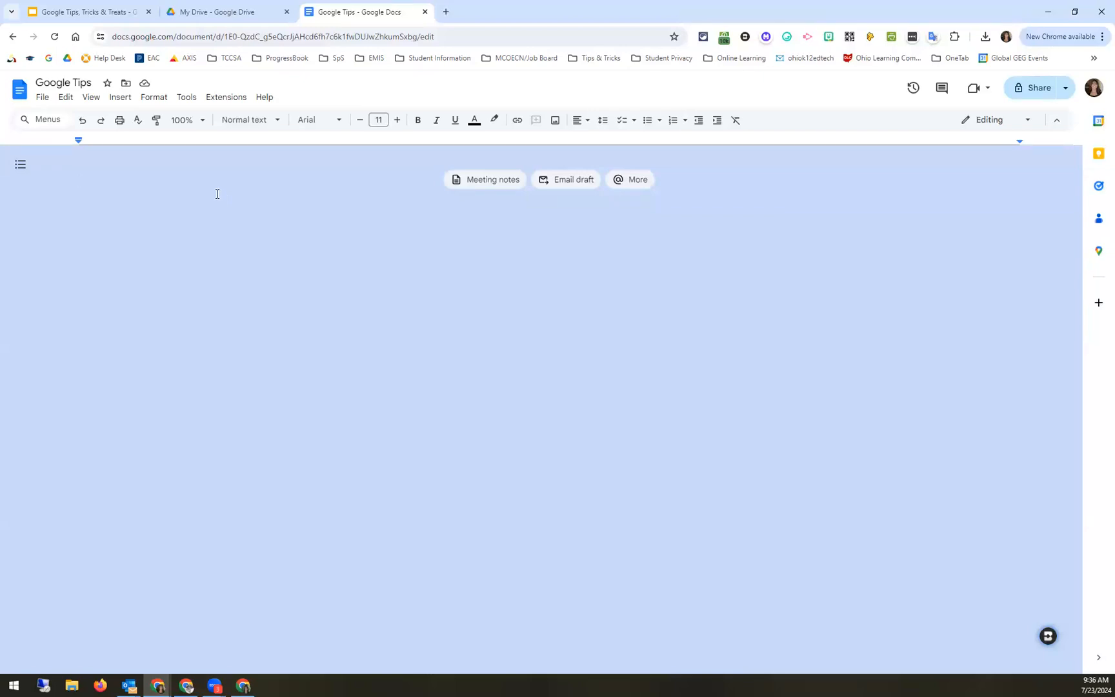
# Start a checklist in the strikethrough style with the items "Task 1" and "Task 2".
pyautogui.click(634, 124)
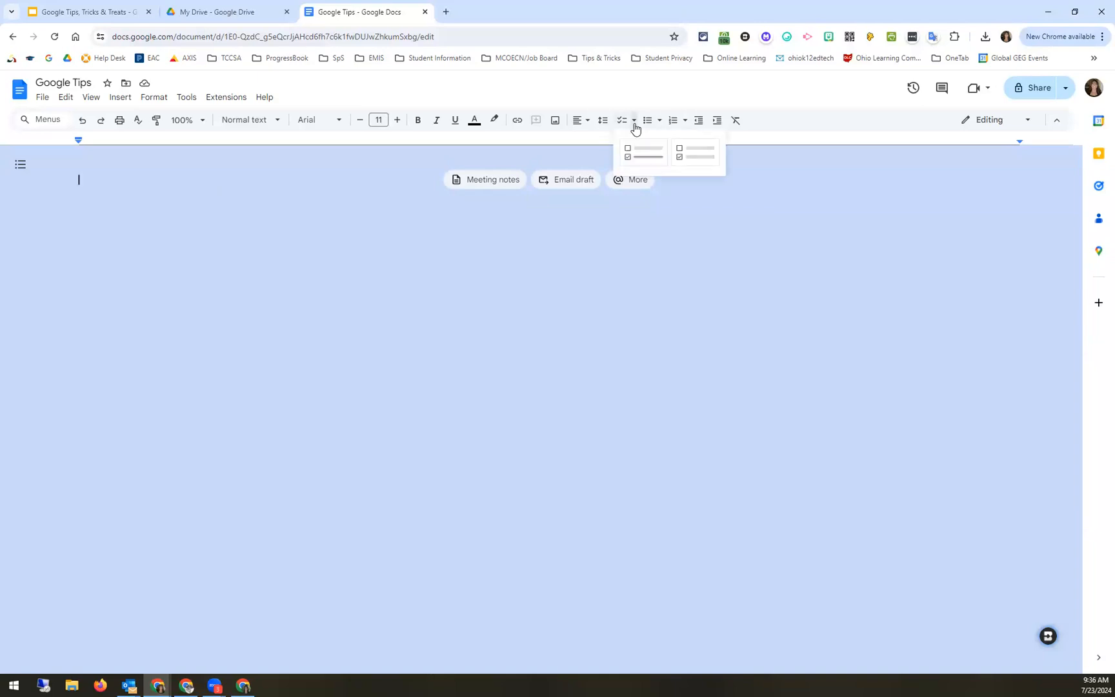
pyautogui.click(654, 165)
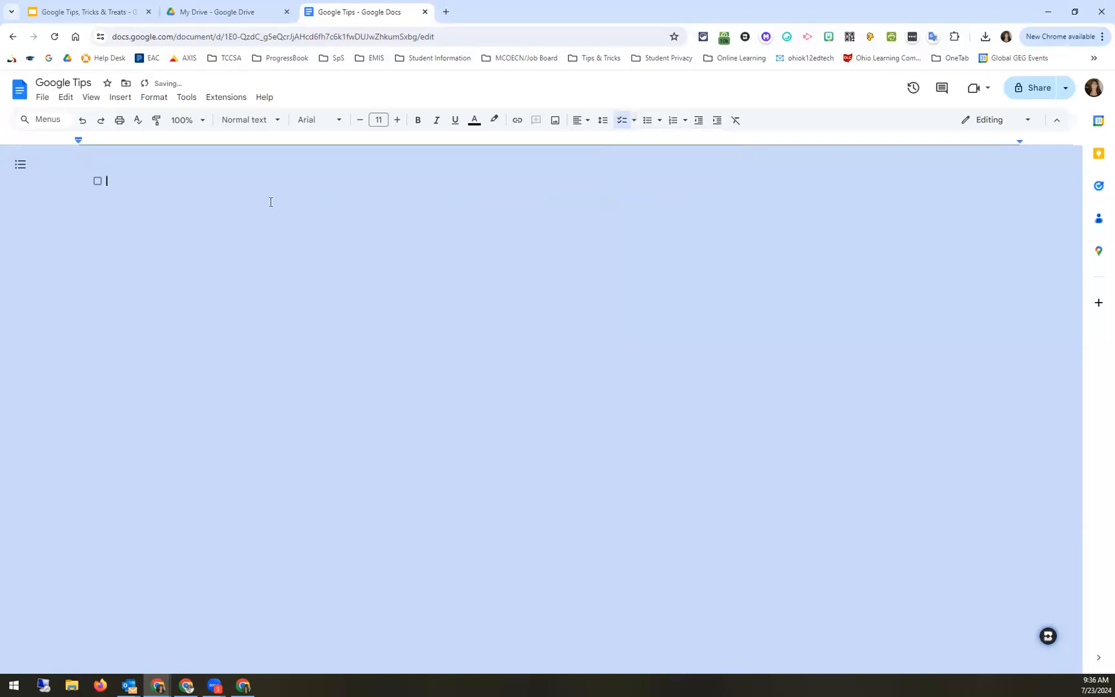
pyautogui.write('Task 1')
pyautogui.press('Return')
pyautogui.write('Task 2')
# Check off Task 1, switch the checklist to the style without strikethrough and check off Task 2.
pyautogui.click(97, 180)
pyautogui.click(634, 120)
pyautogui.click(695, 158)
pyautogui.click(97, 194)
# Increase the font size of both checklist items to 15.
pyautogui.moveTo(147, 196); pyautogui.dragTo(98, 170)
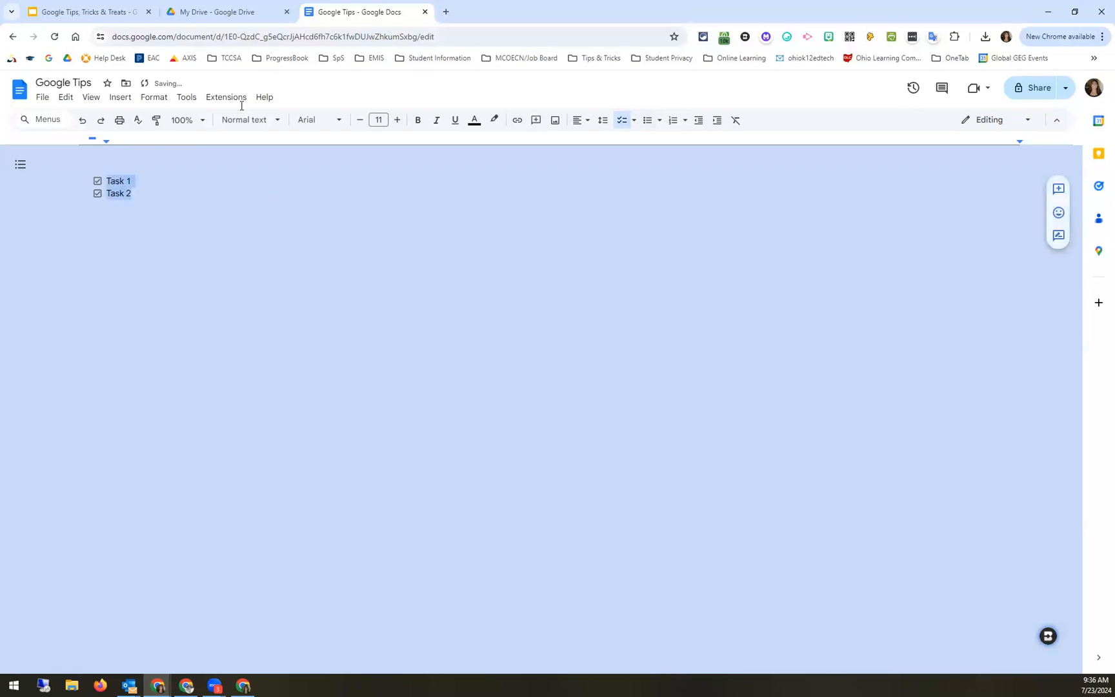
pyautogui.click(396, 121)
pyautogui.click(397, 120)
pyautogui.click(397, 121)
pyautogui.click(396, 120)
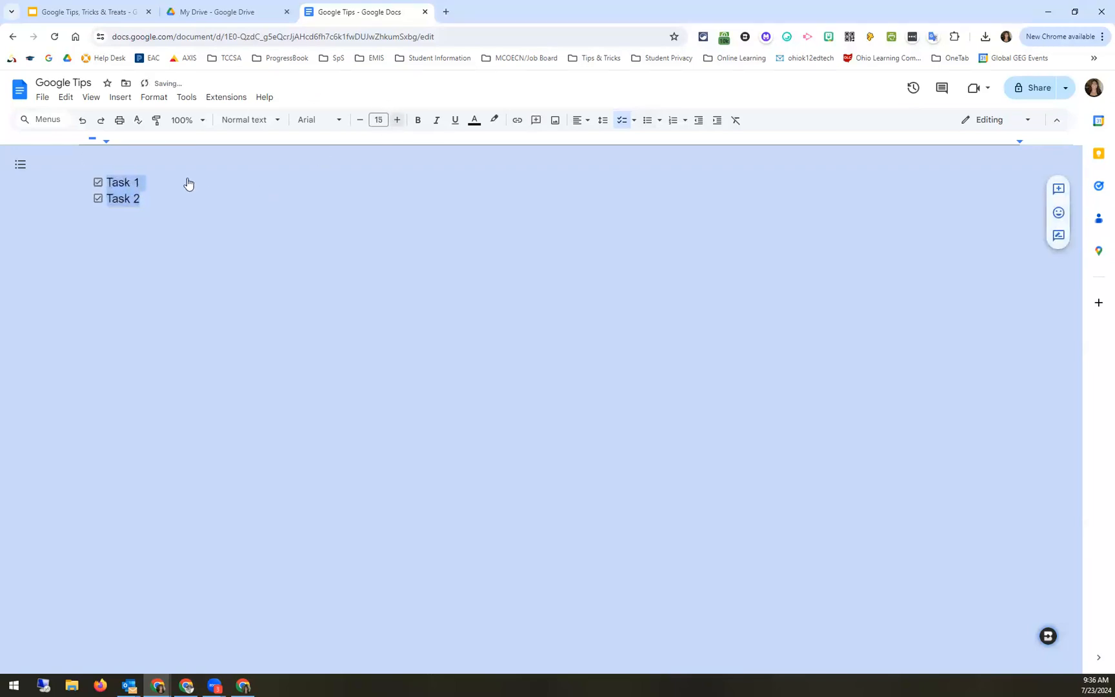
pyautogui.click(151, 197)
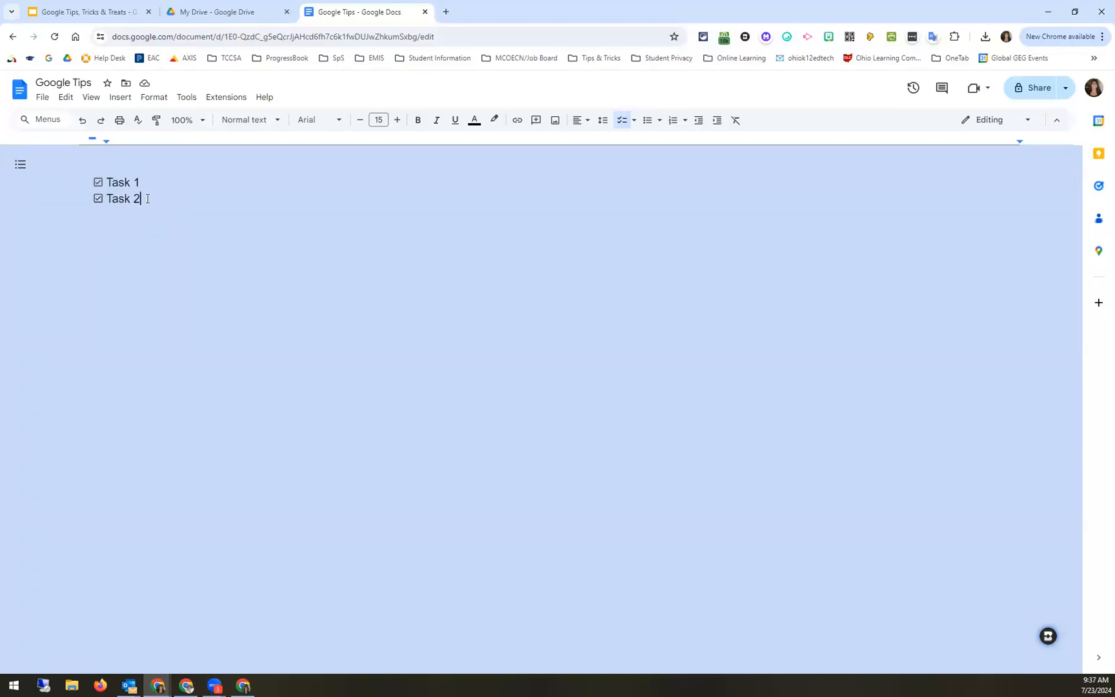
# Convert the whole checklist to a standard round-bullet list and look over the available bullet styles.
pyautogui.hotkey('ctrl', 'a')
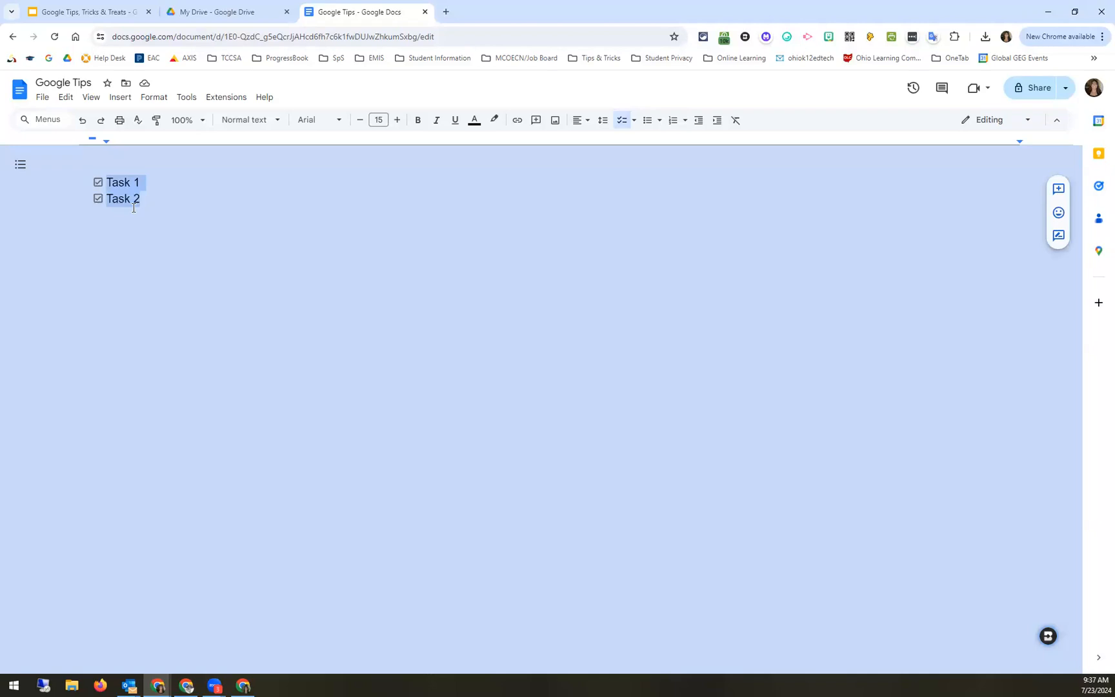
pyautogui.click(646, 120)
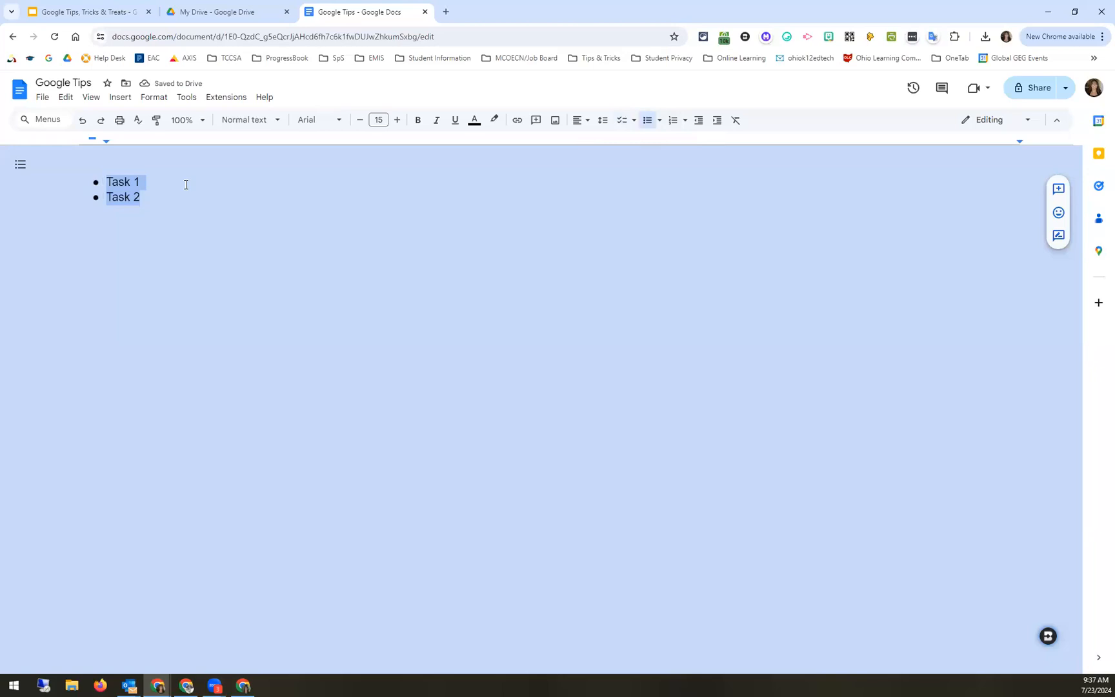
pyautogui.click(659, 120)
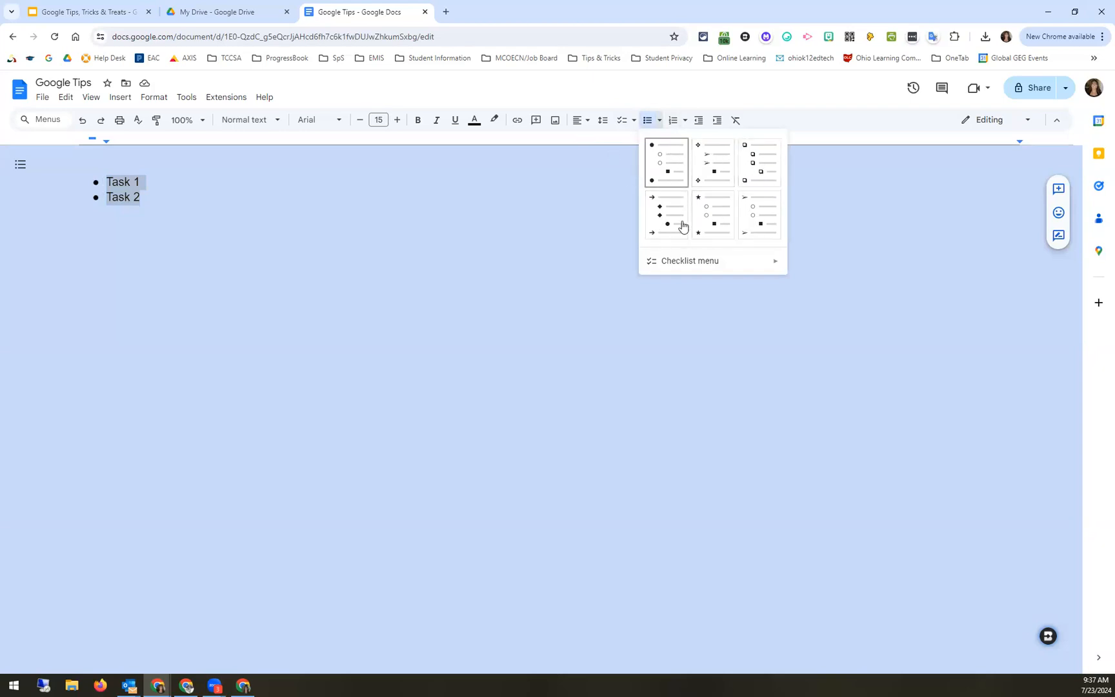
pyautogui.click(584, 93)
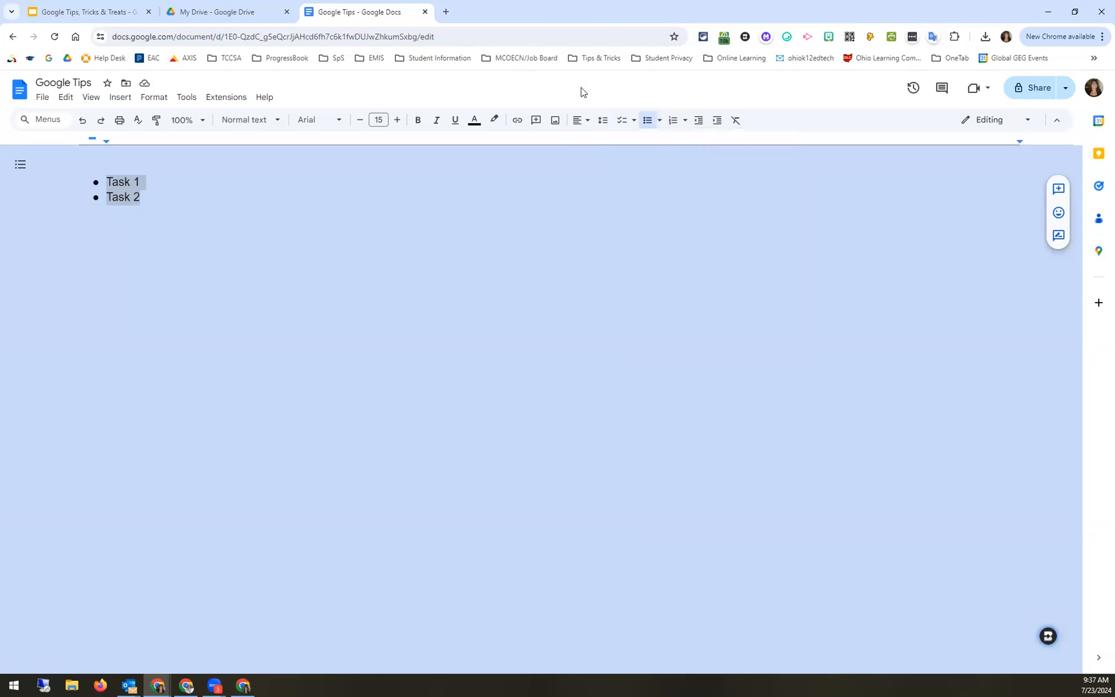
# Replace the list's bullets with the right-pointing hand emoji from the People and Emotions special characters.
pyautogui.rightClick(96, 183)
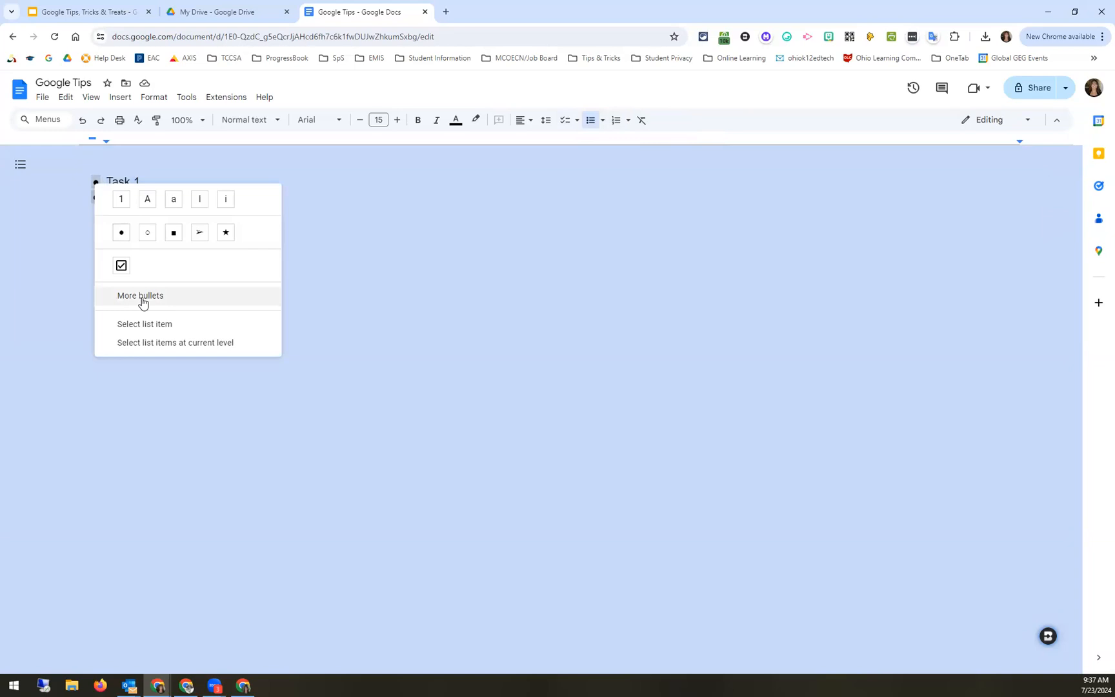
pyautogui.click(94, 185)
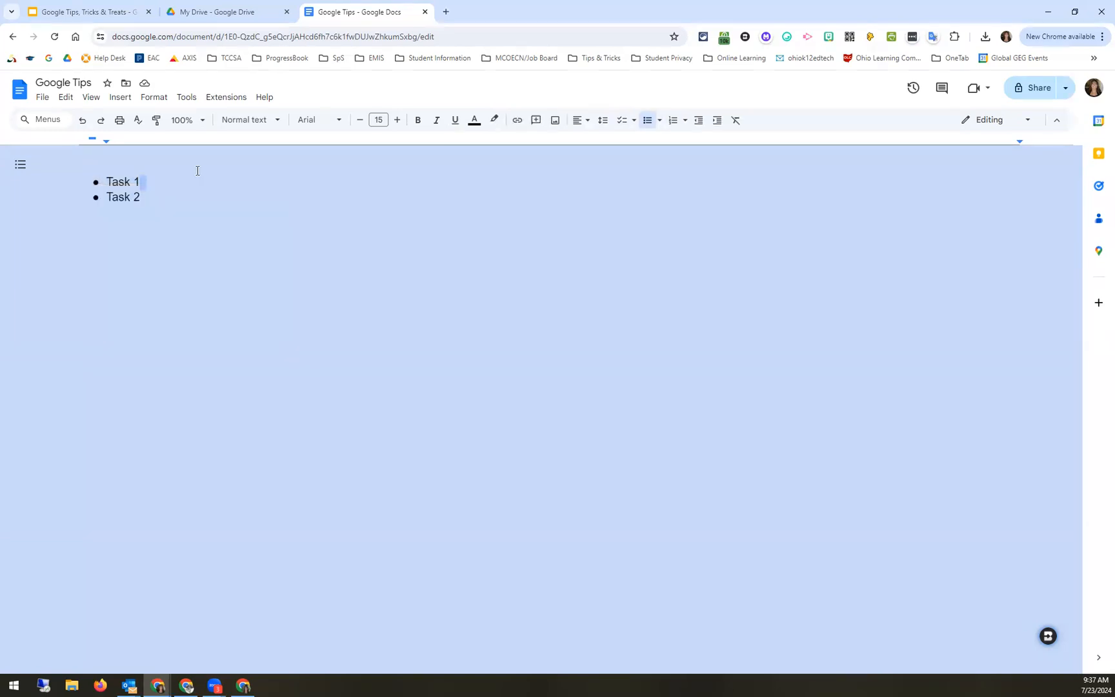
pyautogui.rightClick(96, 184)
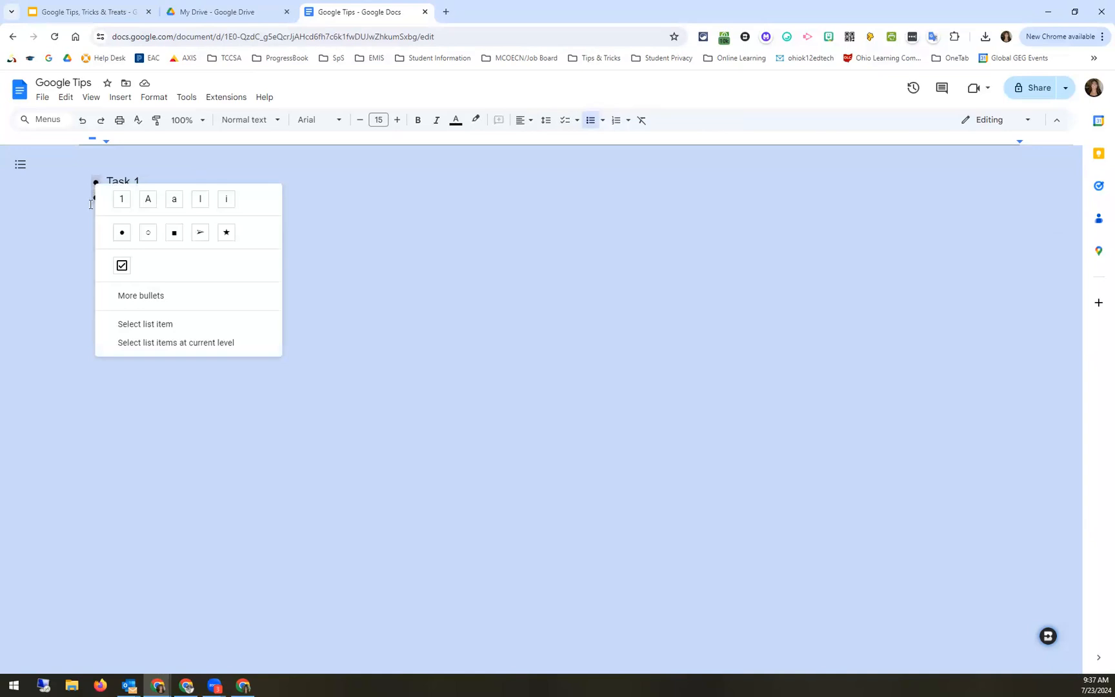
pyautogui.click(145, 298)
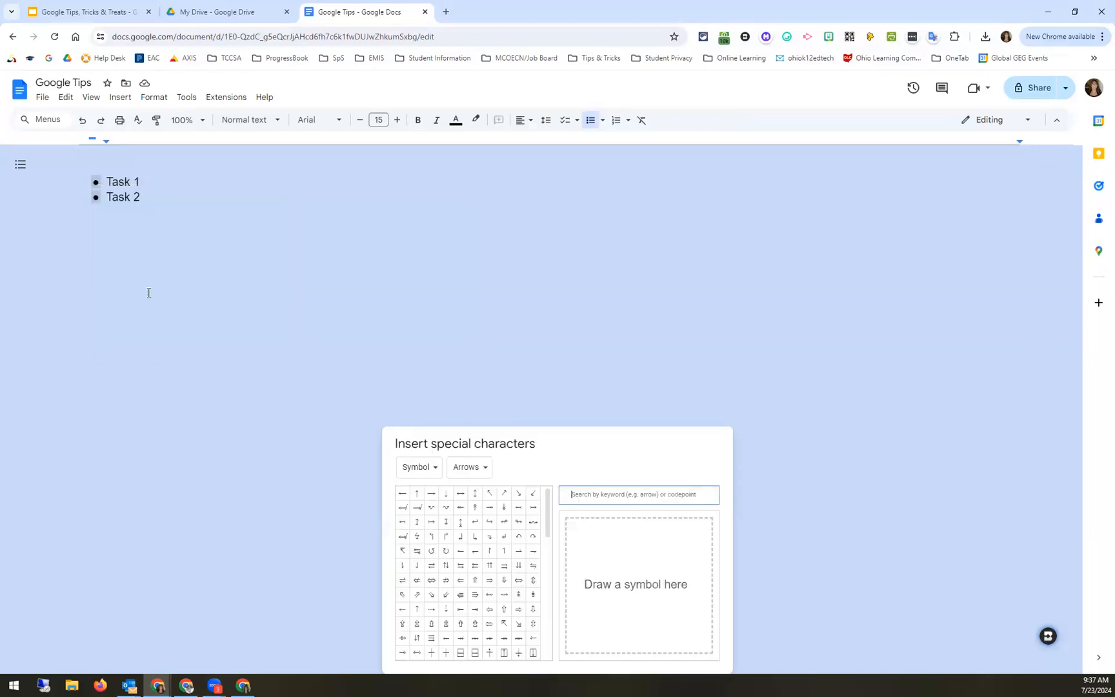
pyautogui.click(428, 468)
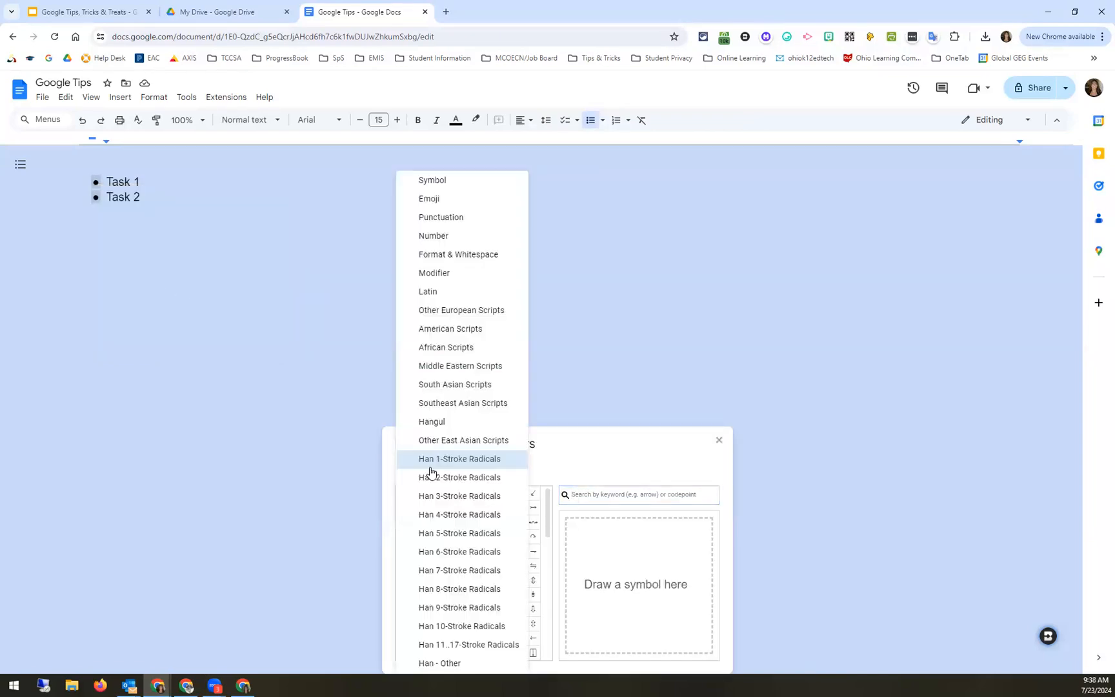
pyautogui.click(441, 200)
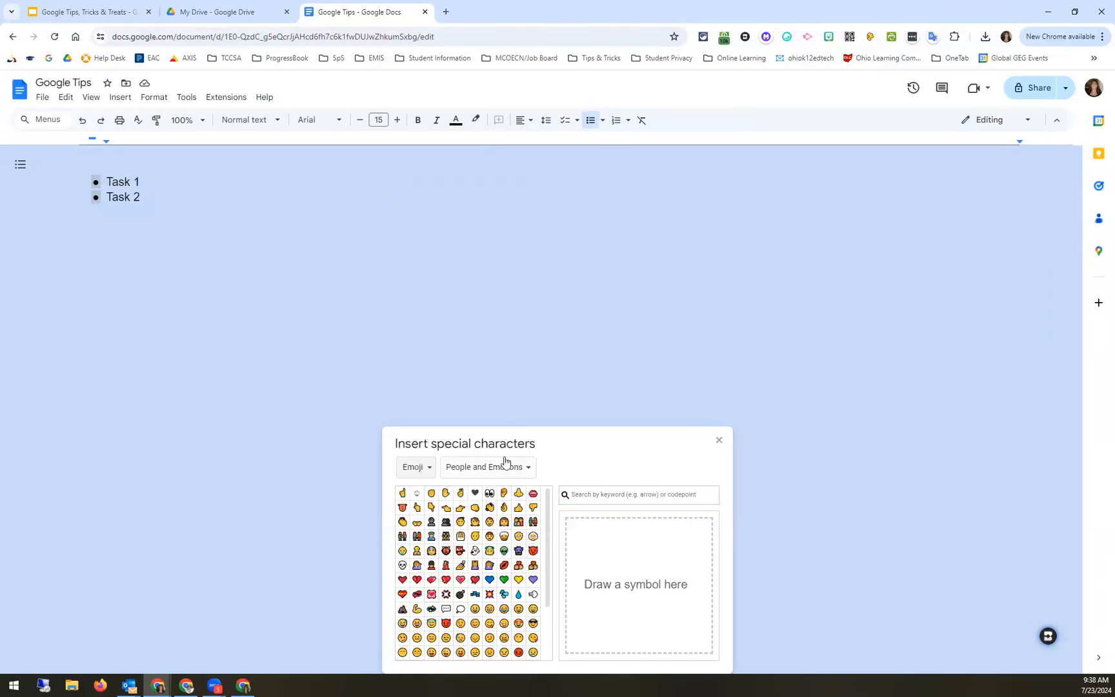
pyautogui.click(459, 508)
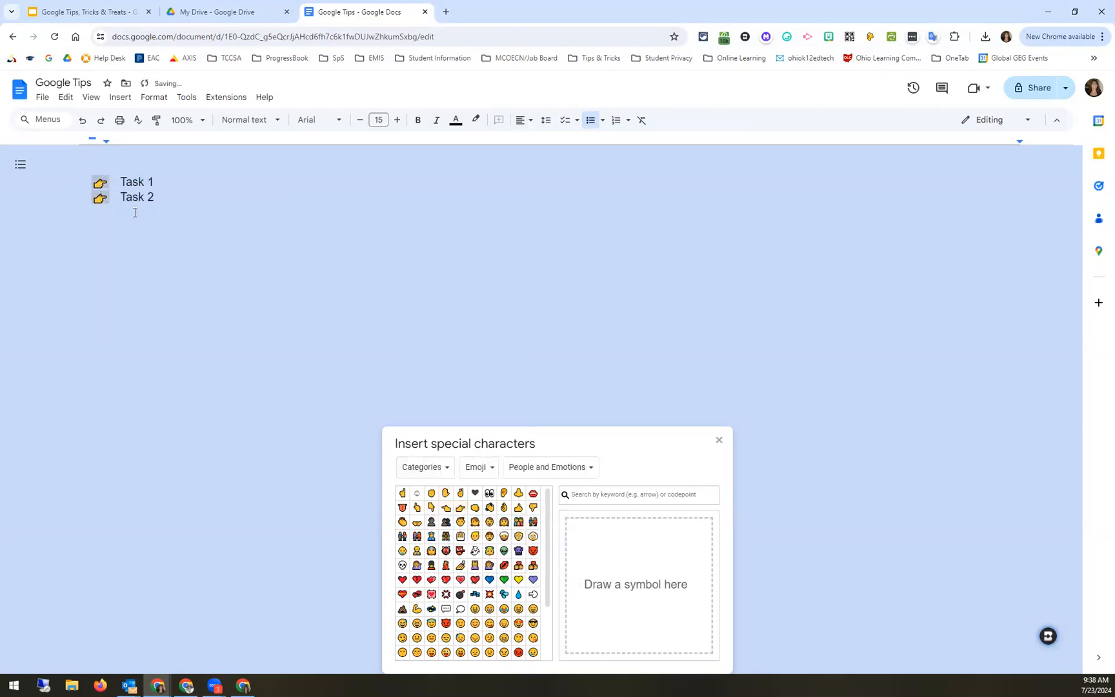
# Add a third list item reading "Task 3" below Task 2.
pyautogui.click(184, 200)
pyautogui.press('Return')
pyautogui.write('Task 4')
pyautogui.press('BackSpace')
pyautogui.write('3')
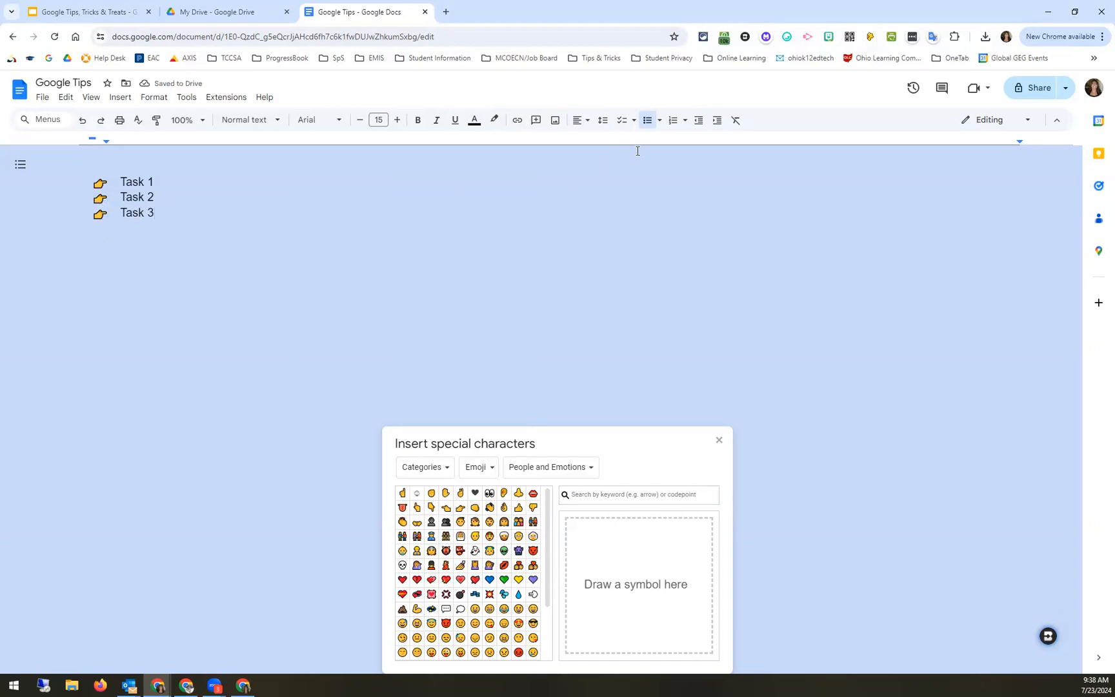
# Extend the first item with ". Turn in Homework" and the second with ". Get Chromebook and headphones".
pyautogui.click(100, 185)
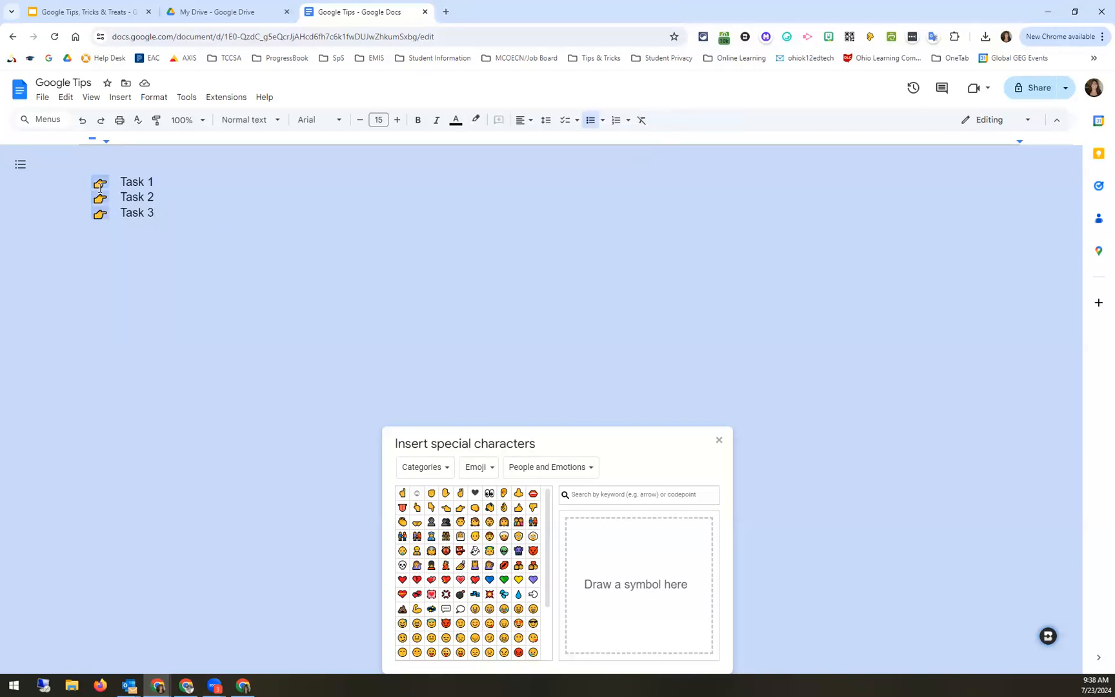
pyautogui.click(628, 120)
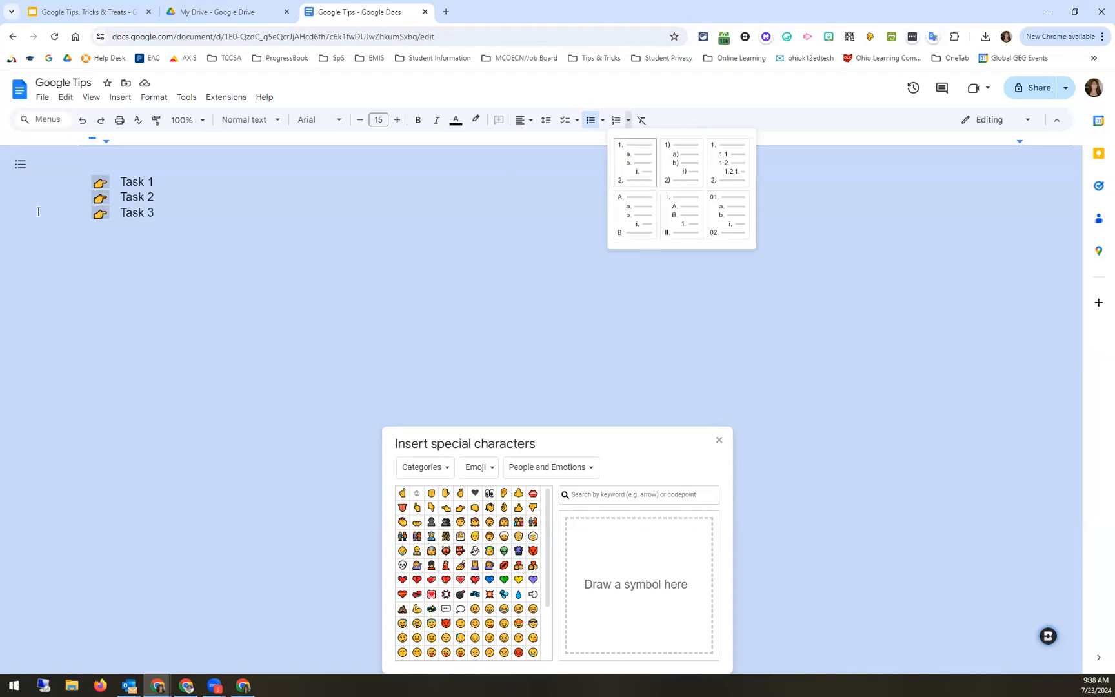
pyautogui.click(173, 179)
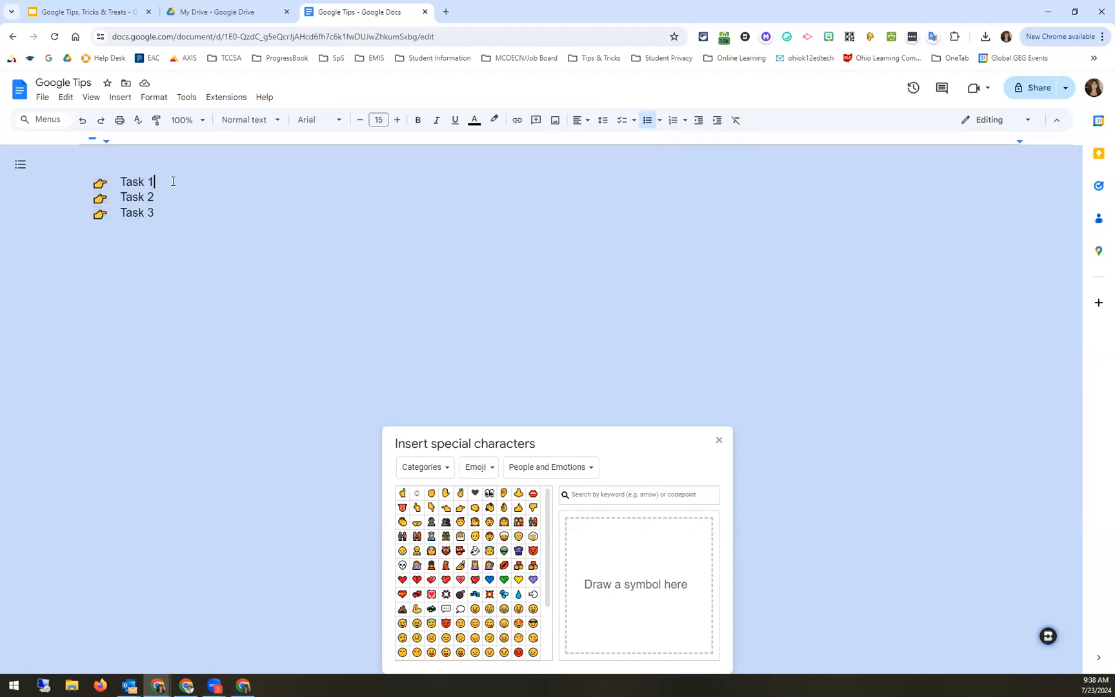
pyautogui.write('. Turn in Homework')
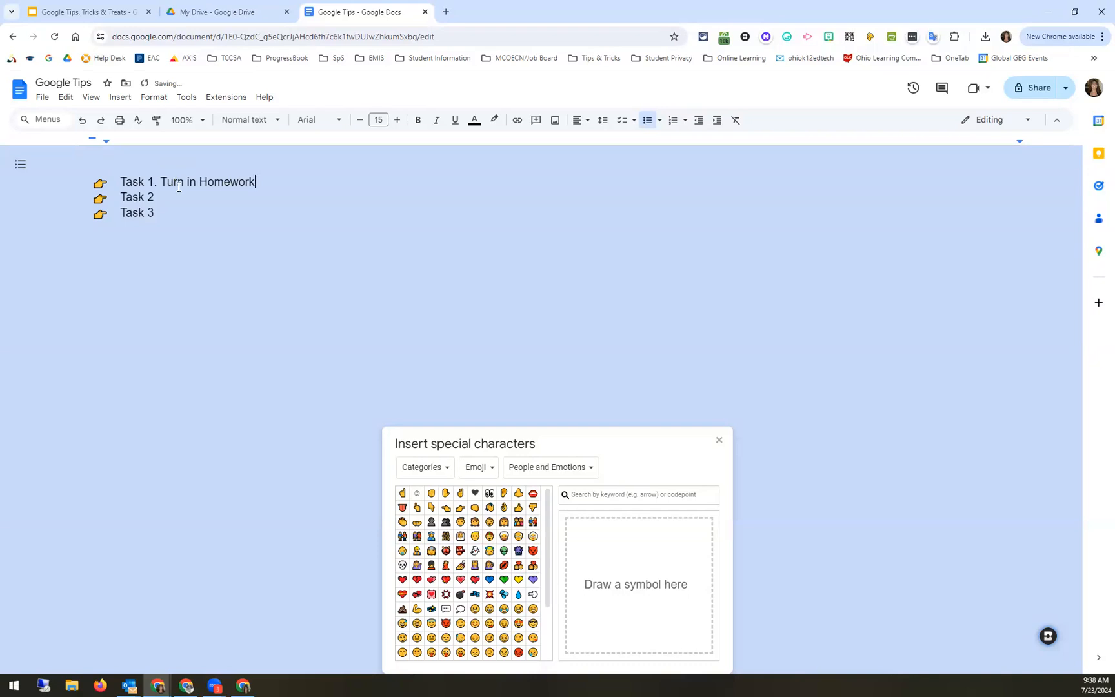
pyautogui.click(176, 198)
pyautogui.write('. Get Chromebook and head')
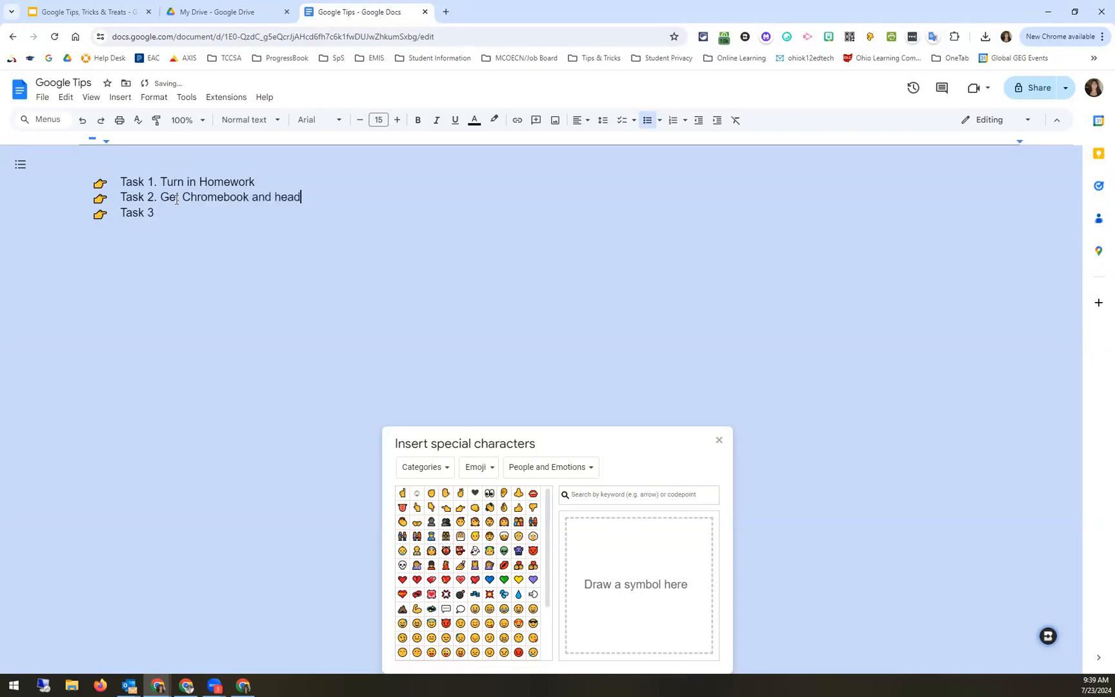
pyautogui.write('phones')
# Convert the emoji-bulleted task list to a numbered list.
pyautogui.click(182, 206)
pyautogui.click(99, 183)
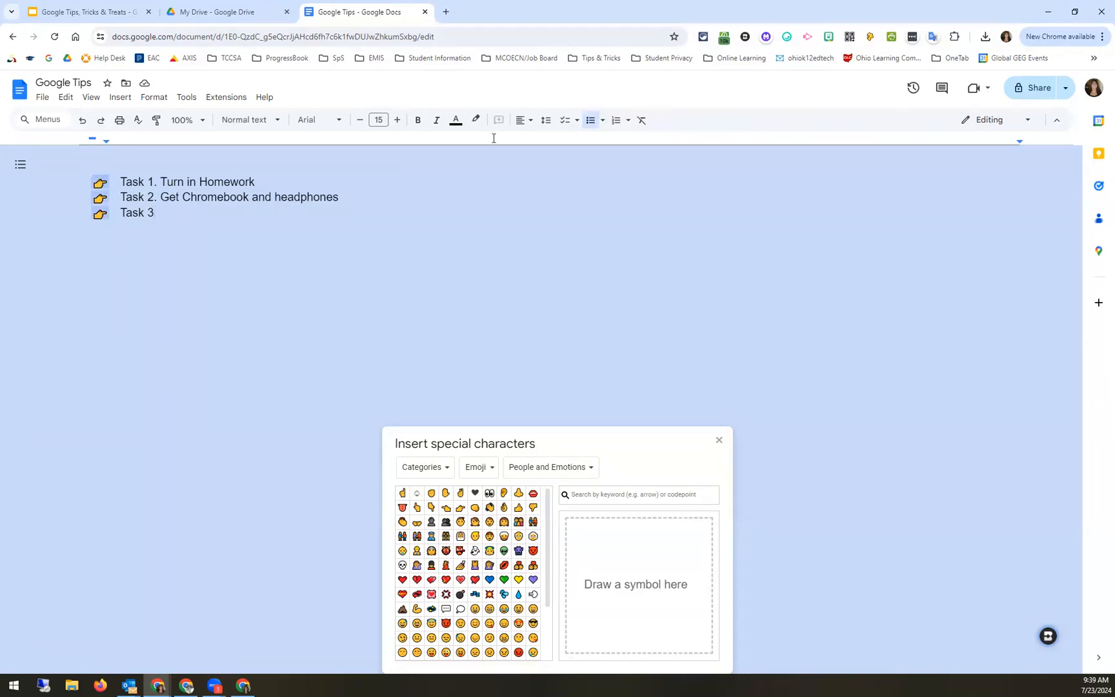
pyautogui.click(616, 122)
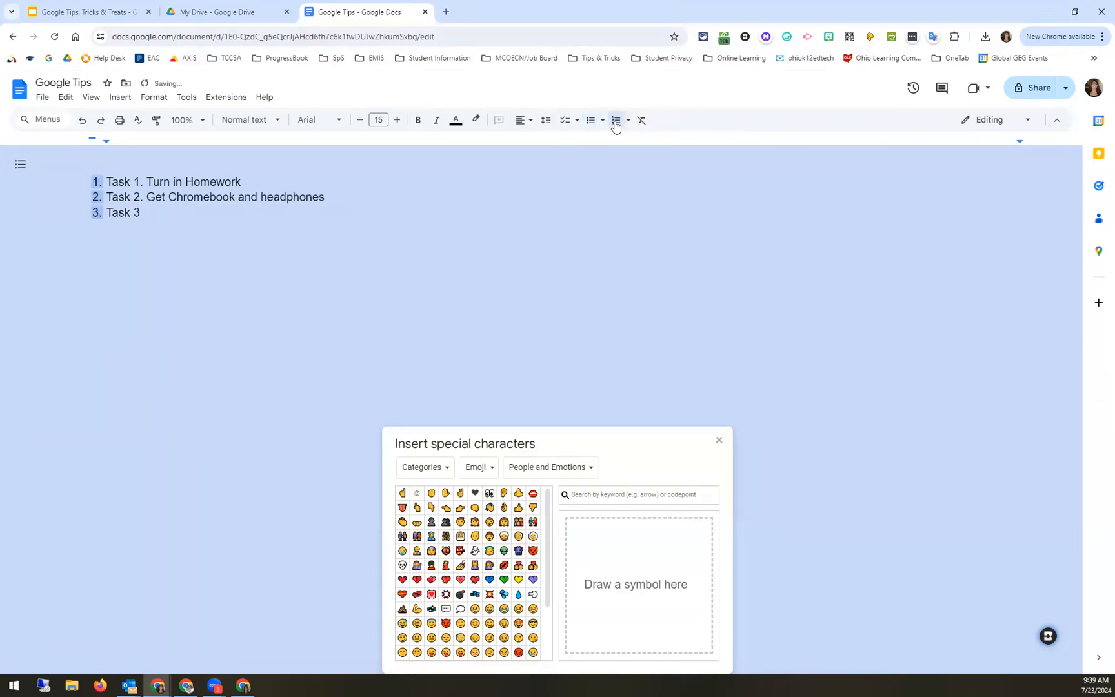
# Edit the list numbering's prefix and suffix so each number is preceded by "Task #".
pyautogui.rightClick(96, 180)
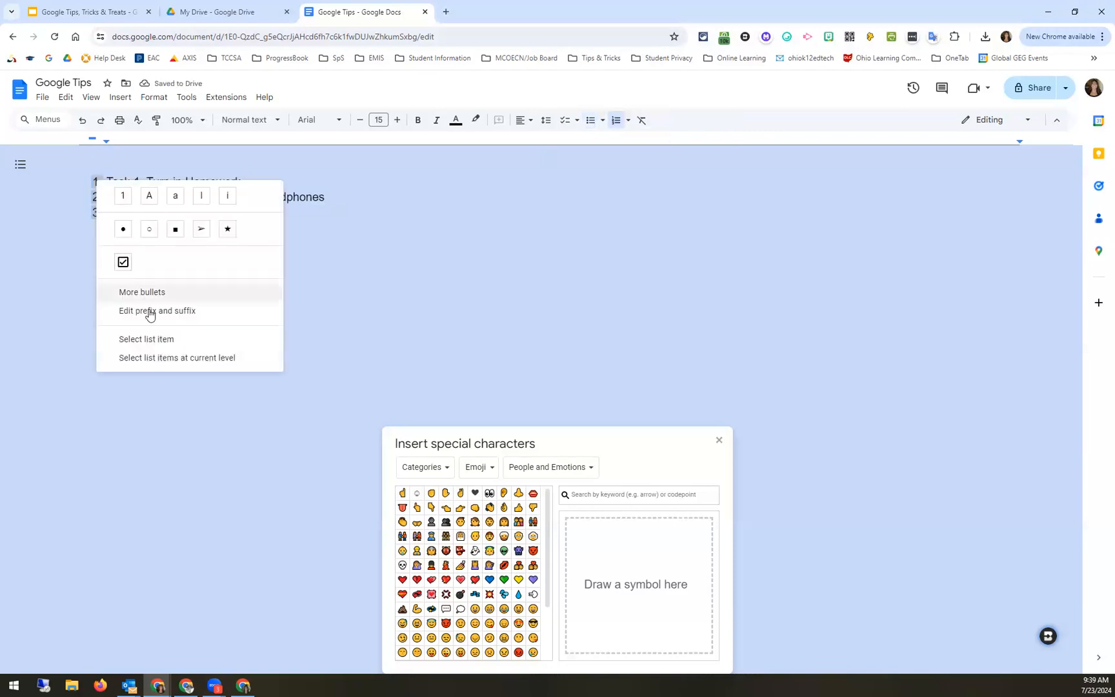
pyautogui.click(183, 310)
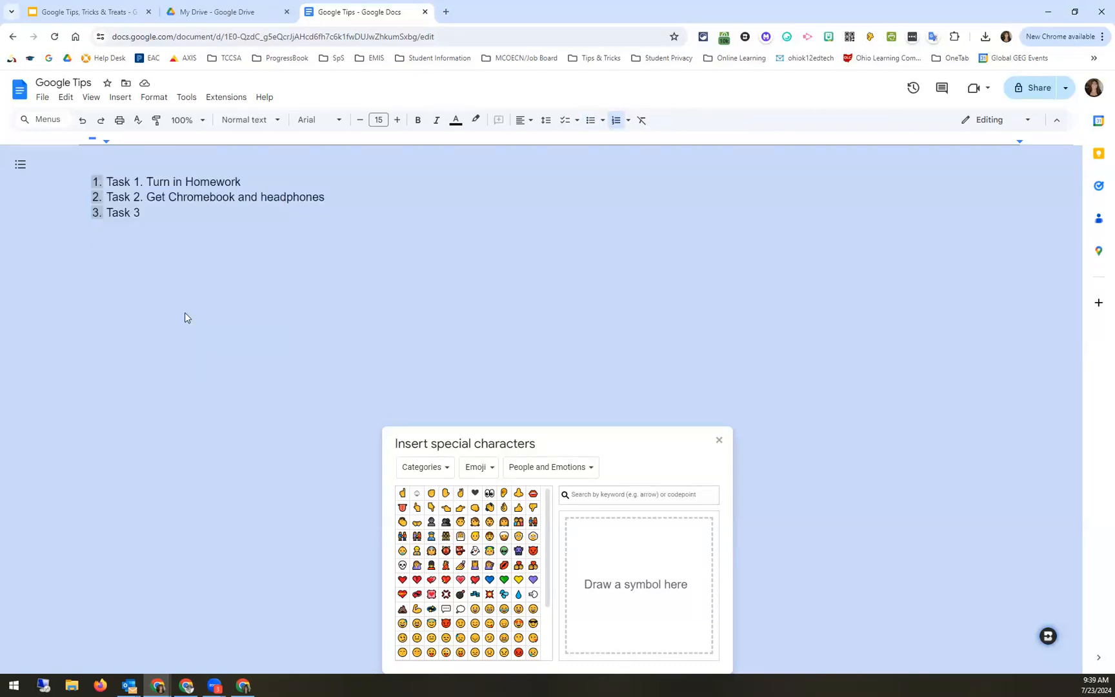
pyautogui.click(542, 363)
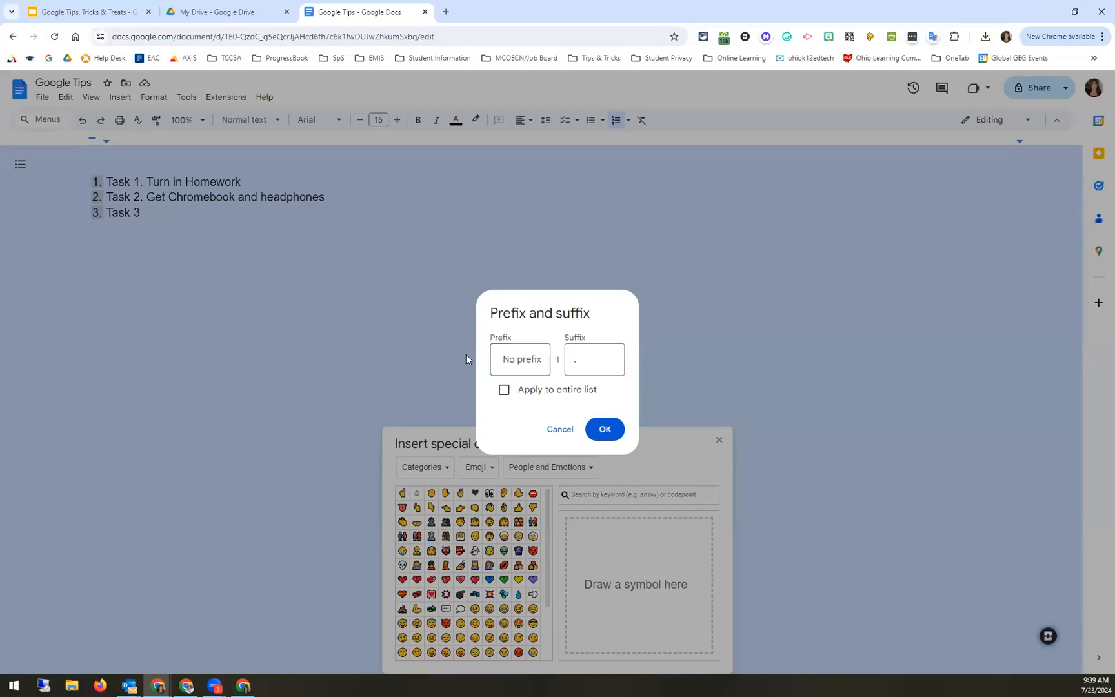
pyautogui.write('Tak')
pyautogui.press('BackSpace')
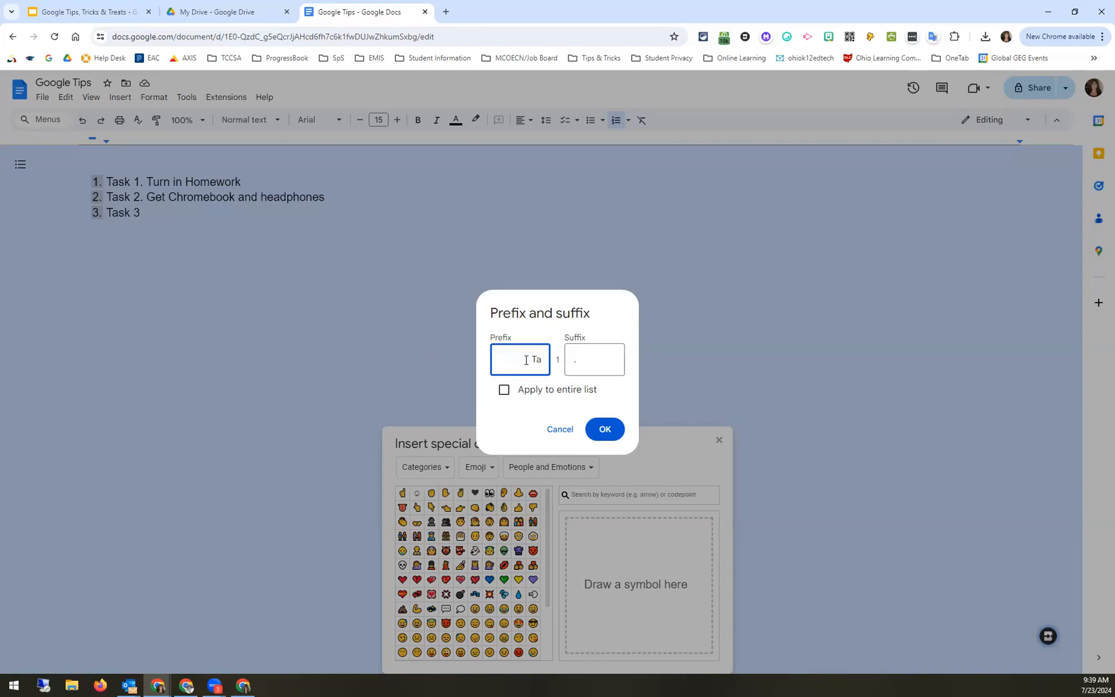
pyautogui.write('sk #')
pyautogui.click(610, 433)
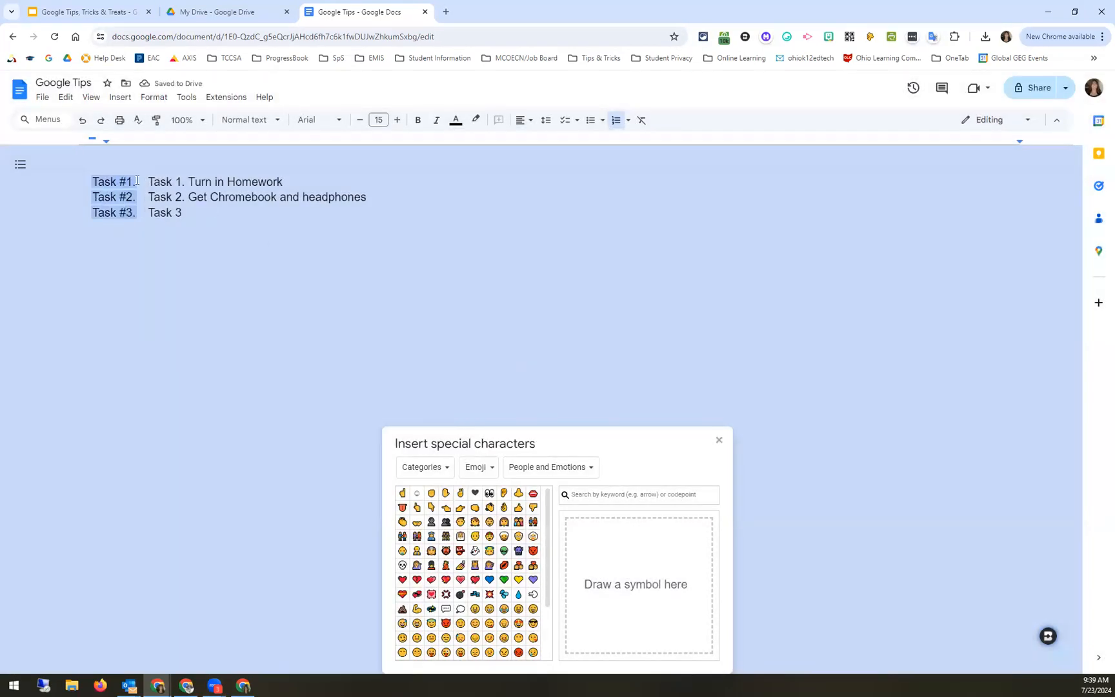
# Delete the redundant "Task 1." text from the first item and add a fourth item, "Get logged in".
pyautogui.moveTo(147, 183); pyautogui.dragTo(185, 184)
pyautogui.press('BackSpace')
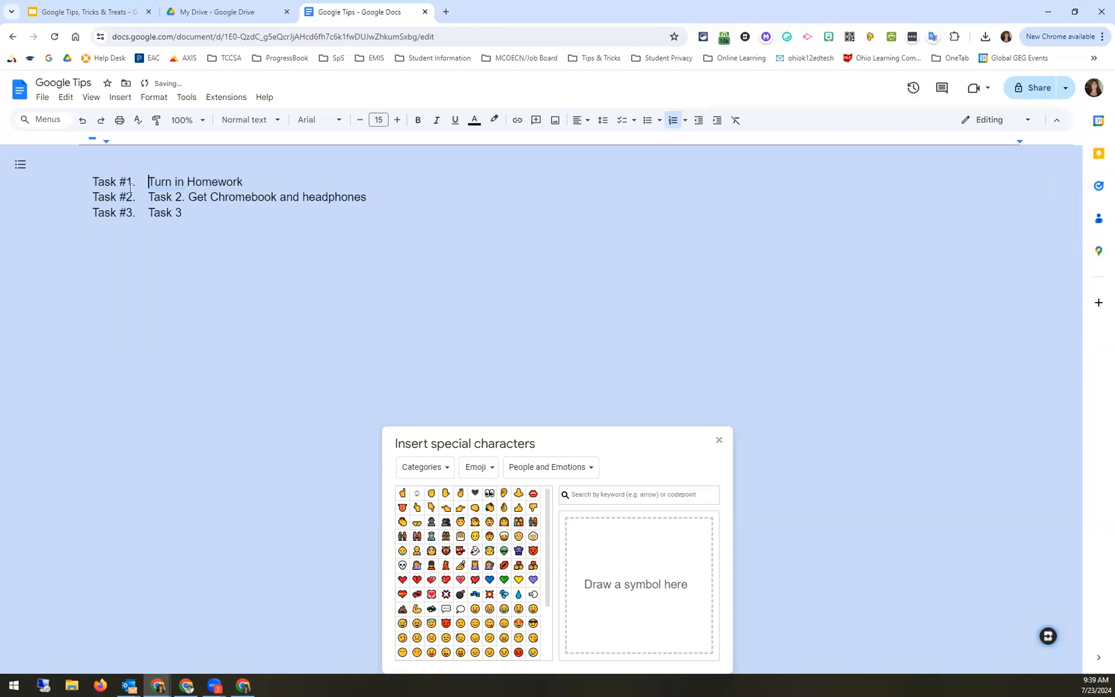
pyautogui.click(204, 213)
pyautogui.press('Return')
pyautogui.write('Get logged in')
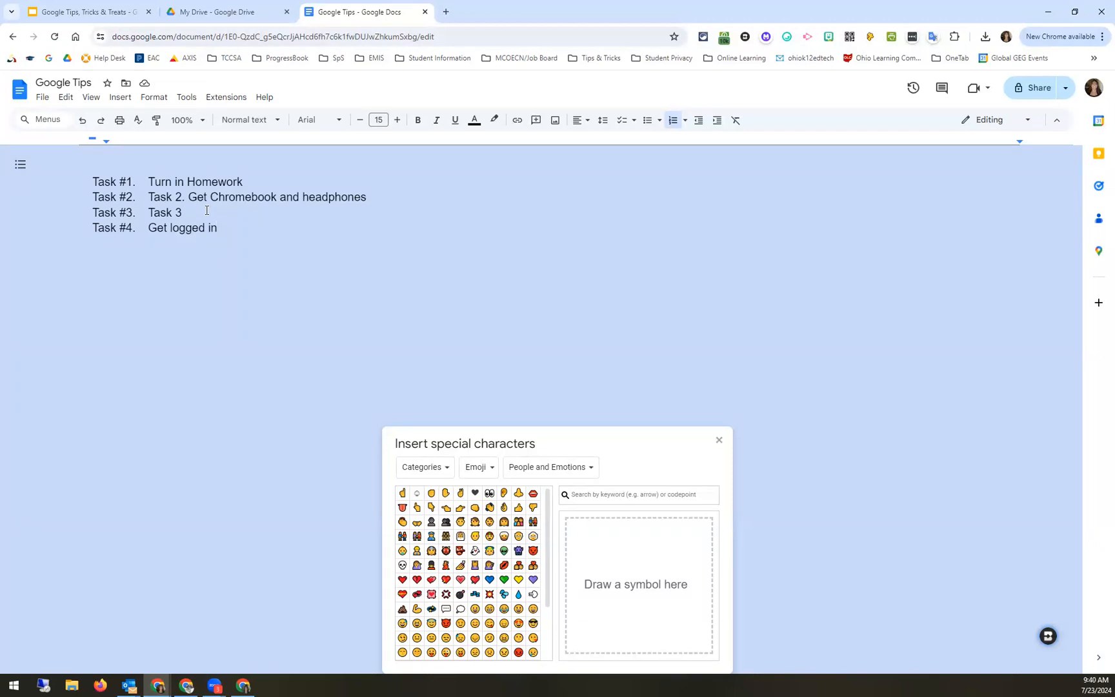
# End the numbered list with blank lines below it and close the special characters dialog.
pyautogui.press('Return')
pyautogui.press('Return')
pyautogui.press('Return')
pyautogui.press('Return')
pyautogui.click(719, 440)
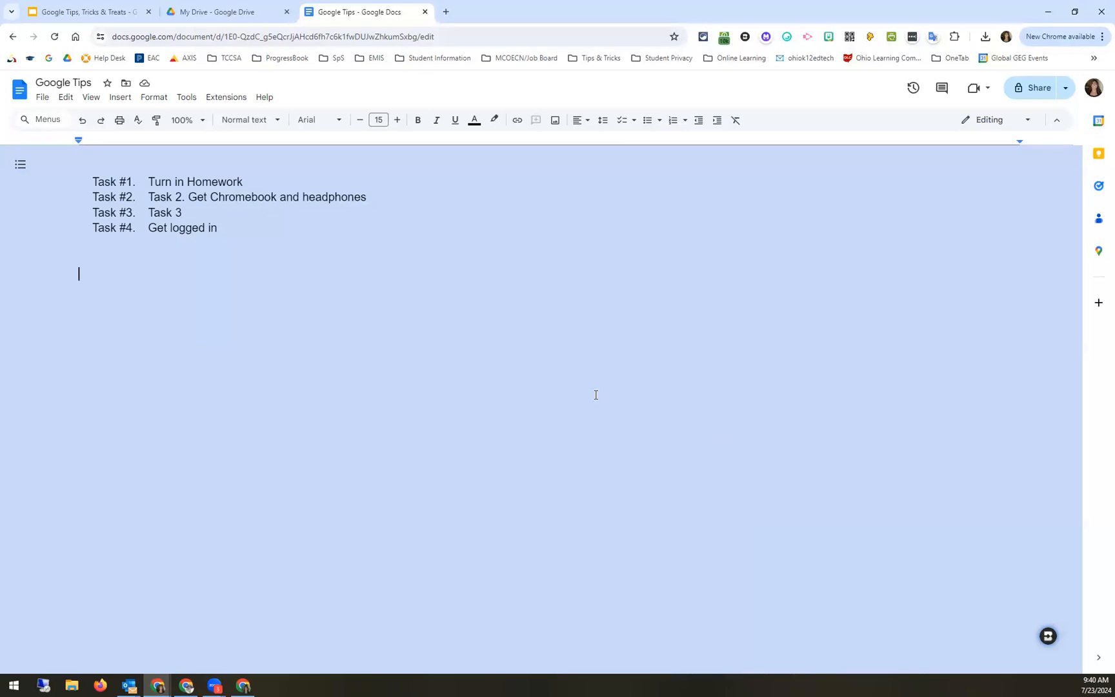
# Insert a calendar event smart chip for "Google tips, tricks & treats" below the task list, and undo the insertion.
pyautogui.click(120, 97)
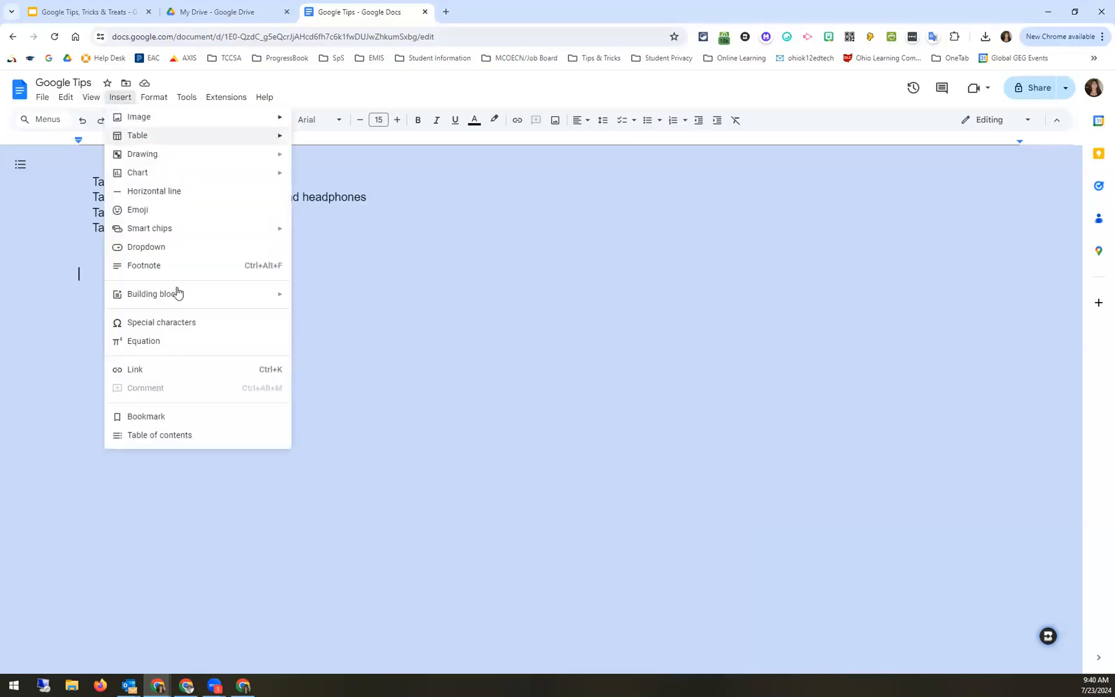
pyautogui.moveTo(198, 238)
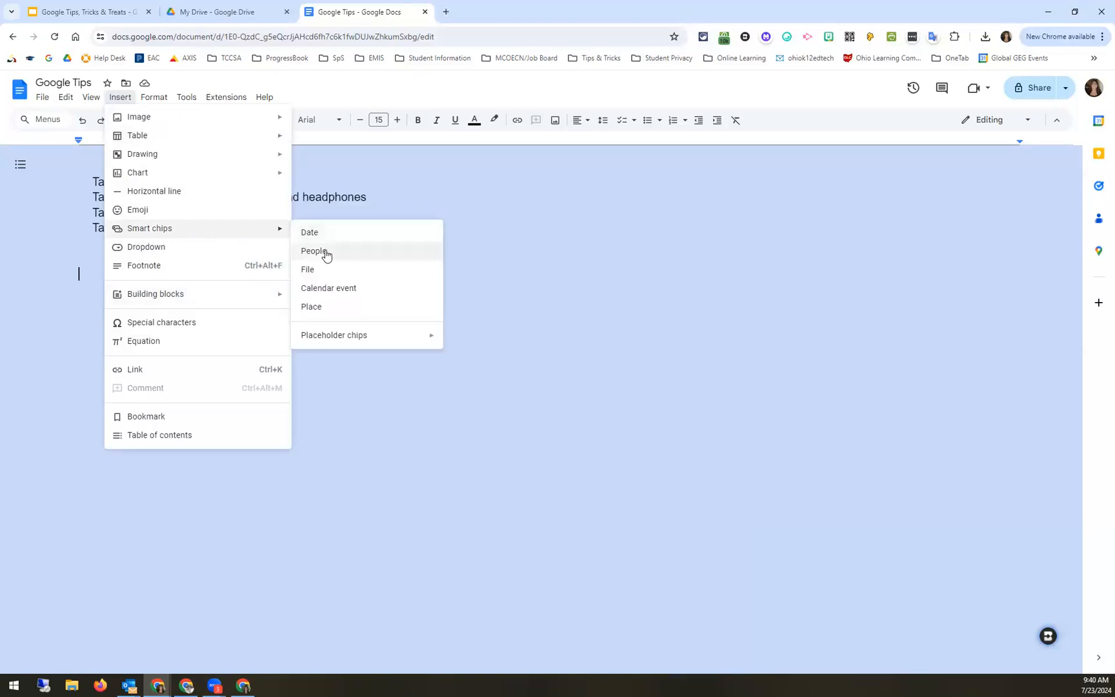
pyautogui.click(346, 290)
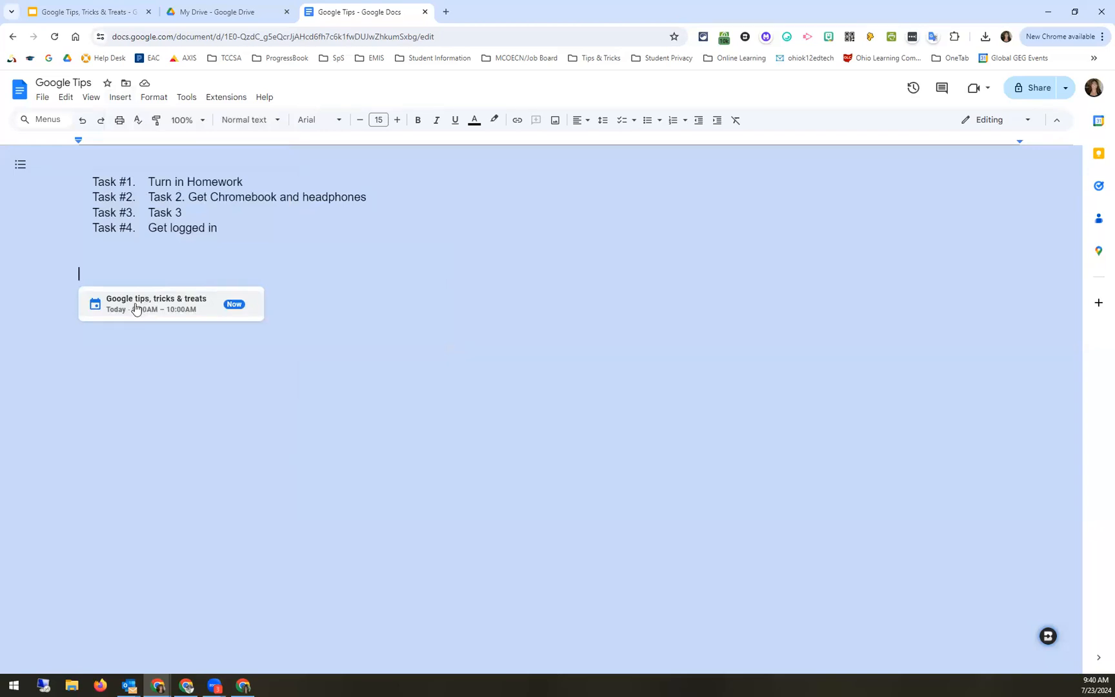
pyautogui.click(176, 313)
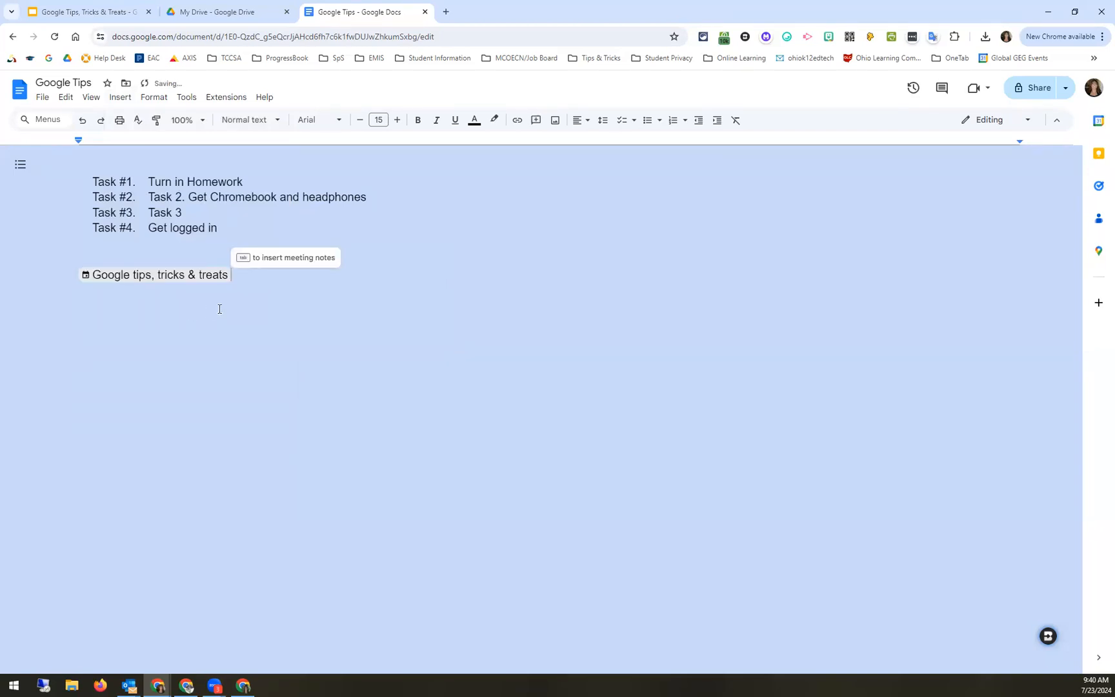
pyautogui.hotkey('ctrl', 'z')
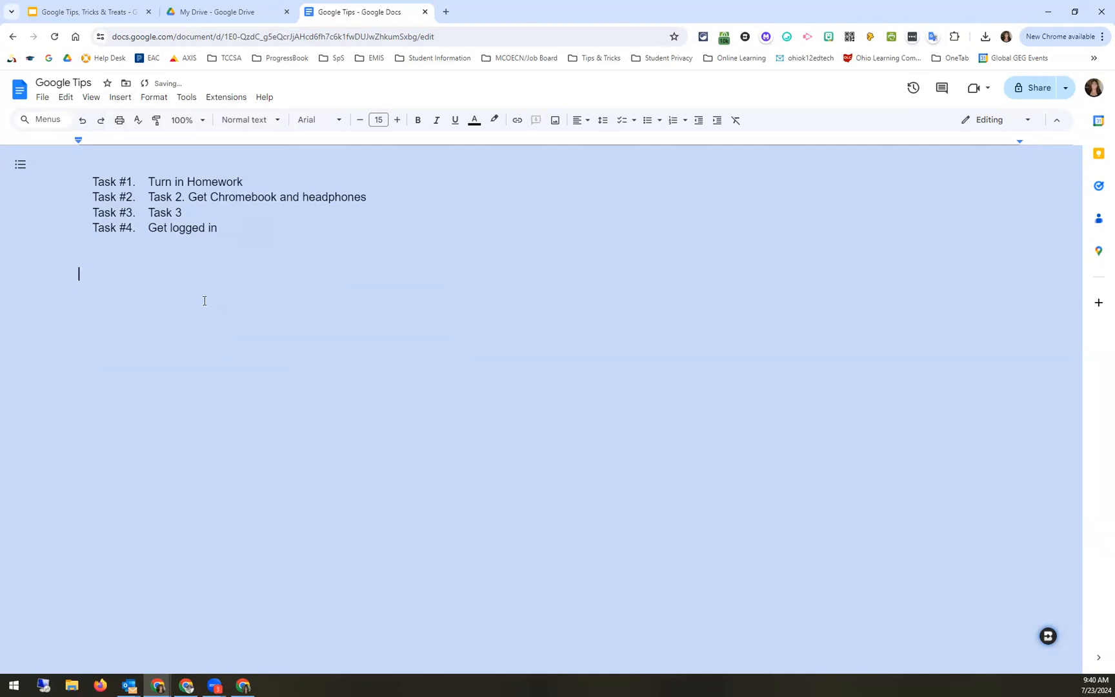
# Insert a date smart chip for Jul 23, 2024 below the task list and look over its date format options.
pyautogui.click(120, 97)
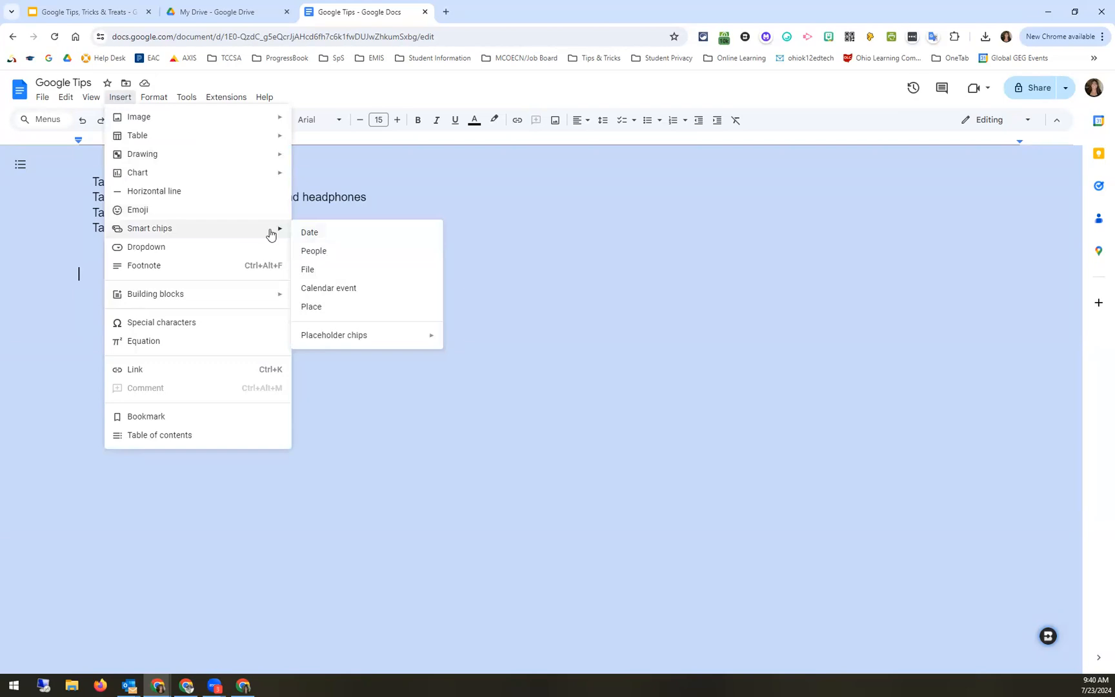
pyautogui.click(313, 233)
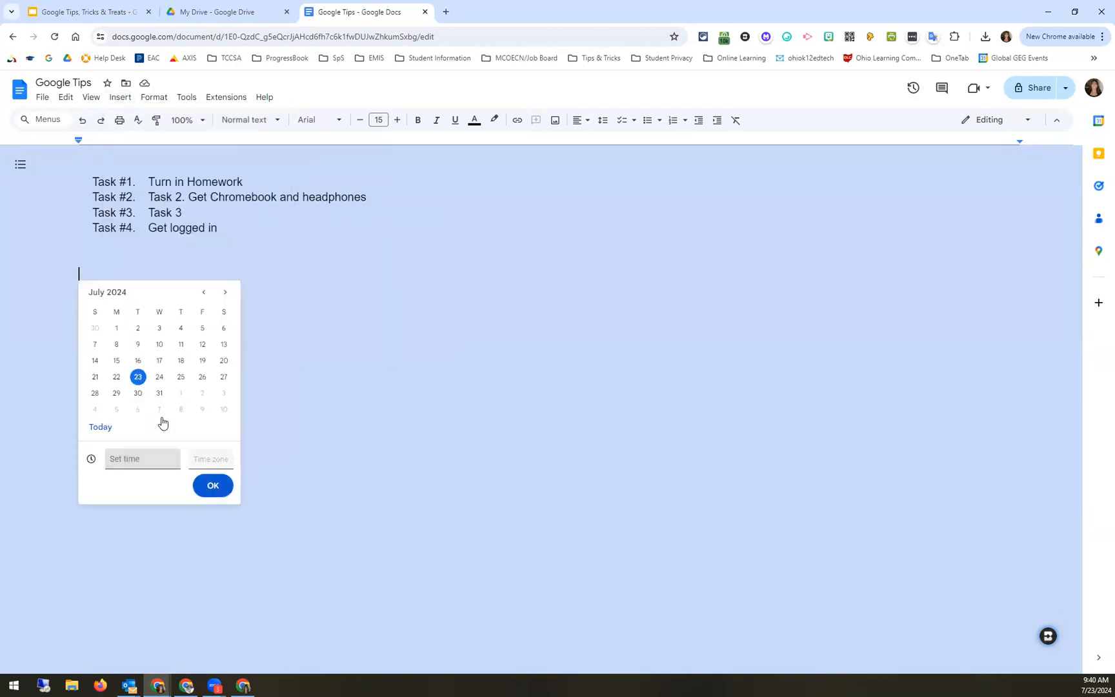
pyautogui.click(214, 486)
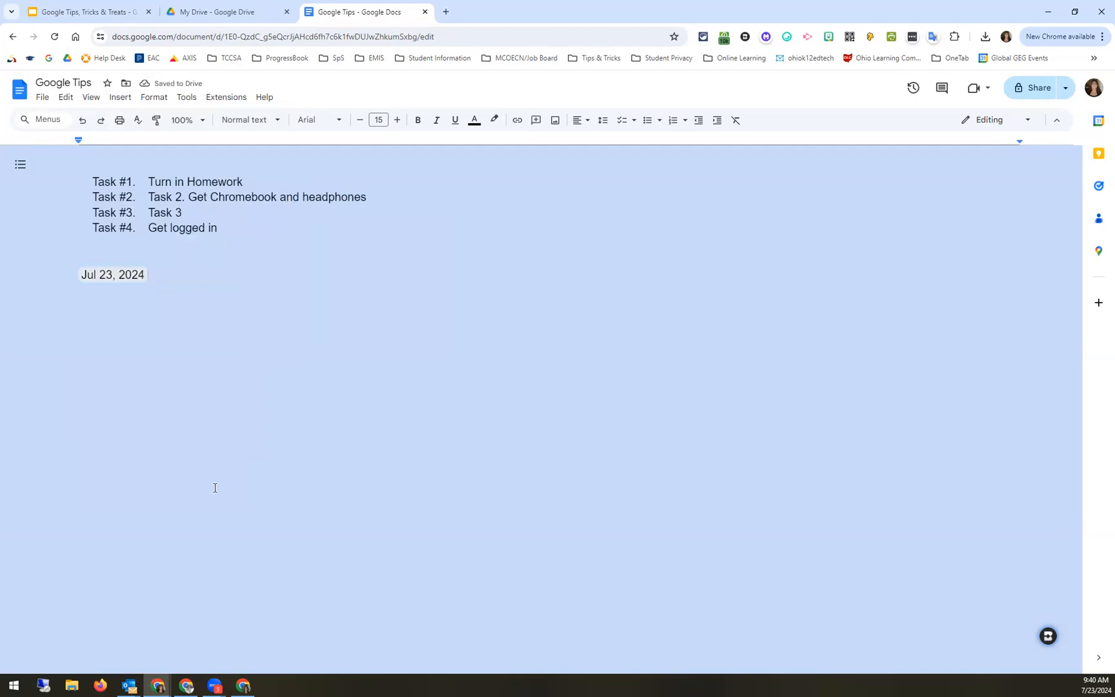
pyautogui.click(100, 274)
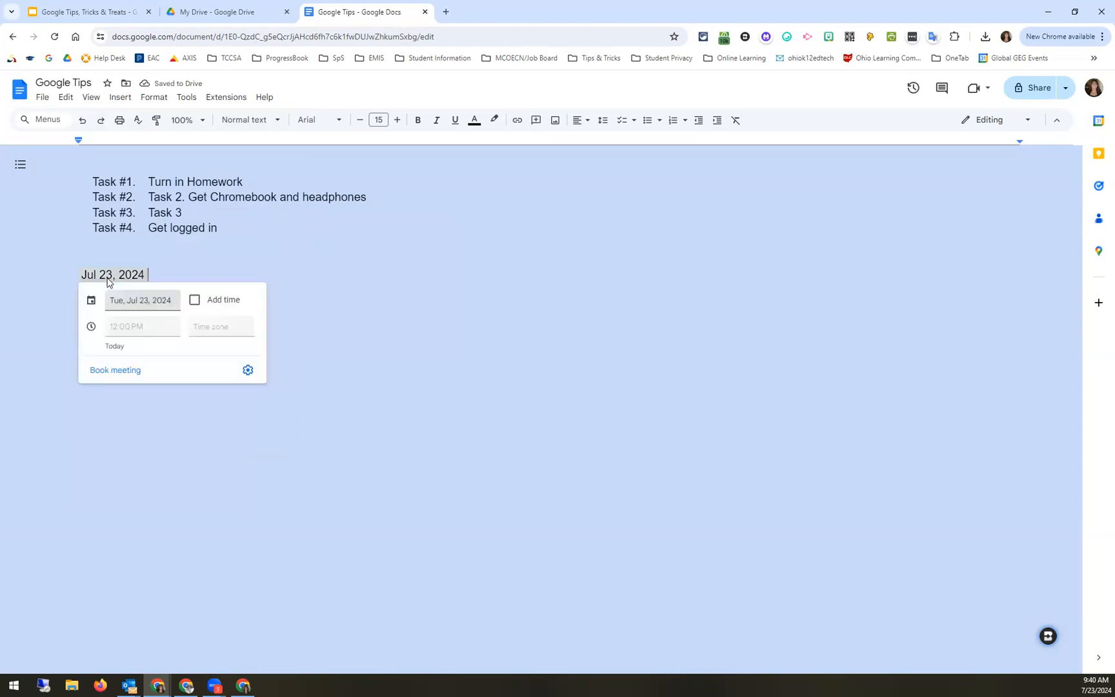
pyautogui.click(248, 369)
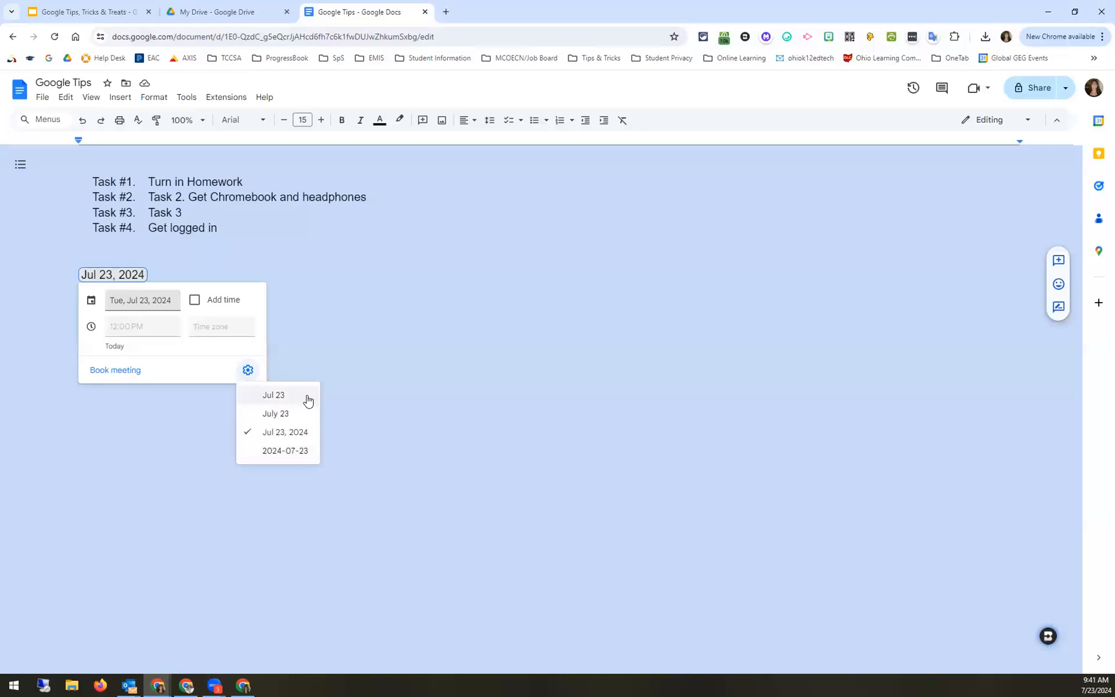
pyautogui.click(280, 279)
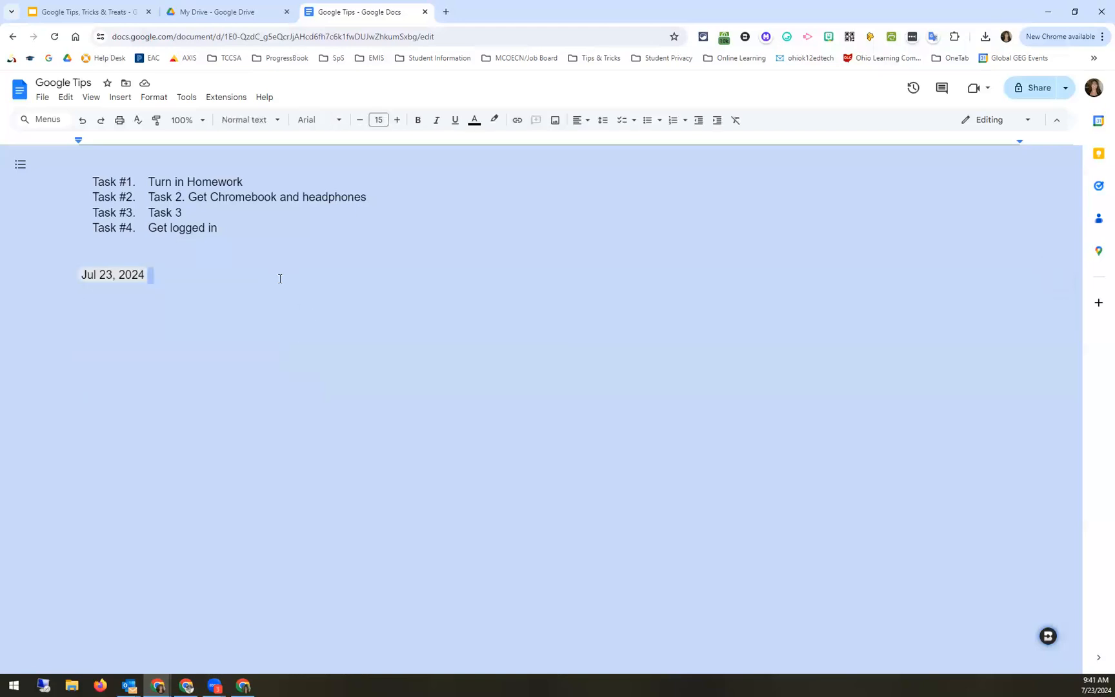
# Insert an Email draft building block on a new line below the date chip.
pyautogui.press('Return')
pyautogui.click(122, 96)
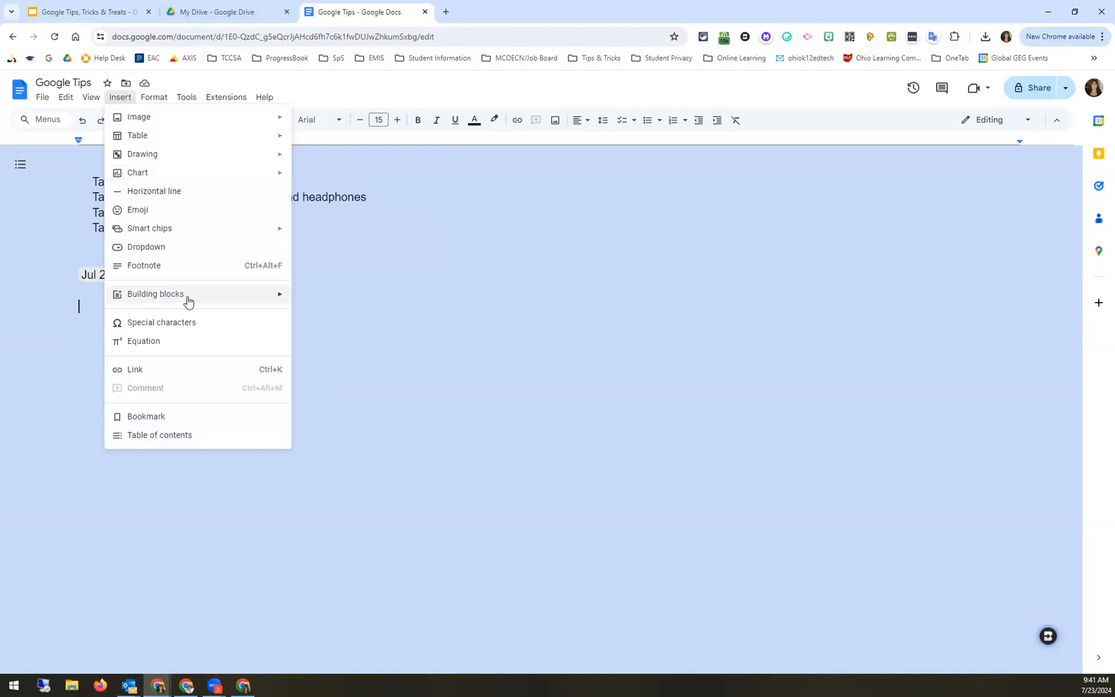
pyautogui.moveTo(187, 302)
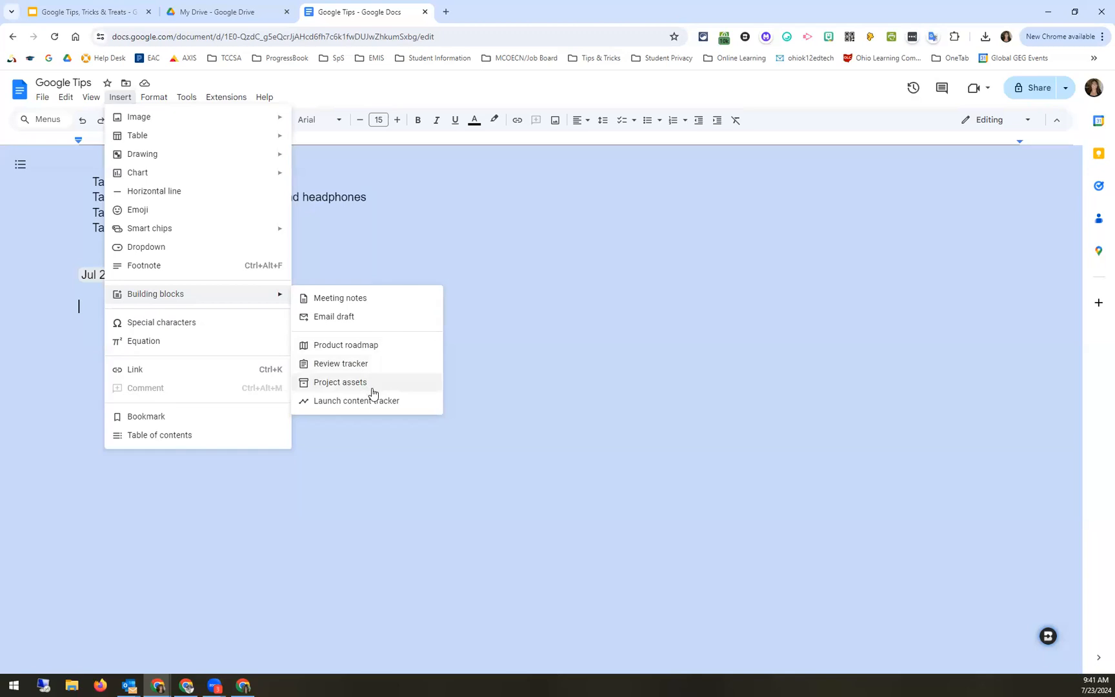
pyautogui.click(376, 316)
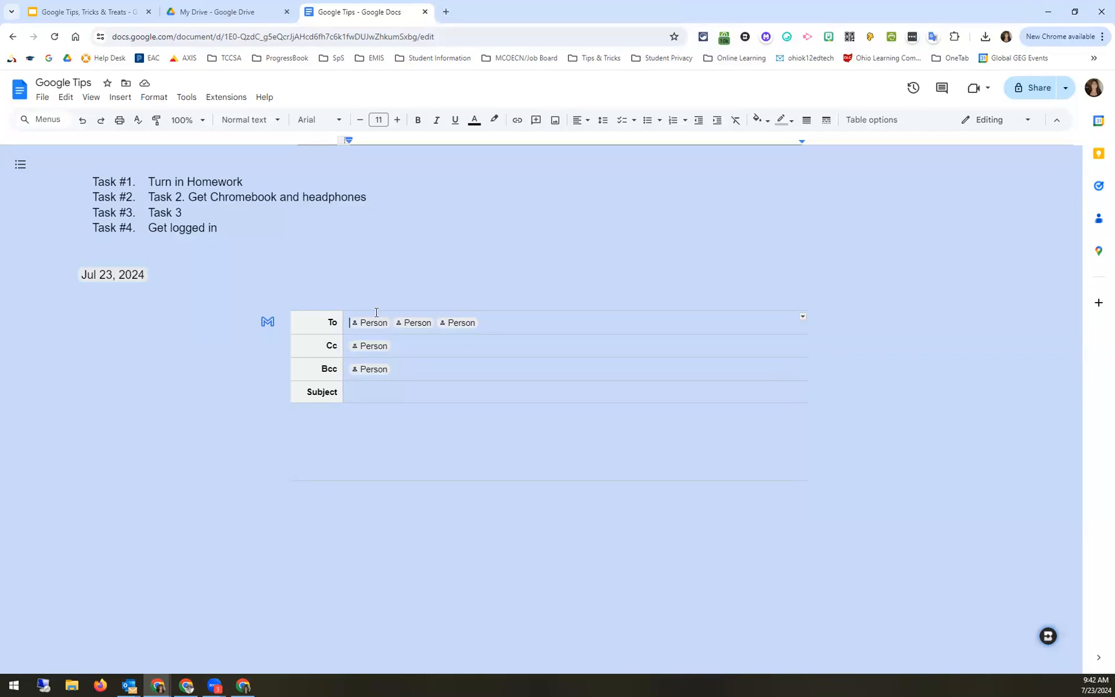
# Fill the first two To placeholders of the email draft with two colleagues found by searching their names.
pyautogui.click(370, 324)
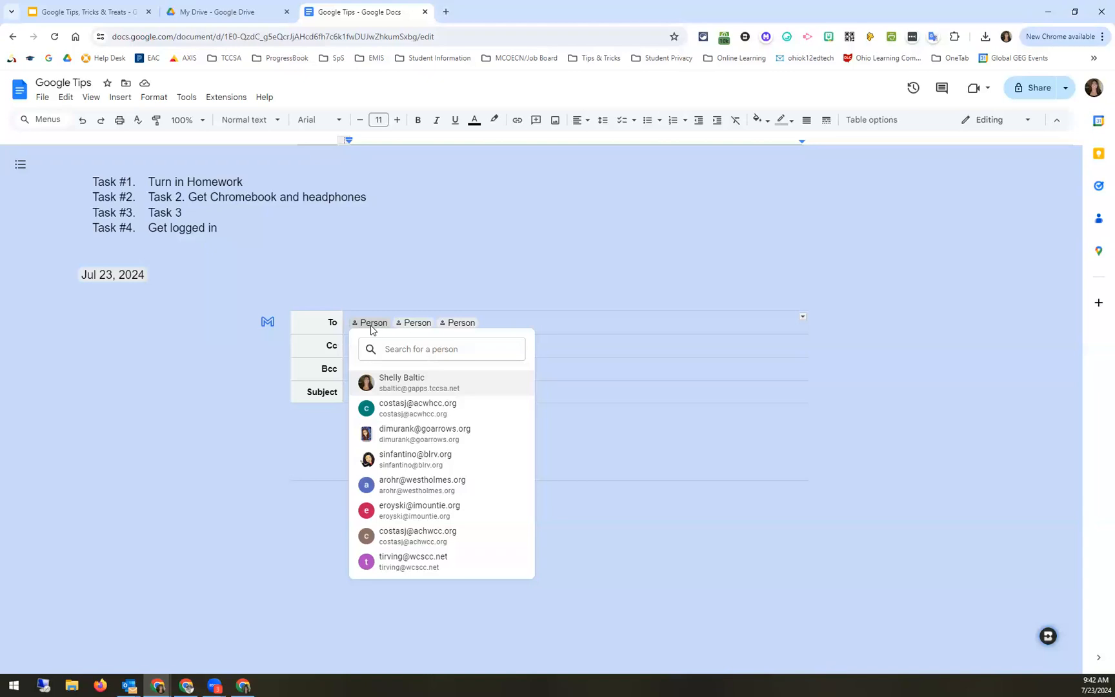
pyautogui.click(381, 325)
pyautogui.click(378, 325)
pyautogui.write('rebe')
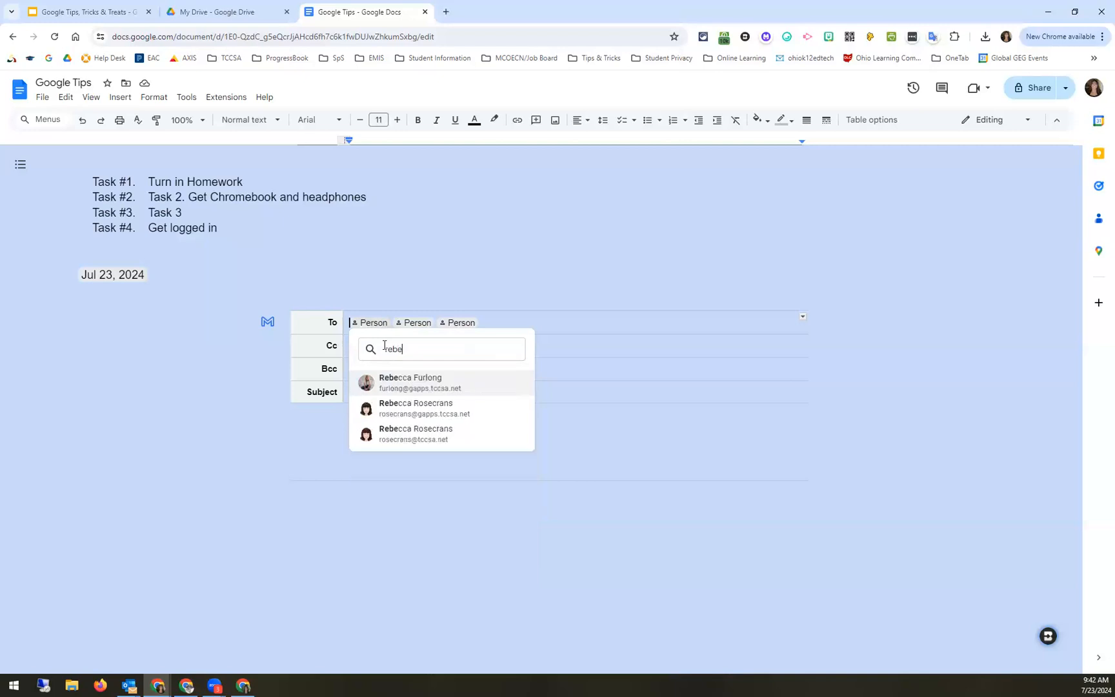
pyautogui.click(418, 407)
pyautogui.click(459, 322)
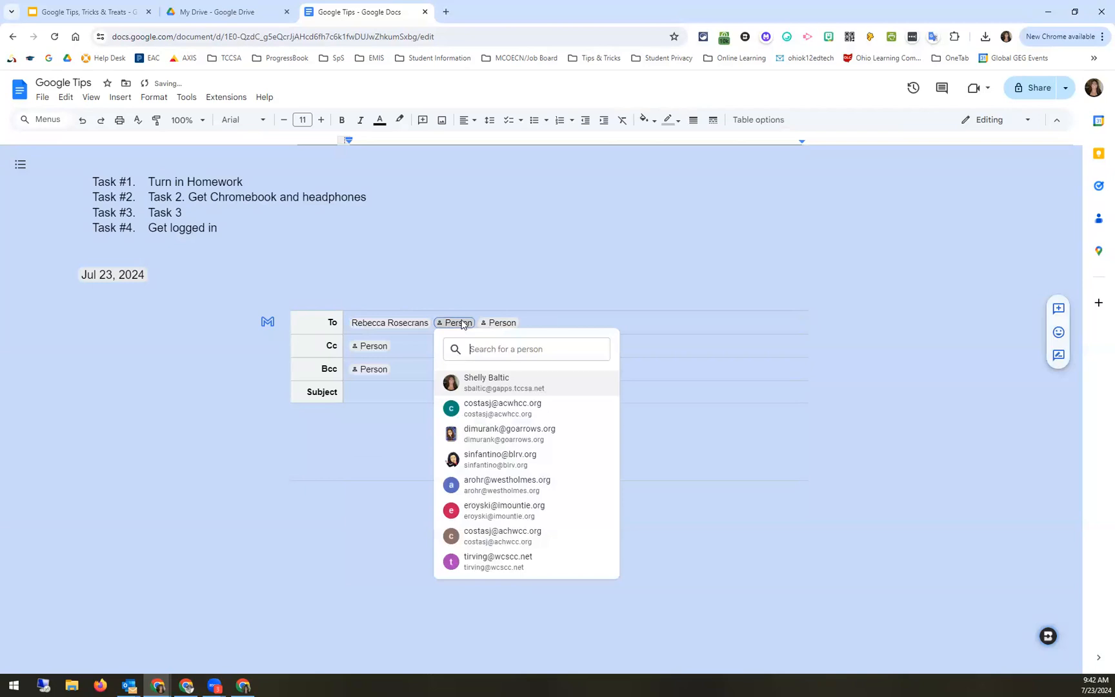
pyautogui.write('furl')
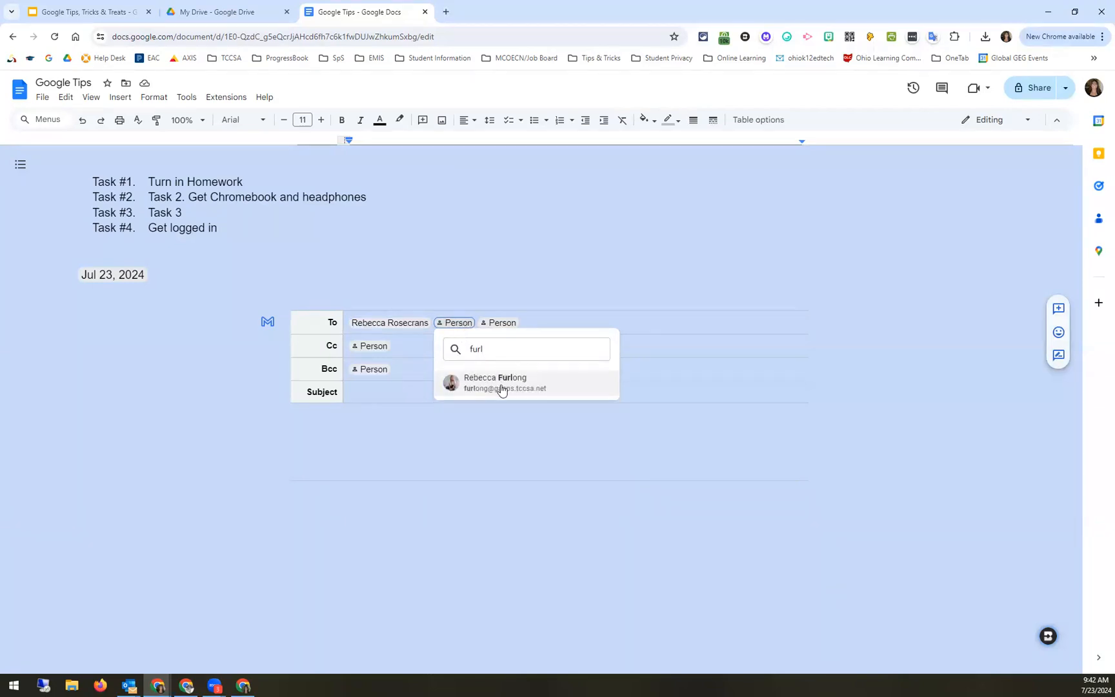
pyautogui.click(501, 385)
# Remove the unused third To placeholder, browse the @ people suggestions, and delete the @ sign.
pyautogui.click(553, 320)
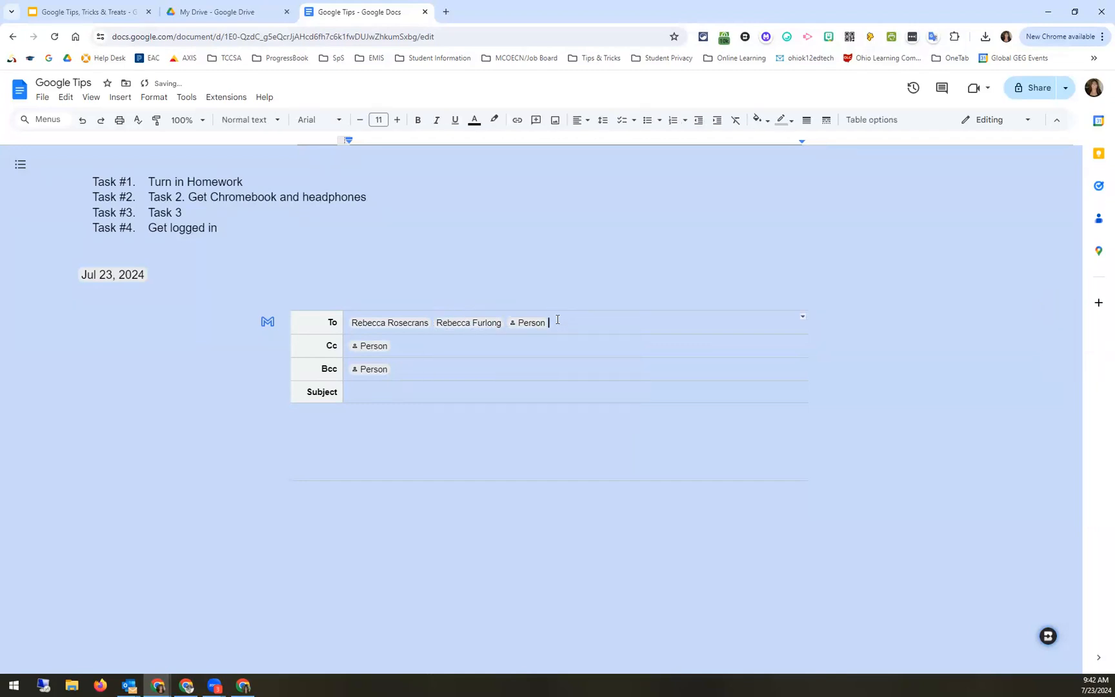
pyautogui.press('BackSpace')
pyautogui.write('@')
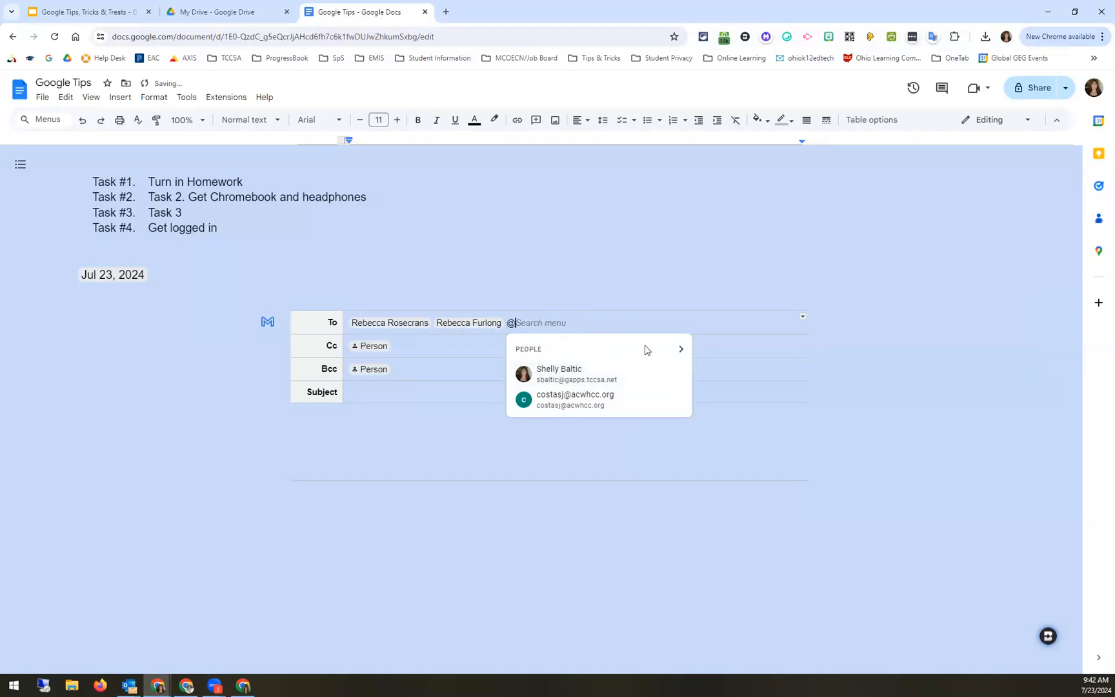
pyautogui.click(679, 349)
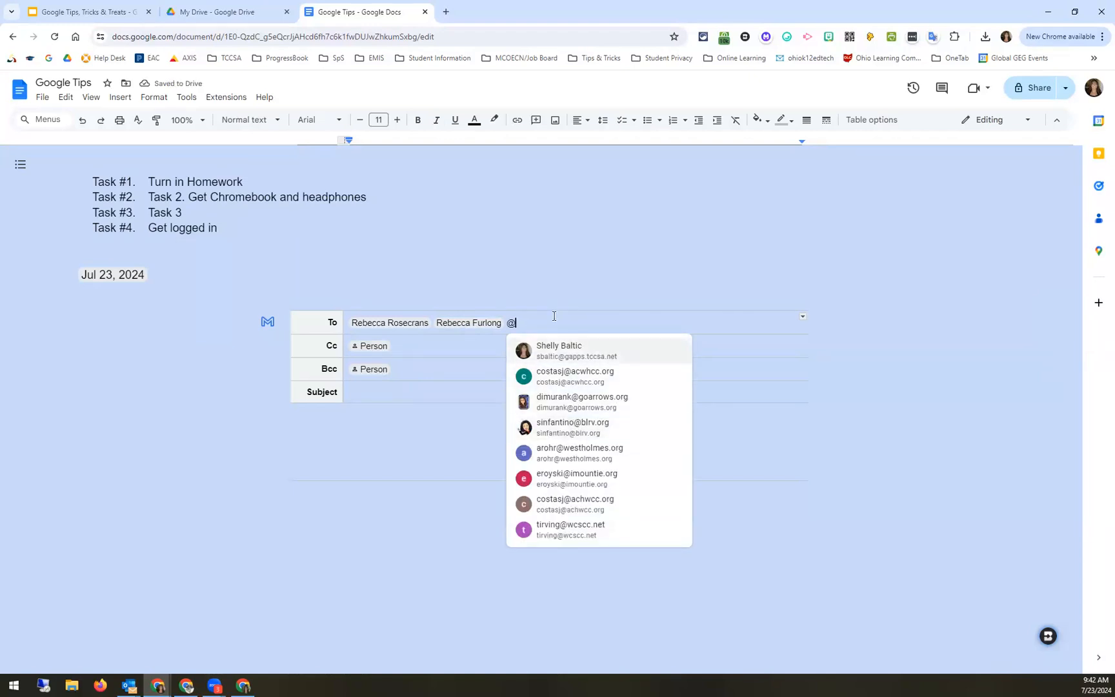
pyautogui.press('BackSpace')
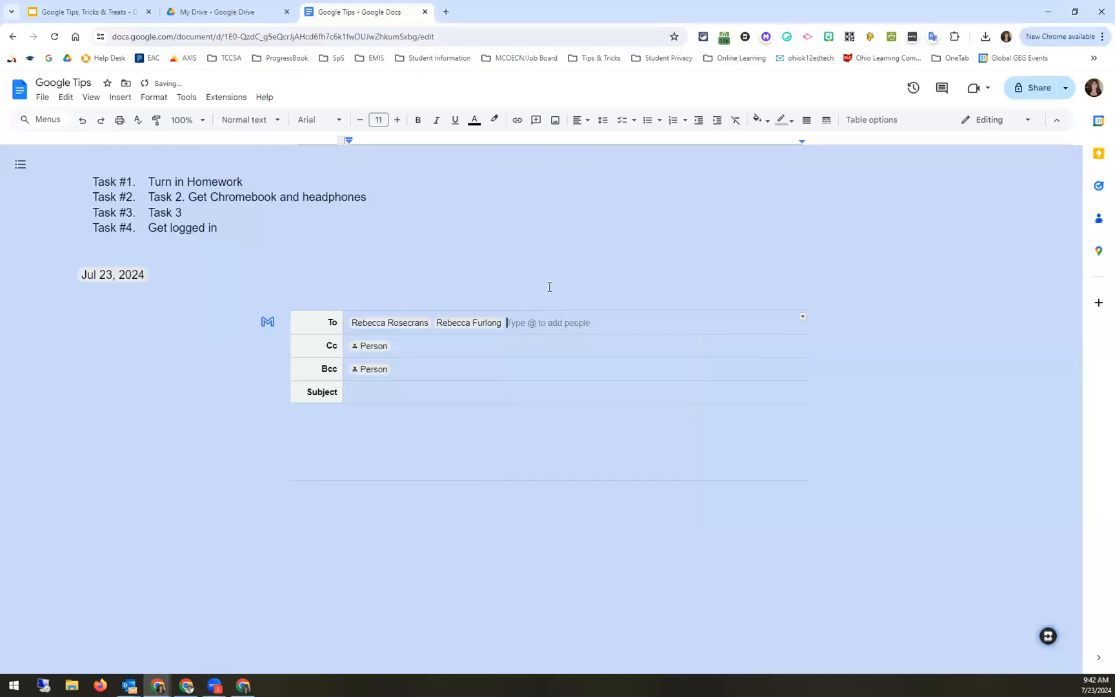
# Set the draft's subject to "New tools in Google" and write the message "Hello All," with "This is my message" on the next line.
pyautogui.click(369, 346)
pyautogui.click(355, 392)
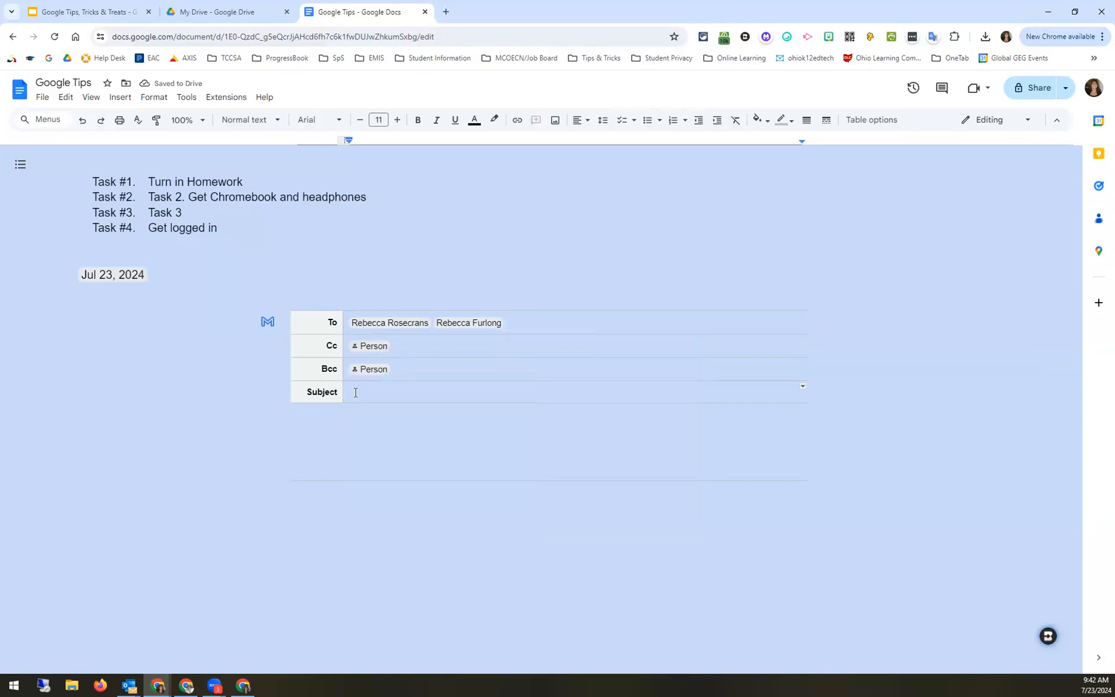
pyautogui.write('New tools in Google')
pyautogui.click(339, 420)
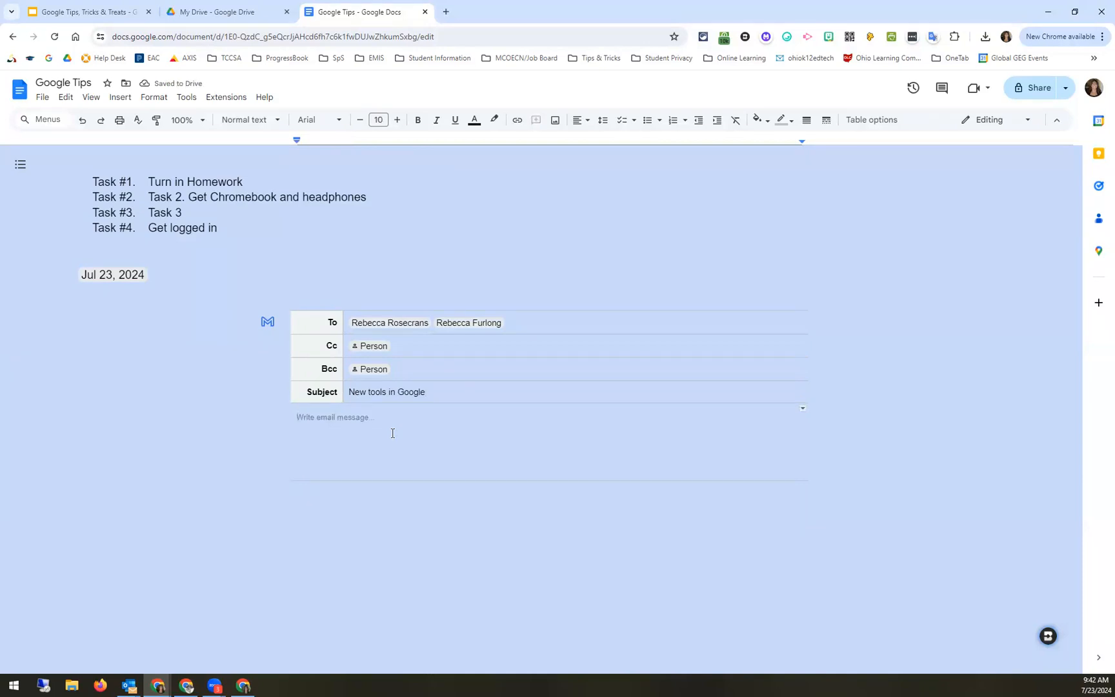
pyautogui.write('Hello All,')
pyautogui.press('Return')
pyautogui.write('This is my ')
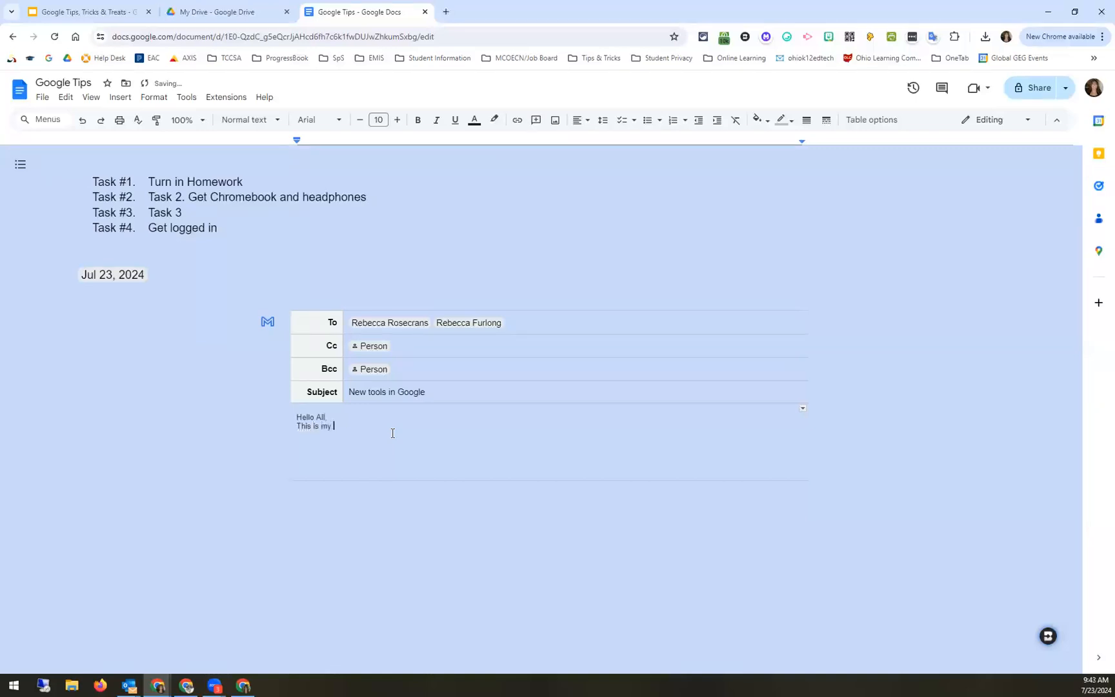
pyautogui.write('message')
# Open the email draft in a Gmail compose window and discard the composed message.
pyautogui.click(268, 323)
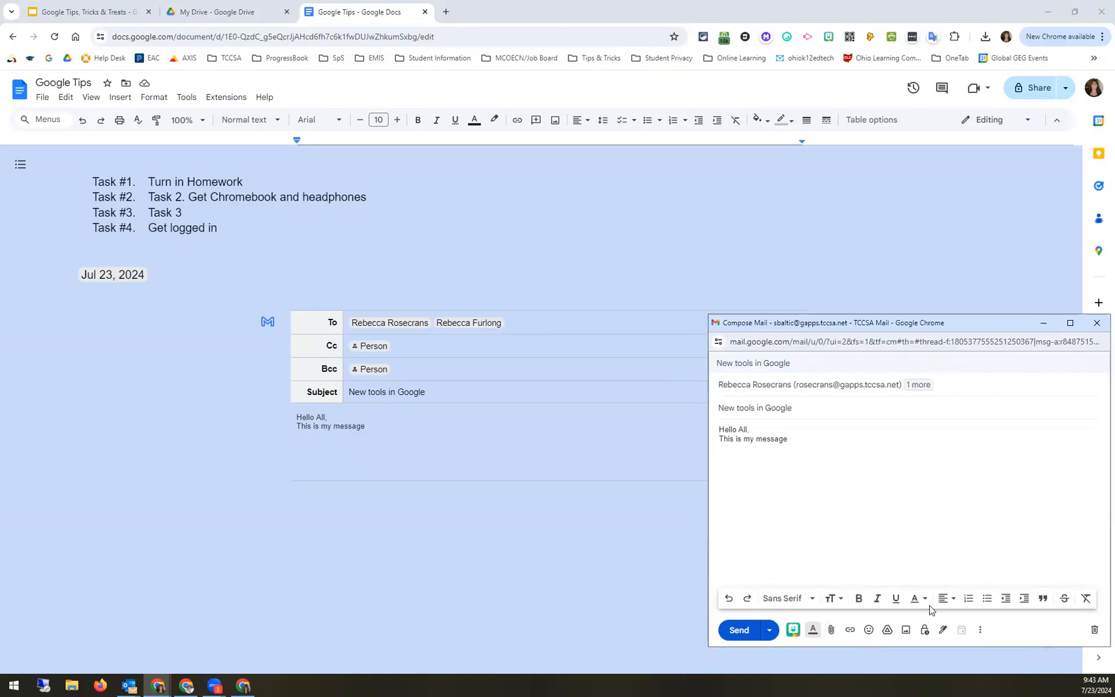
pyautogui.click(1095, 629)
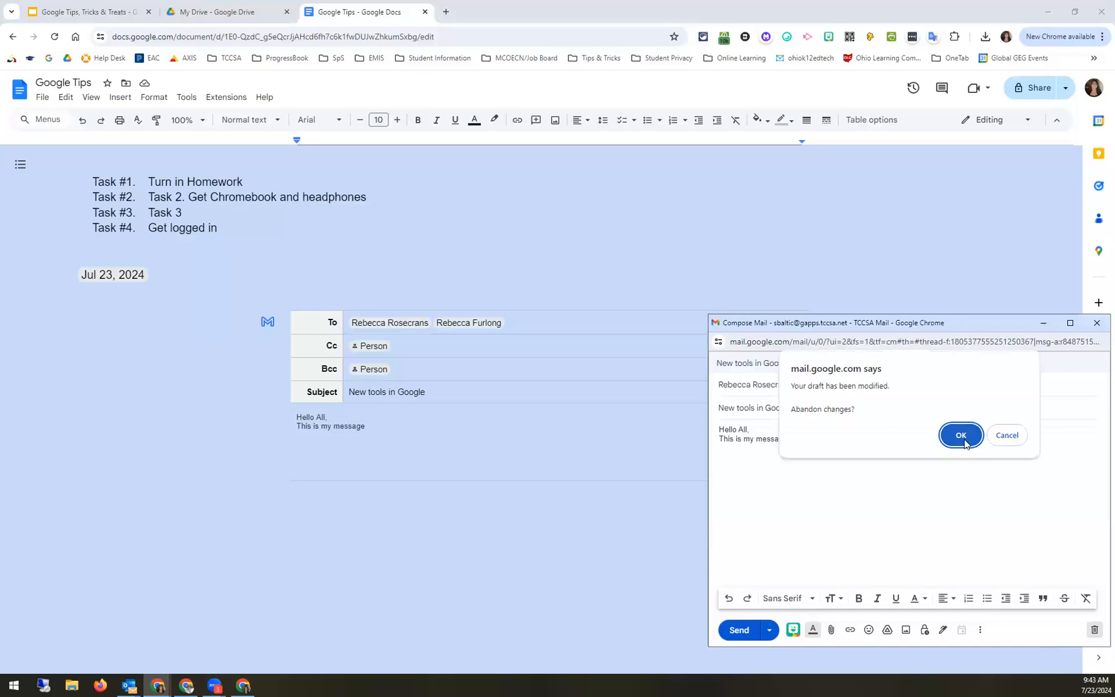
pyautogui.click(965, 443)
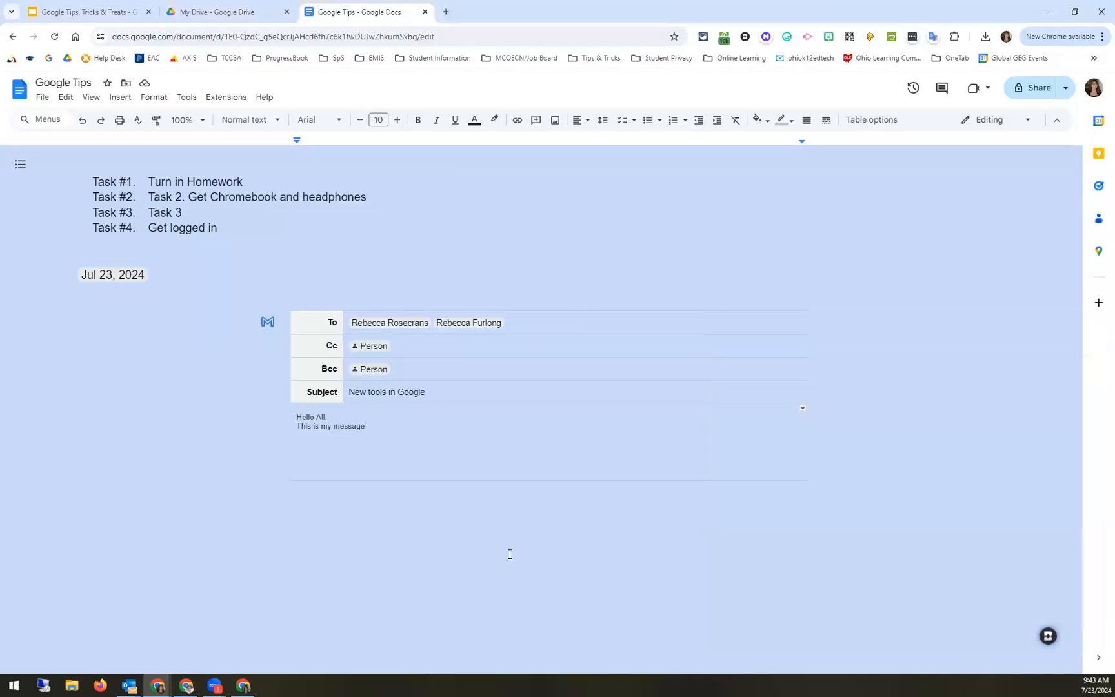
# Place the cursor below the email draft and switch the document from pageless to Pages format.
pyautogui.click(334, 544)
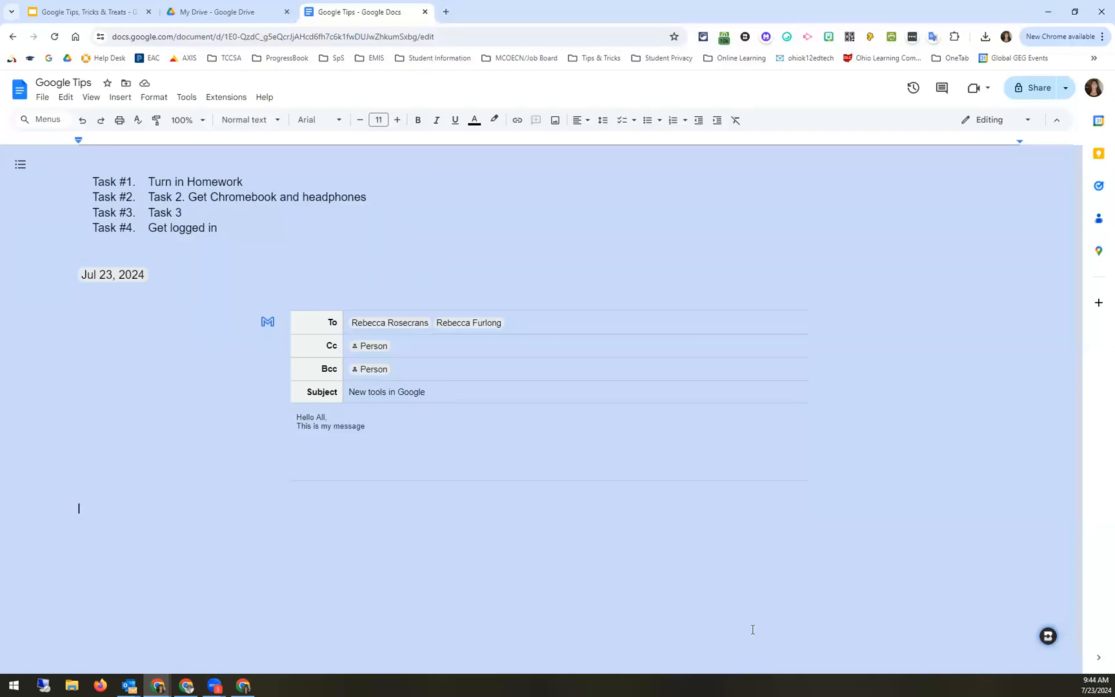
pyautogui.click(44, 100)
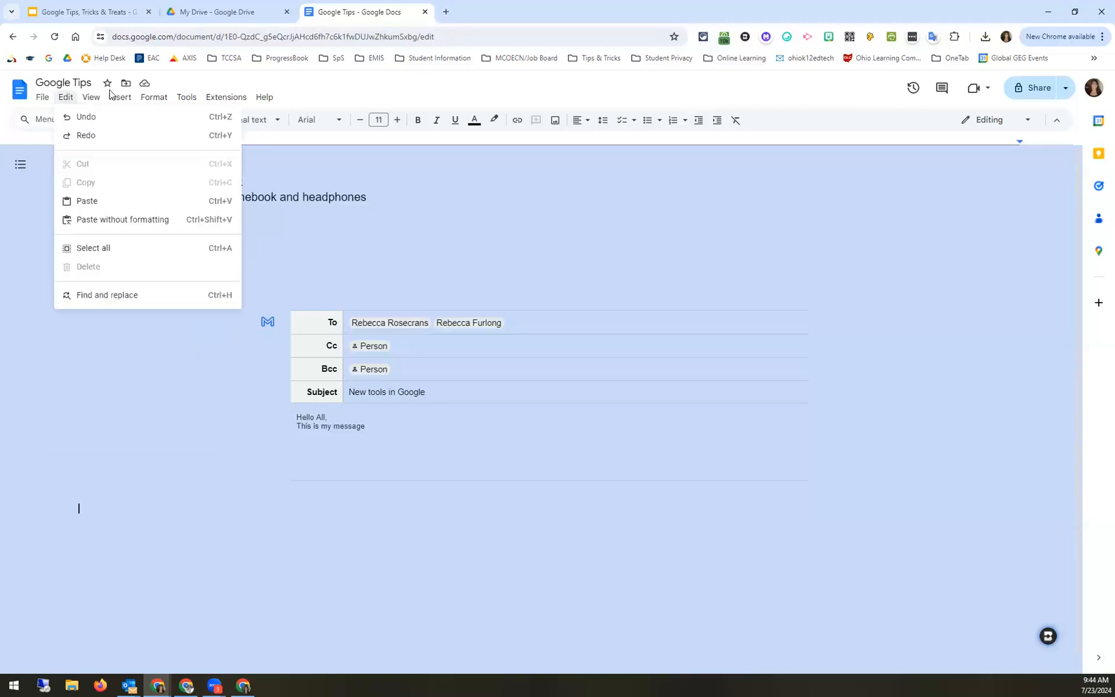
pyautogui.moveTo(44, 101)
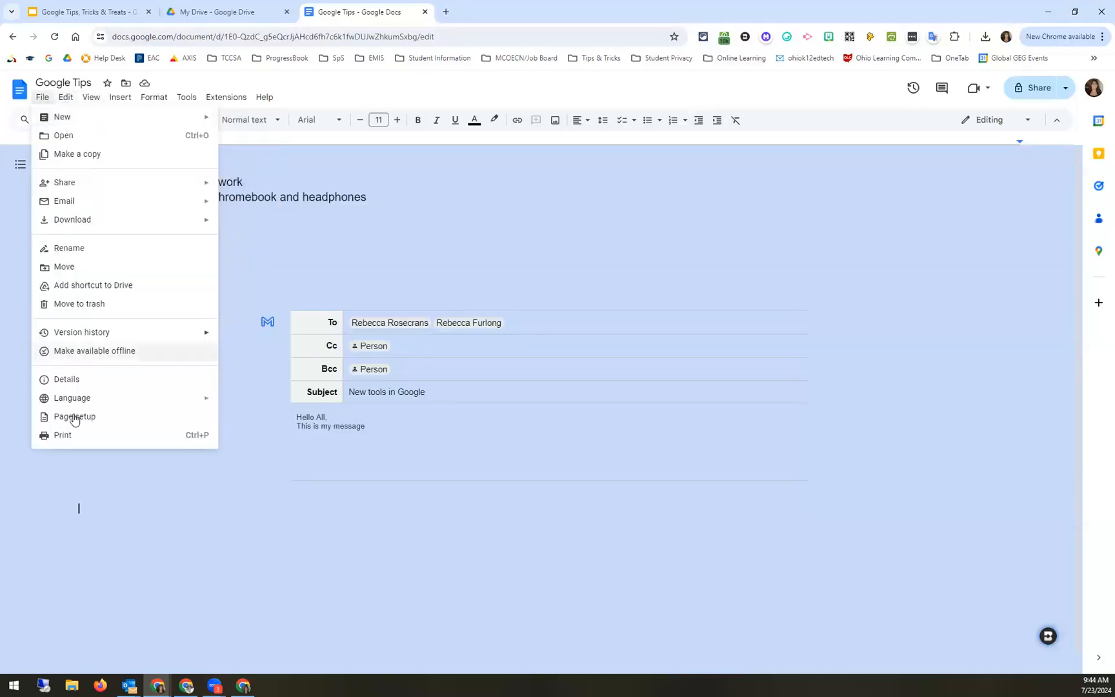
pyautogui.moveTo(152, 101)
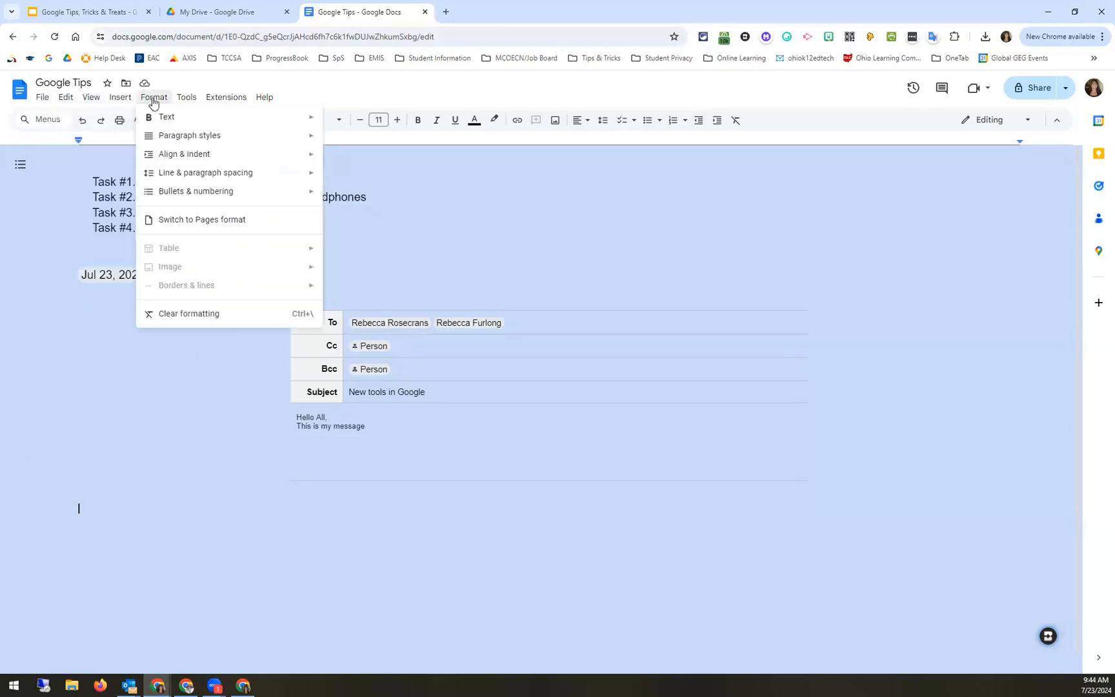
pyautogui.click(188, 222)
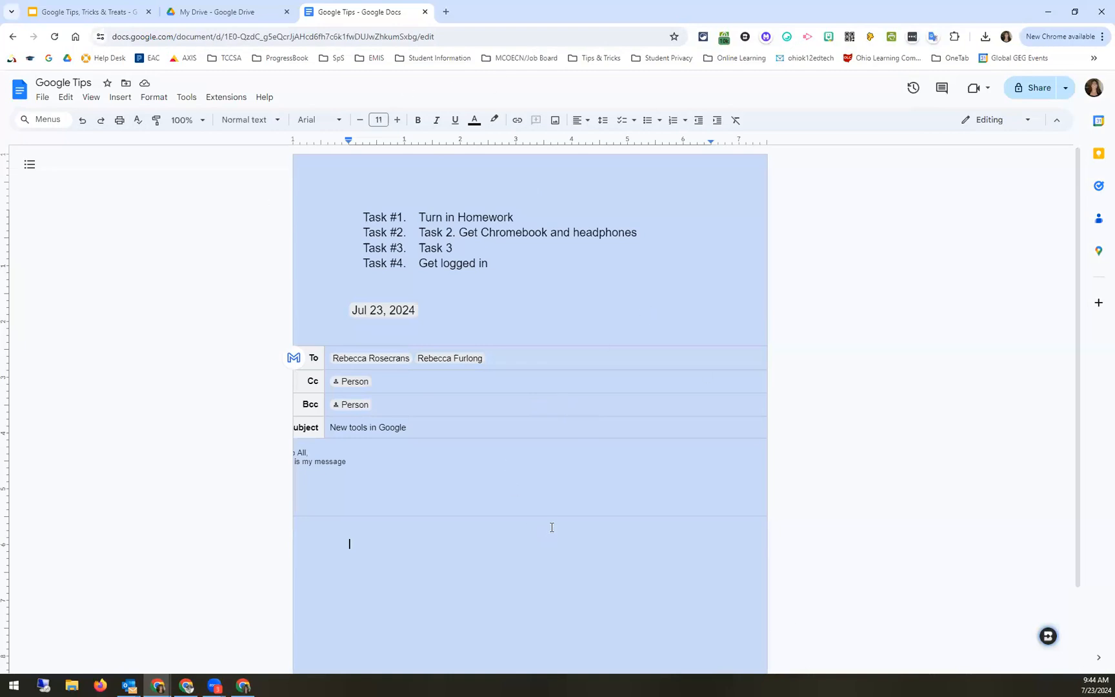
# Insert a table of three columns and five rows below the email draft, with the headers Name, Grade and Sport.
pyautogui.click(118, 98)
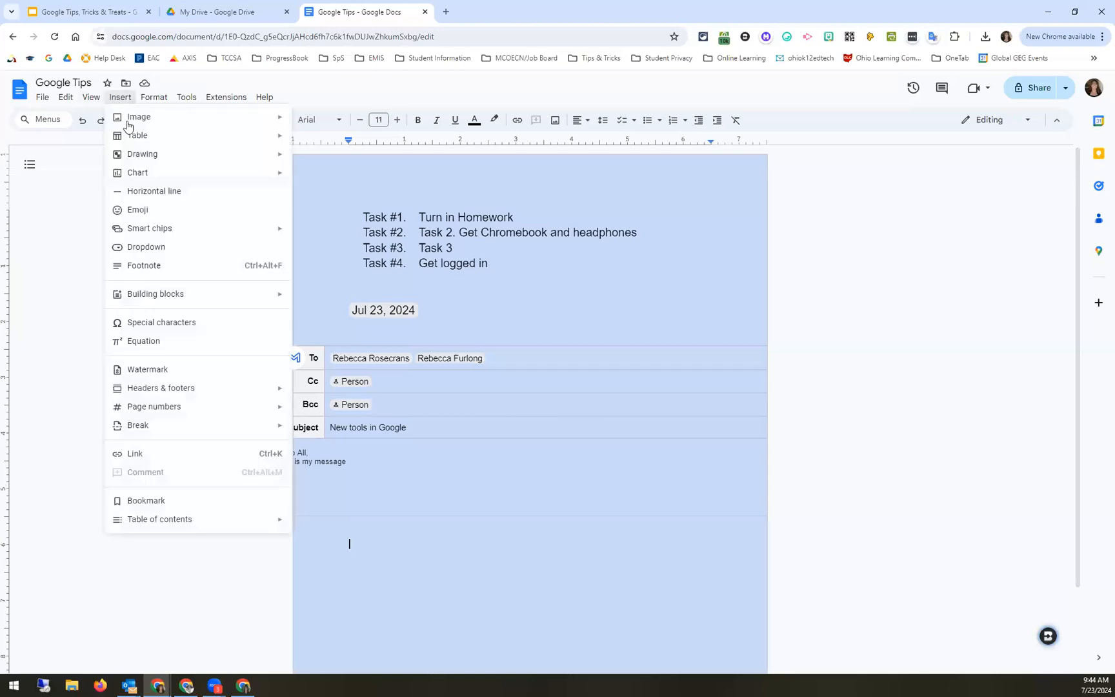
pyautogui.moveTo(241, 139)
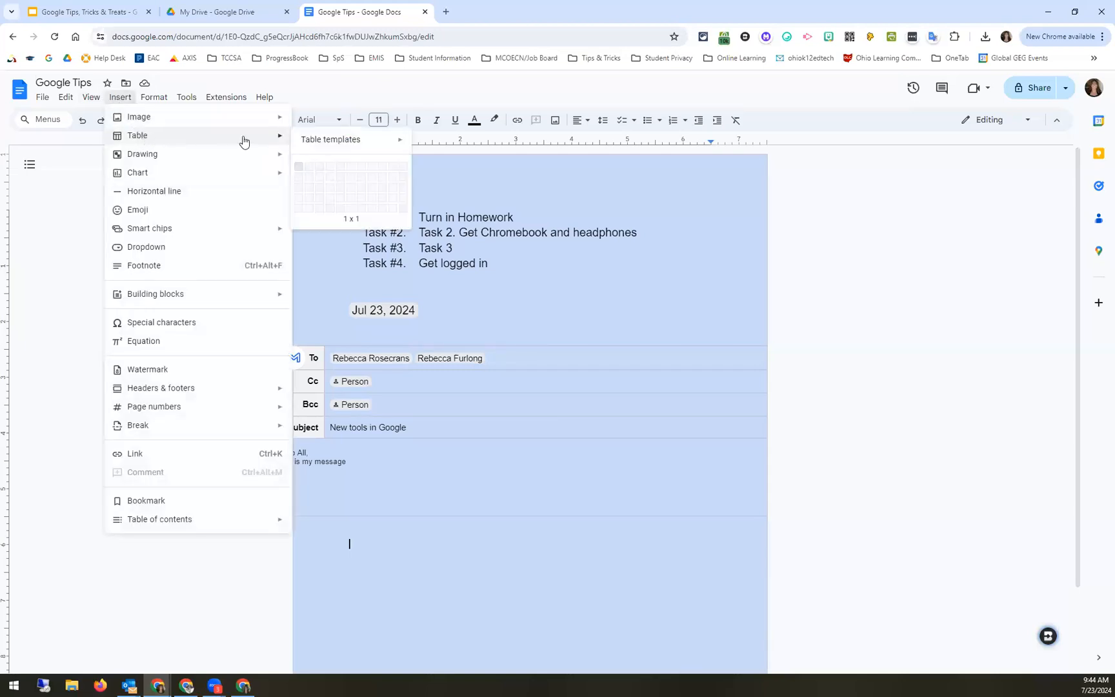
pyautogui.click(319, 206)
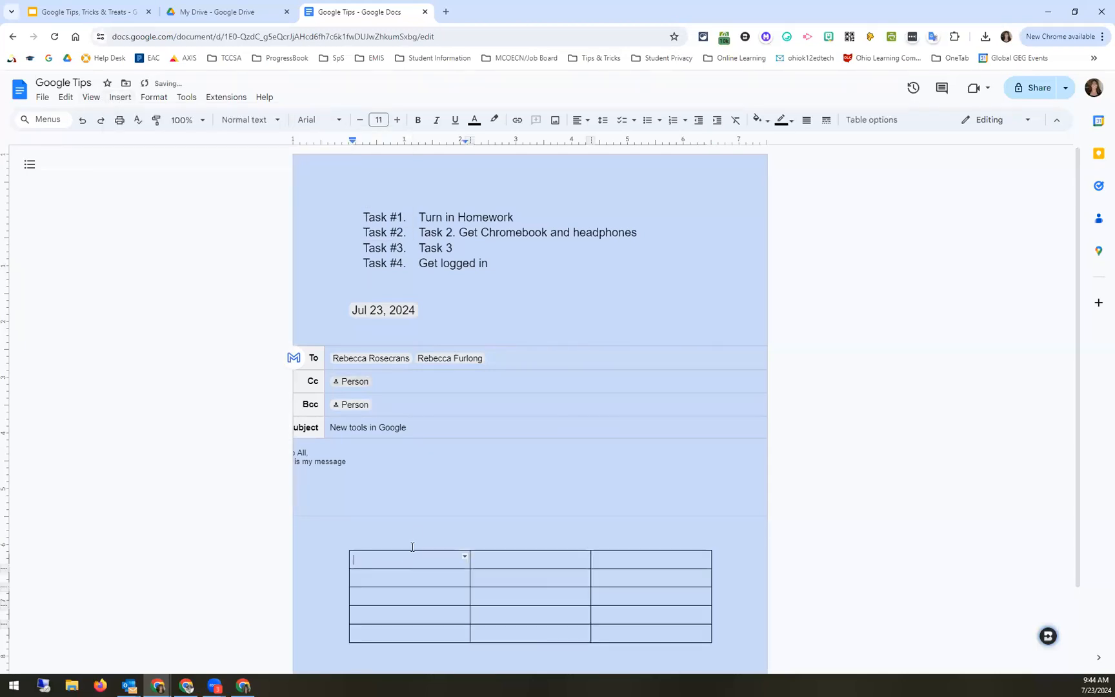
pyautogui.write('Ne')
pyautogui.write('me')
pyautogui.press('Tab')
pyautogui.write('Grade')
pyautogui.press('Tab')
pyautogui.write('Sport')
# Fill the table's second row with a sample student's first name, grade 8 and the sport Volleyball.
pyautogui.click(495, 574)
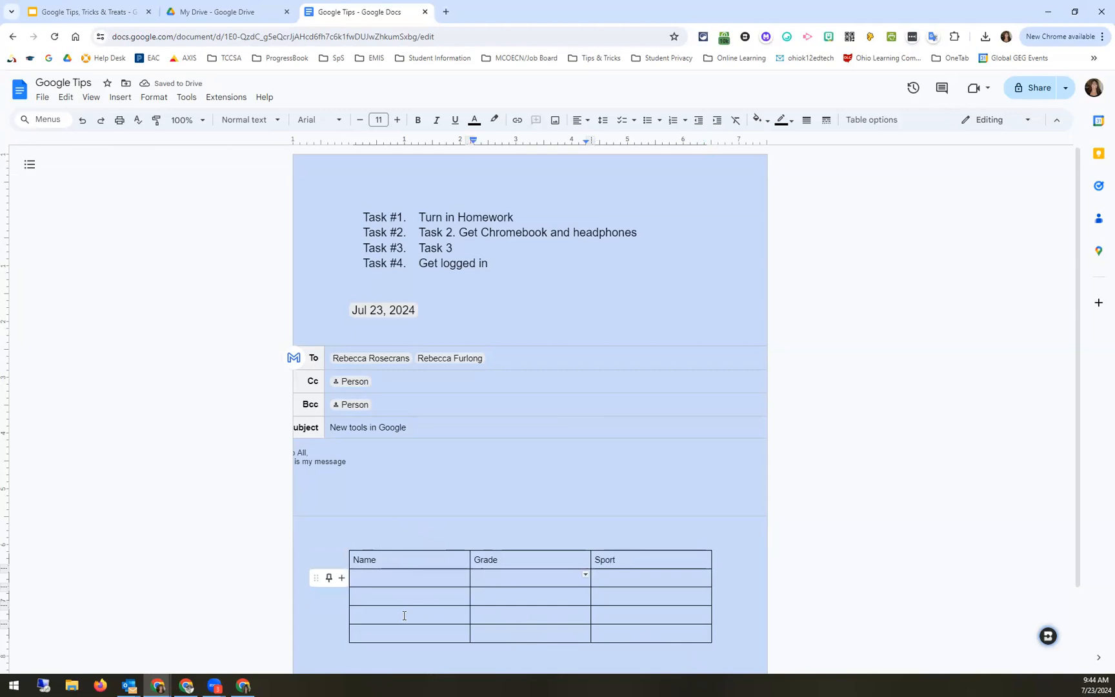
pyautogui.click(406, 578)
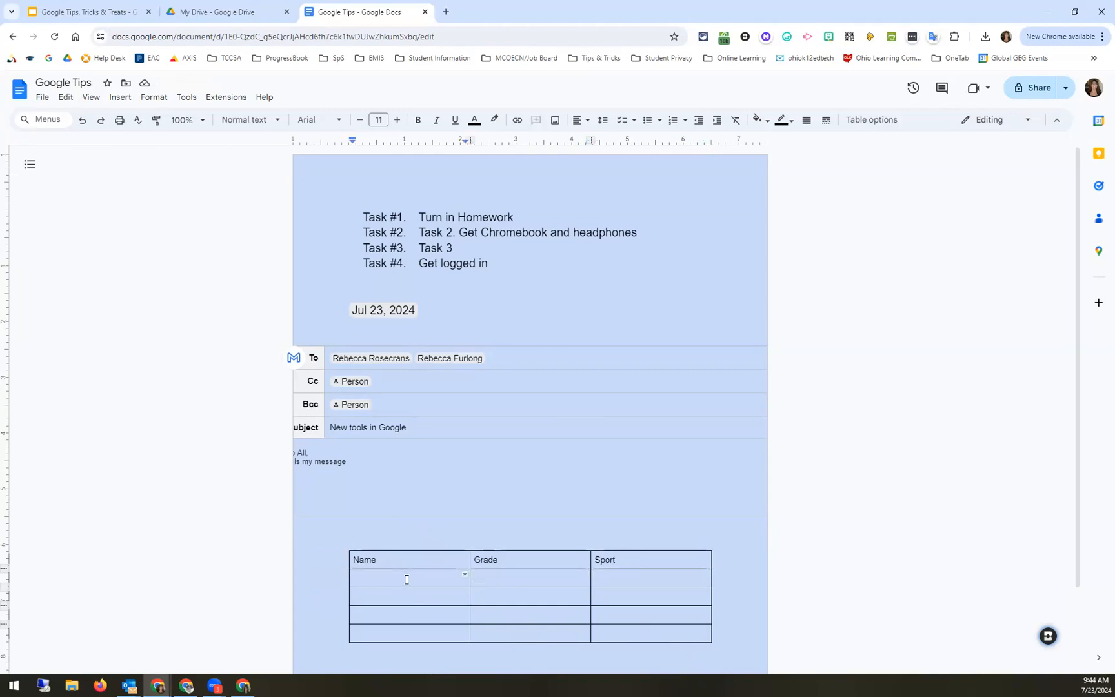
pyautogui.write('Susie')
pyautogui.press('Tab')
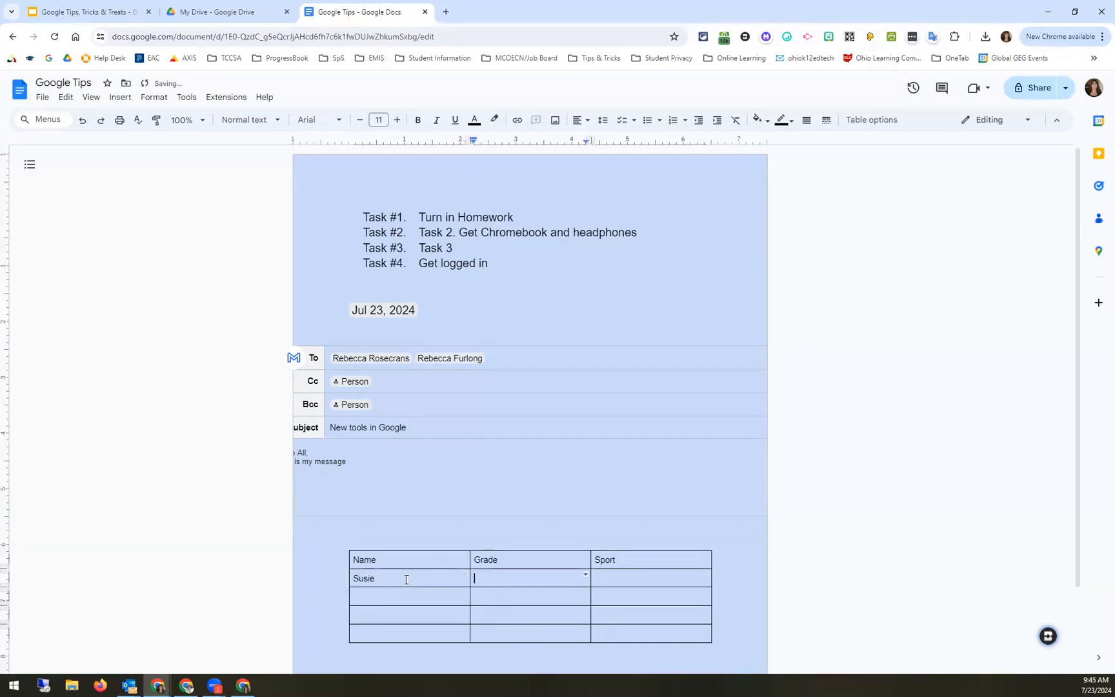
pyautogui.write('8')
pyautogui.press('Tab')
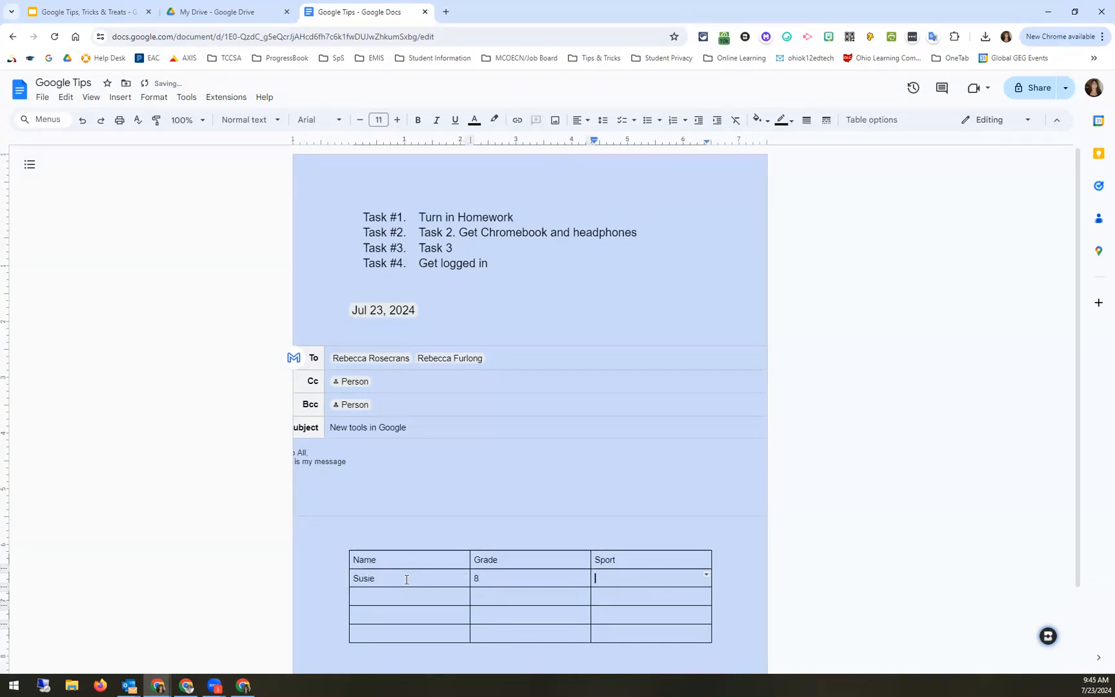
pyautogui.write('Volleyball')
pyautogui.click(376, 596)
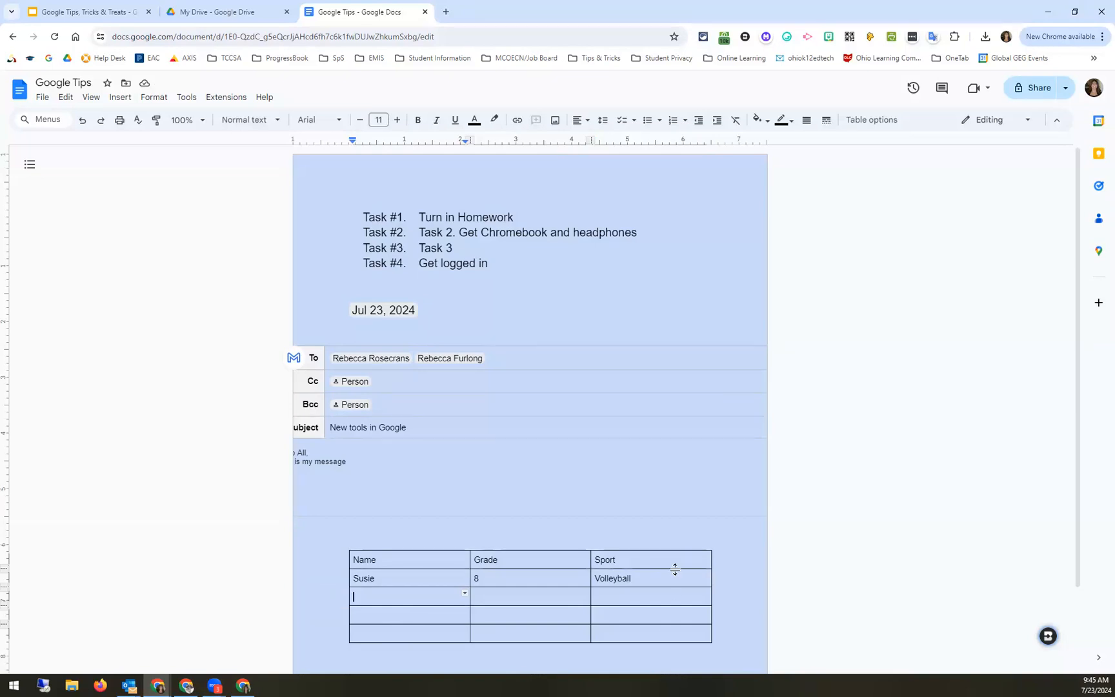
# Set all of the table's borders to the light blue that matches the page background.
pyautogui.click(400, 560)
pyautogui.keyDown('shift'); pyautogui.click(615, 631); pyautogui.keyUp('shift')
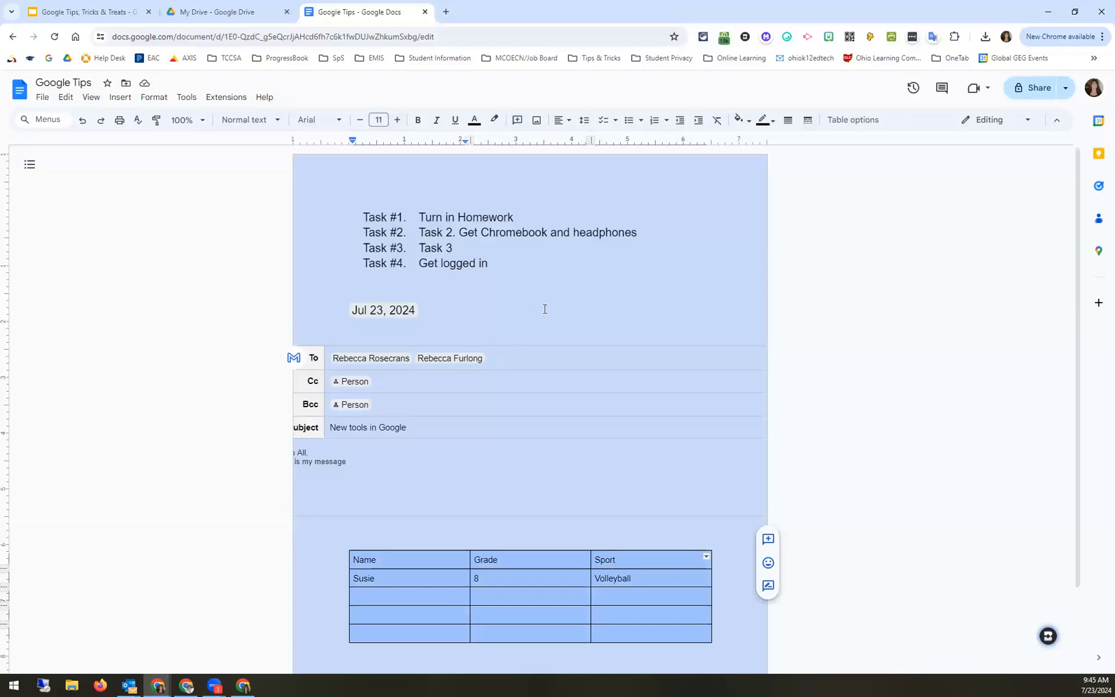
pyautogui.click(775, 124)
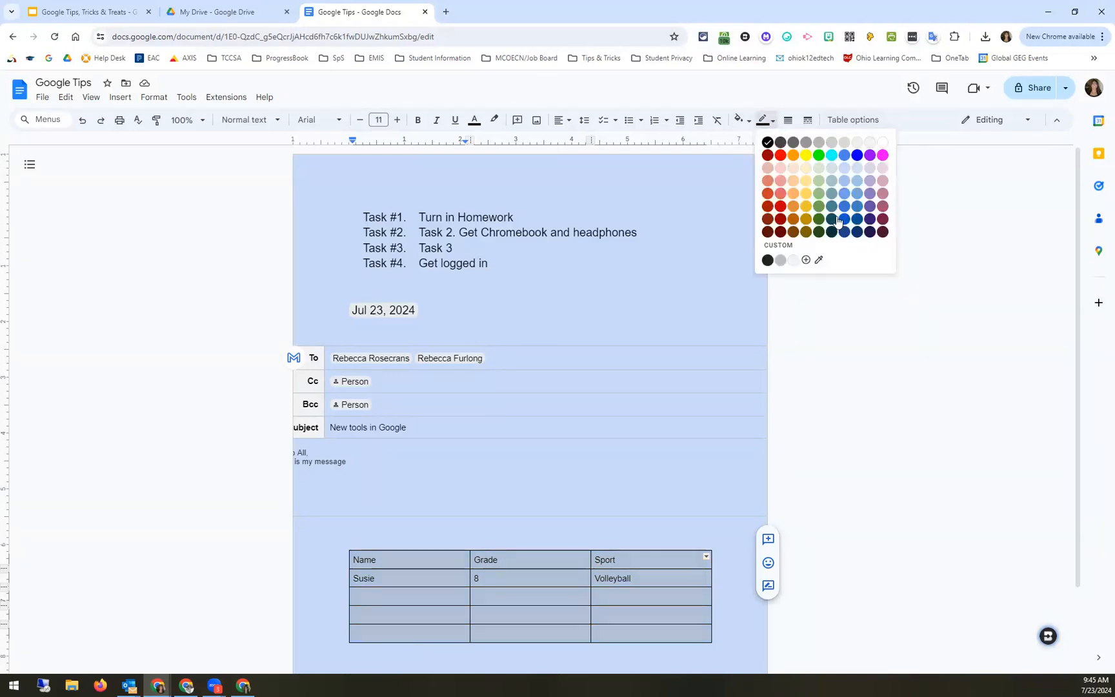
pyautogui.click(844, 170)
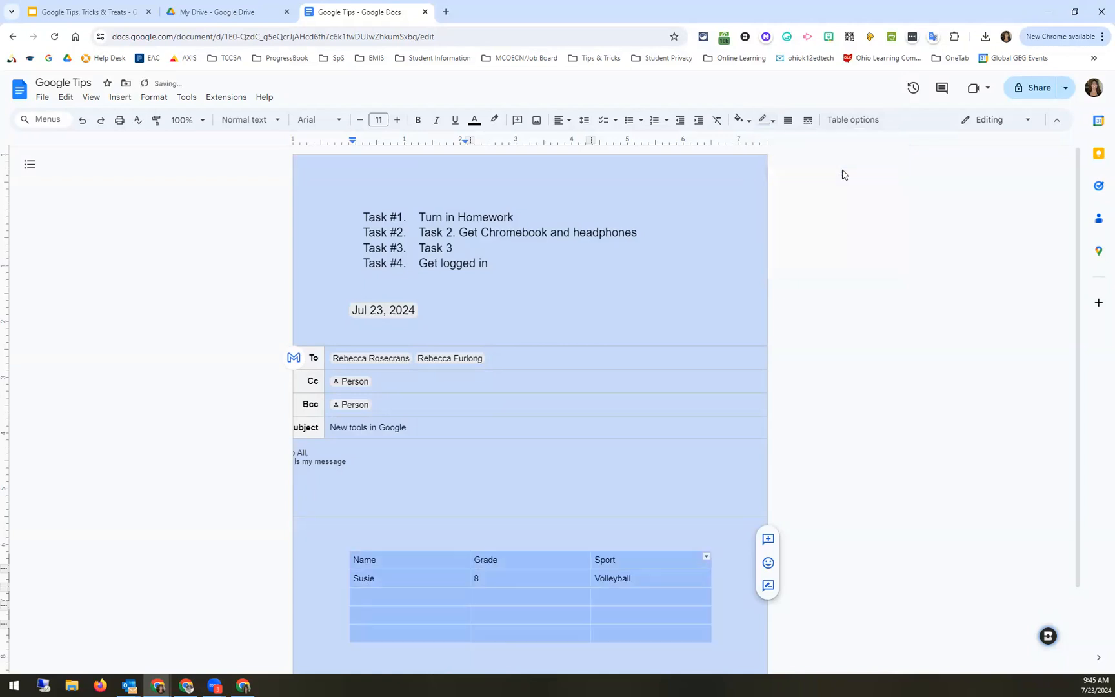
pyautogui.click(669, 516)
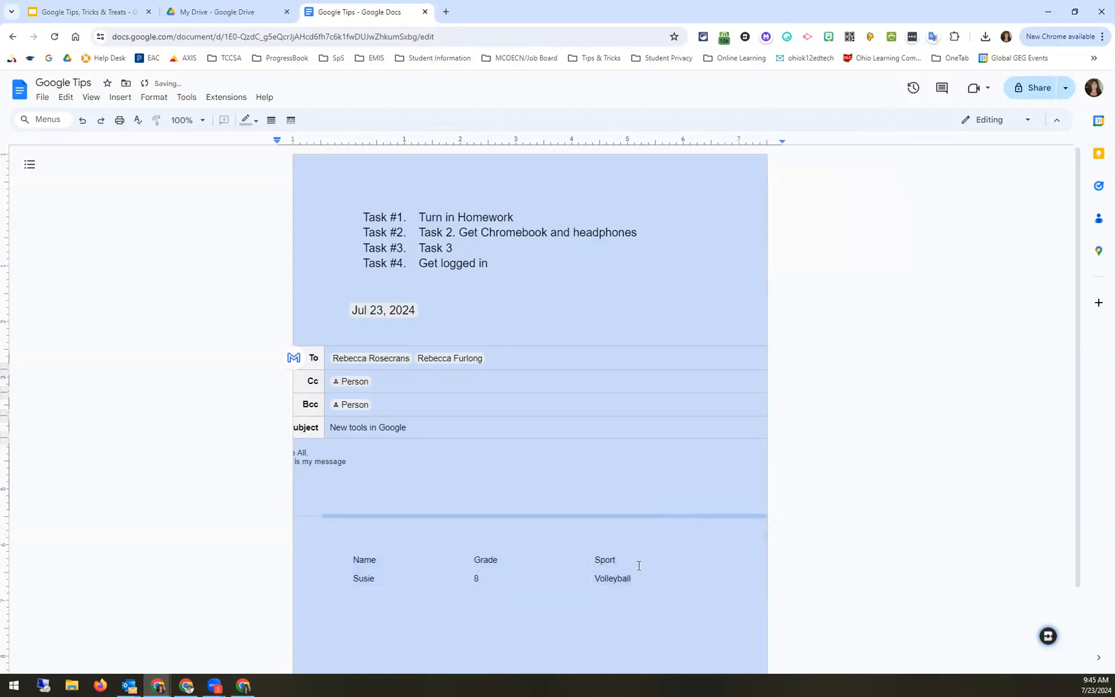
pyautogui.click(378, 617)
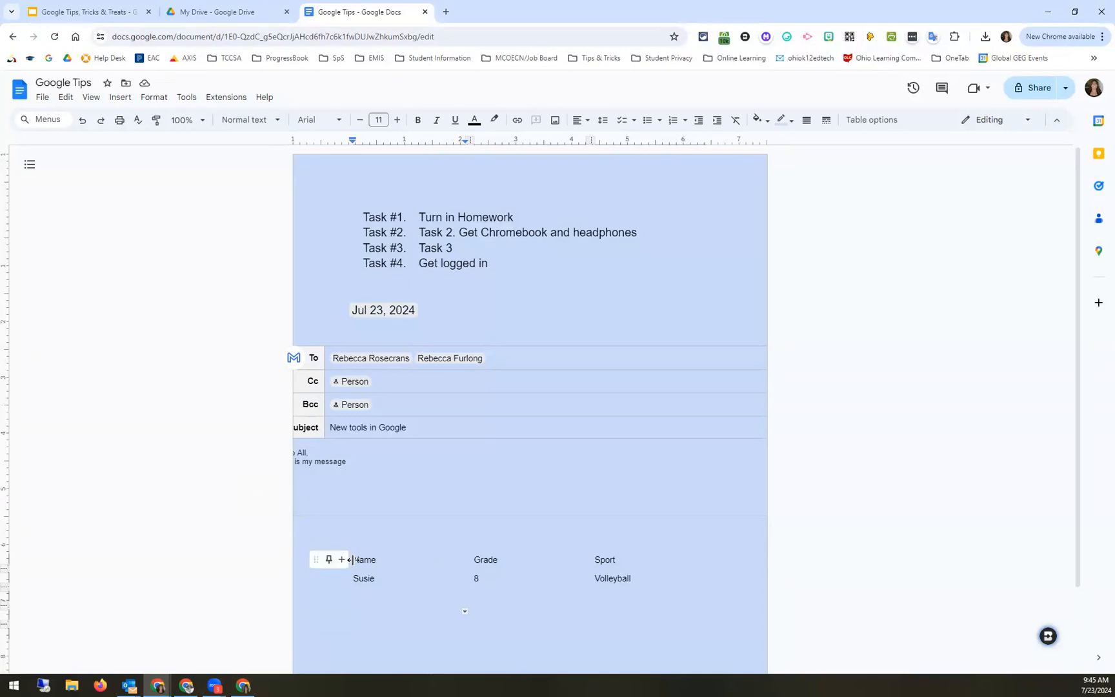
# Set the whole table's border color to black and its border width to 0pt.
pyautogui.moveTo(351, 560); pyautogui.dragTo(667, 630)
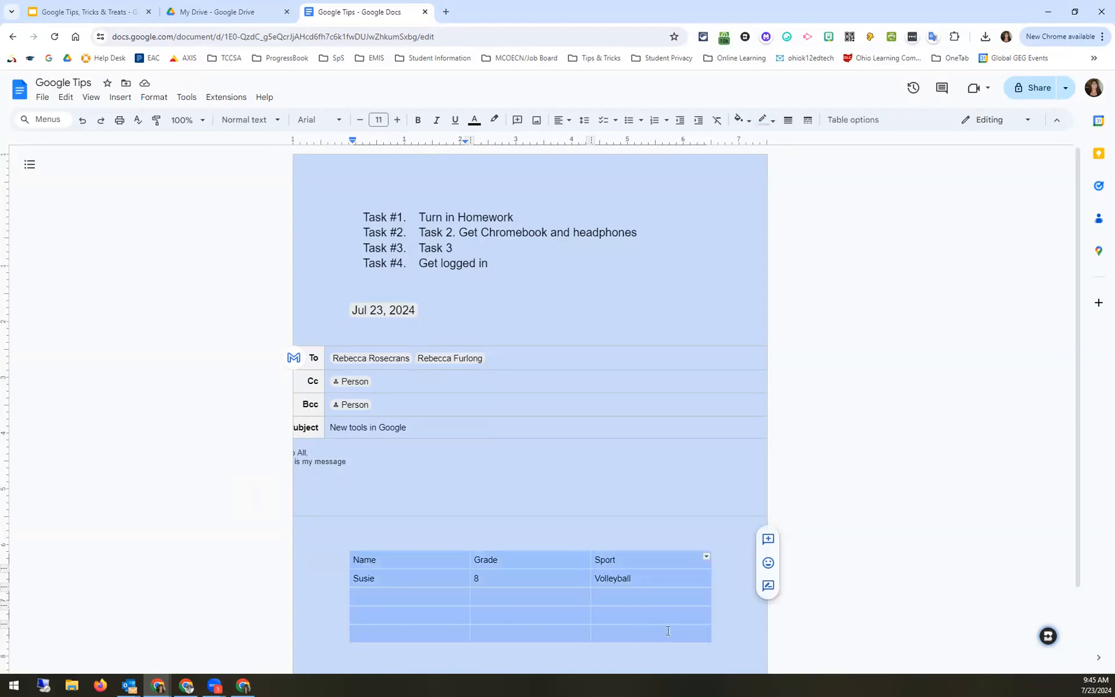
pyautogui.click(769, 121)
pyautogui.click(768, 142)
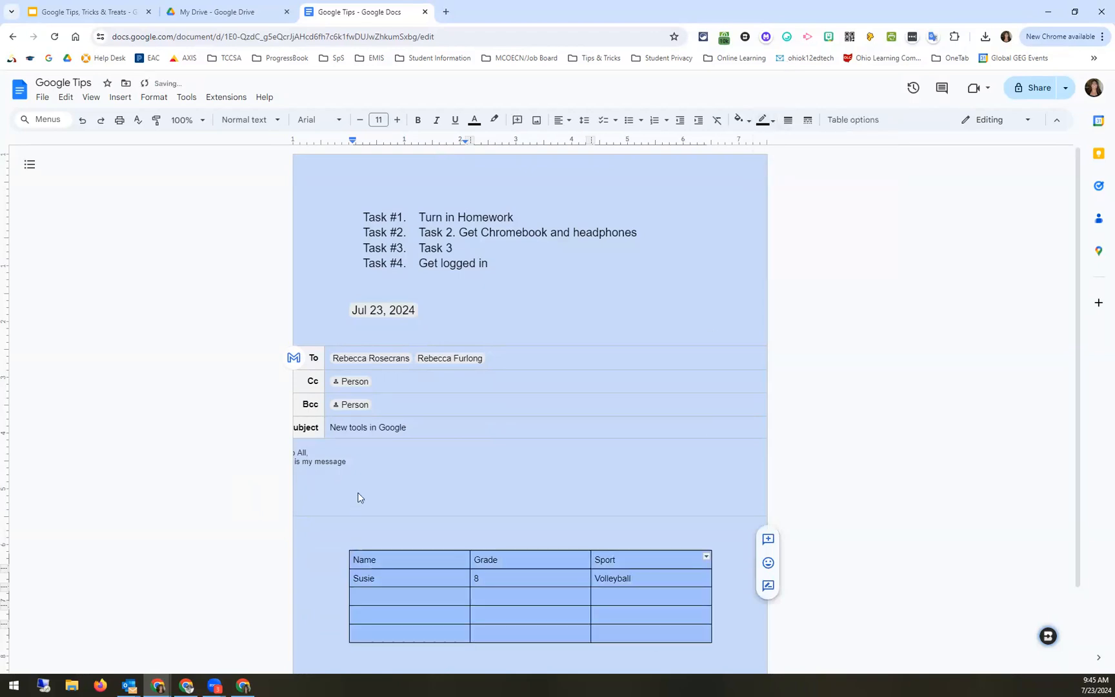
pyautogui.click(788, 120)
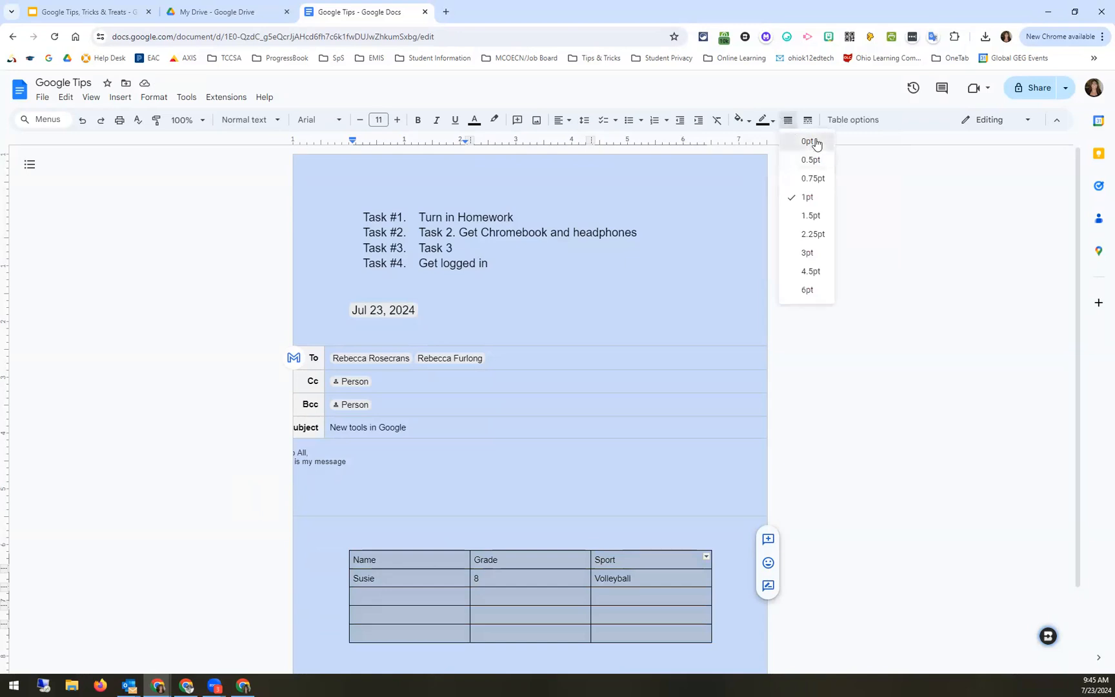
pyautogui.click(807, 141)
pyautogui.click(521, 543)
# Fill the table's third row with another student's first name, grade 8 and the sport Football.
pyautogui.click(685, 588)
pyautogui.press('Tab')
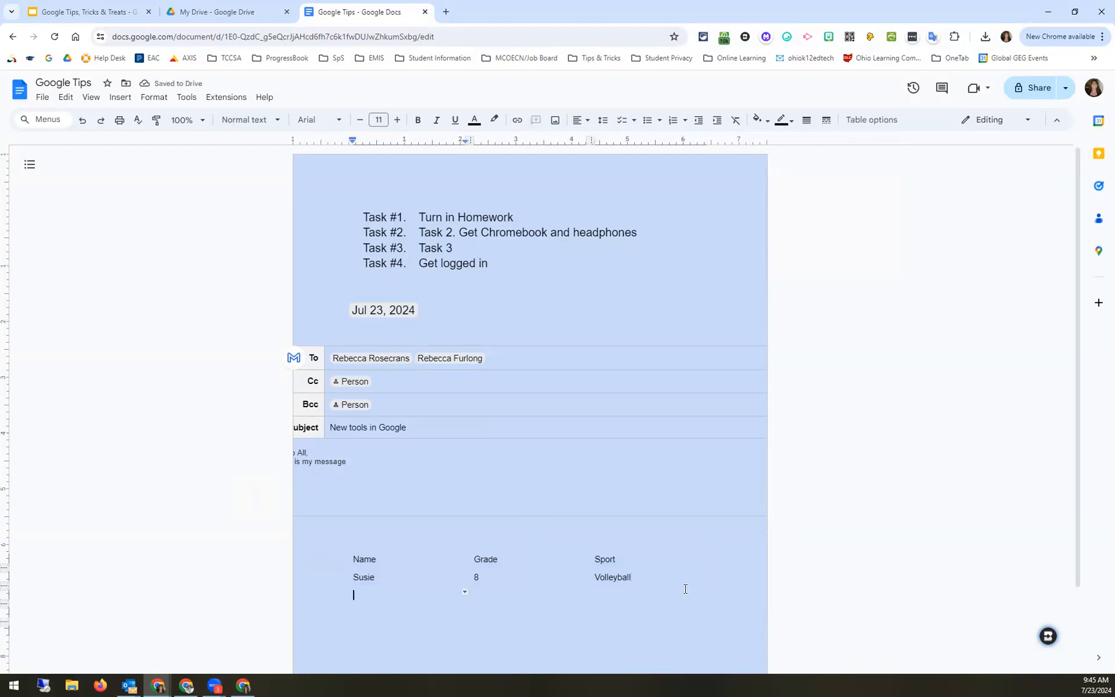
pyautogui.write('Mike')
pyautogui.press('Tab')
pyautogui.write('8')
pyautogui.press('Tab')
pyautogui.write('Football')
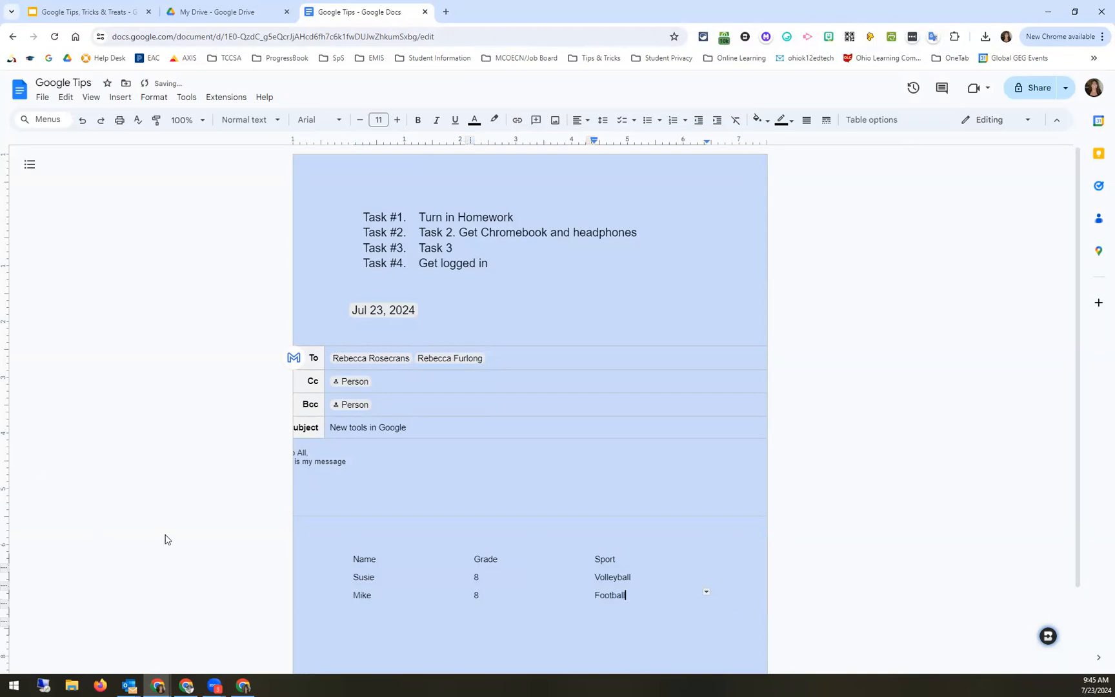
# Add blank space below the table, switch to Snip & Sketch and capture the browser's upper-right area including the extensions and Share controls.
pyautogui.scroll(-2, 249, 558)
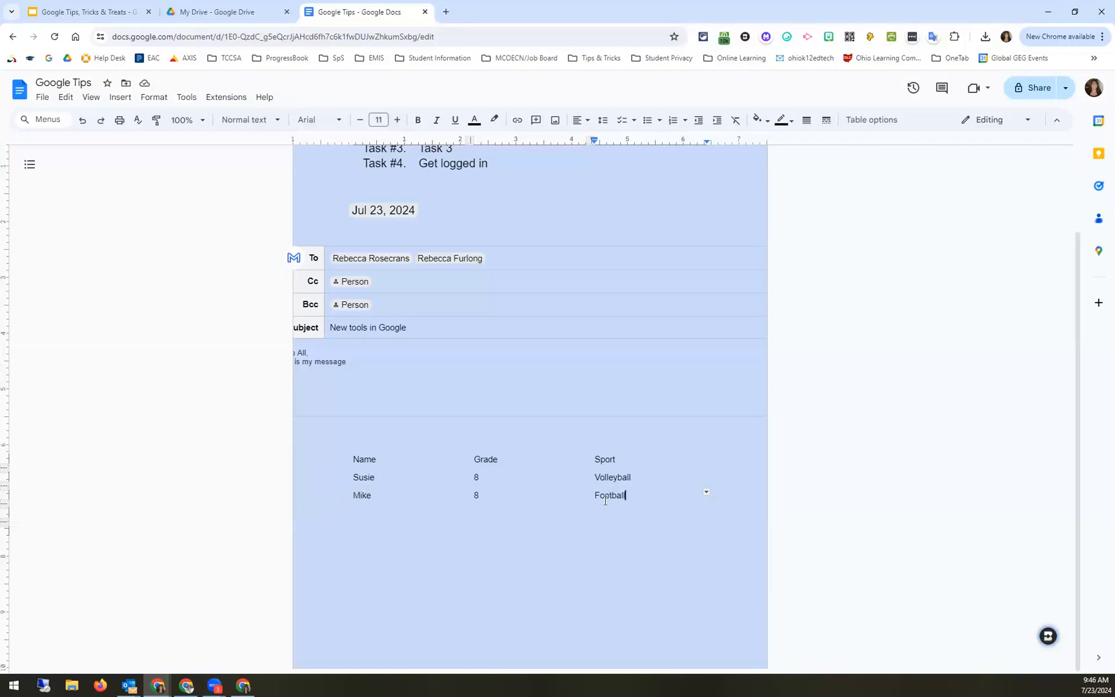
pyautogui.click(735, 552)
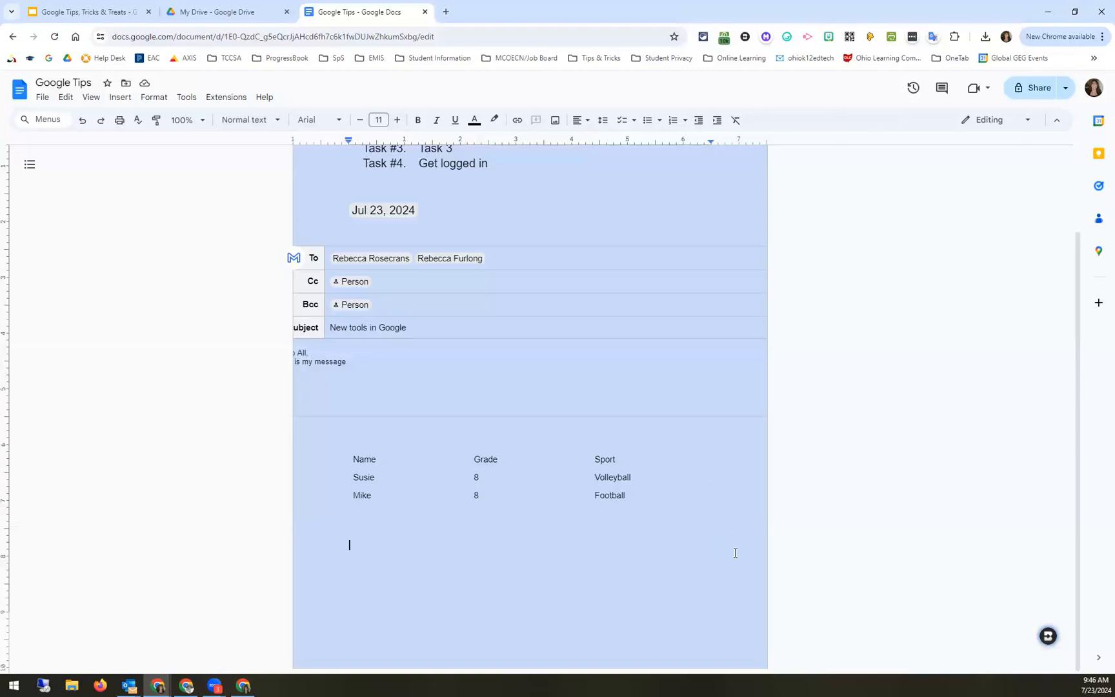
pyautogui.press('Return')
pyautogui.click(614, 515)
pyautogui.click(342, 609)
pyautogui.press('Return')
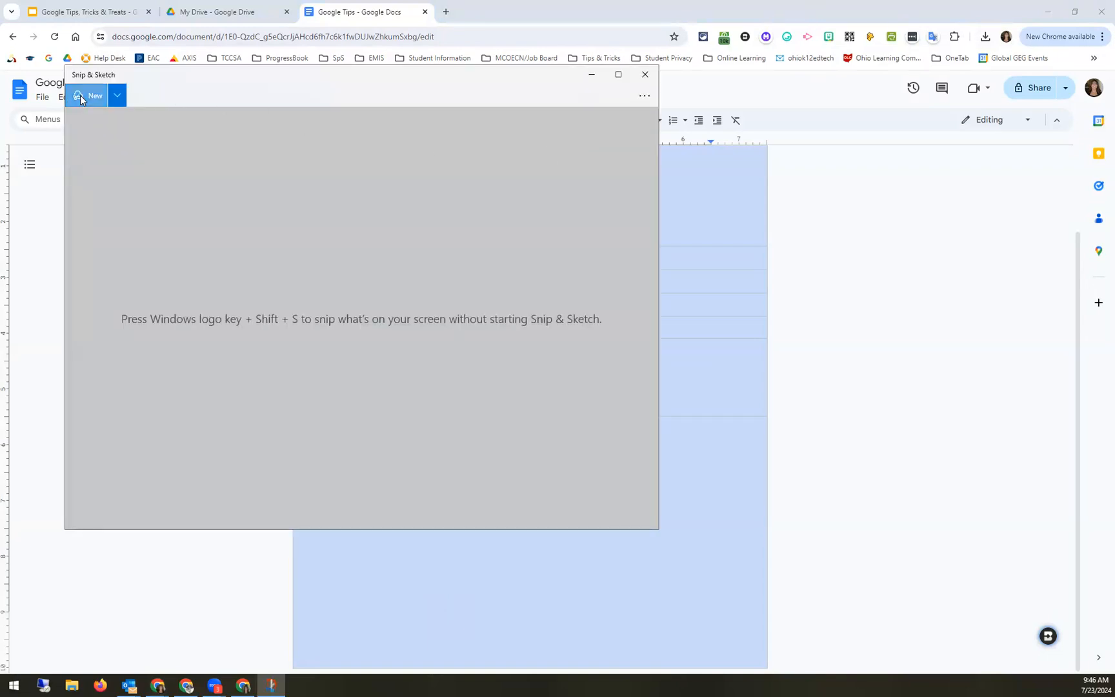
pyautogui.click(80, 97)
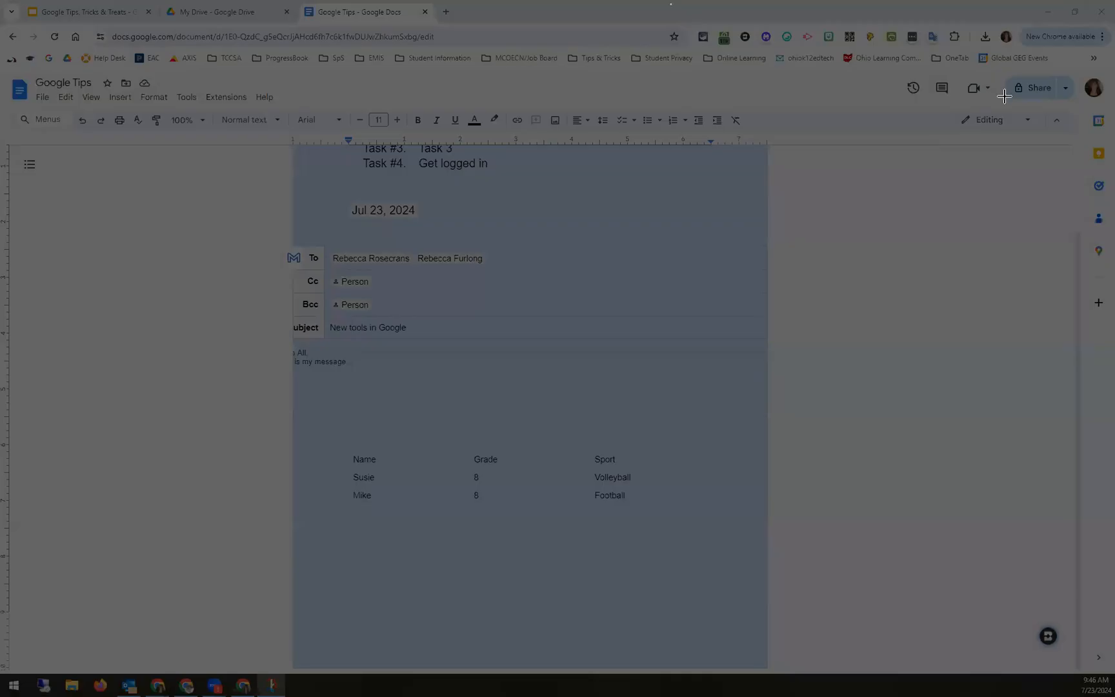
pyautogui.moveTo(670, 4); pyautogui.dragTo(1105, 155)
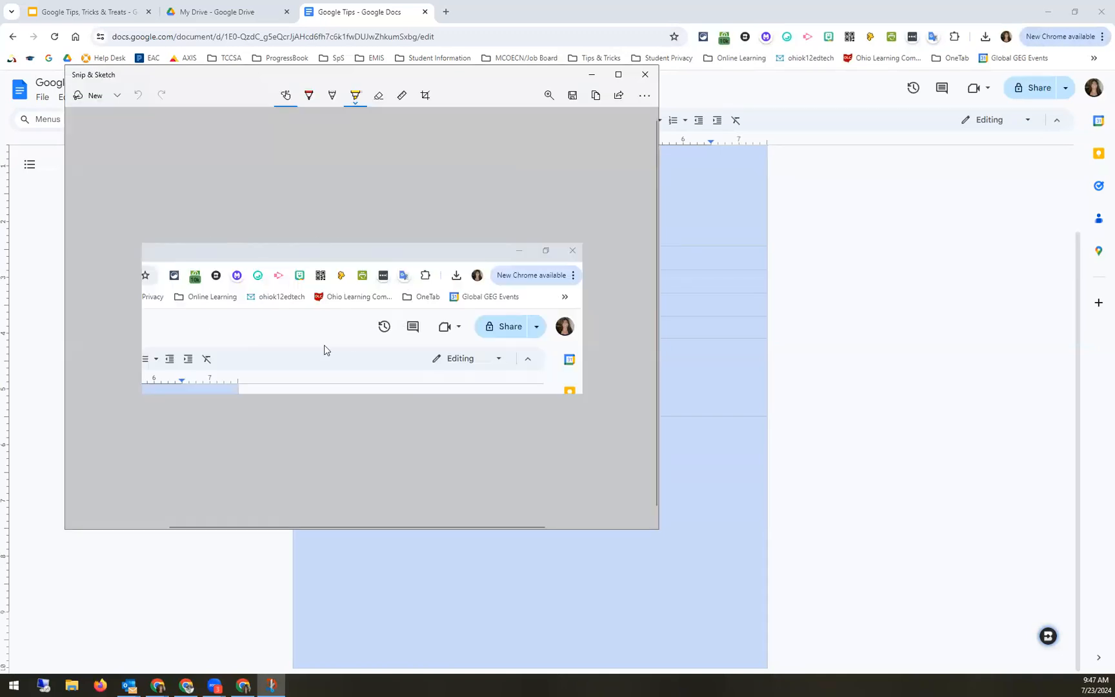
# Return to the document and paste the captured screenshot below the table.
pyautogui.click(597, 97)
pyautogui.click(674, 528)
pyautogui.click(399, 629)
pyautogui.hotkey('ctrl', 'v')
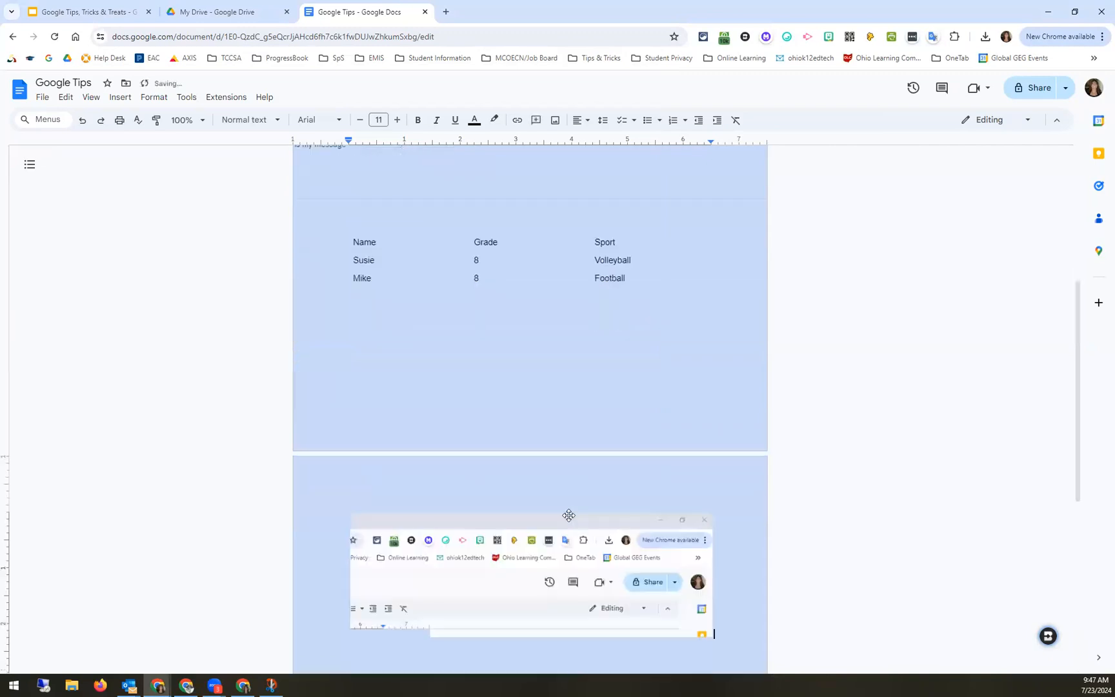
# Start a new drawing on a fresh line below the pasted screenshot and paste the same capture into it.
pyautogui.scroll(-4, 498, 443)
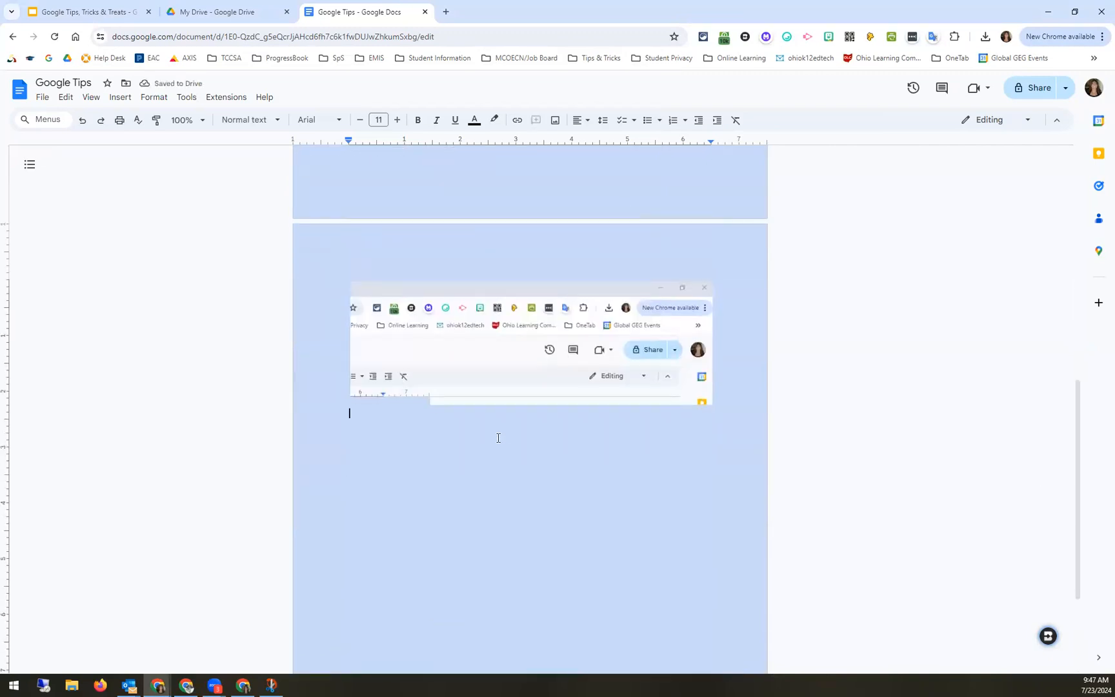
pyautogui.press('Return')
pyautogui.click(119, 98)
pyautogui.moveTo(141, 155)
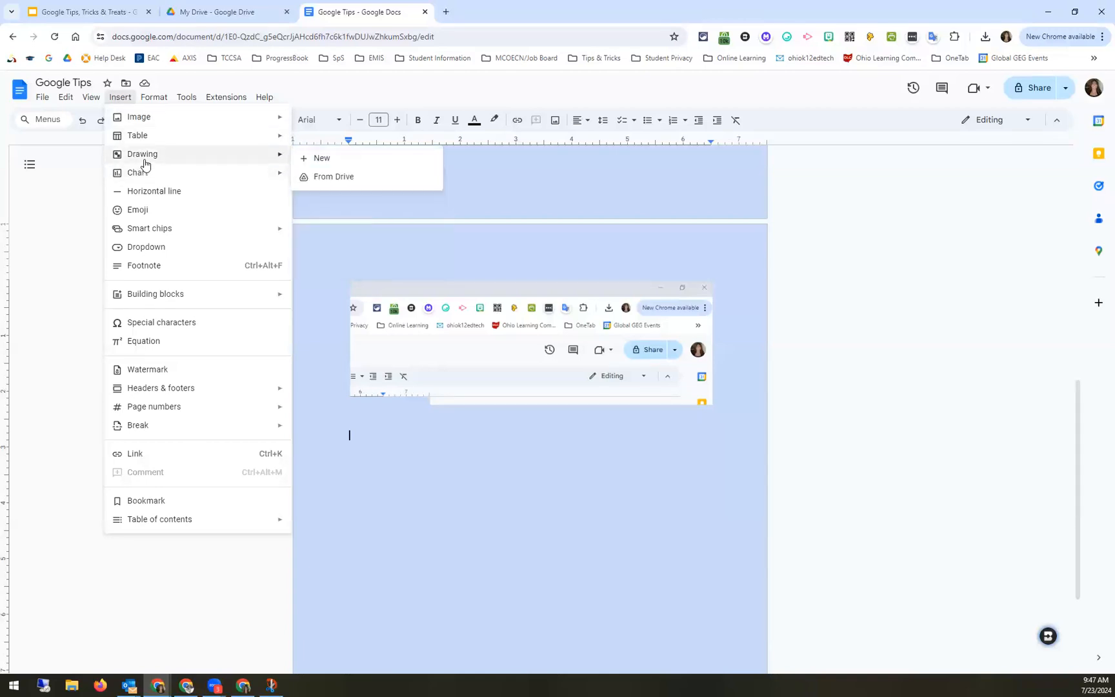
pyautogui.click(326, 162)
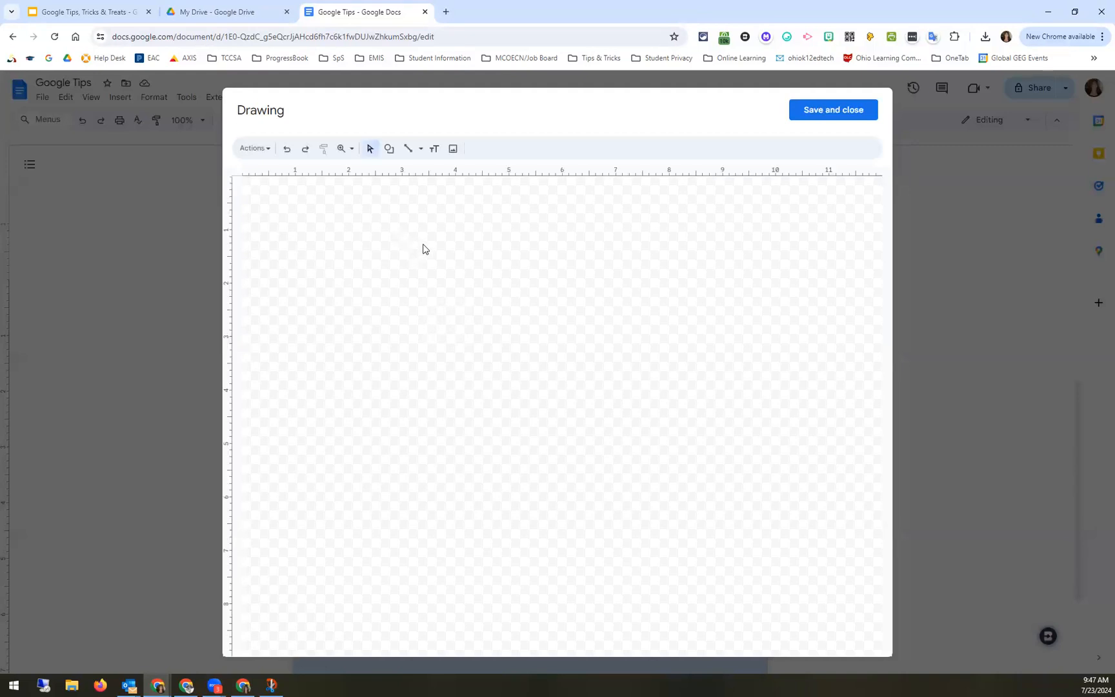
pyautogui.hotkey('ctrl', 'v')
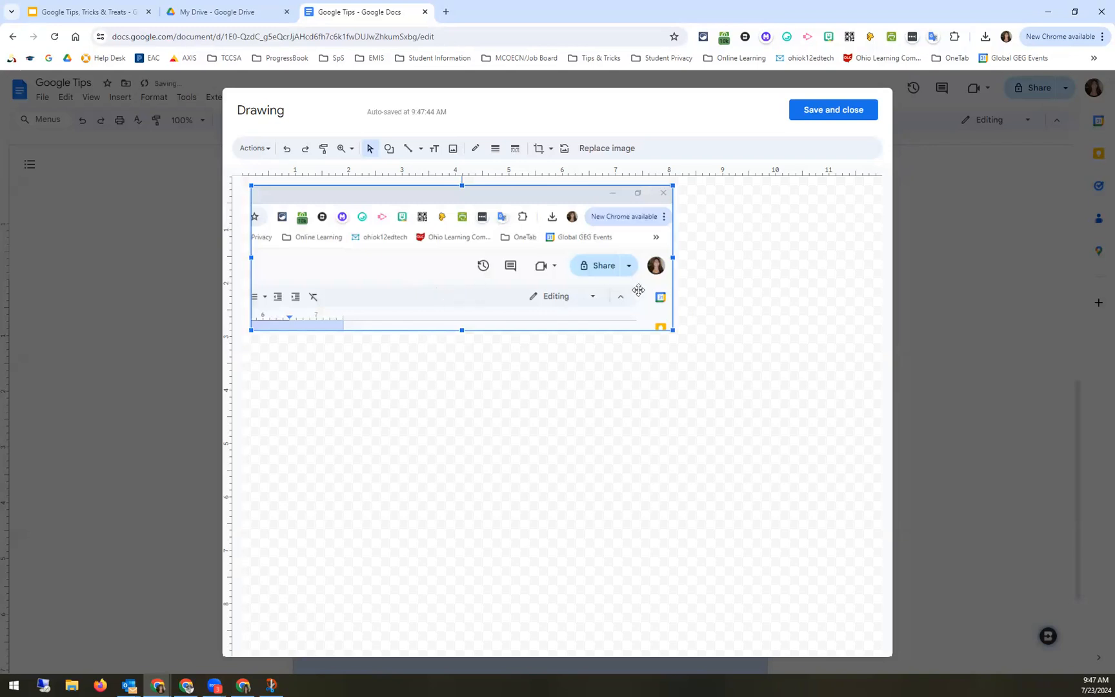
# Draw an arrow pointing at the download icon in the screenshot, and make it red and 4px thick.
pyautogui.click(419, 150)
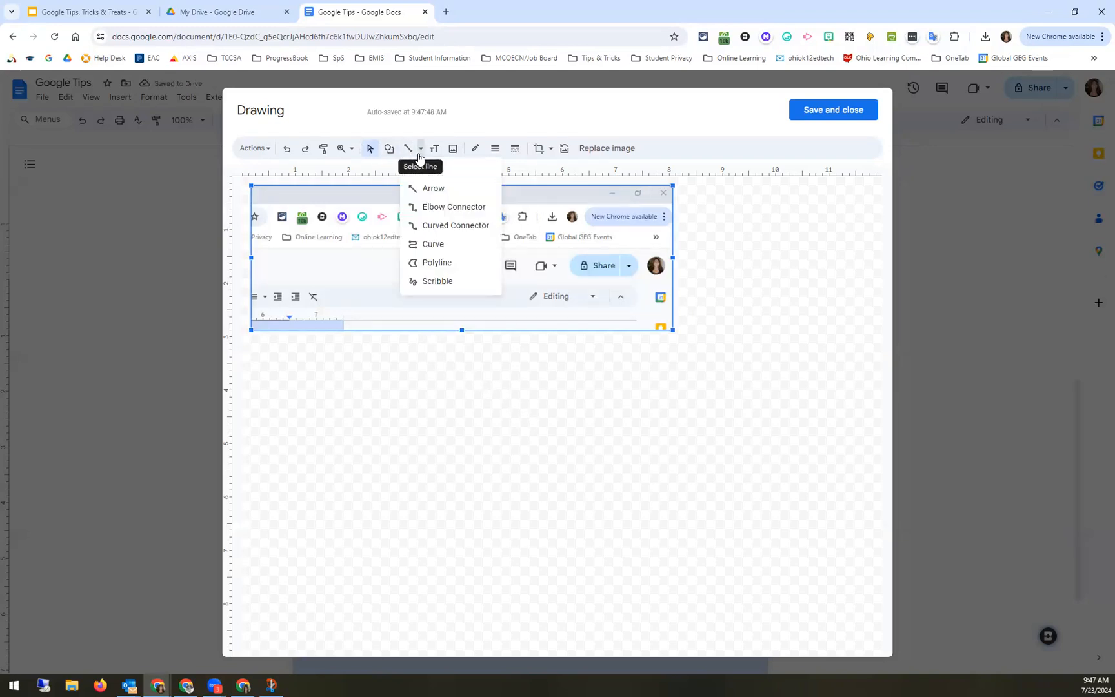
pyautogui.click(415, 189)
pyautogui.moveTo(421, 285); pyautogui.dragTo(540, 224)
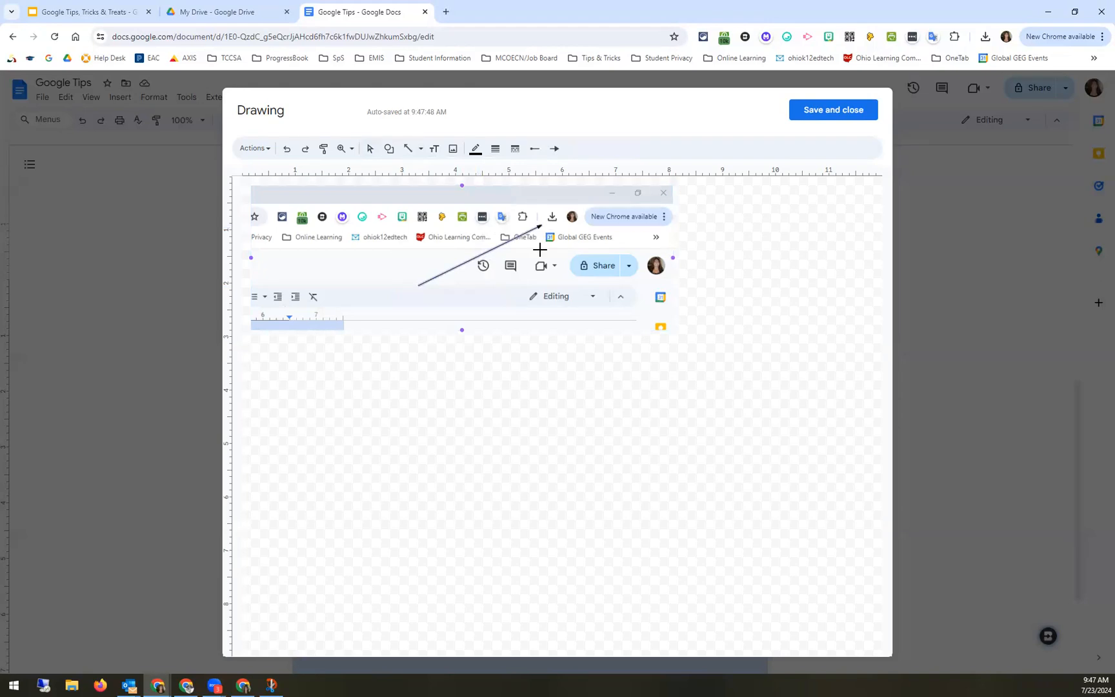
pyautogui.click(475, 149)
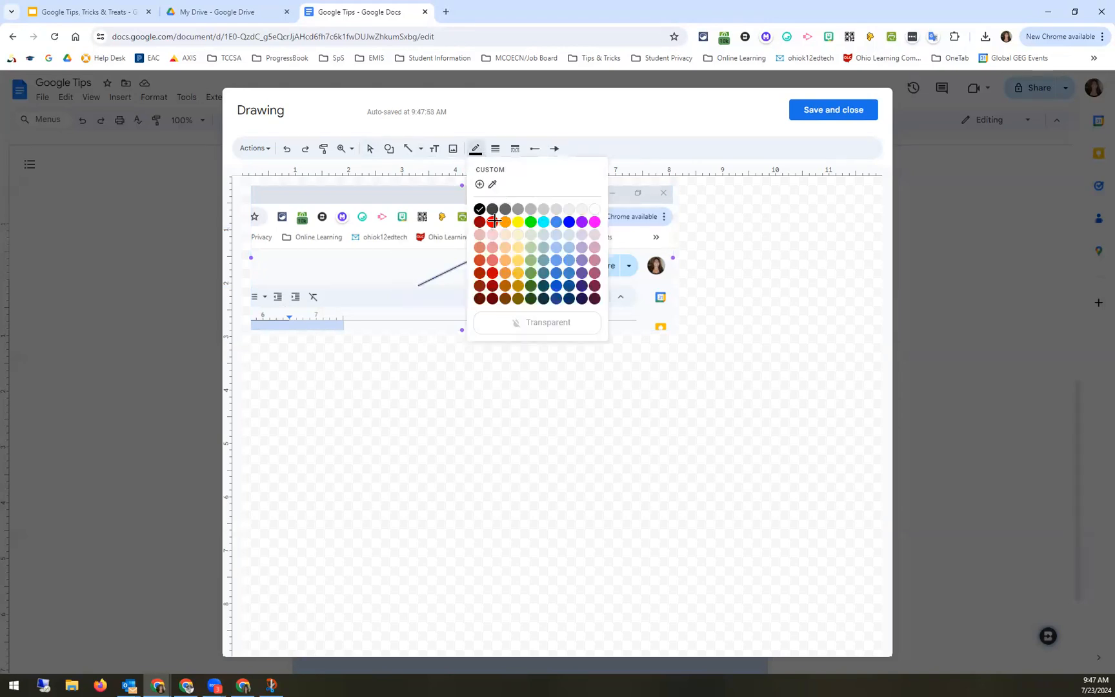
pyautogui.click(490, 222)
pyautogui.click(495, 149)
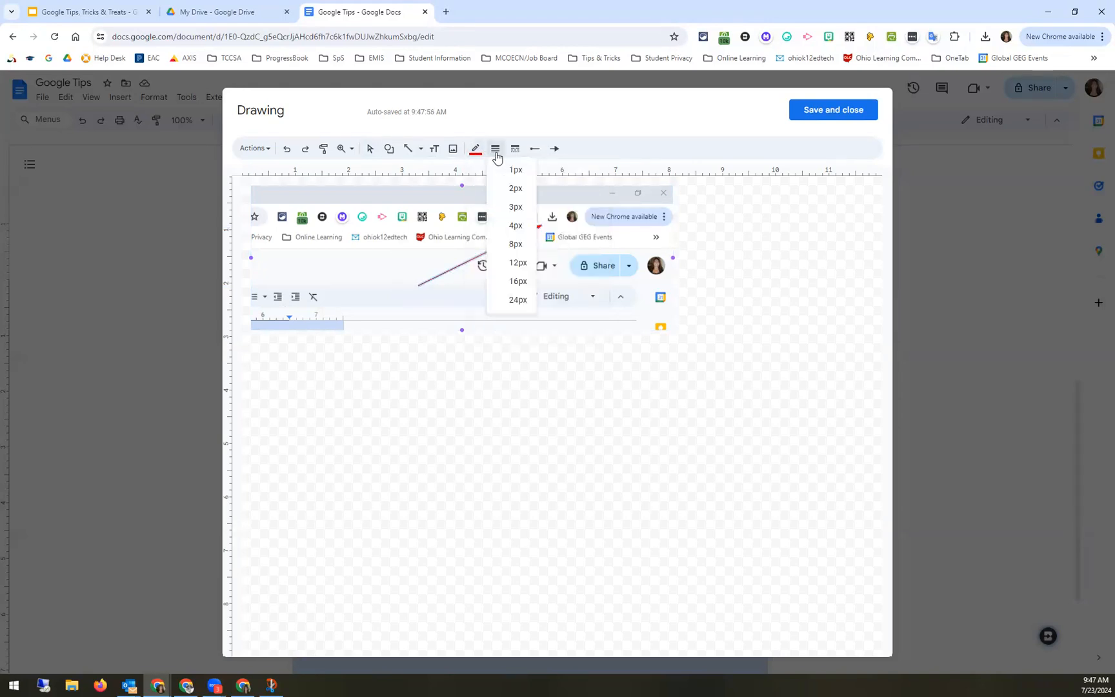
pyautogui.click(526, 223)
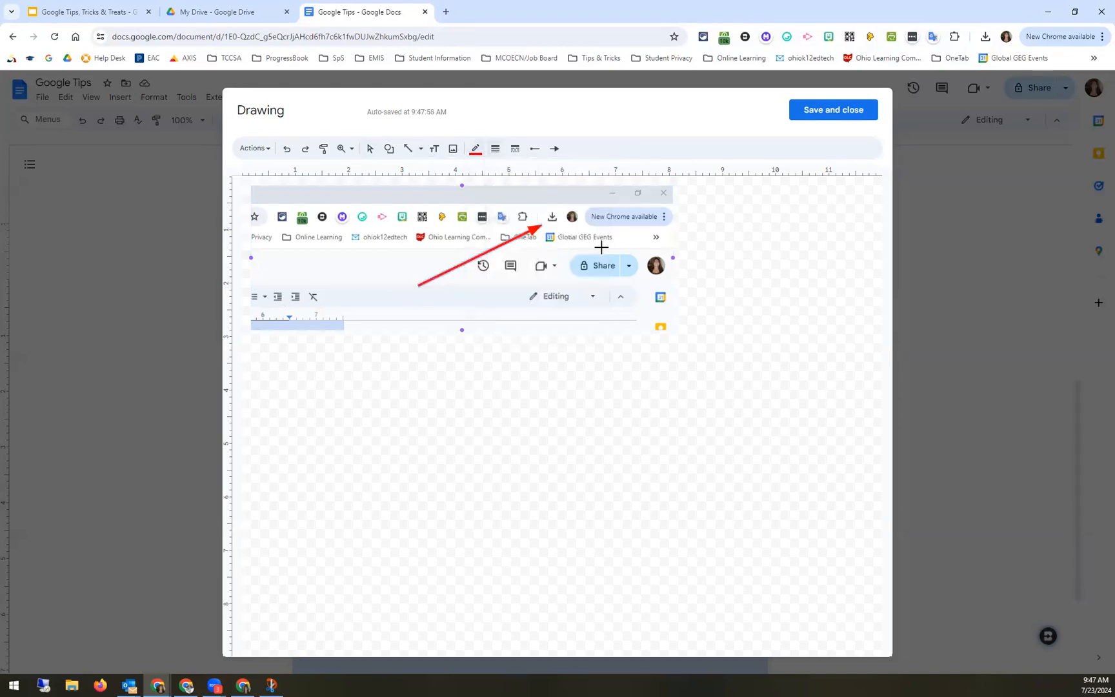
pyautogui.click(389, 149)
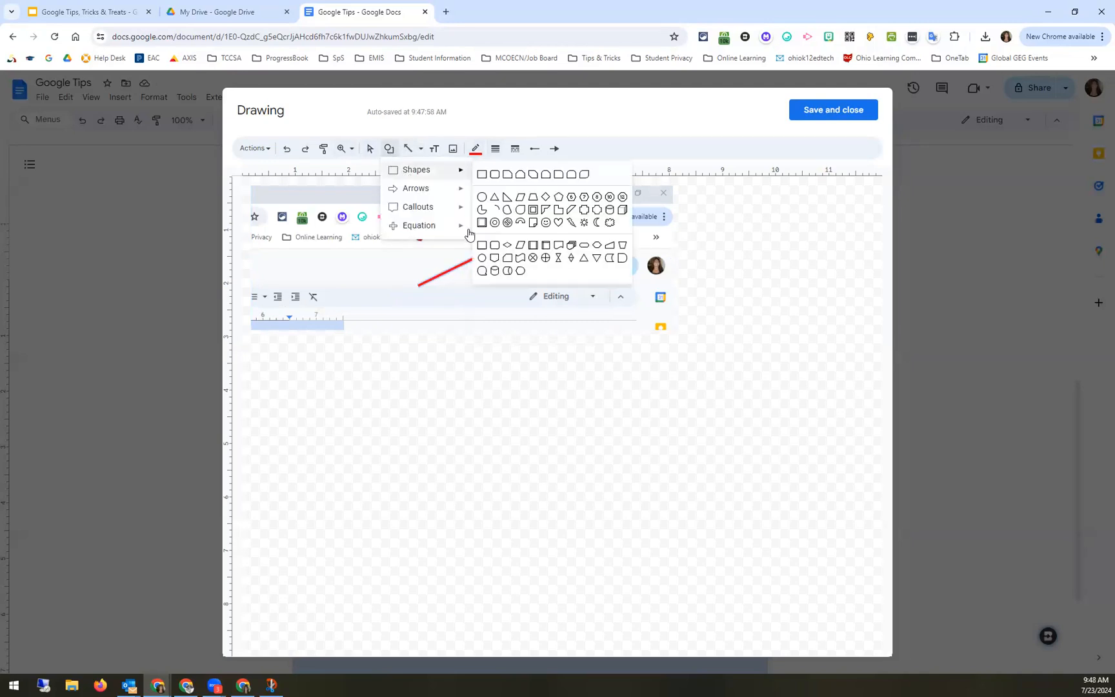
pyautogui.click(493, 259)
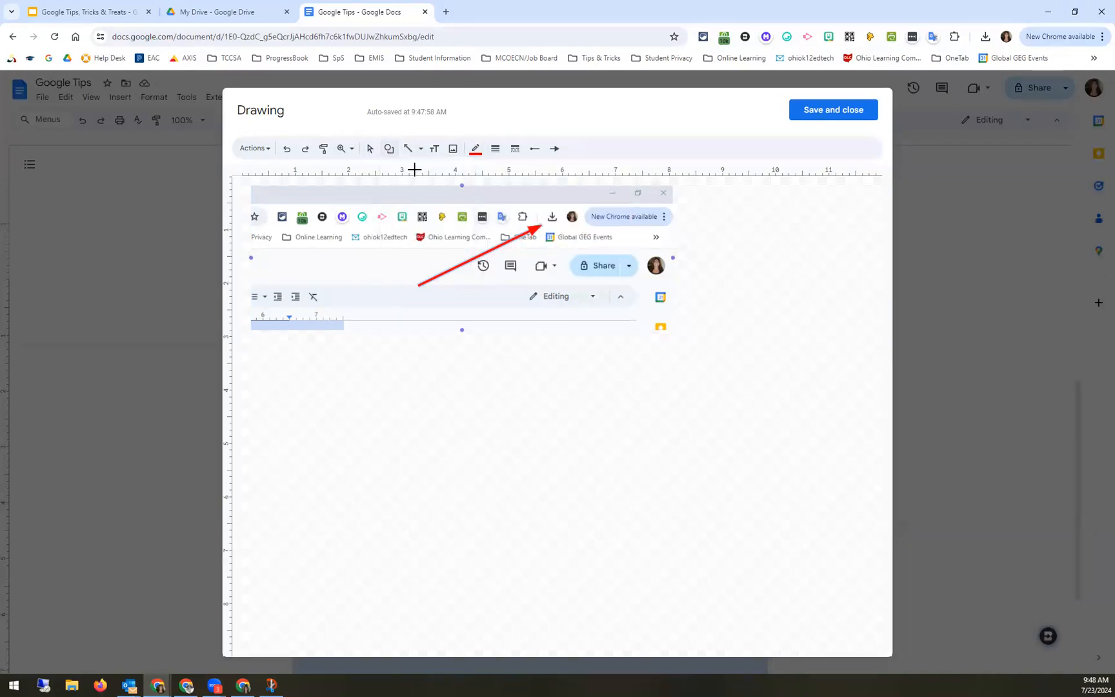
pyautogui.click(370, 149)
pyautogui.click(451, 268)
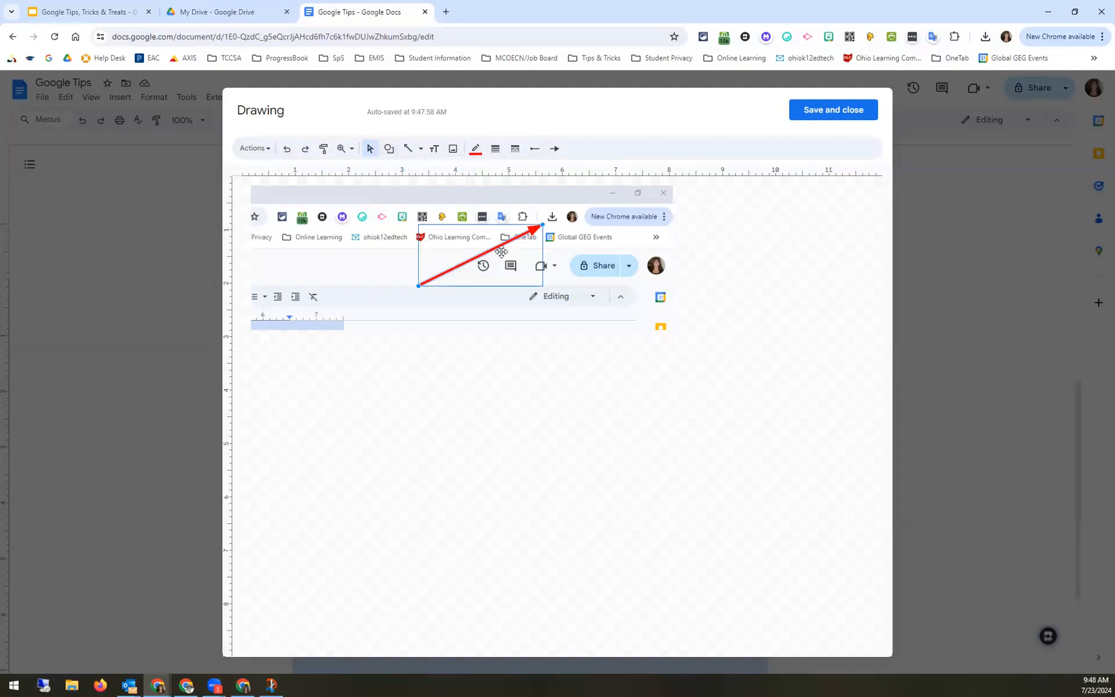
# Try drawing an oval over the download icon in the screenshot, and delete it.
pyautogui.click(389, 149)
pyautogui.moveTo(430, 170)
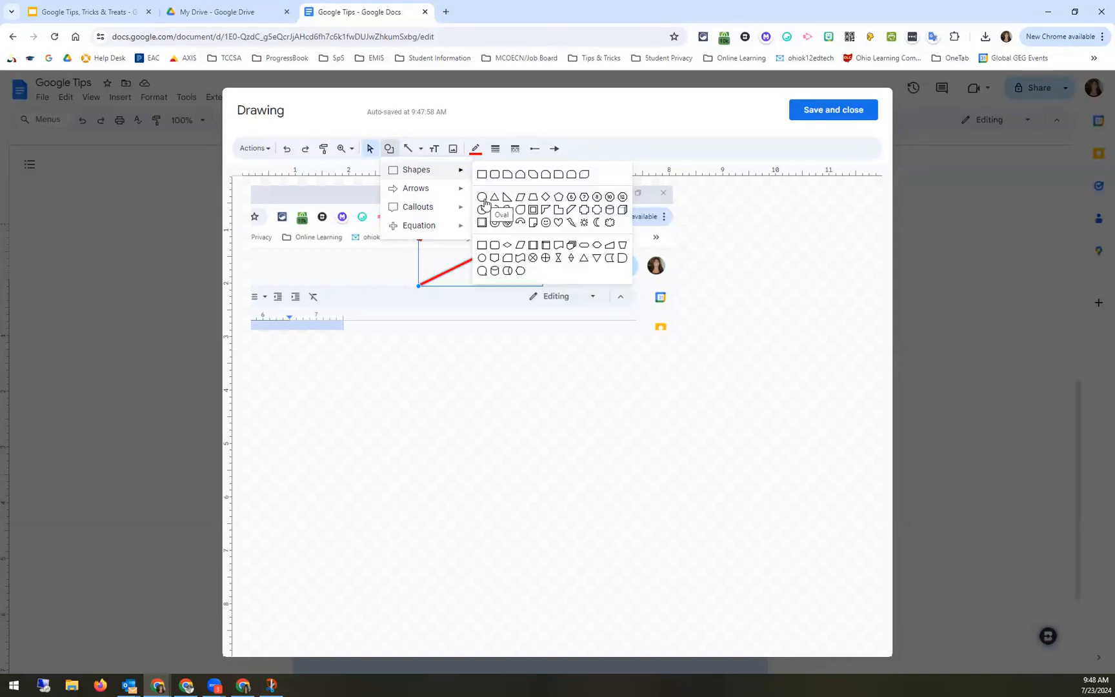
pyautogui.click(485, 203)
pyautogui.moveTo(530, 197); pyautogui.dragTo(575, 225)
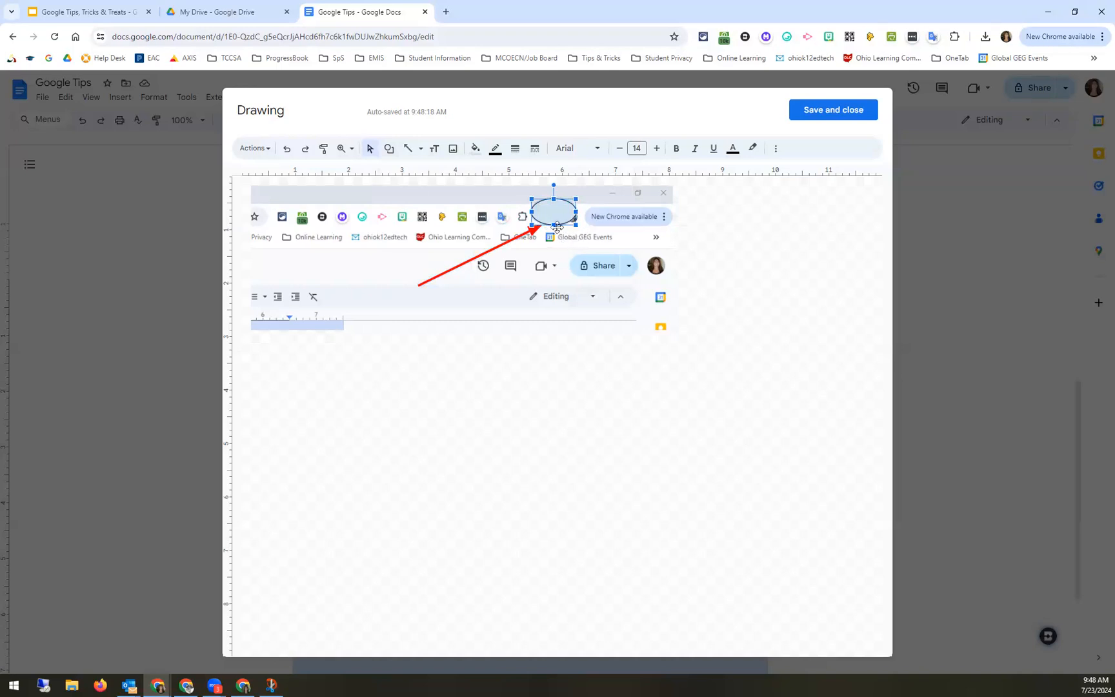
pyautogui.press('Delete')
pyautogui.click(535, 229)
# Draw a small circle around the download icon at the arrow's tip.
pyautogui.click(389, 149)
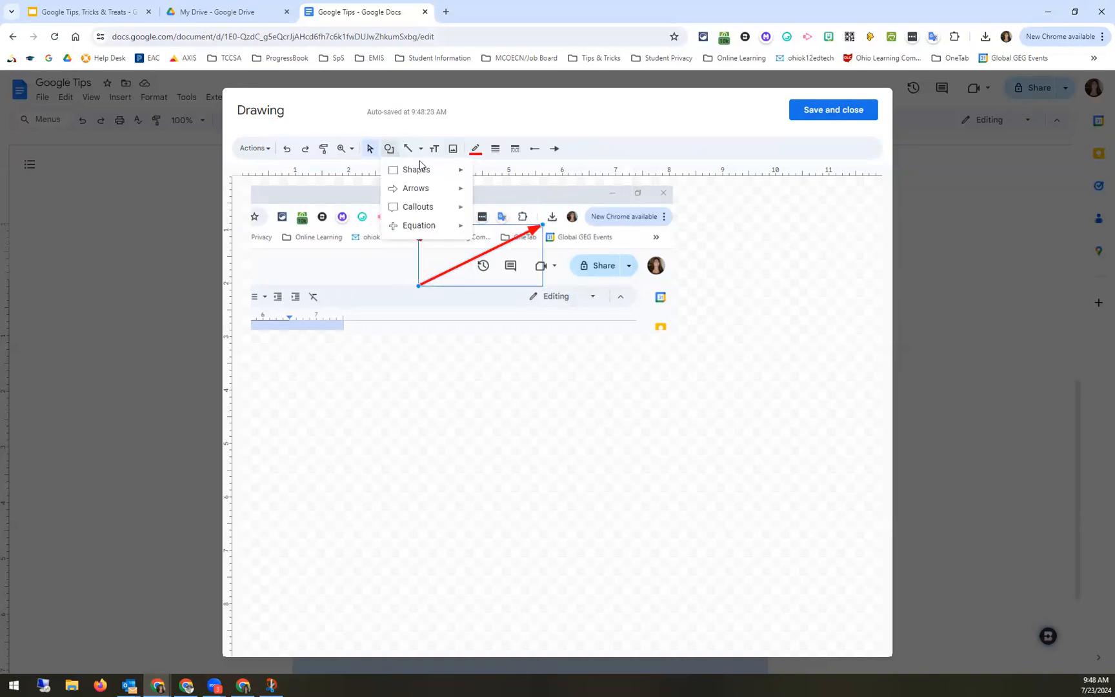
pyautogui.moveTo(433, 171)
pyautogui.click(482, 196)
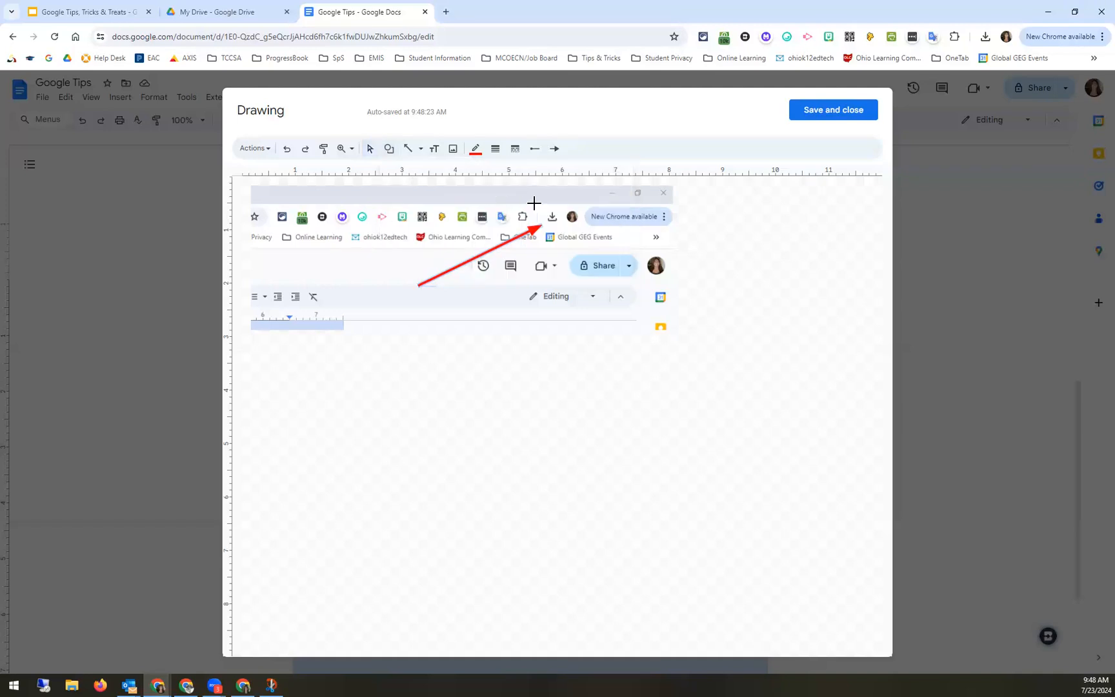
pyautogui.moveTo(539, 200); pyautogui.dragTo(568, 230)
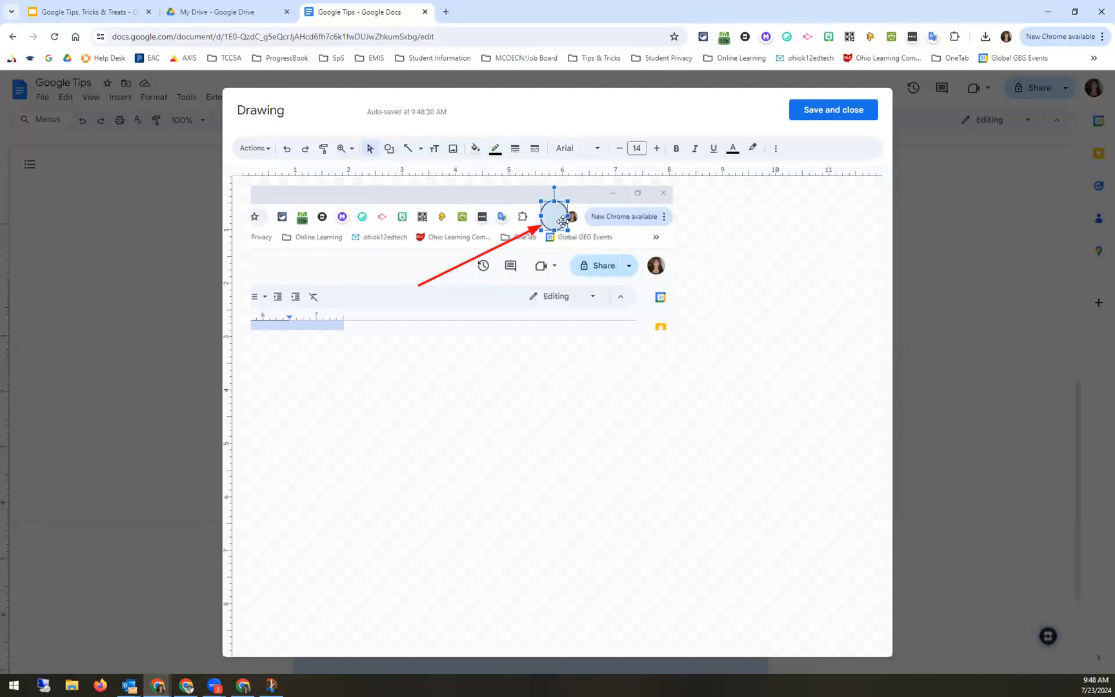
# Give the circle a transparent fill and a red border, and save the drawing into the document.
pyautogui.click(475, 149)
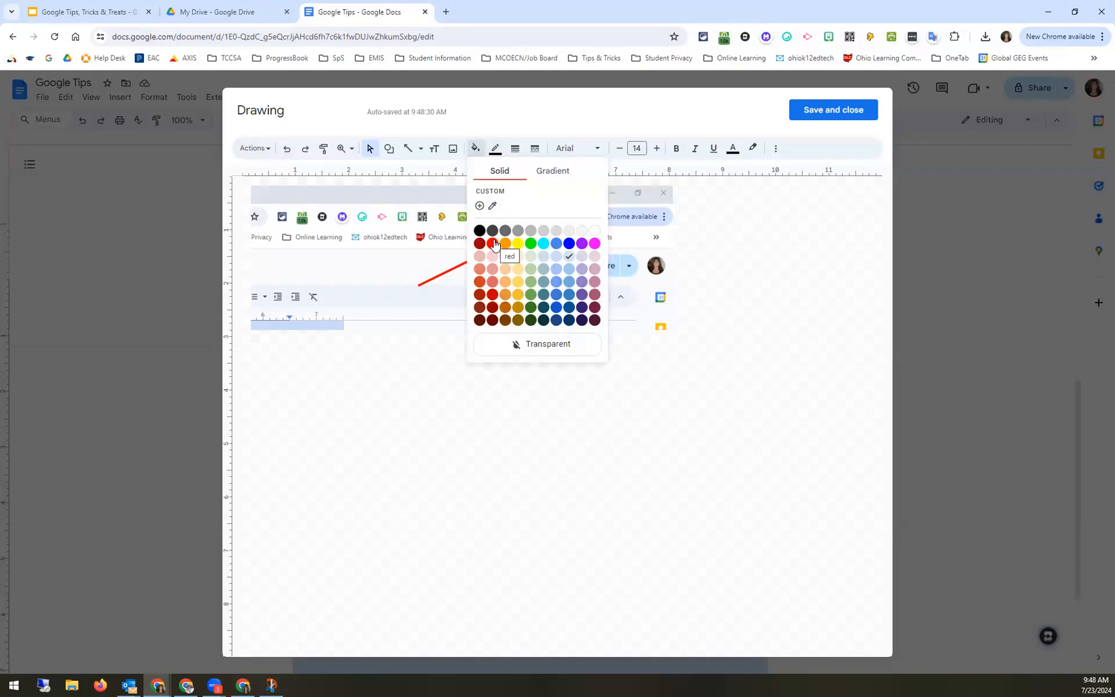
pyautogui.click(548, 343)
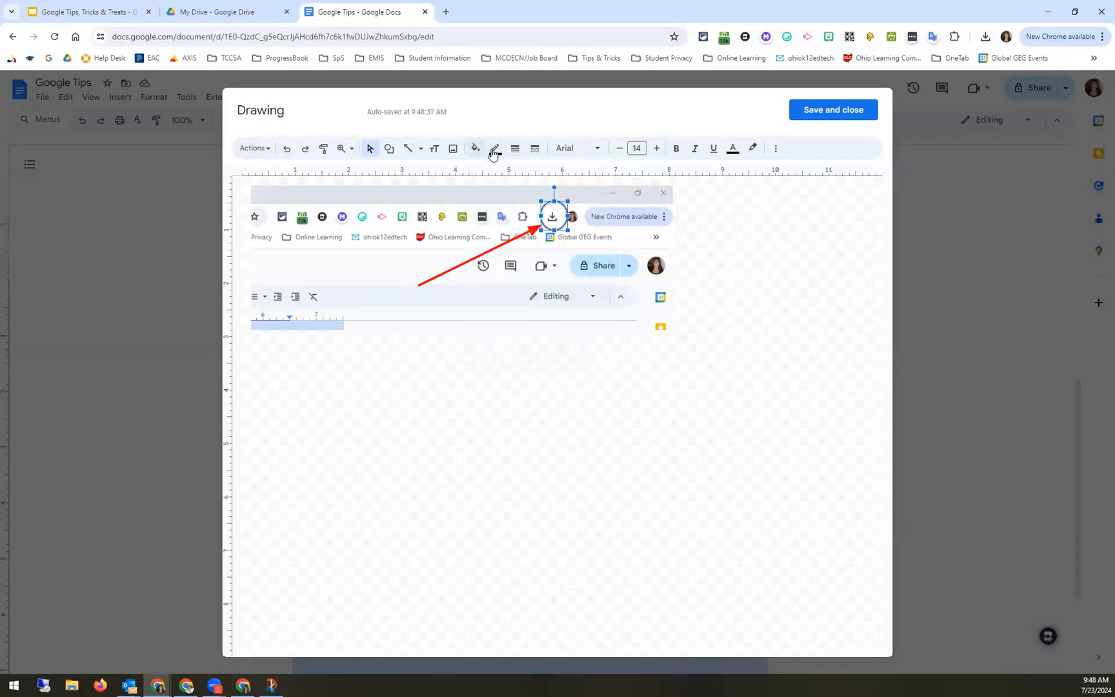
pyautogui.click(495, 148)
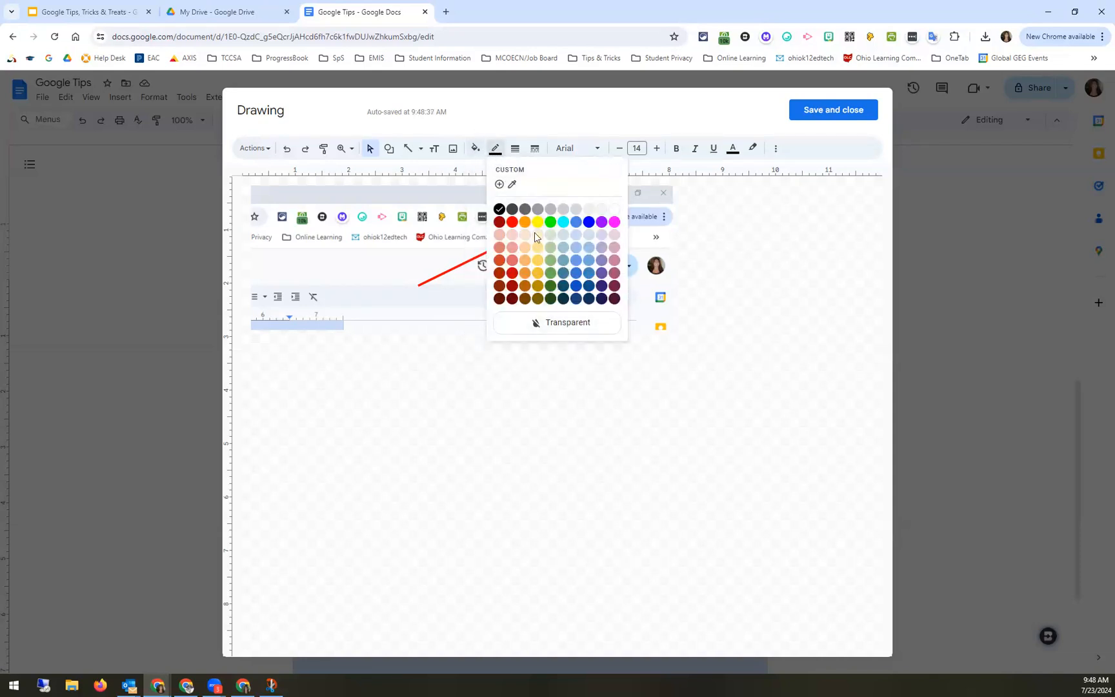
pyautogui.click(510, 221)
pyautogui.click(597, 339)
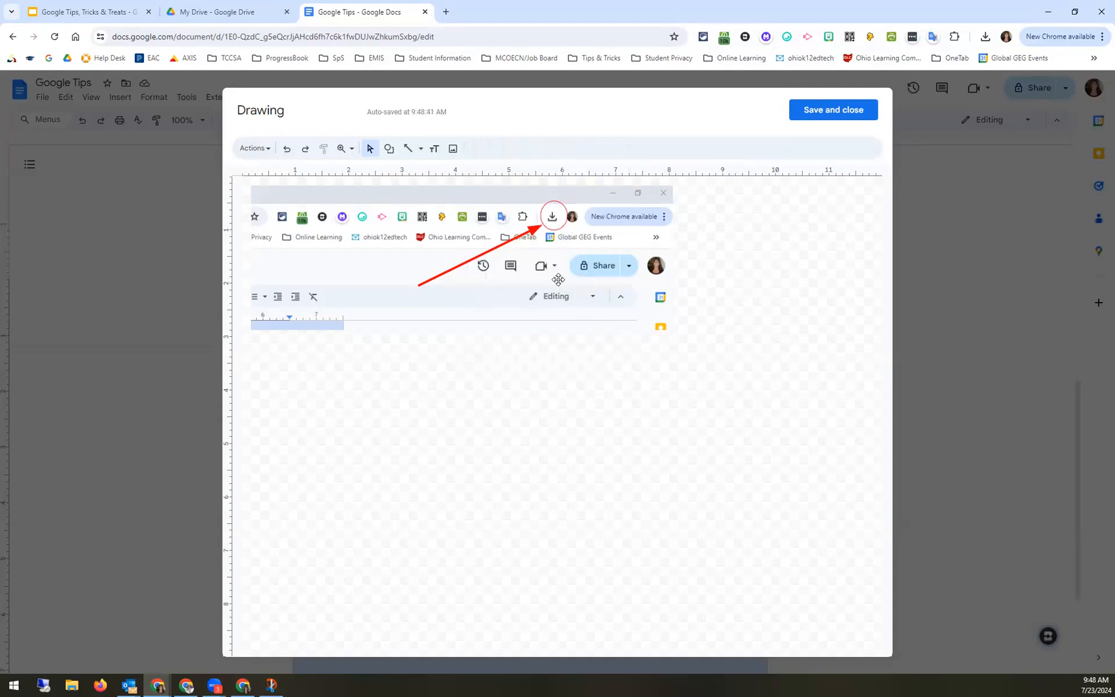
pyautogui.click(819, 111)
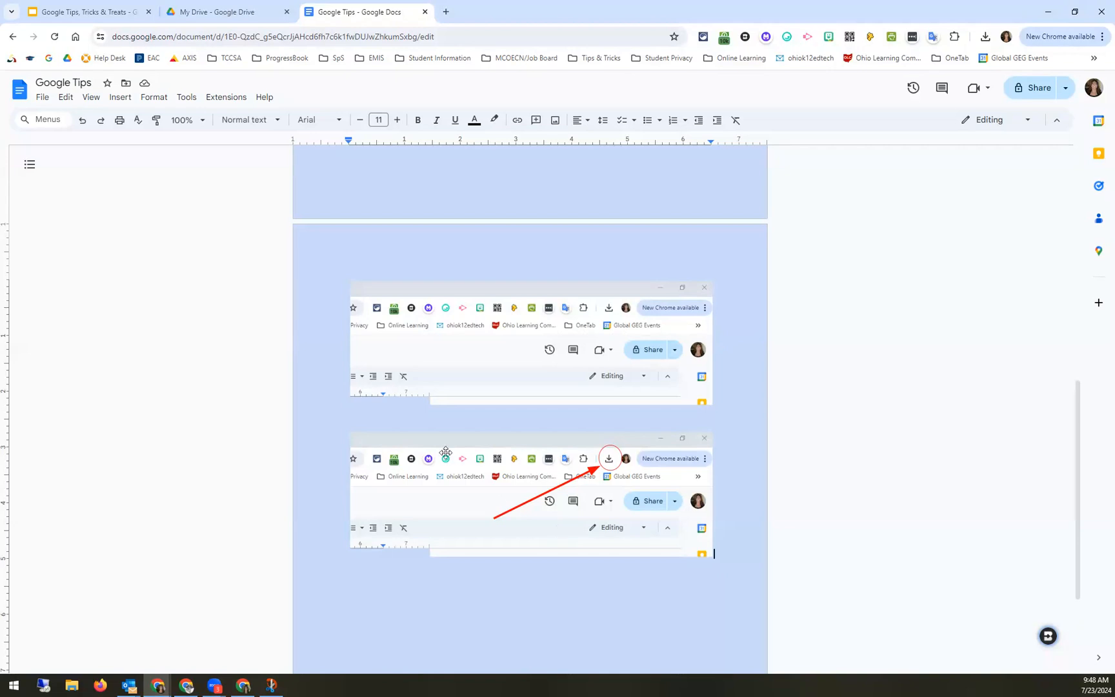
# Reopen the annotated drawing from the document to view its editable contents, and close it again.
pyautogui.doubleClick(470, 503)
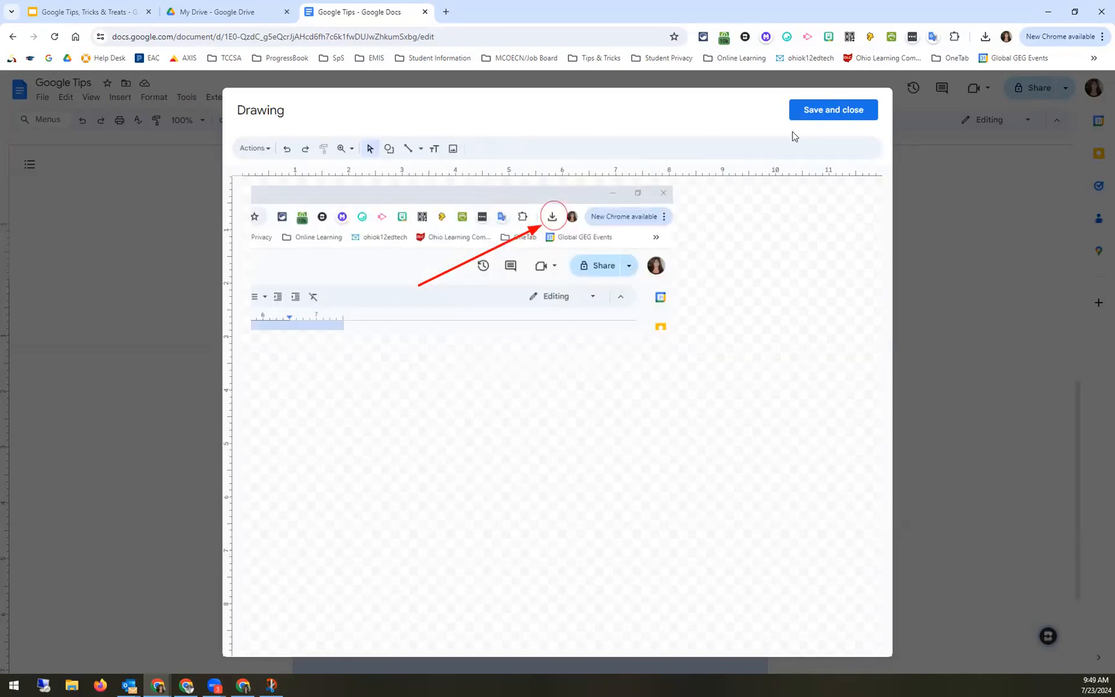
pyautogui.click(813, 116)
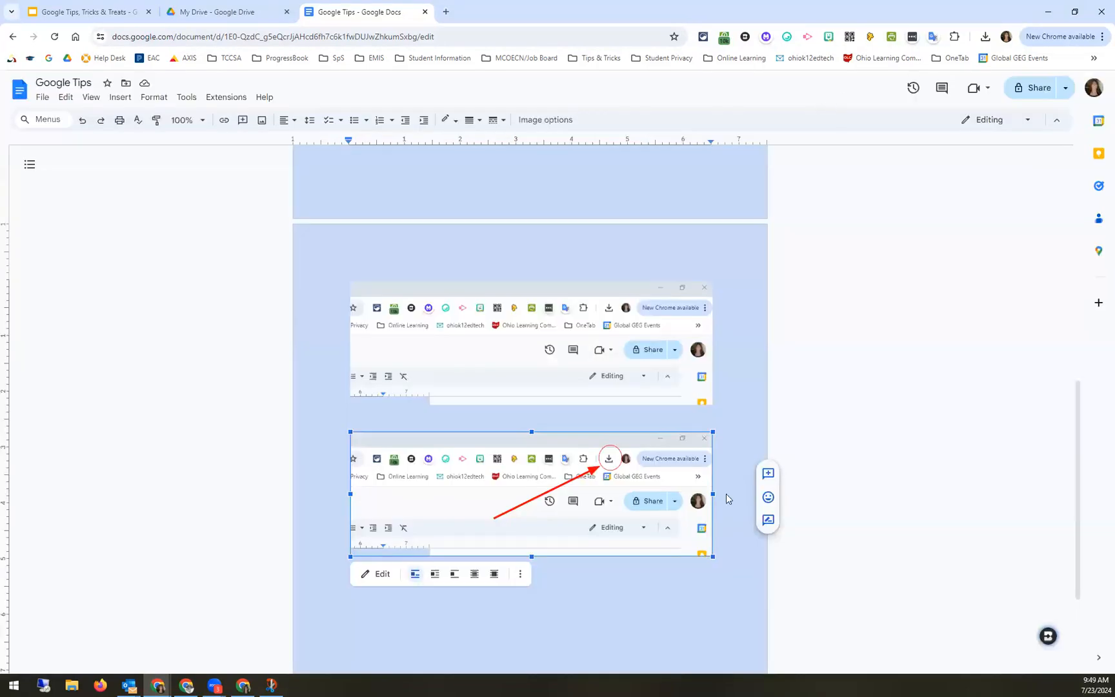
pyautogui.click(729, 552)
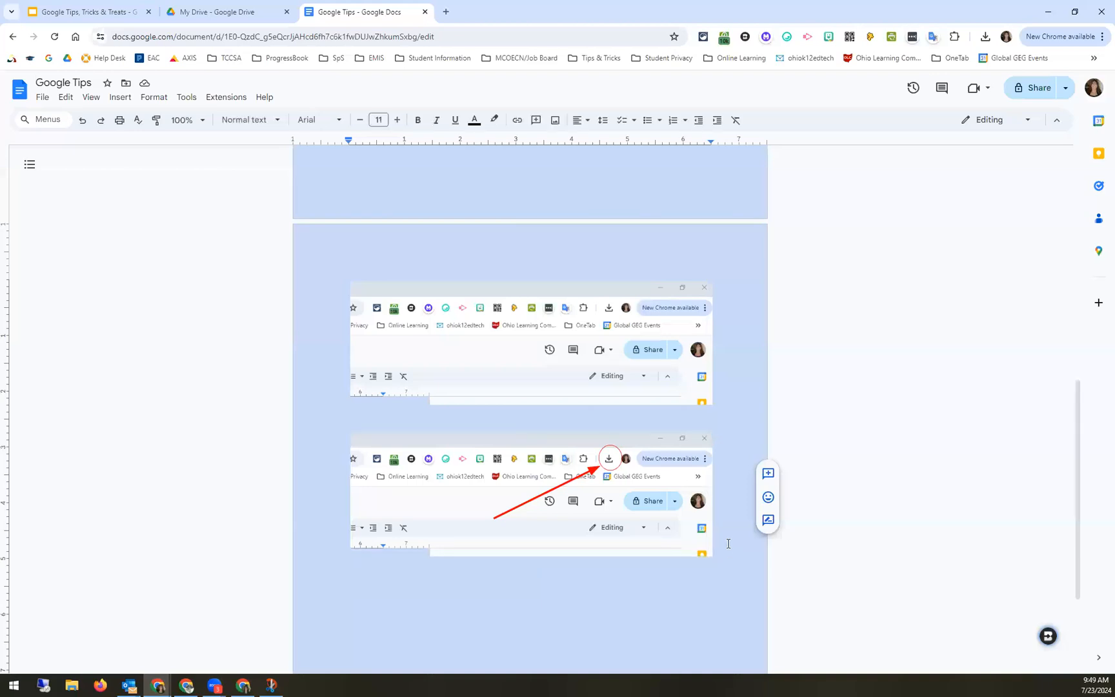
# Compare the options offered for the plain screenshot and the drawing, and add a blank line below the drawing.
pyautogui.click(570, 352)
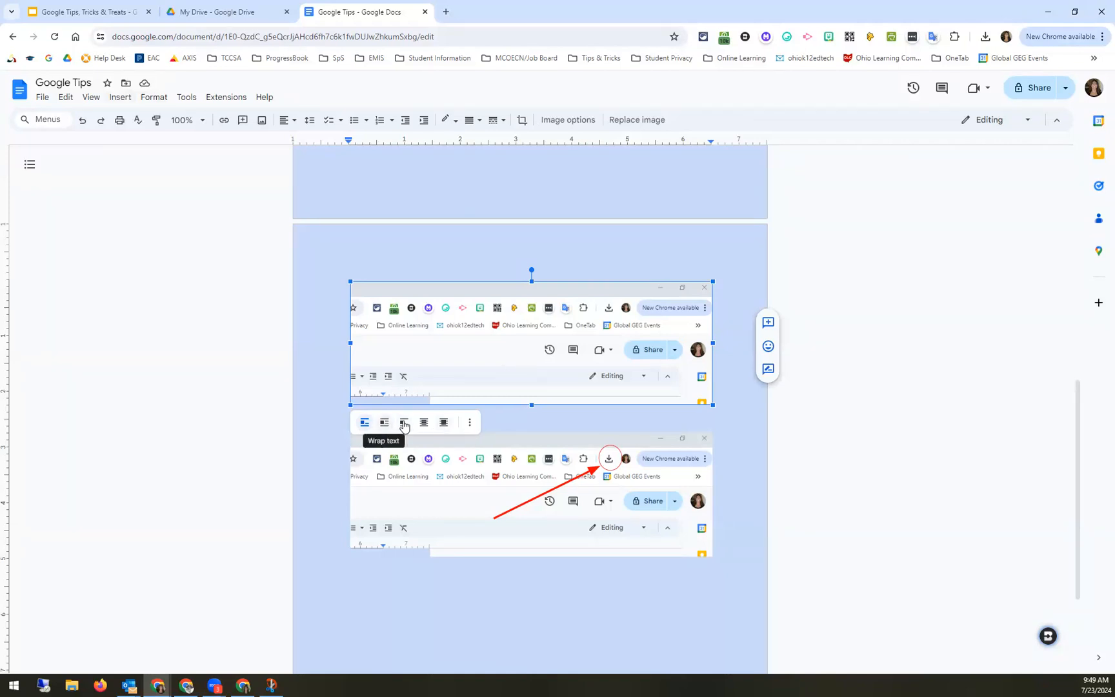
pyautogui.click(423, 493)
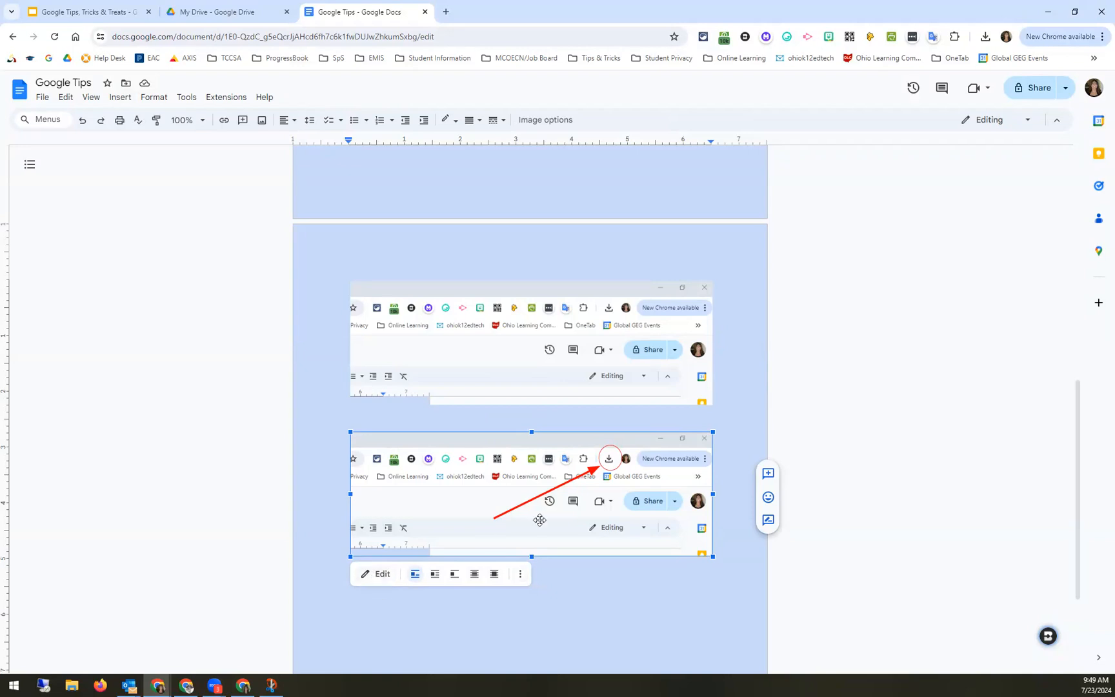
pyautogui.click(724, 569)
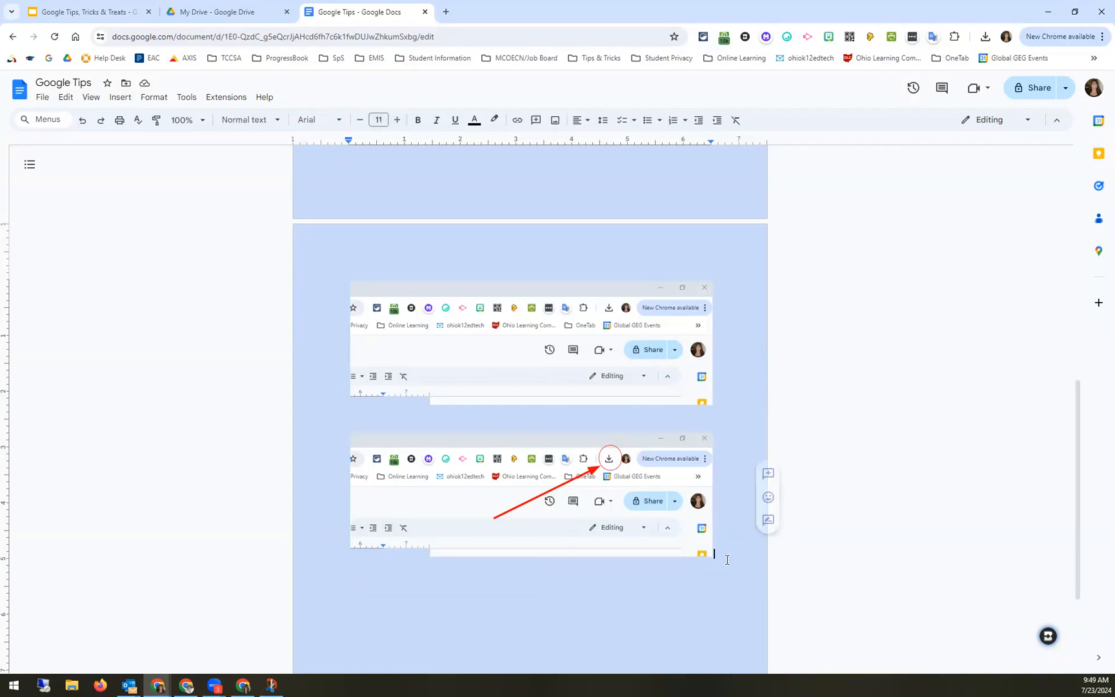
pyautogui.press('Return')
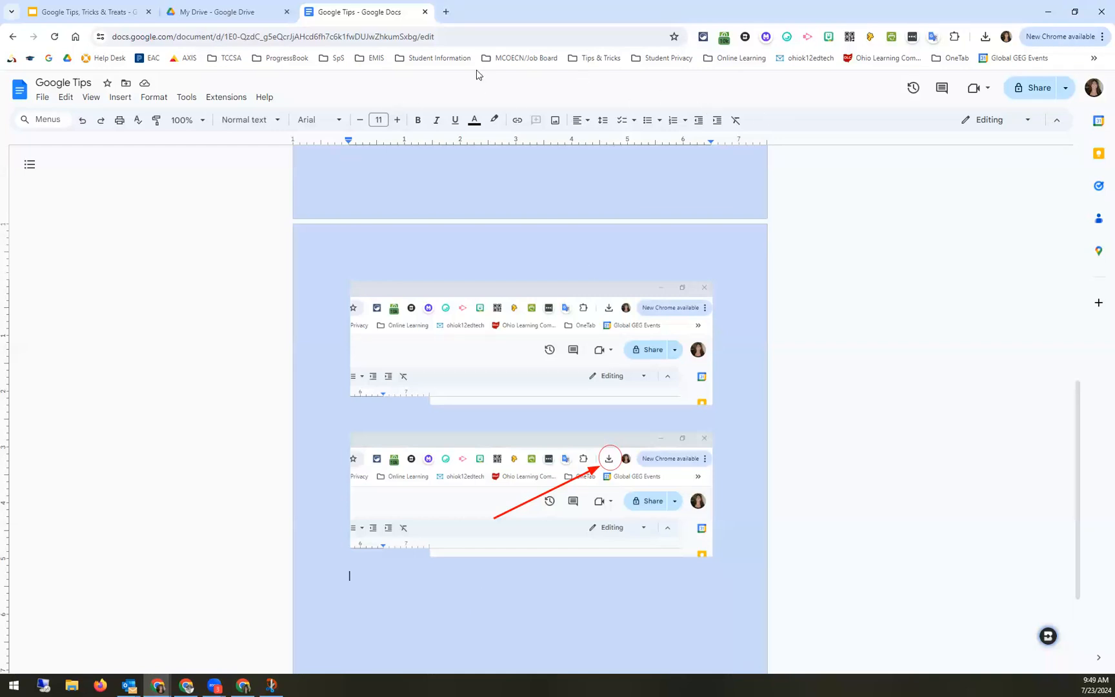
# Look through the formatting options for text, line and paragraph spacing, and columns.
pyautogui.click(146, 98)
pyautogui.moveTo(194, 119)
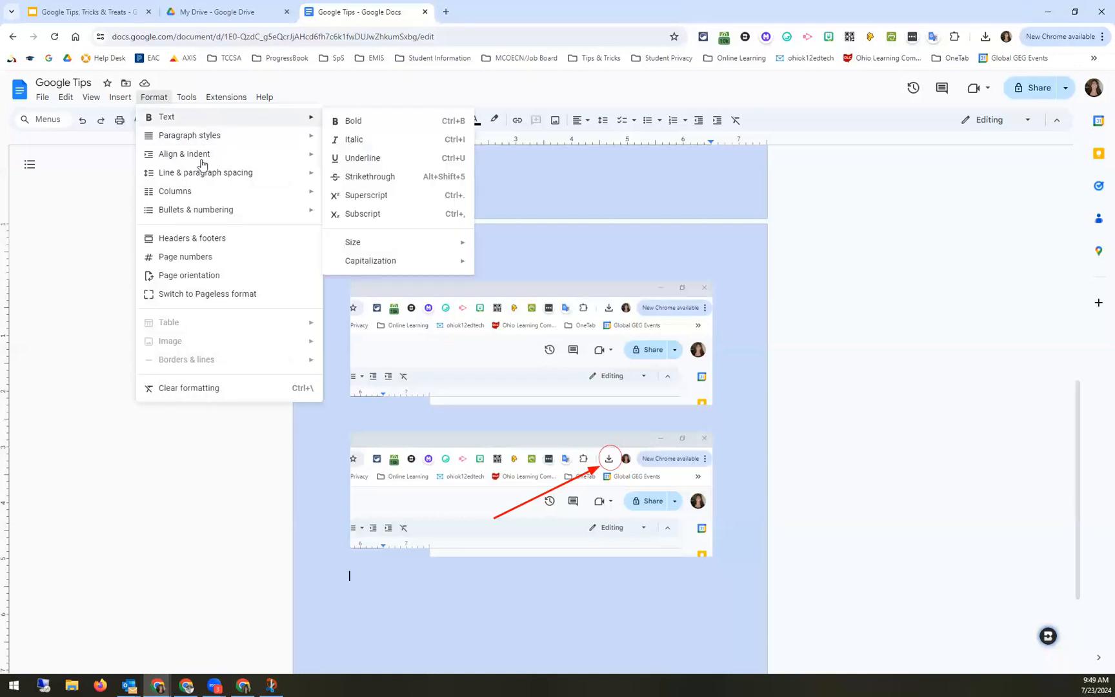
pyautogui.moveTo(212, 191)
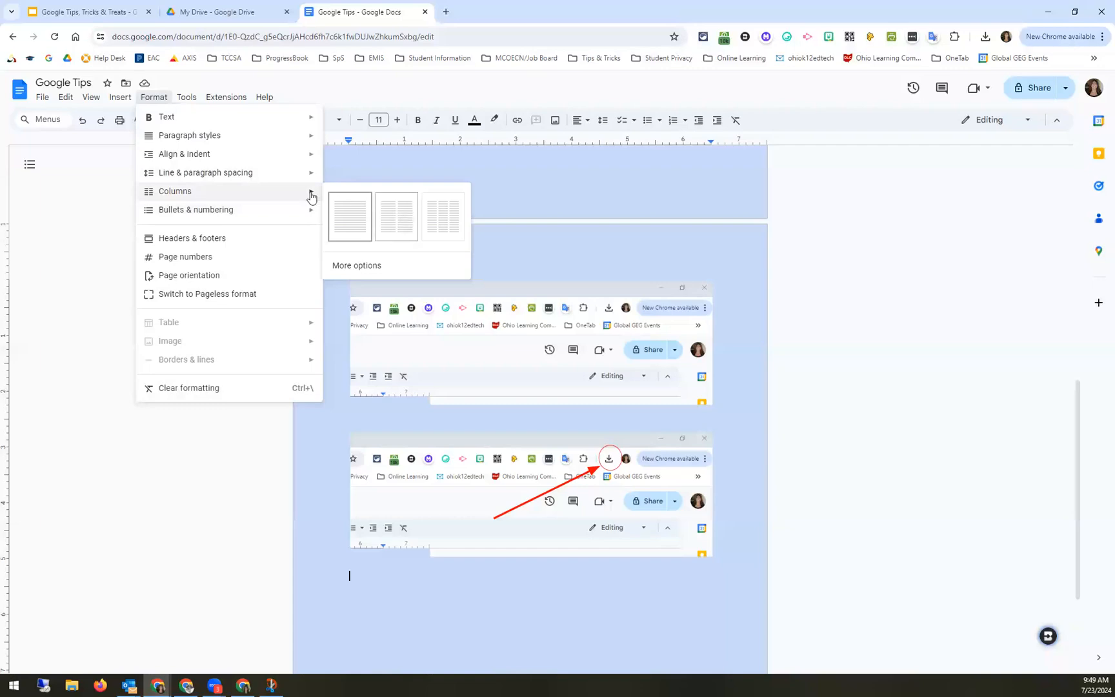
pyautogui.moveTo(279, 174)
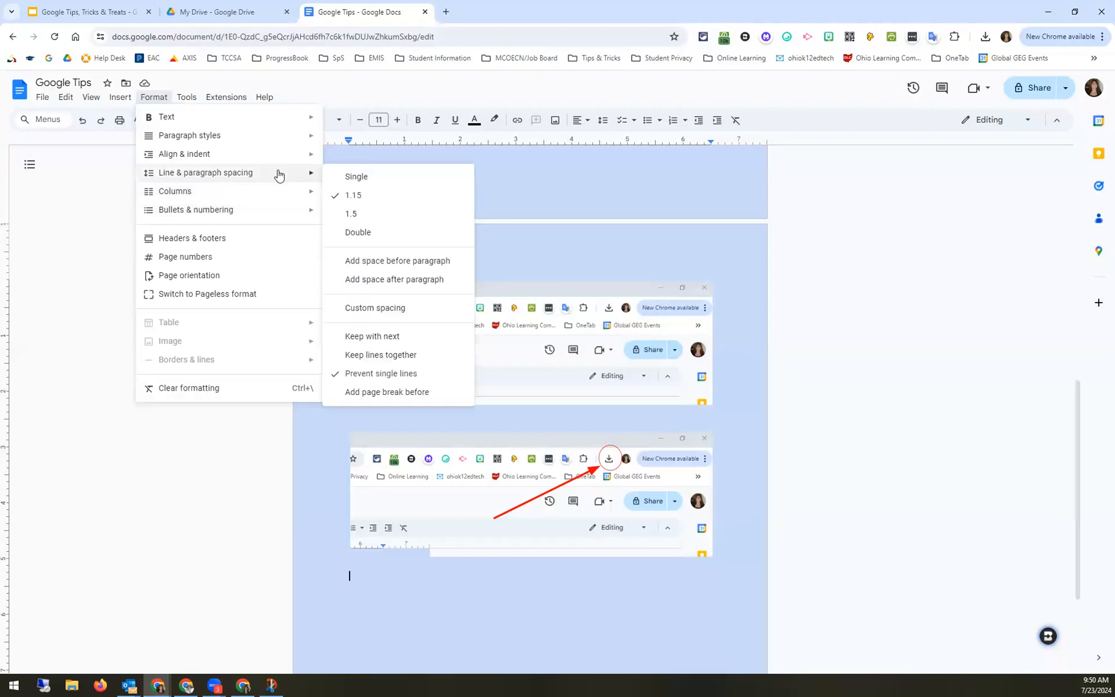
pyautogui.moveTo(300, 215)
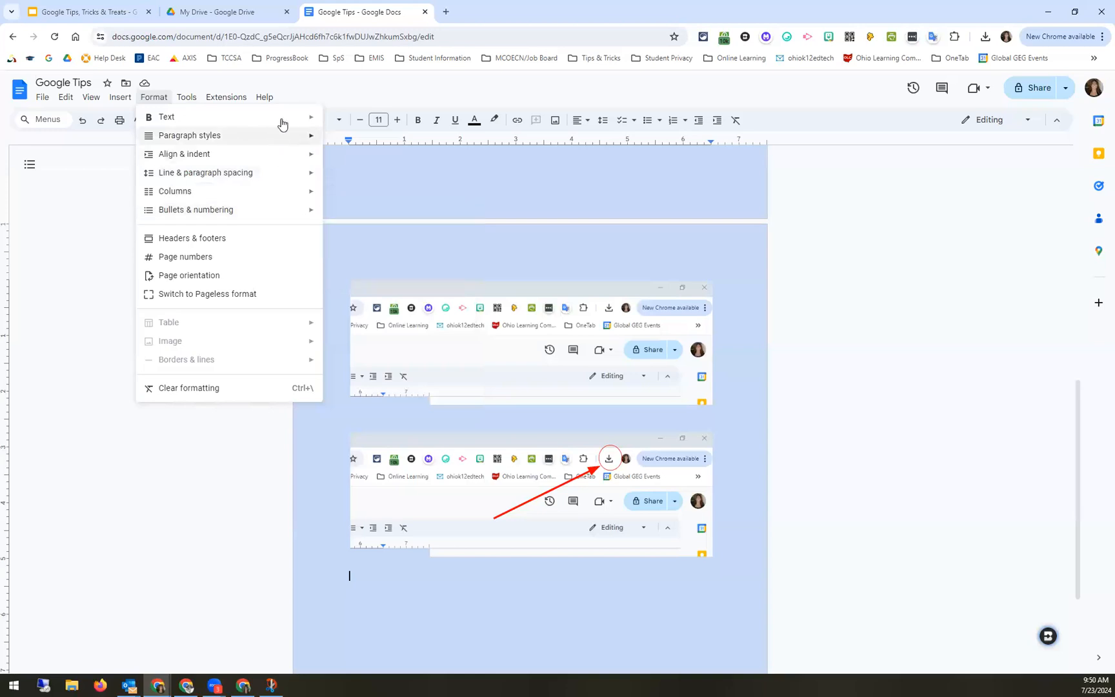
pyautogui.moveTo(281, 119)
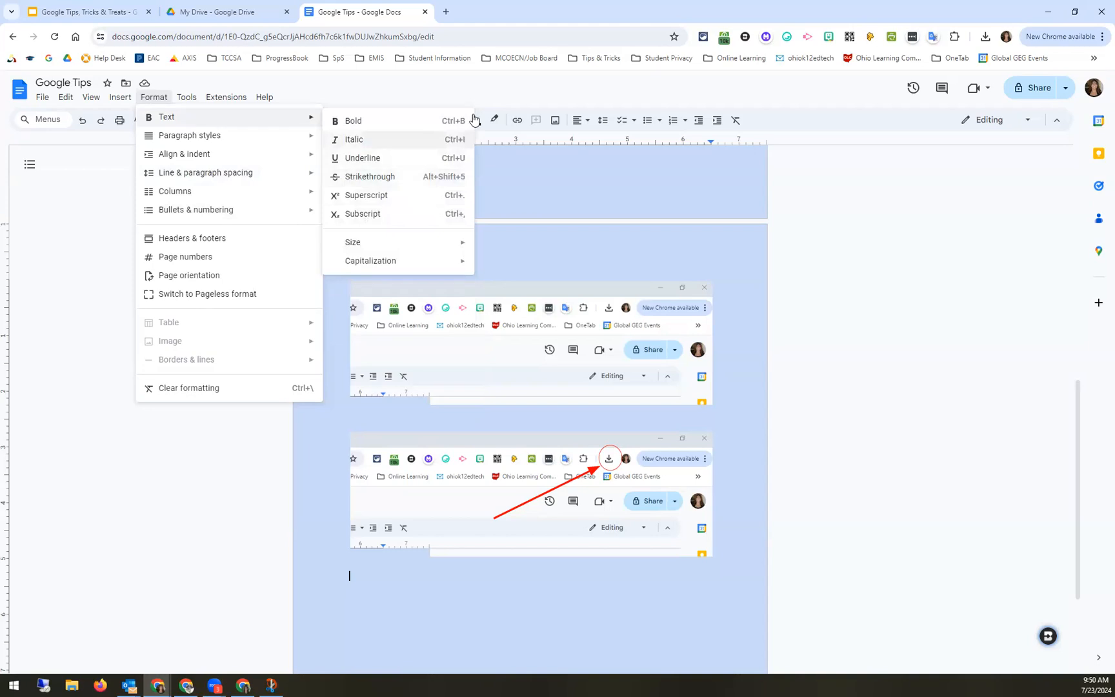
pyautogui.click(488, 93)
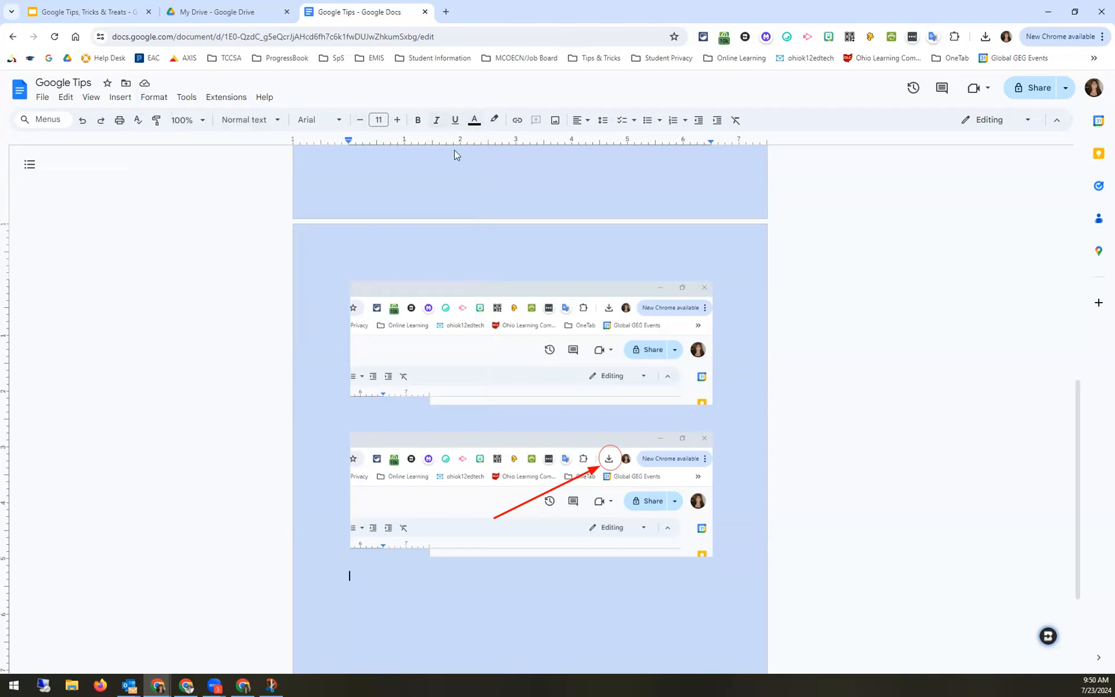
pyautogui.click(139, 98)
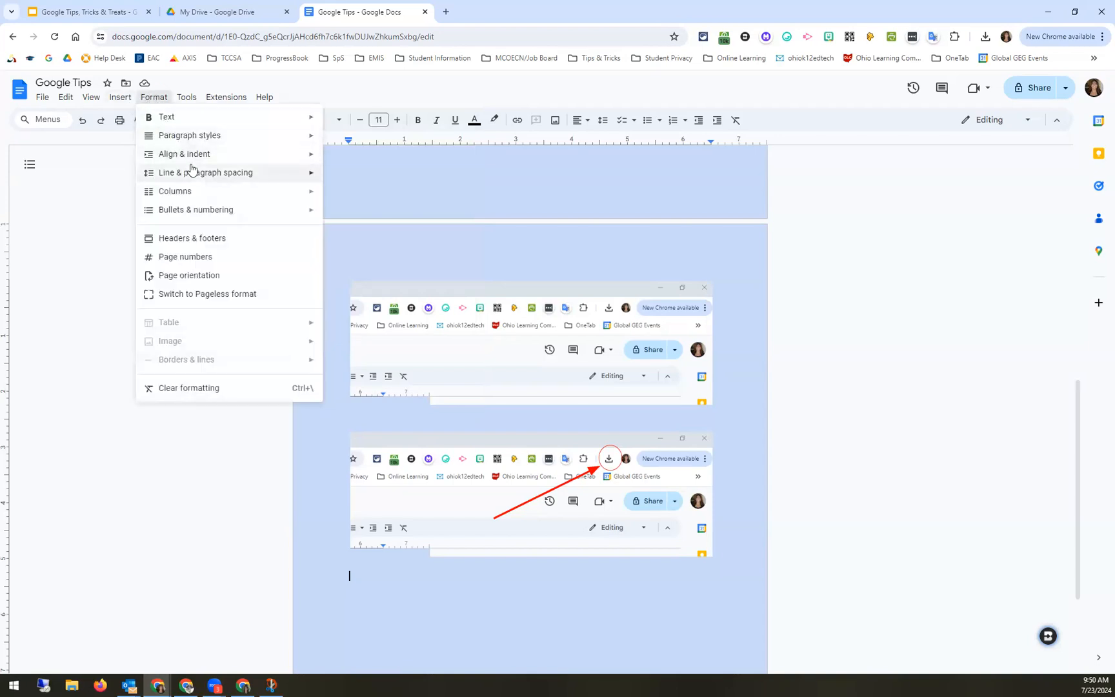
pyautogui.moveTo(191, 169)
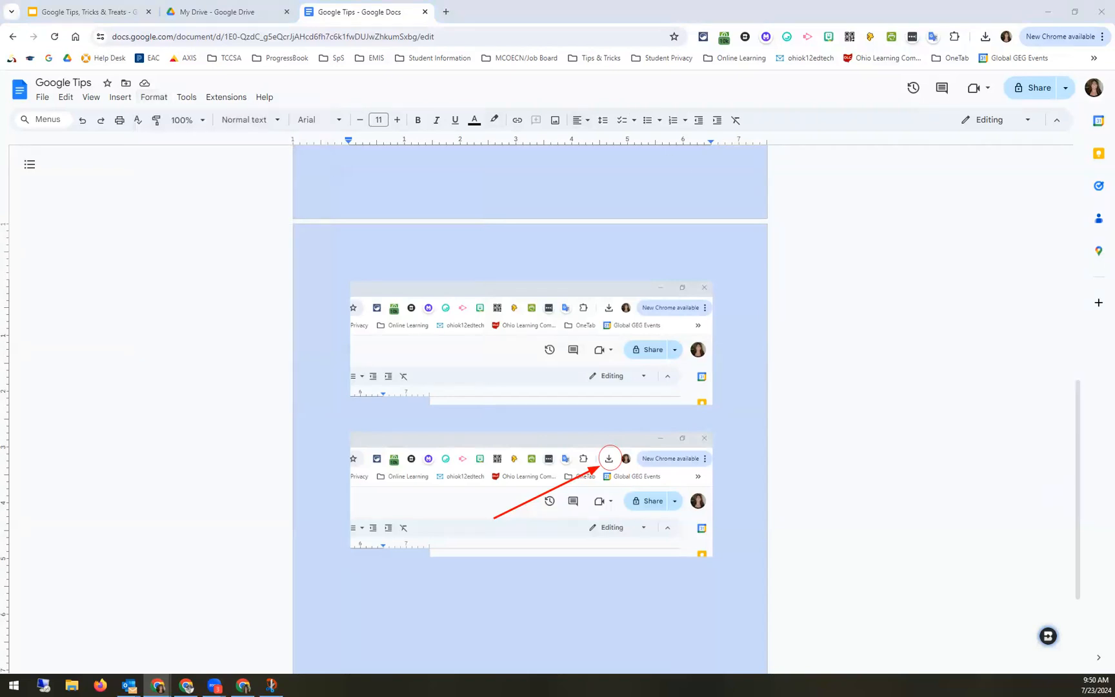
# Check the document's word count and close the result.
pyautogui.click(191, 100)
pyautogui.moveTo(207, 103)
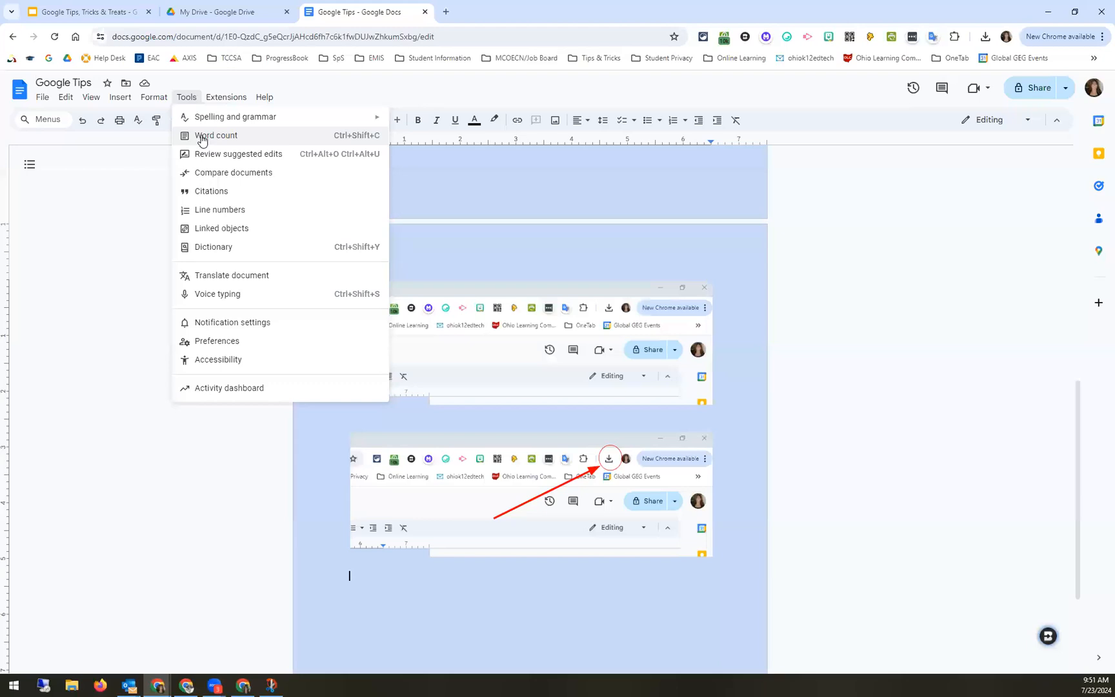
pyautogui.click(200, 137)
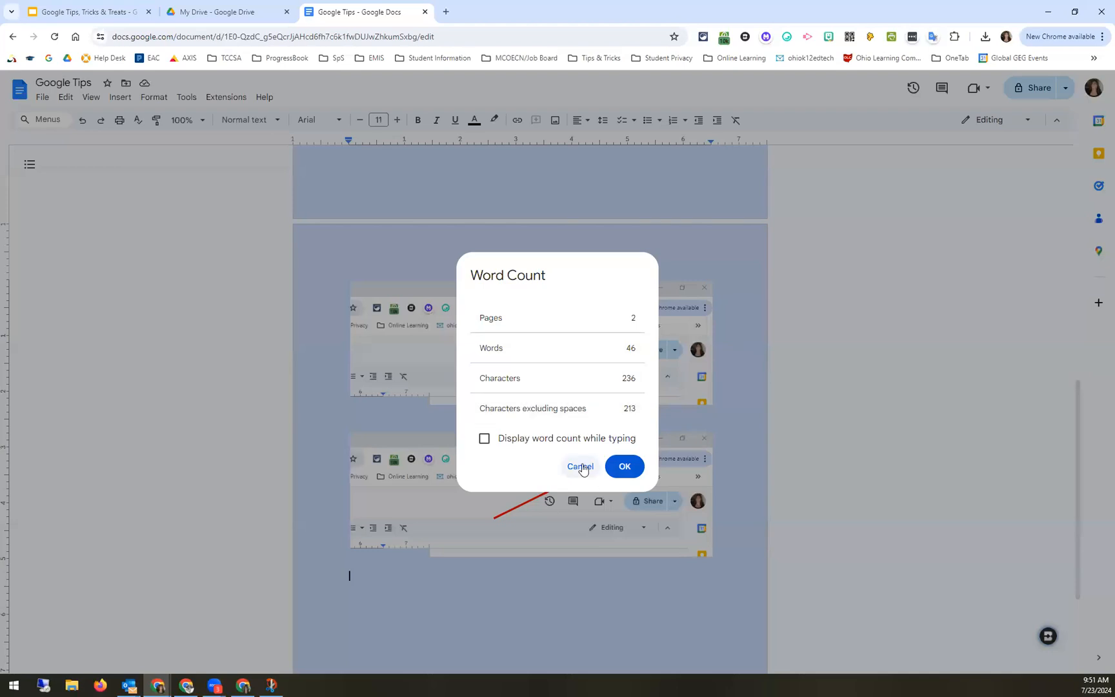
pyautogui.press('Escape')
# Create a Spanish translation of the document under the title "Translated copy of Google Tips".
pyautogui.click(186, 97)
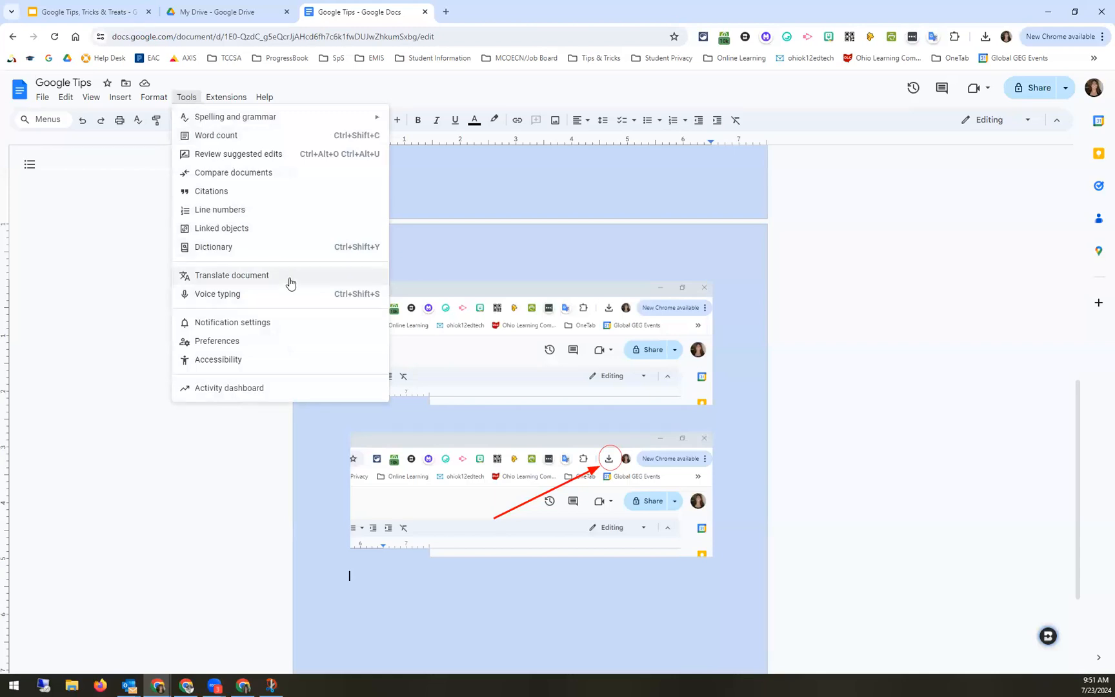
pyautogui.scroll(1, 557, 217)
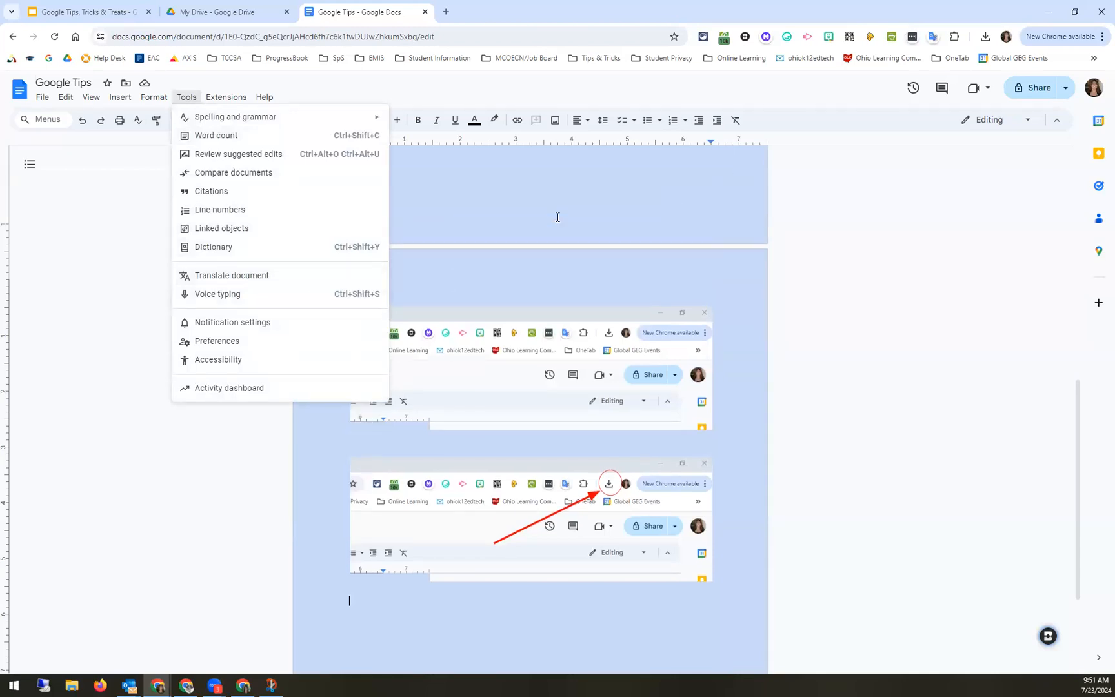
pyautogui.scroll(8, 557, 216)
pyautogui.click(306, 296)
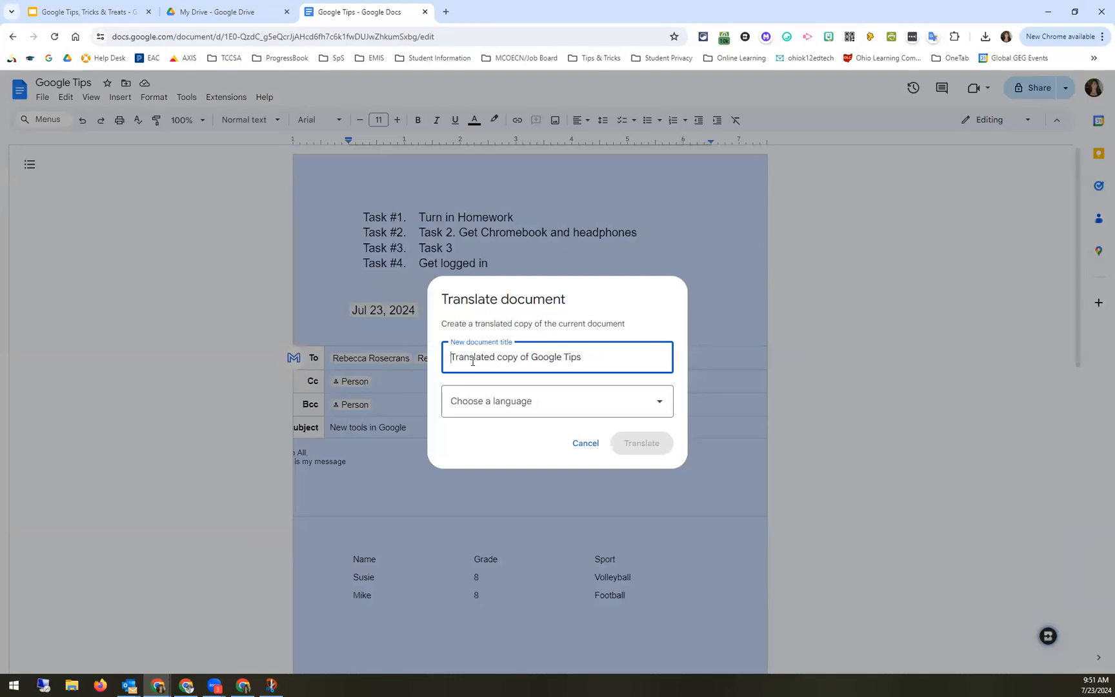
pyautogui.click(624, 405)
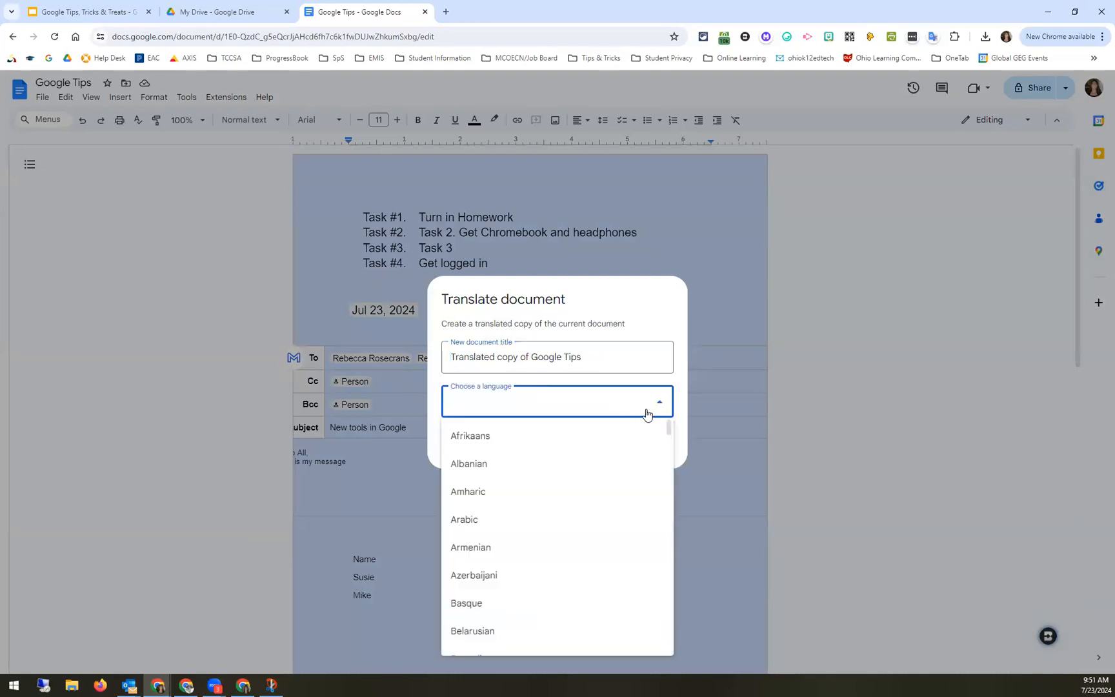
pyautogui.write('sp')
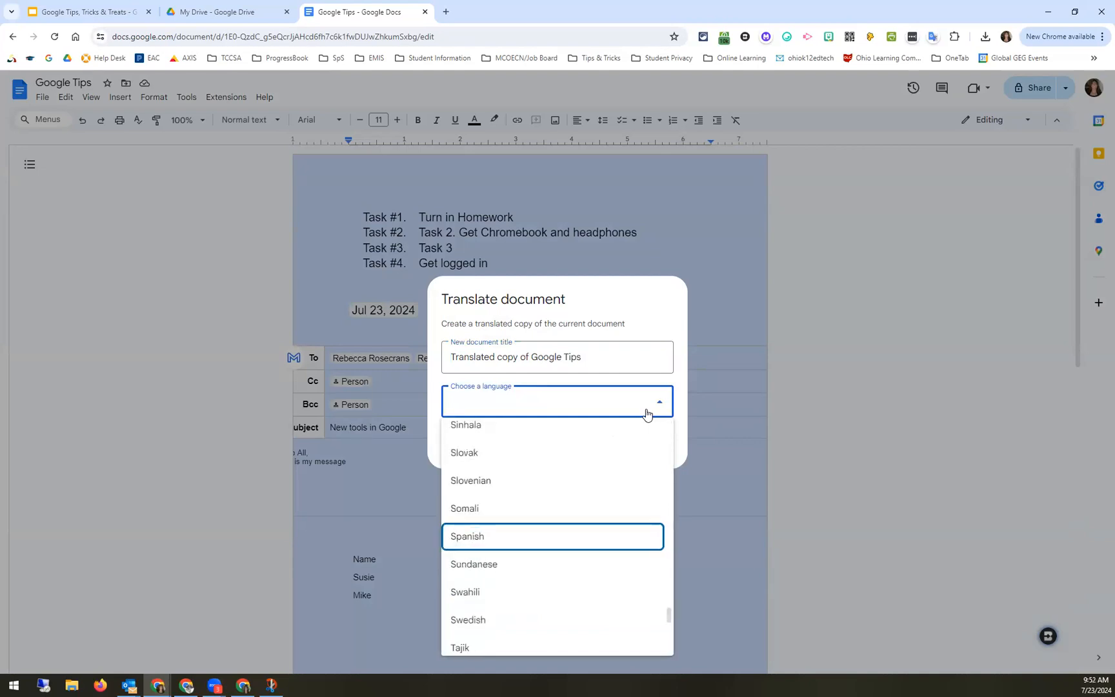
pyautogui.click(481, 535)
pyautogui.click(648, 443)
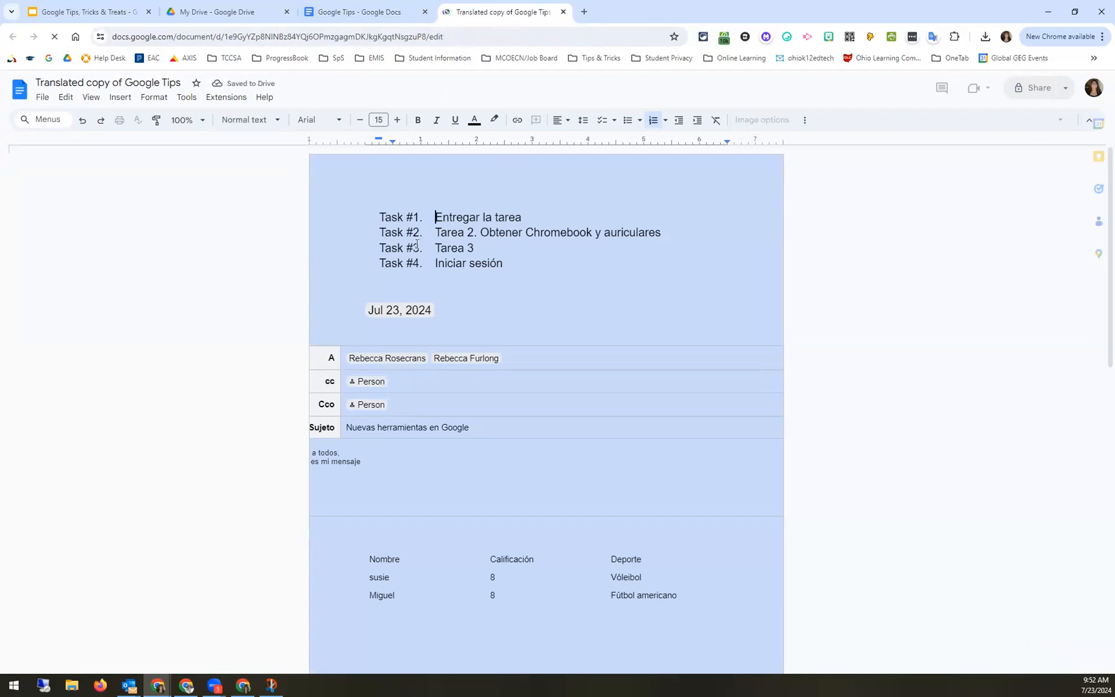
# Look through the translated copy to check its task list, email draft and table against the original.
pyautogui.click(511, 406)
pyautogui.scroll(-3, 516, 422)
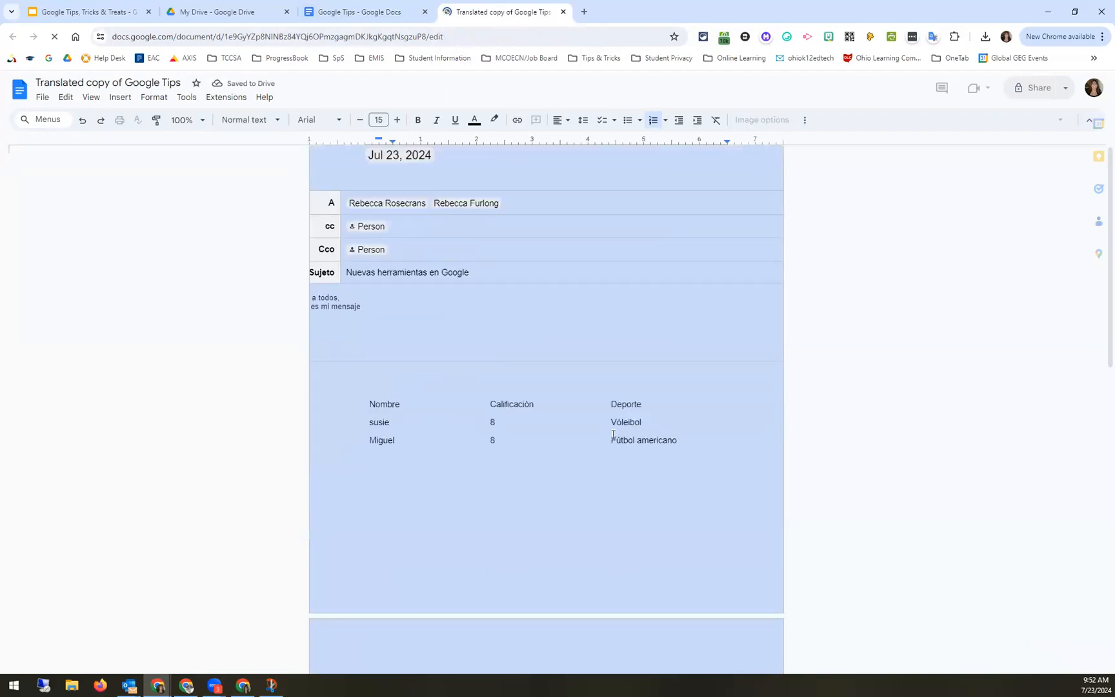
pyautogui.scroll(-8, 617, 439)
pyautogui.scroll(10, 470, 286)
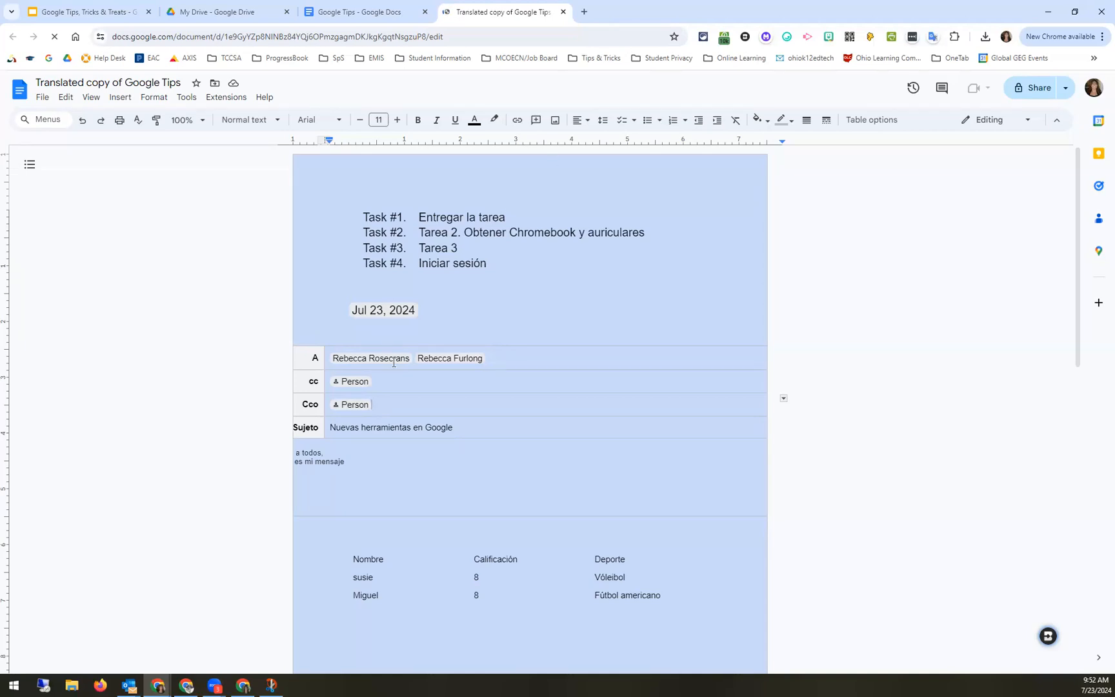
pyautogui.click(387, 545)
pyautogui.scroll(-2, 358, 536)
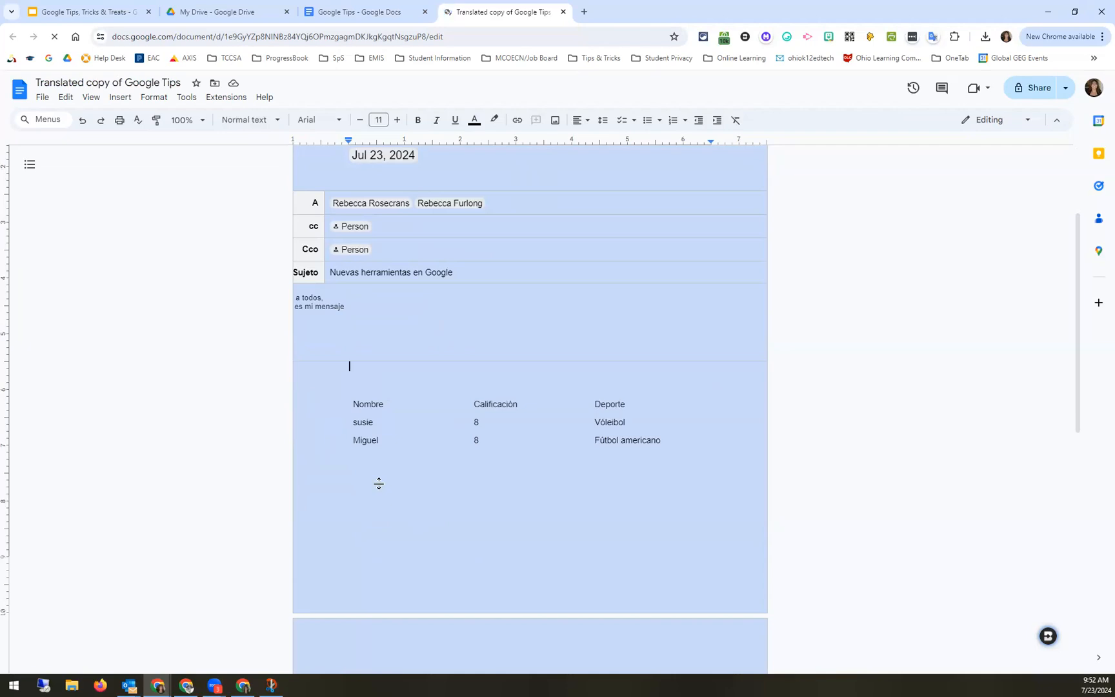
# Examine the file formats available for downloading the translated copy, and glance over the document tools and help options.
pyautogui.click(42, 97)
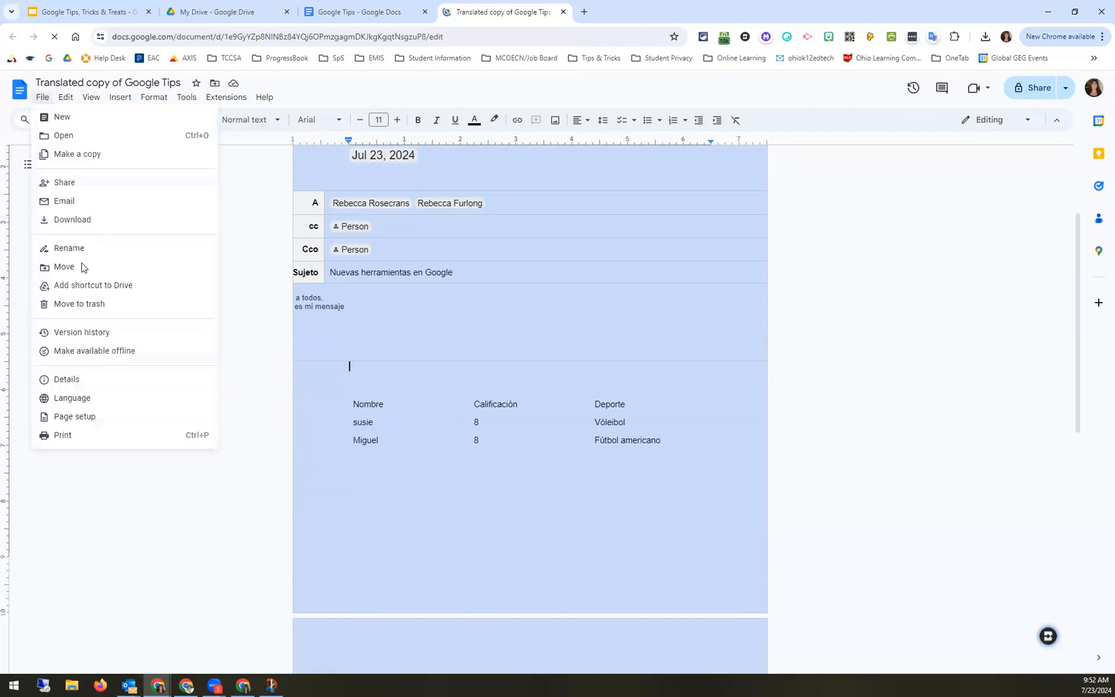
pyautogui.moveTo(142, 221)
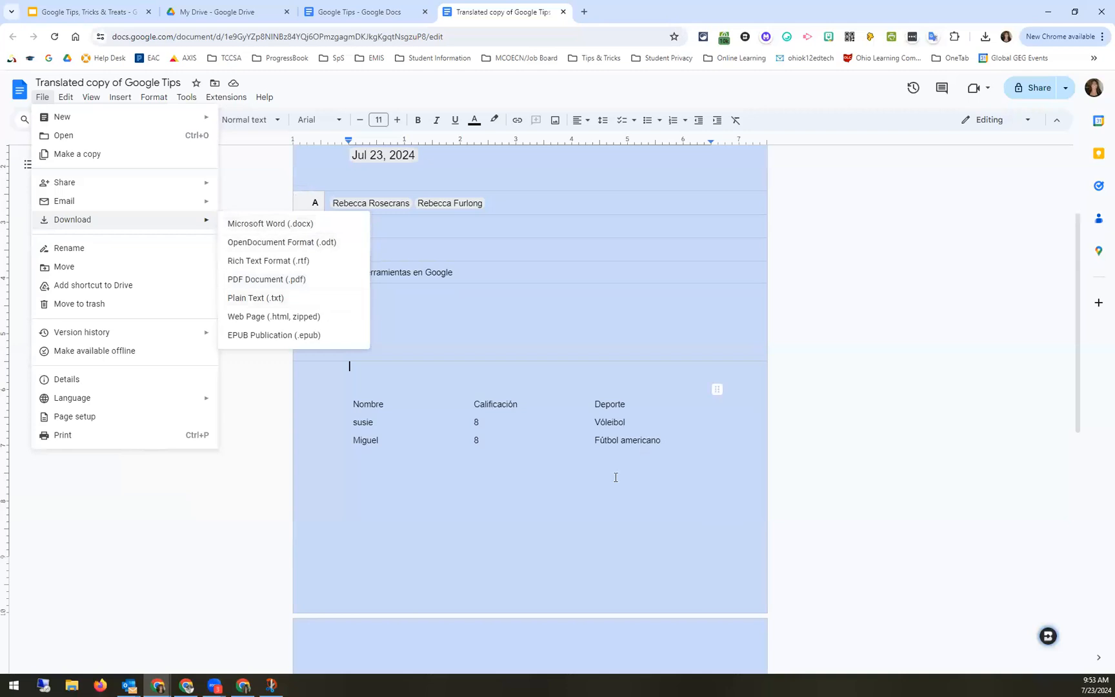
pyautogui.click(502, 285)
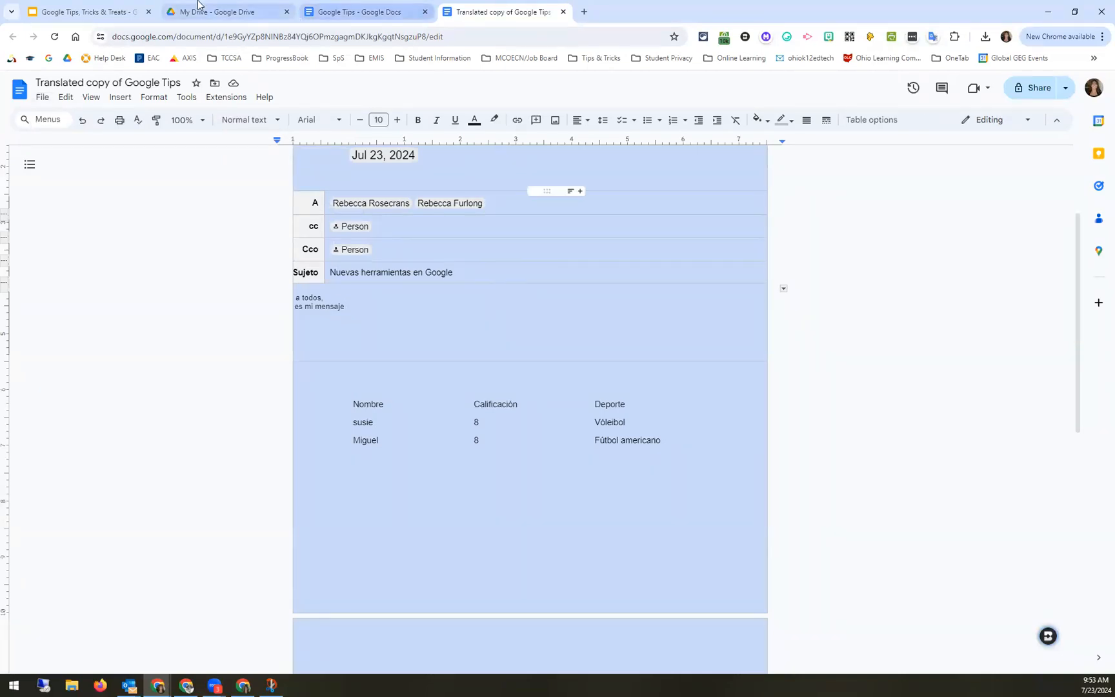
pyautogui.click(186, 97)
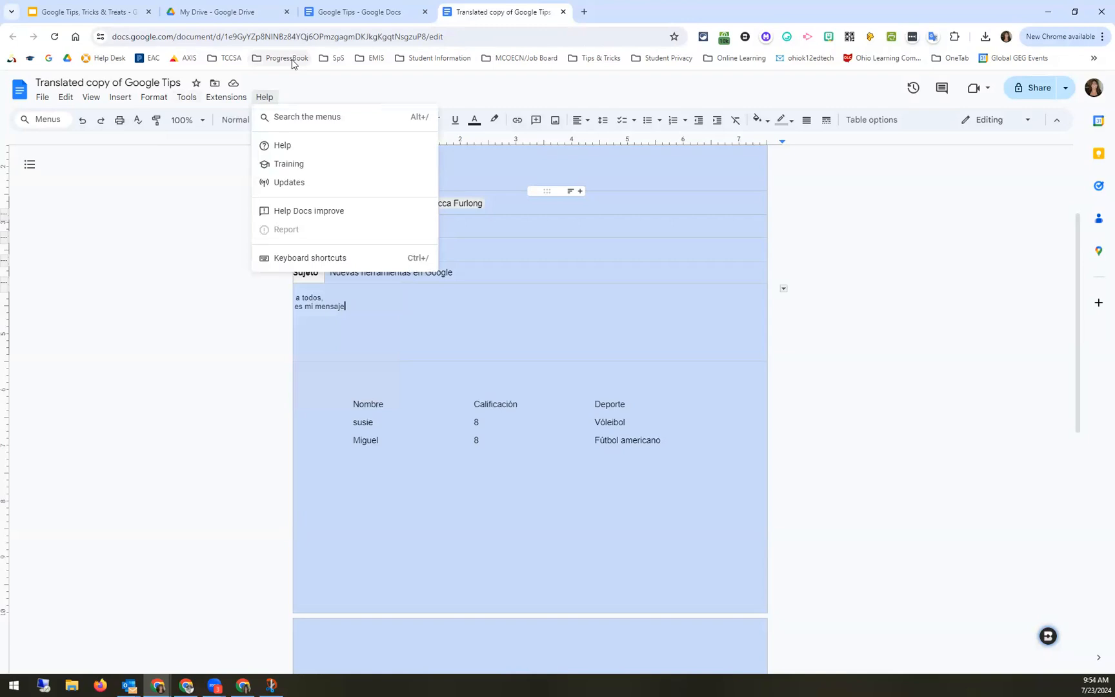
# Open the comparison of ProgressBook Gradebook Cleanup-2023 and Cleanup-2024 from My Drive and review its suggested changes.
pyautogui.click(223, 11)
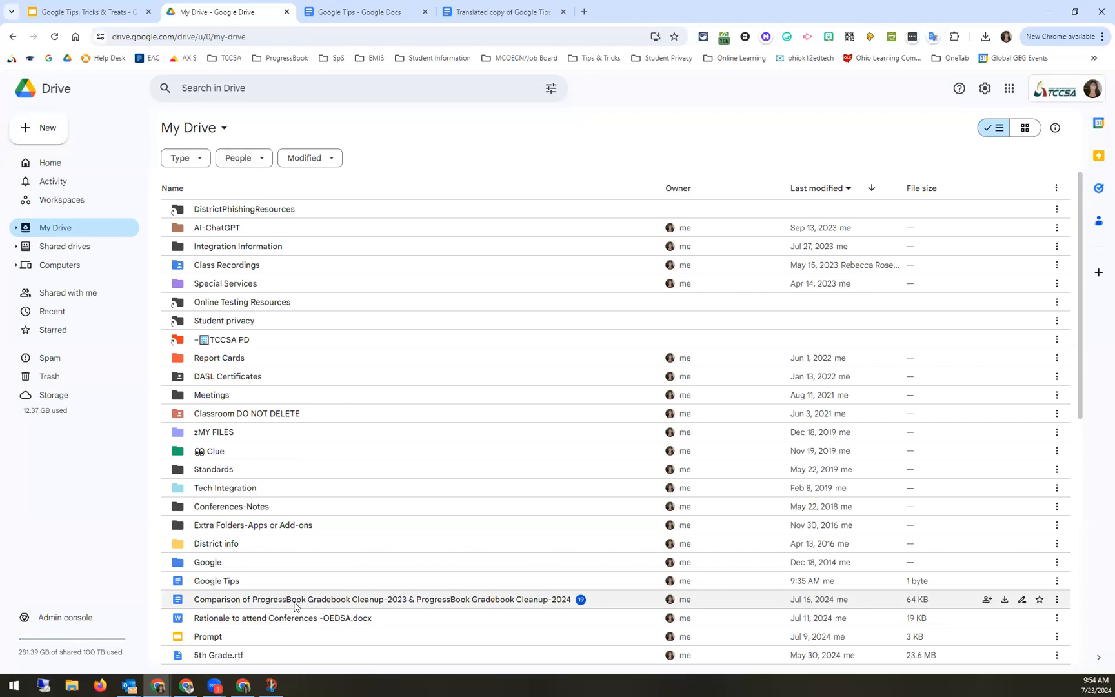
pyautogui.click(285, 605)
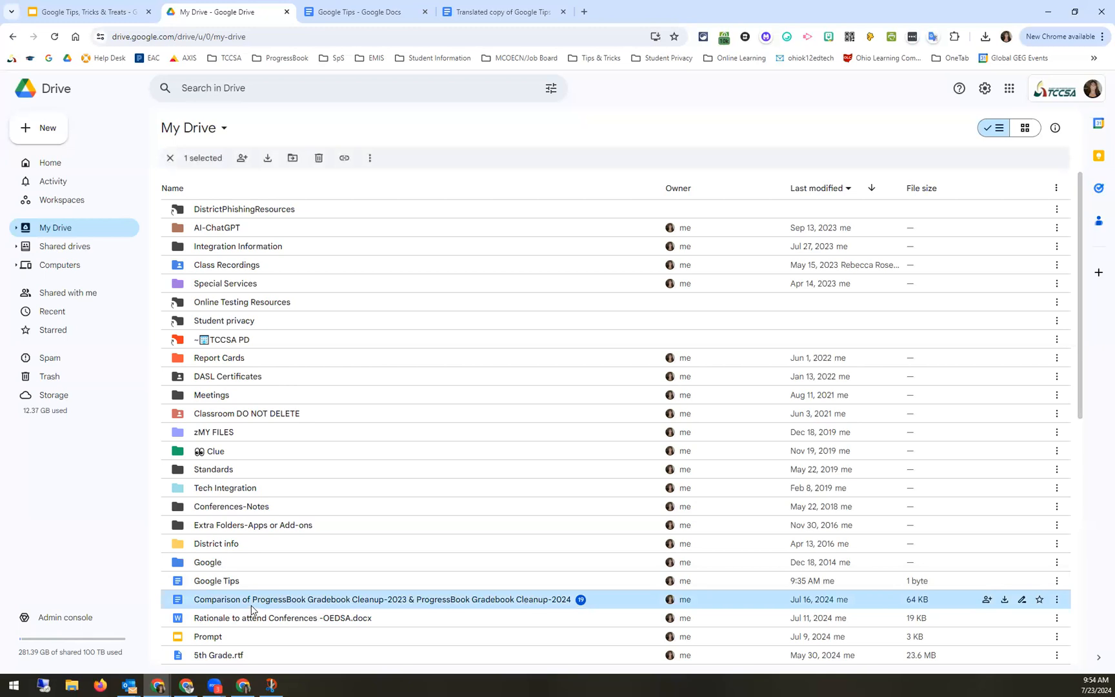
pyautogui.doubleClick(251, 603)
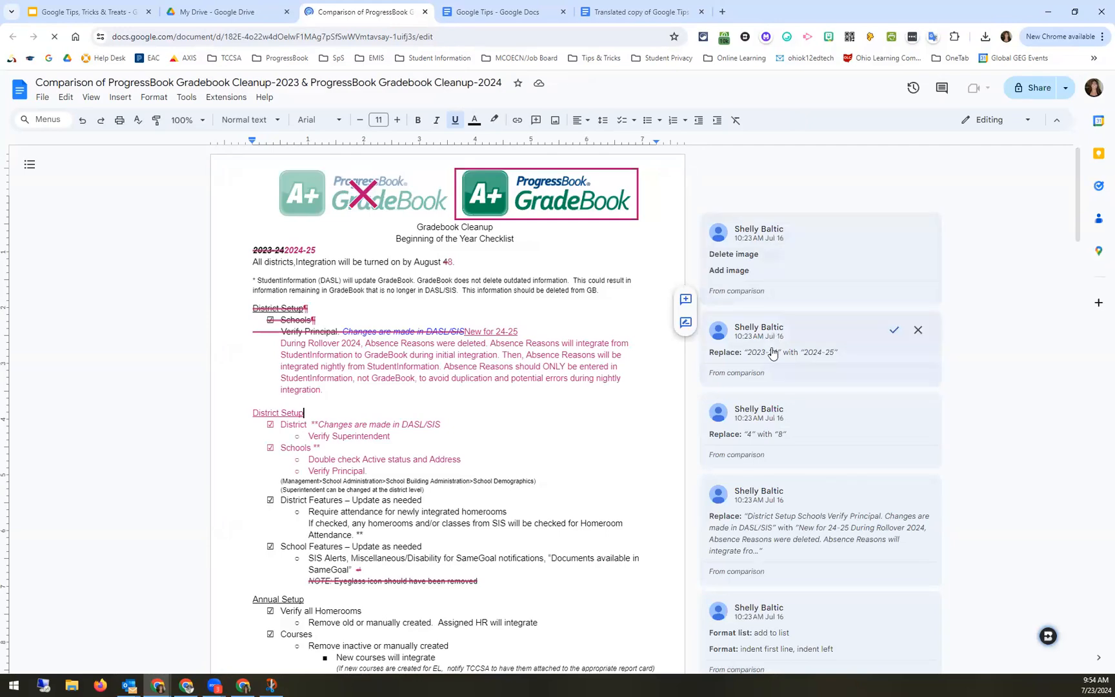
pyautogui.scroll(-1, 772, 359)
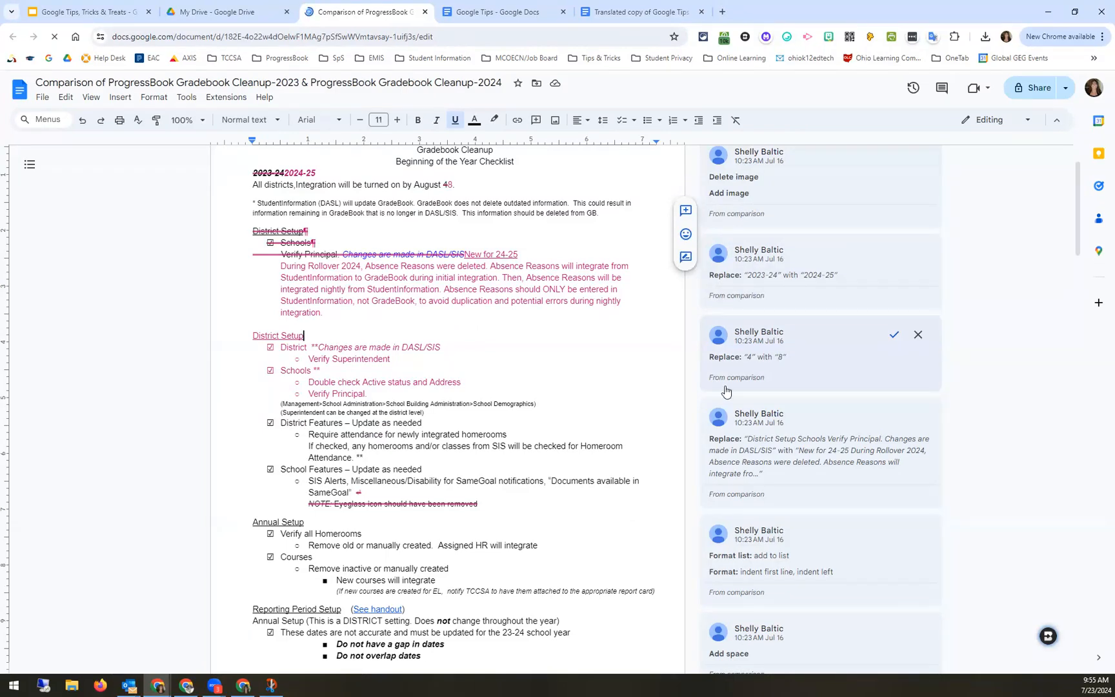
pyautogui.scroll(-5, 535, 319)
pyautogui.scroll(-5, 536, 318)
pyautogui.scroll(20, 534, 333)
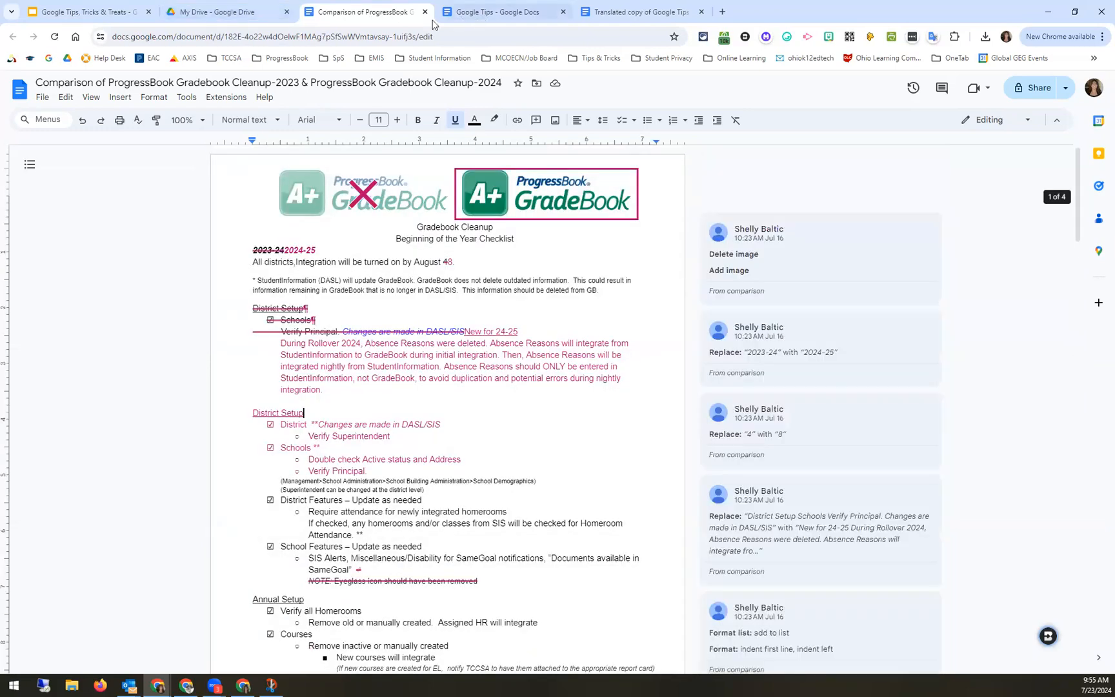
# Search Drive for "cleanup" and open the document ProgressBook Gradebook Cleanup-2023.
pyautogui.click(206, 13)
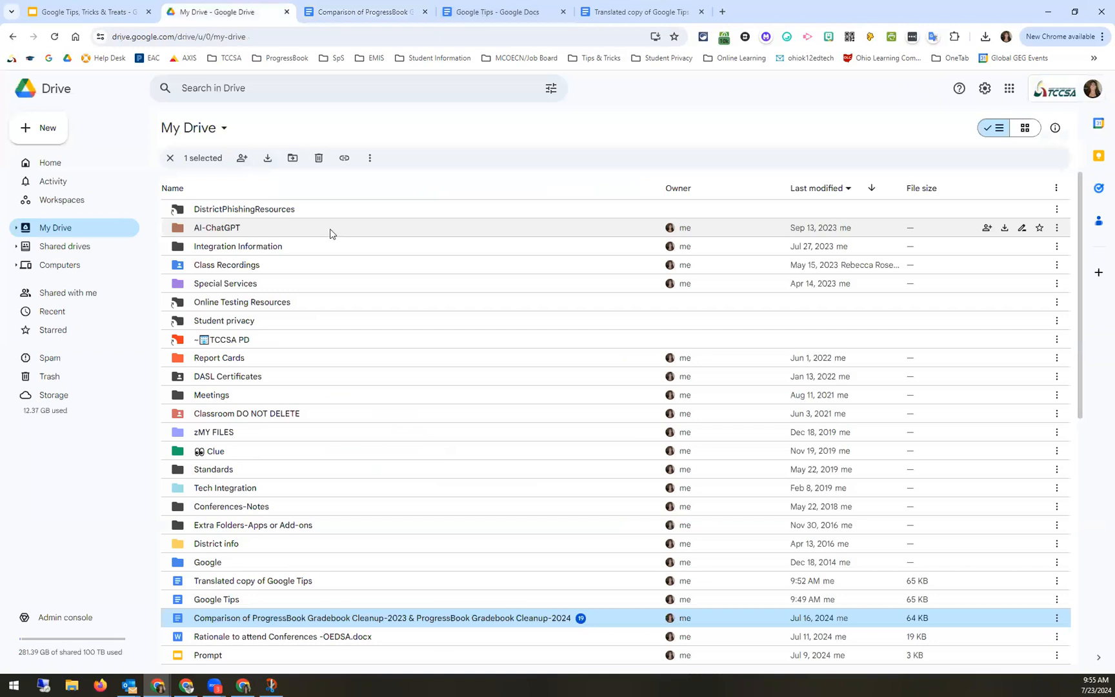
pyautogui.click(265, 84)
pyautogui.write('c')
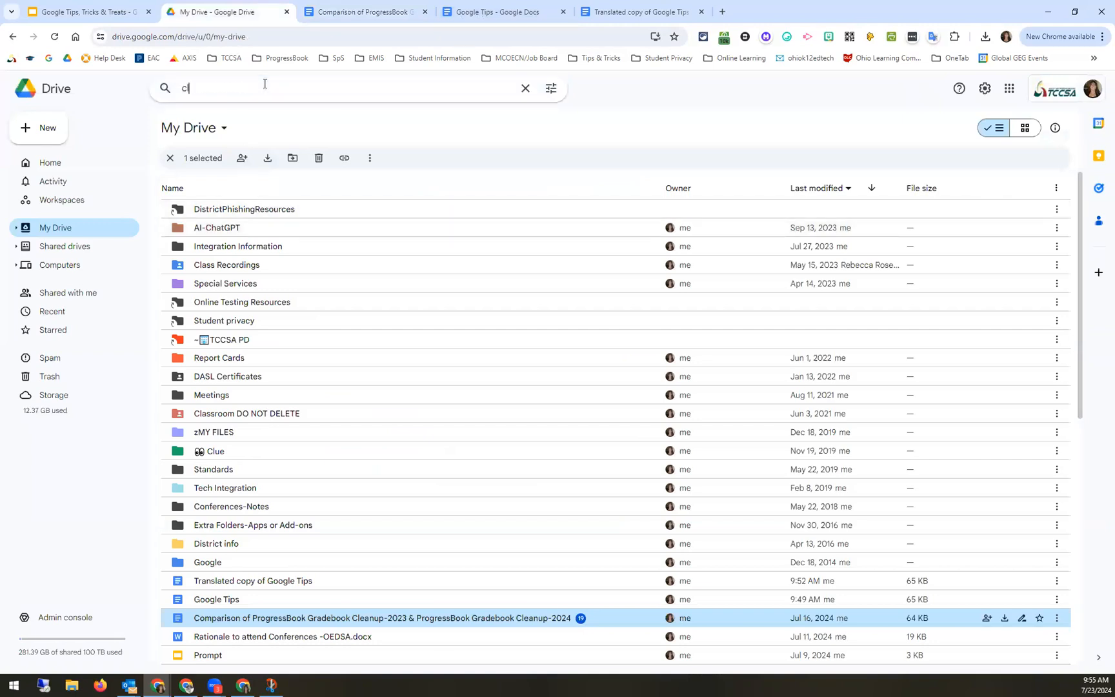
pyautogui.write('leanup')
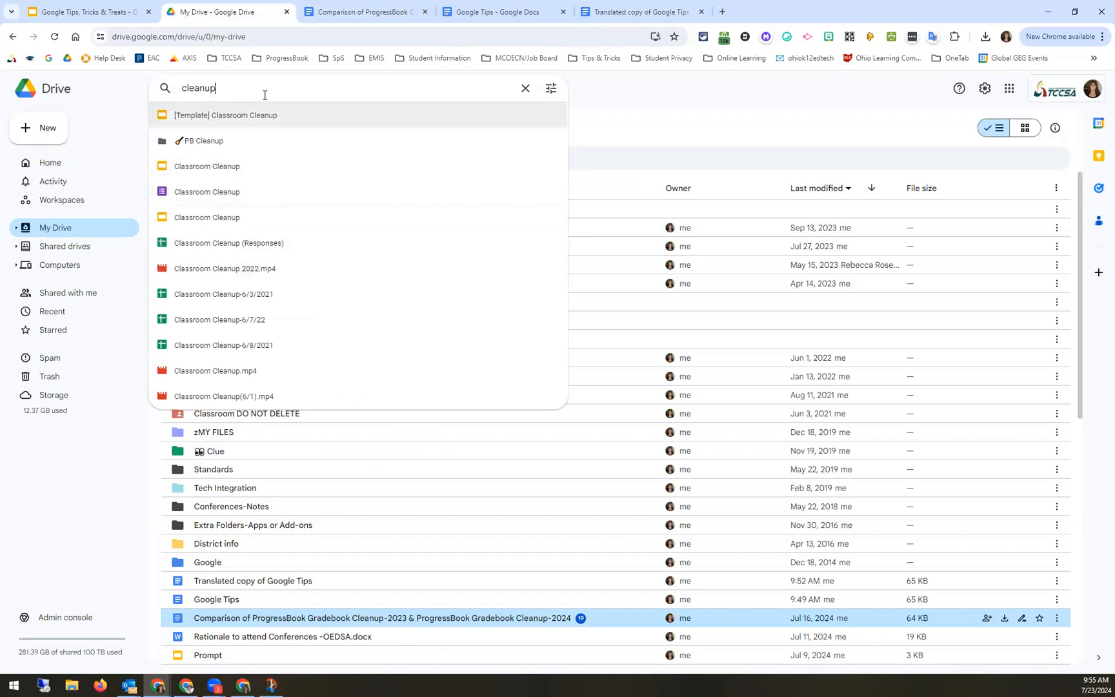
pyautogui.click(265, 116)
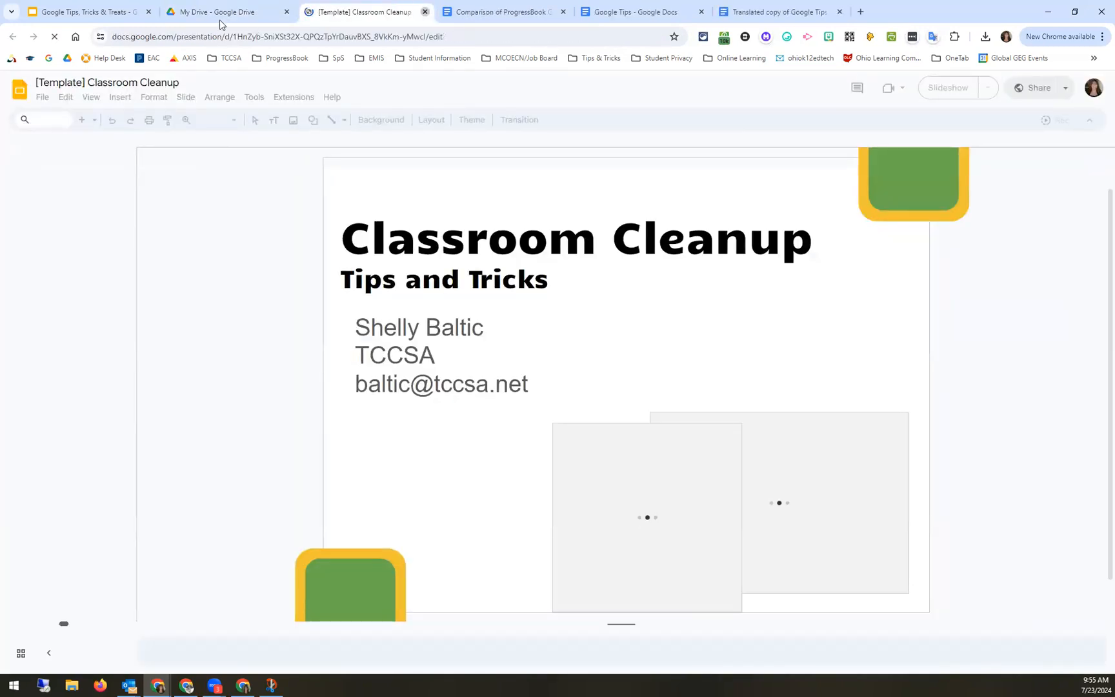
pyautogui.hotkey('ctrl', 'w')
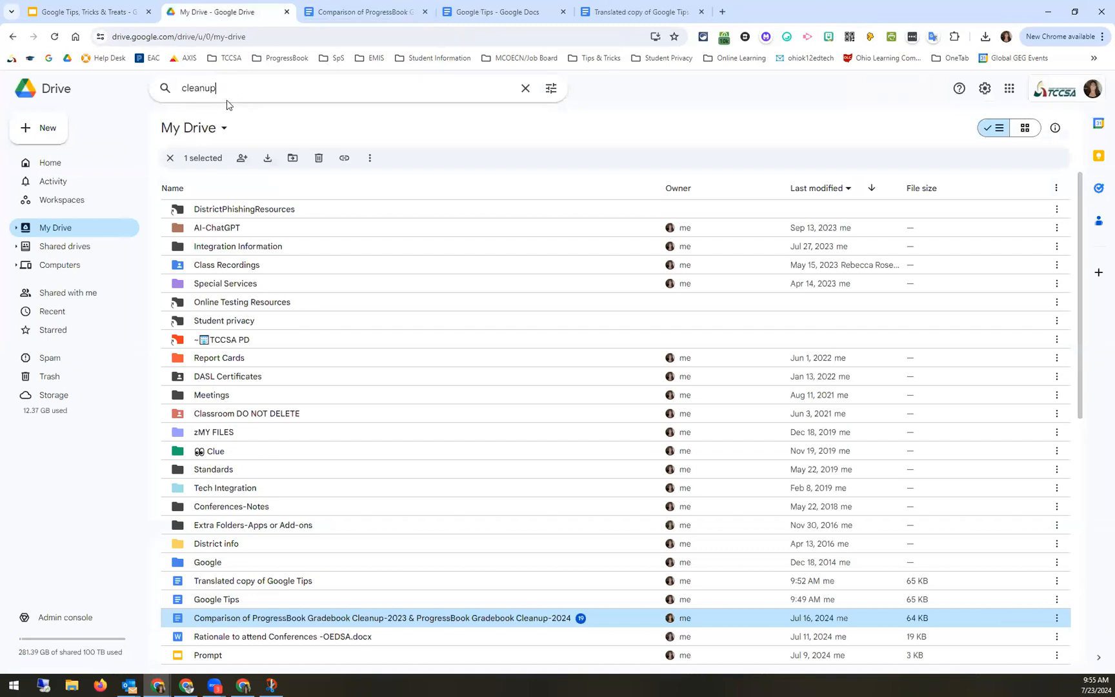
pyautogui.press('Return')
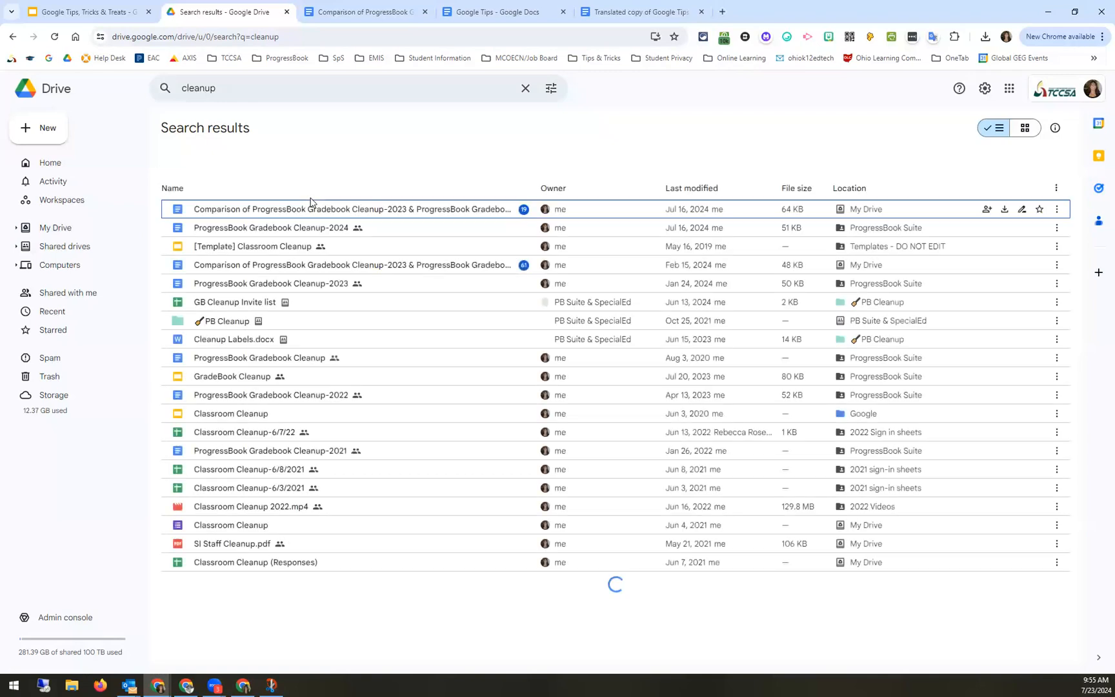
pyautogui.doubleClick(303, 290)
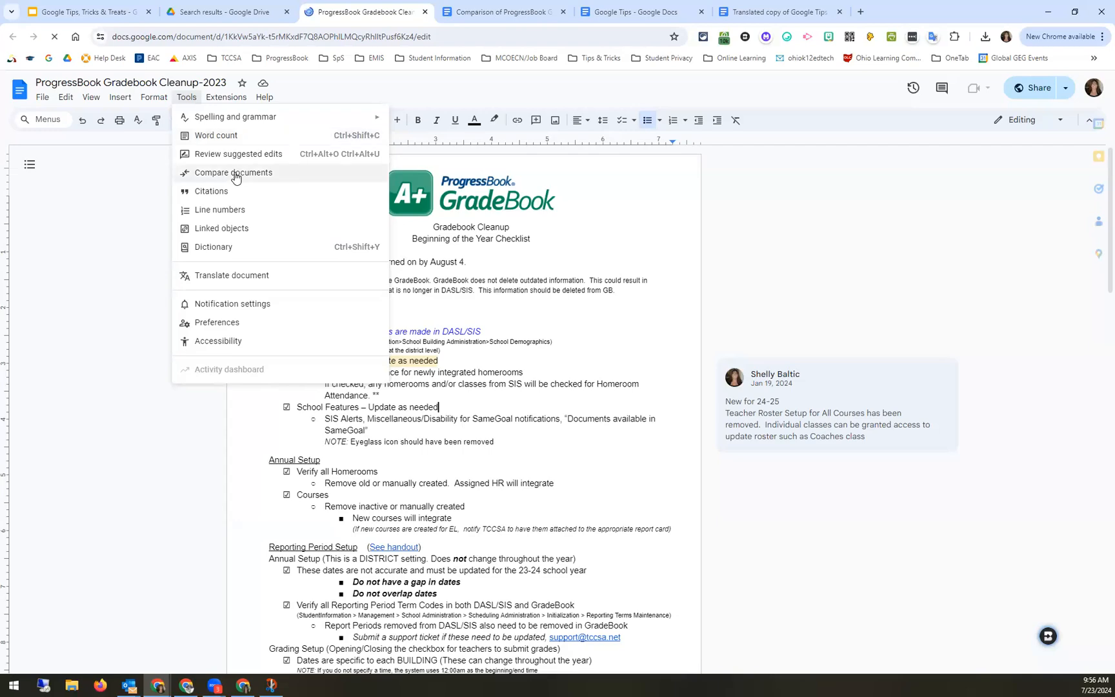
# Start a document comparison and search the Drive documents for "cleanup" to find the second version.
pyautogui.click(235, 173)
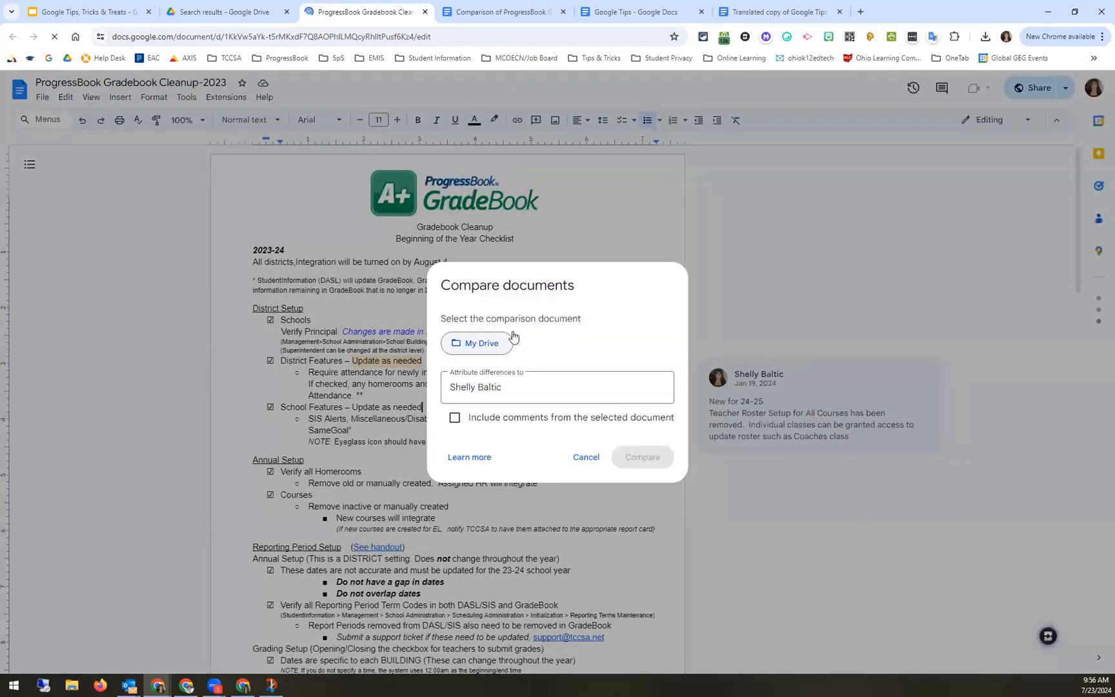
pyautogui.click(480, 346)
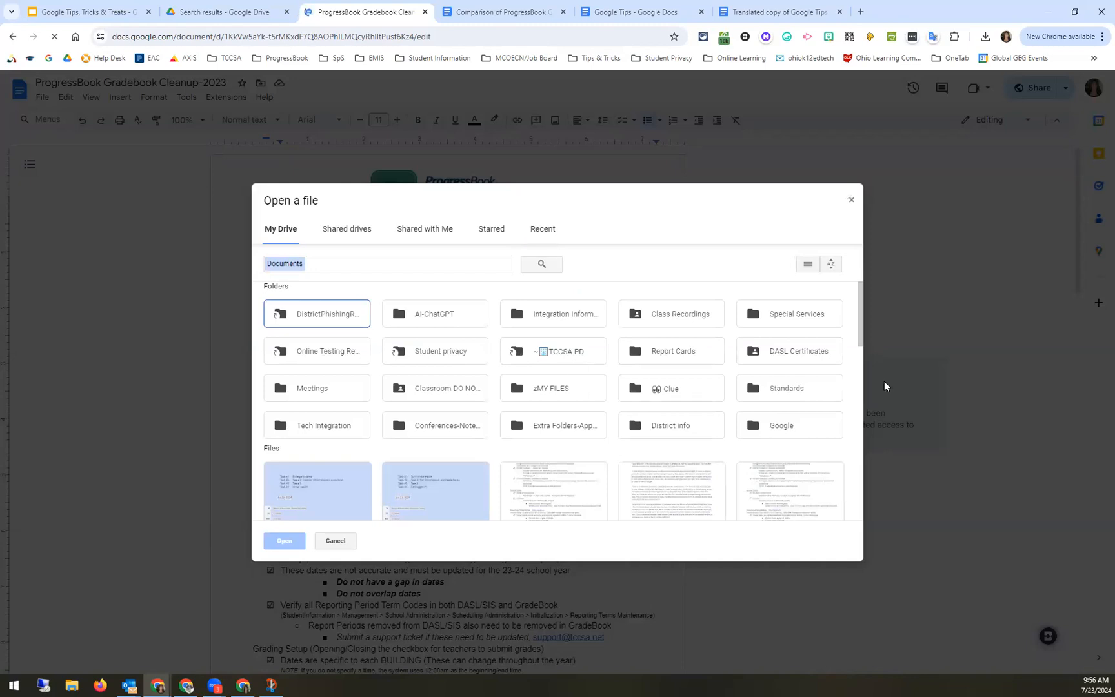
pyautogui.scroll(-10, 828, 406)
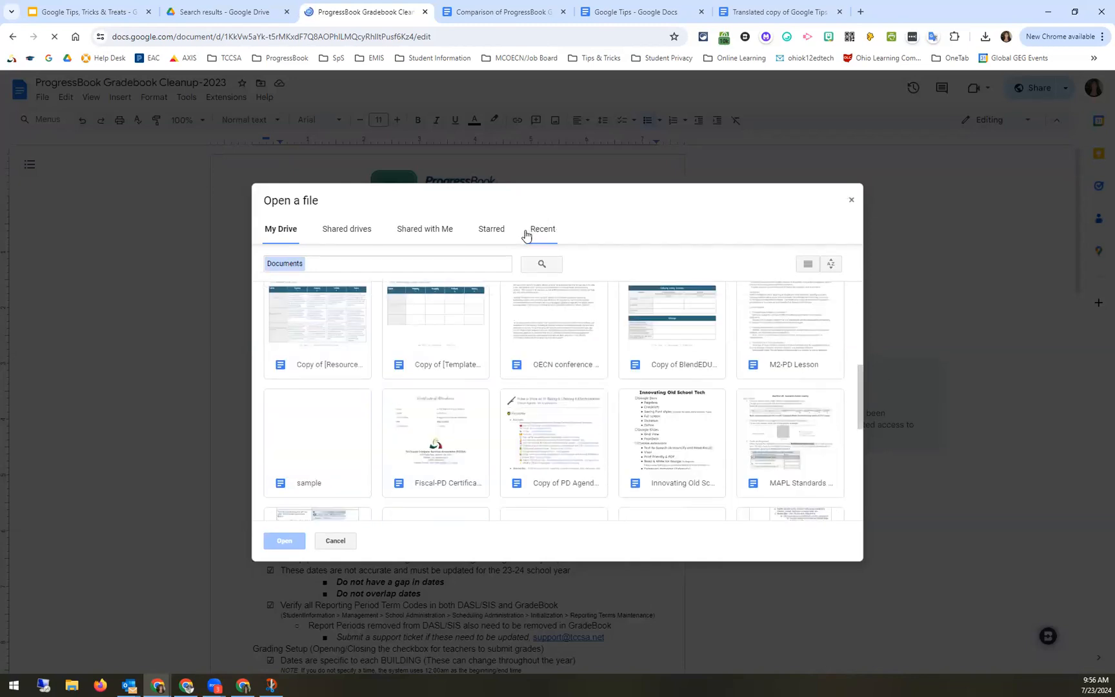
pyautogui.click(458, 263)
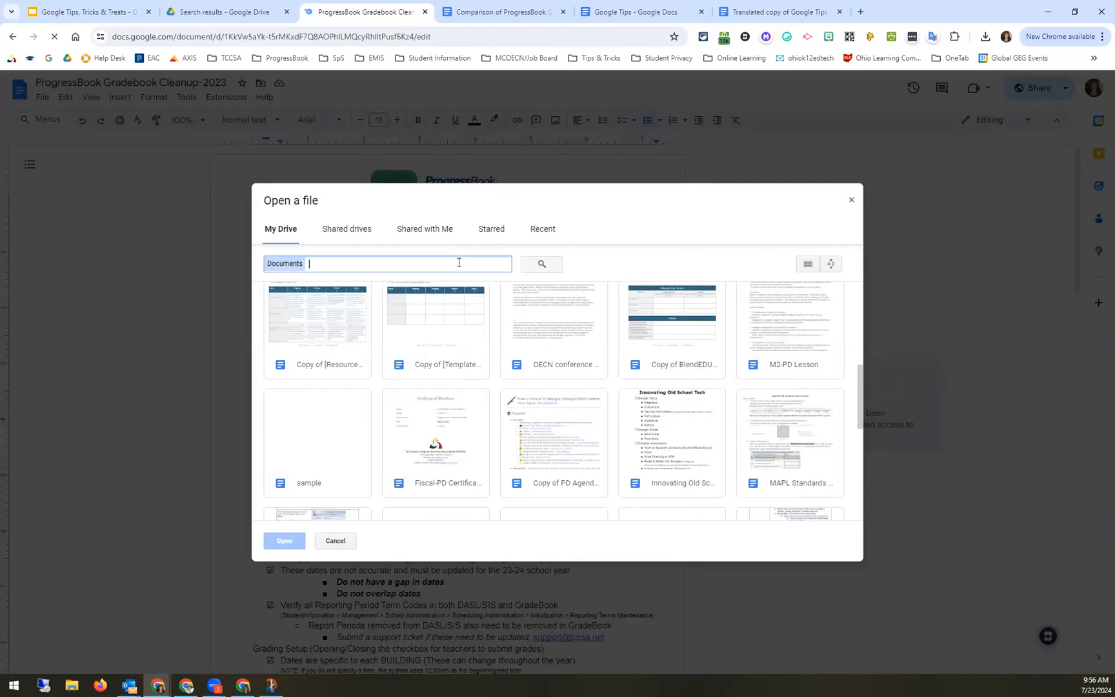
pyautogui.write('cleanup')
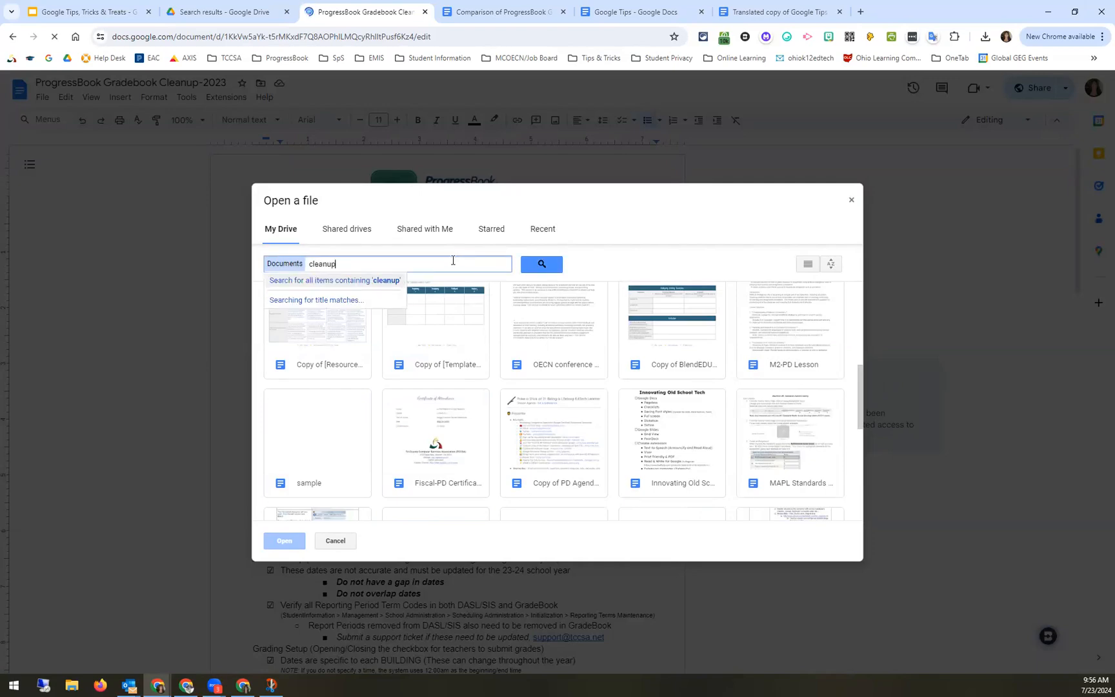
pyautogui.click(542, 264)
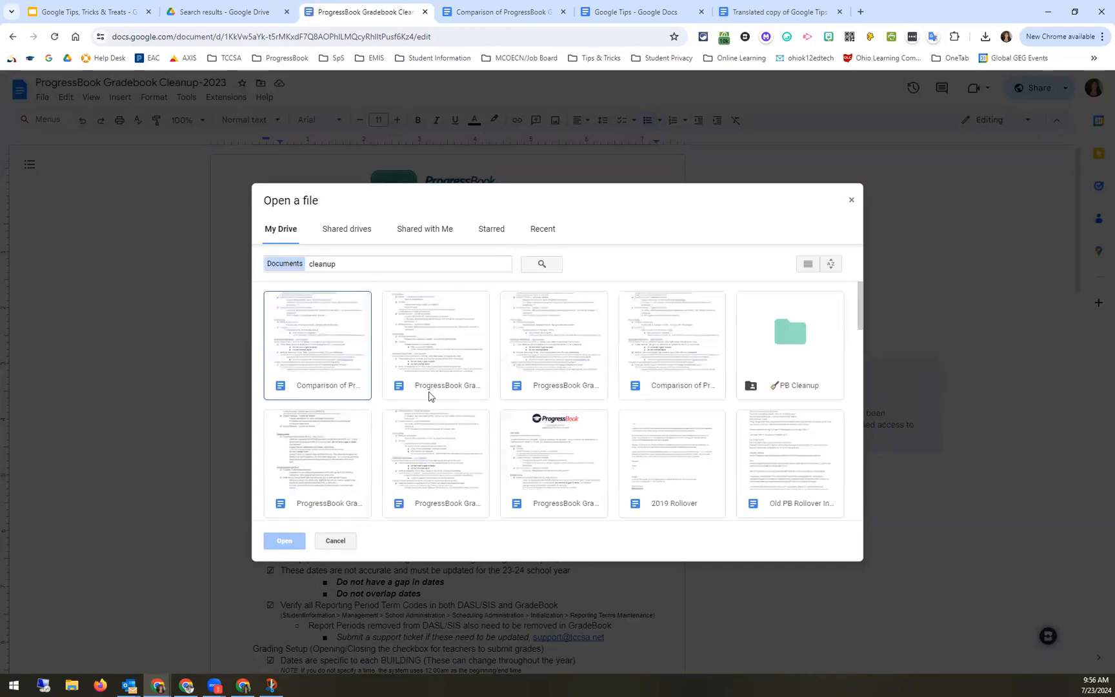
# Select ProgressBook Gradebook Cleanup-2024 as the comparison document, run the comparison and open the result.
pyautogui.click(428, 395)
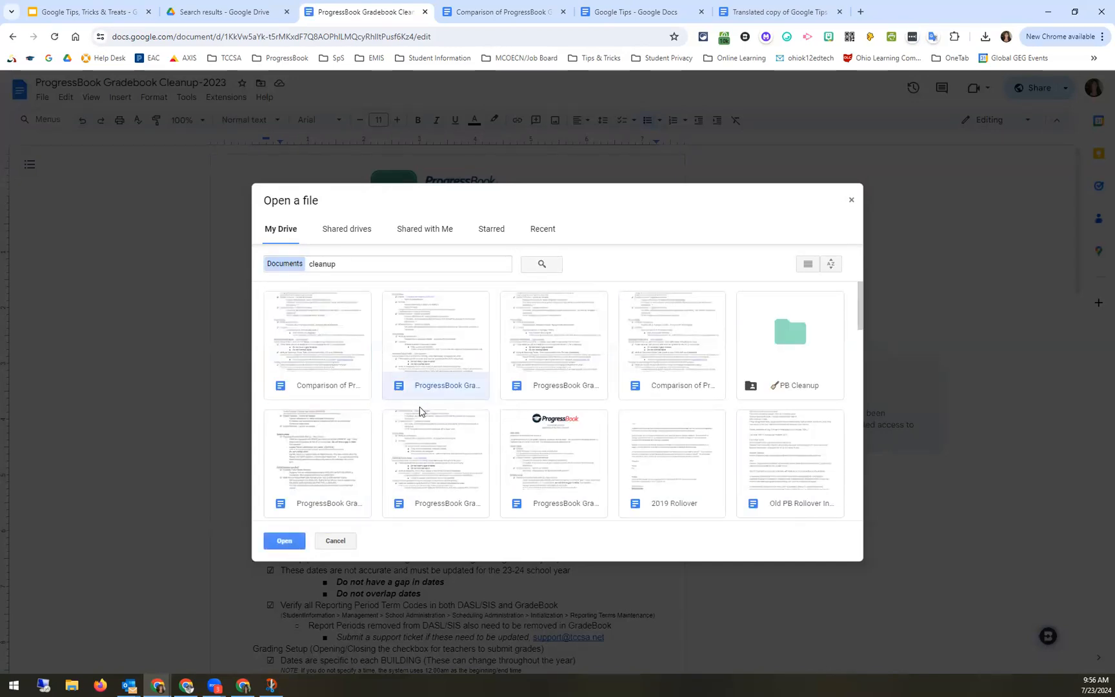
pyautogui.click(282, 542)
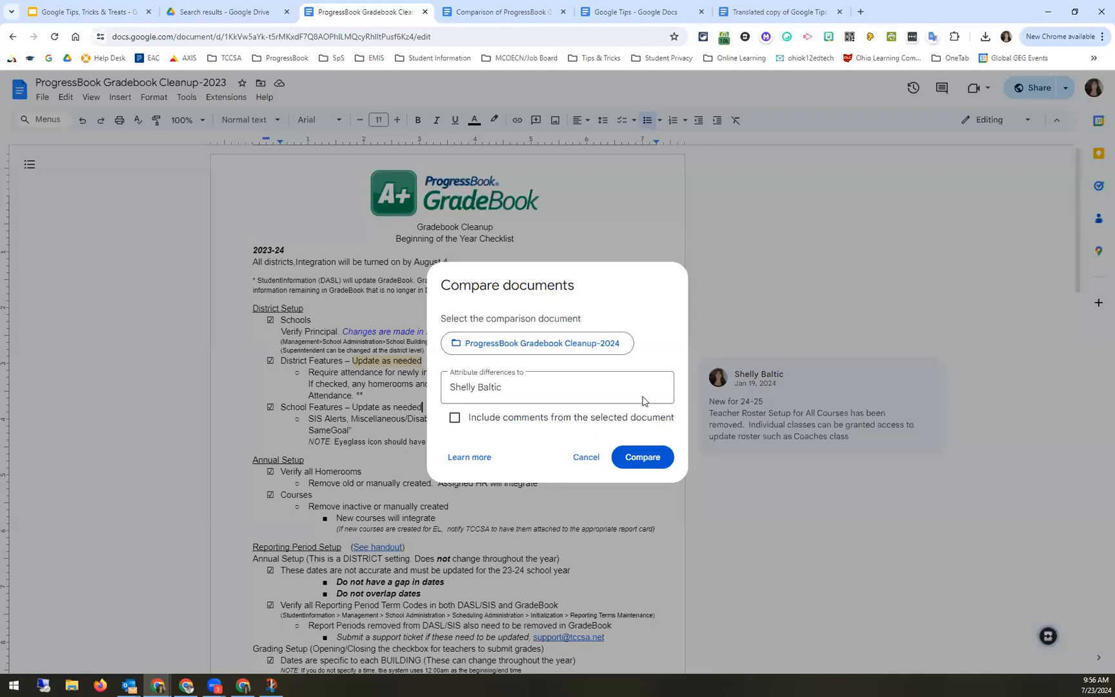
pyautogui.click(644, 457)
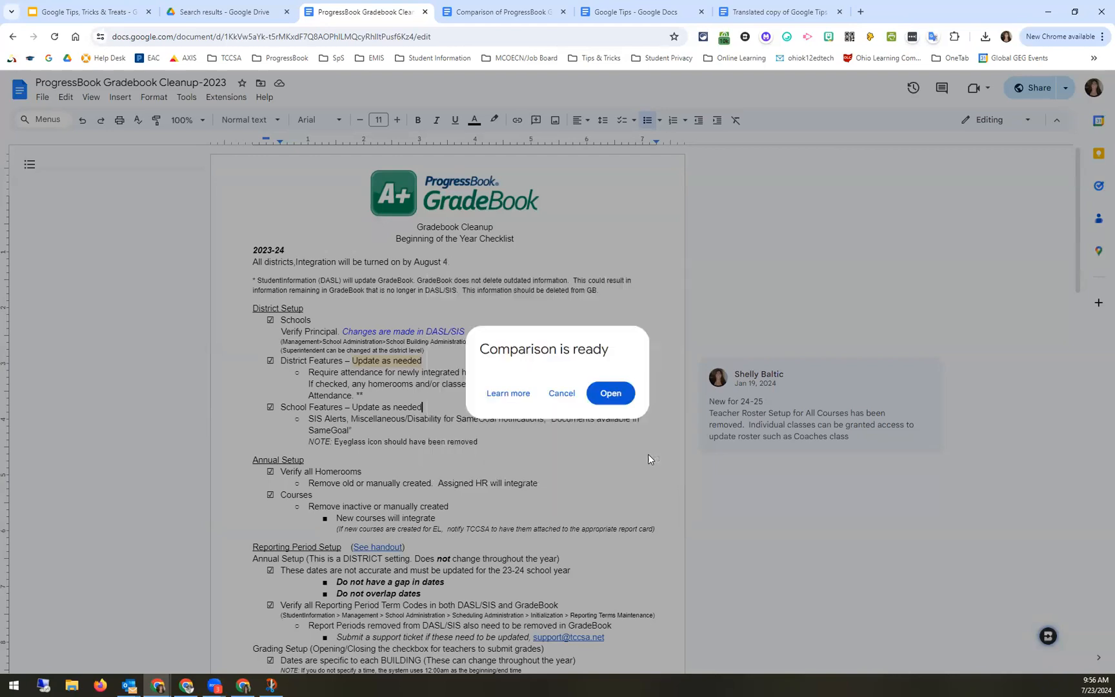
pyautogui.click(612, 395)
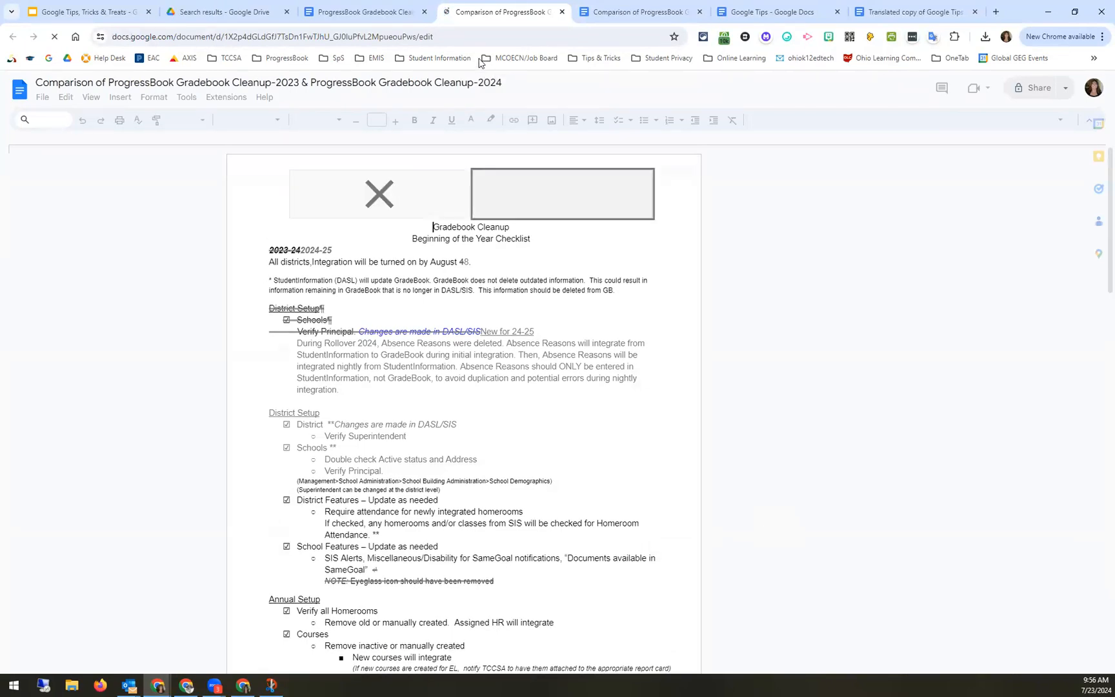
# Display the comparison files in My Drive, and bring the spreadsheet "Google new tools, tips, tricks & treats" into the browser window.
pyautogui.click(235, 14)
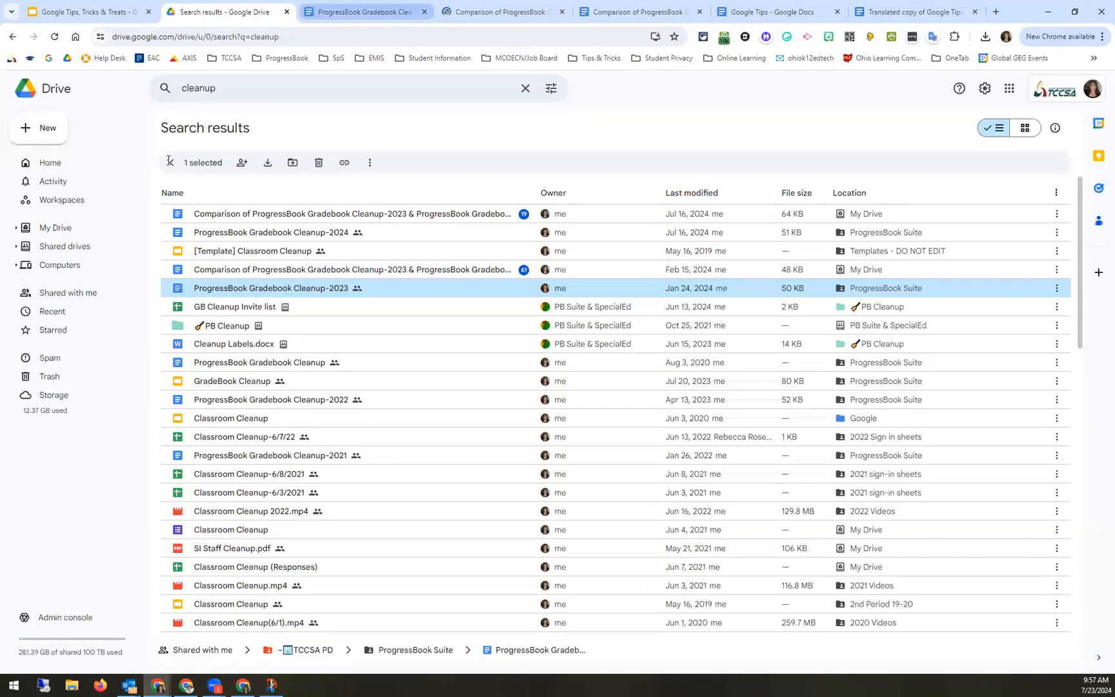
pyautogui.click(80, 236)
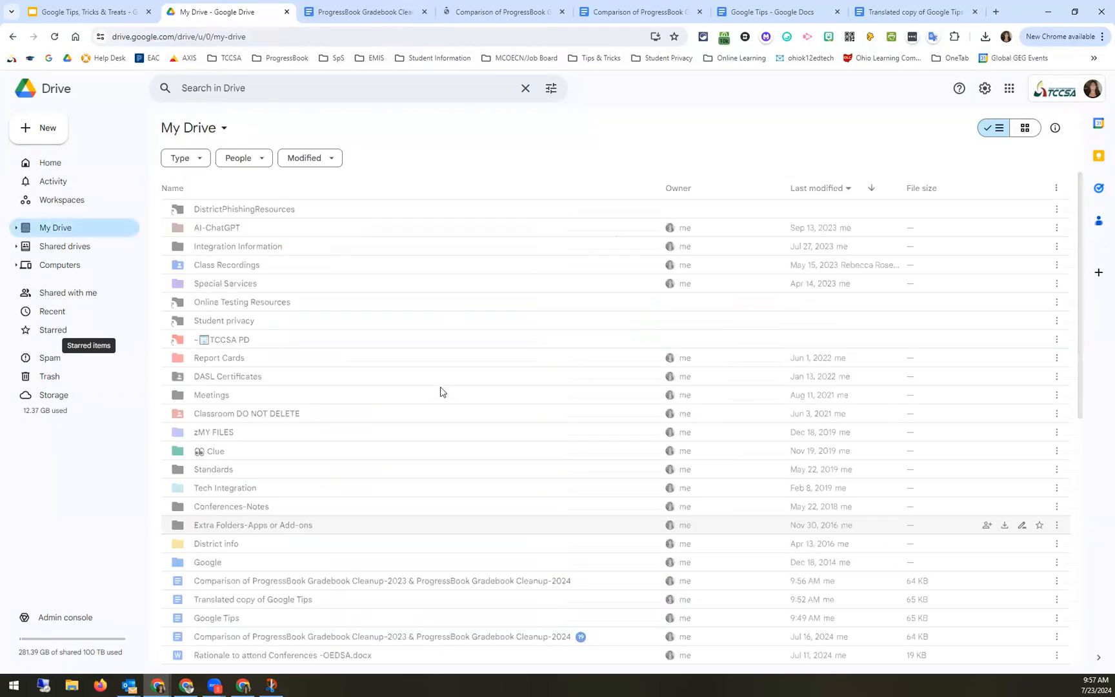
pyautogui.scroll(-5, 553, 608)
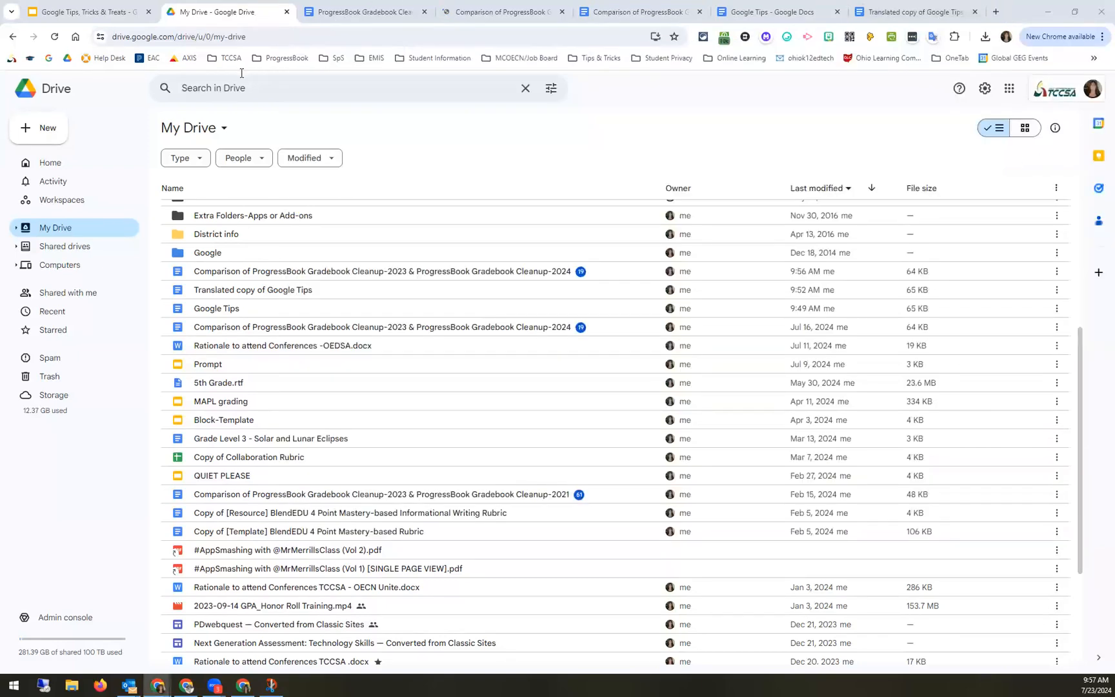
pyautogui.moveTo(269, 12); pyautogui.dragTo(296, 16)
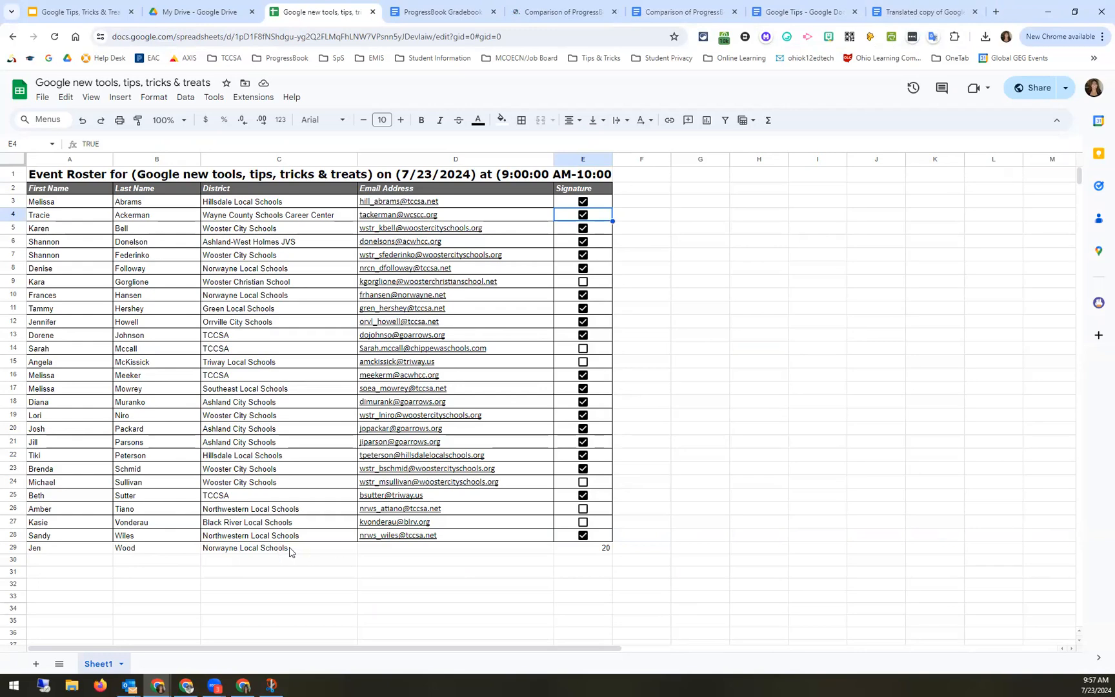
# Add the comment "added from link" to the last-name cell B29 at the end of the roster and display it.
pyautogui.click(244, 549)
pyautogui.click(157, 554)
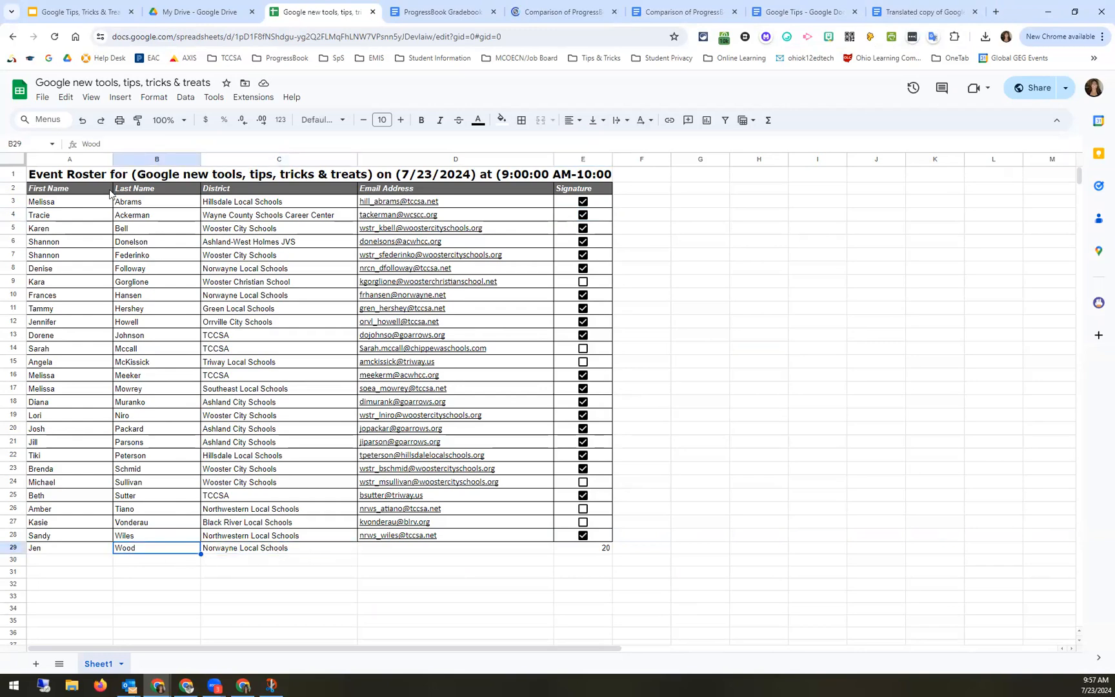
pyautogui.click(120, 97)
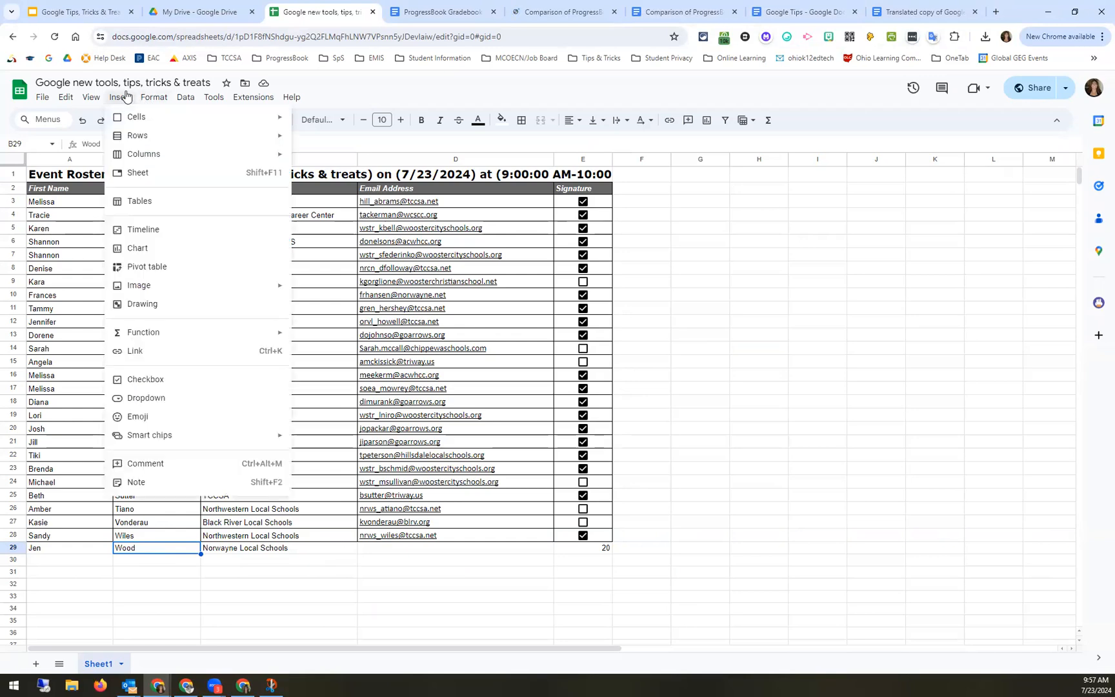
pyautogui.click(158, 470)
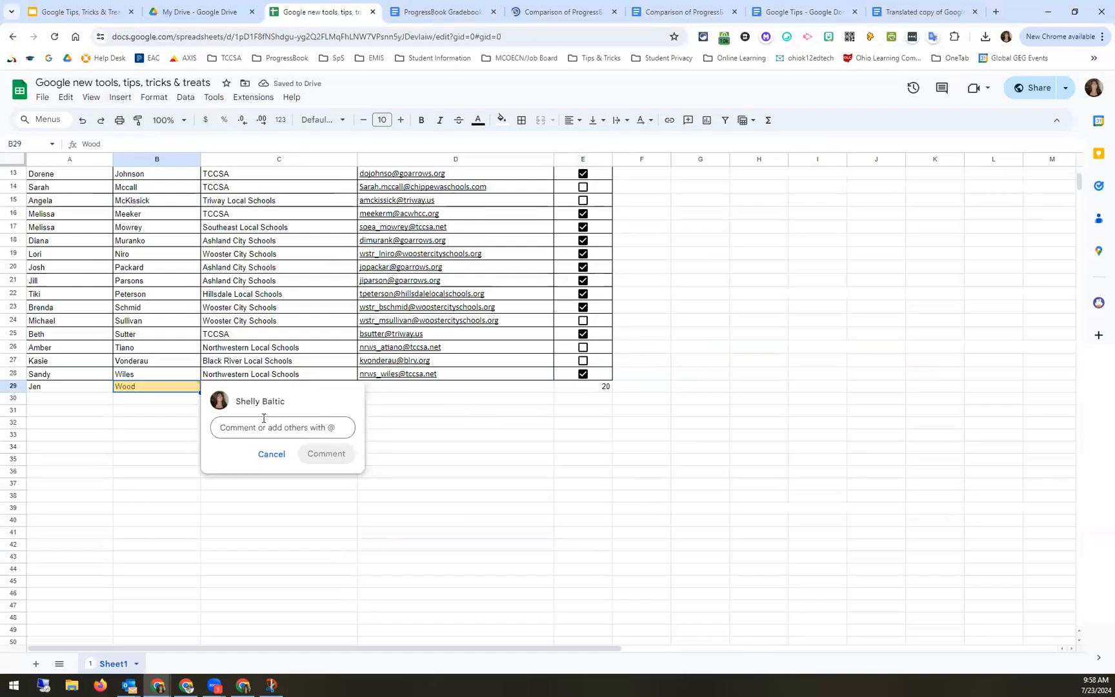
pyautogui.write('added from')
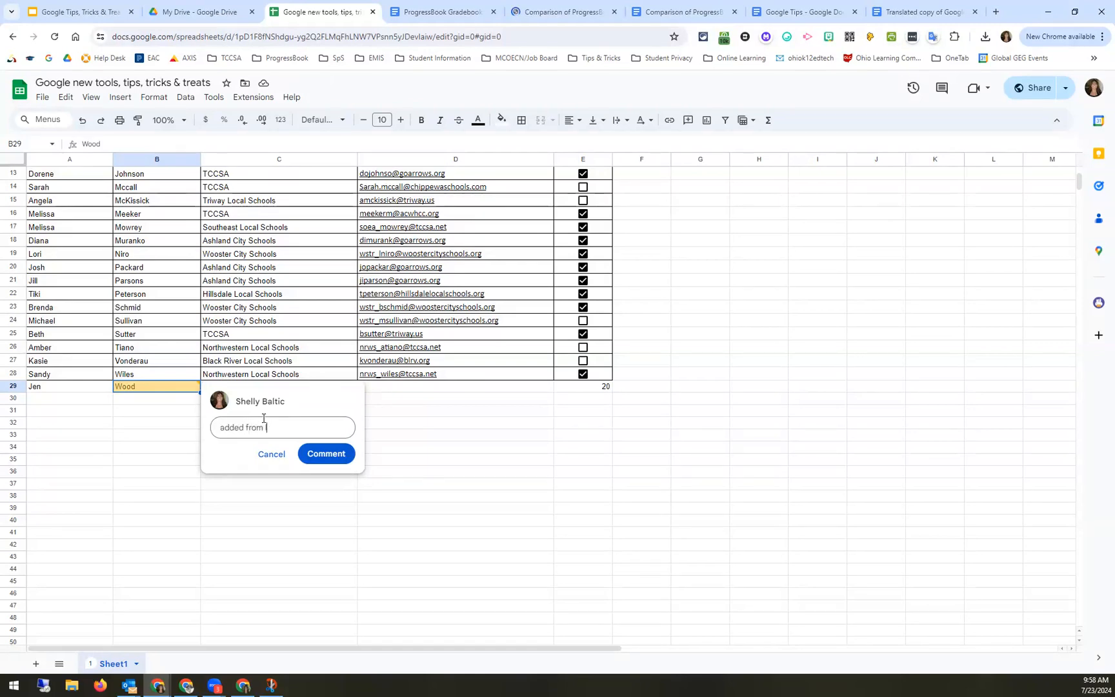
pyautogui.click(328, 455)
pyautogui.click(320, 486)
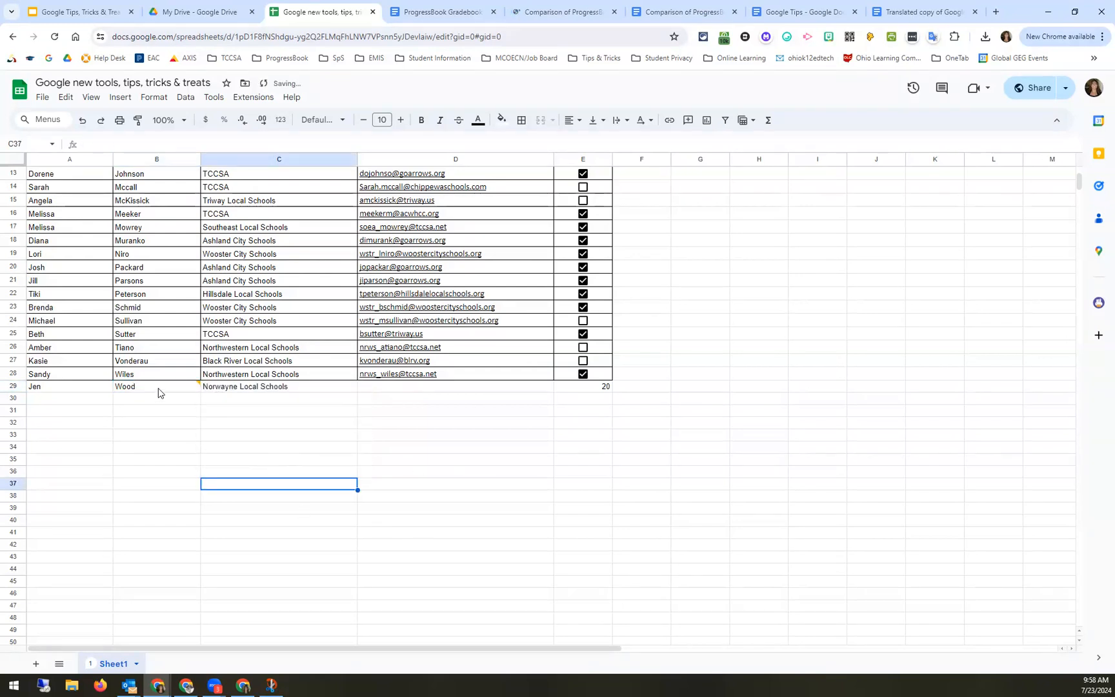
pyautogui.moveTo(158, 389)
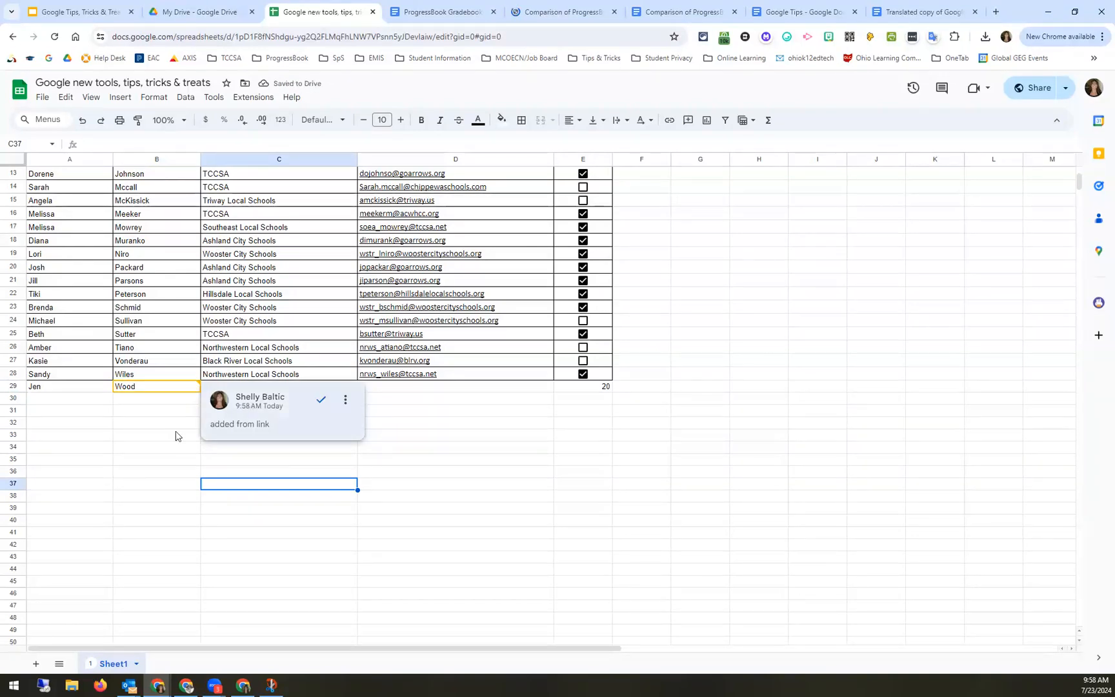
pyautogui.click(490, 438)
# Insert a note reading "updated on 7/23" on the District header cell C2.
pyautogui.click(336, 386)
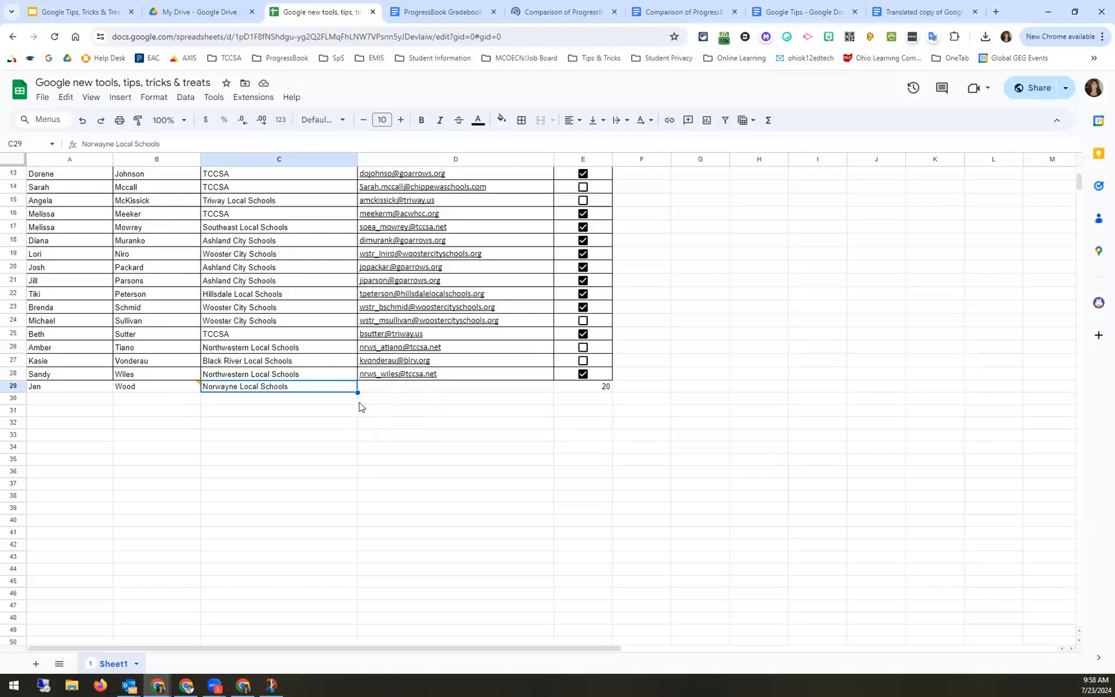
pyautogui.scroll(4, 342, 352)
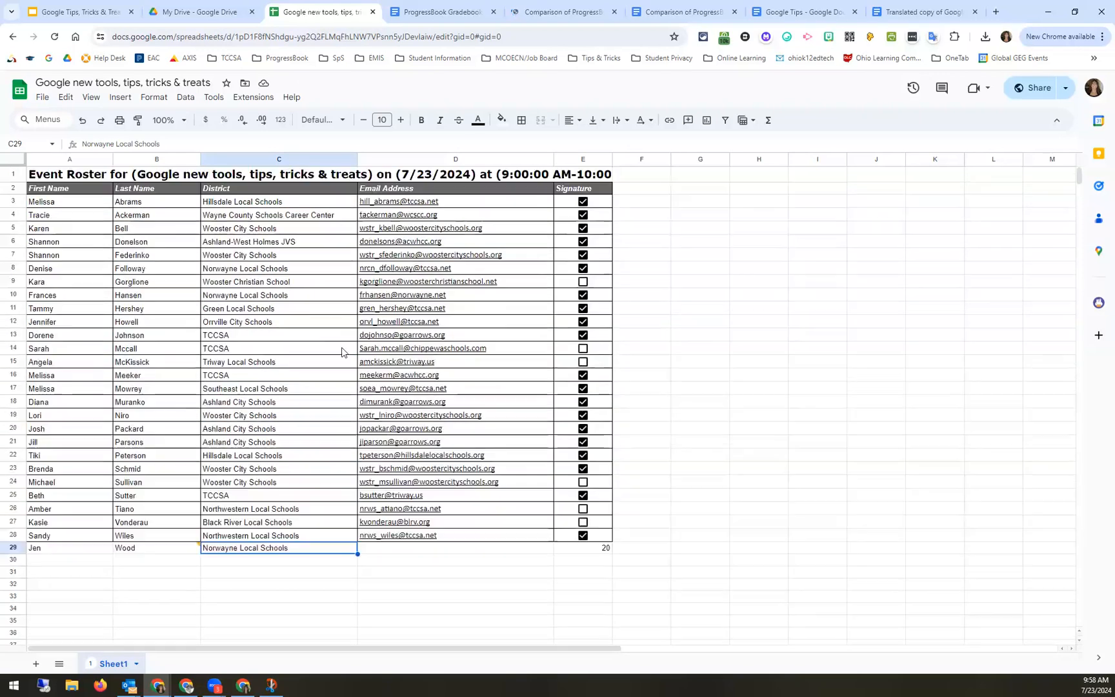
pyautogui.click(298, 189)
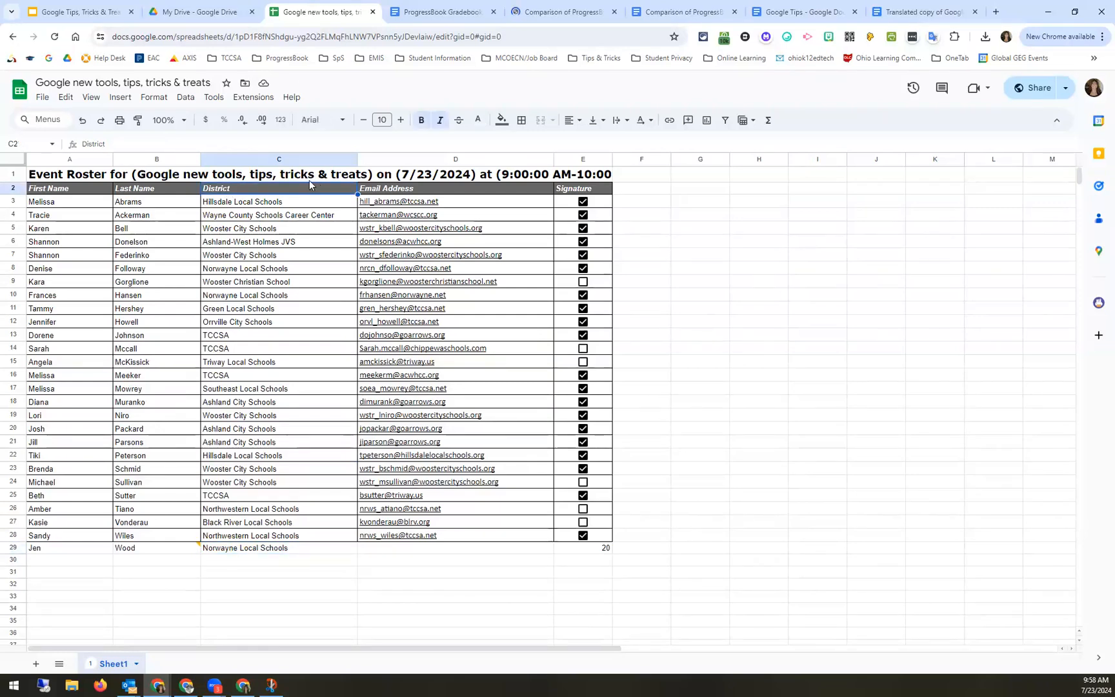
pyautogui.click(120, 97)
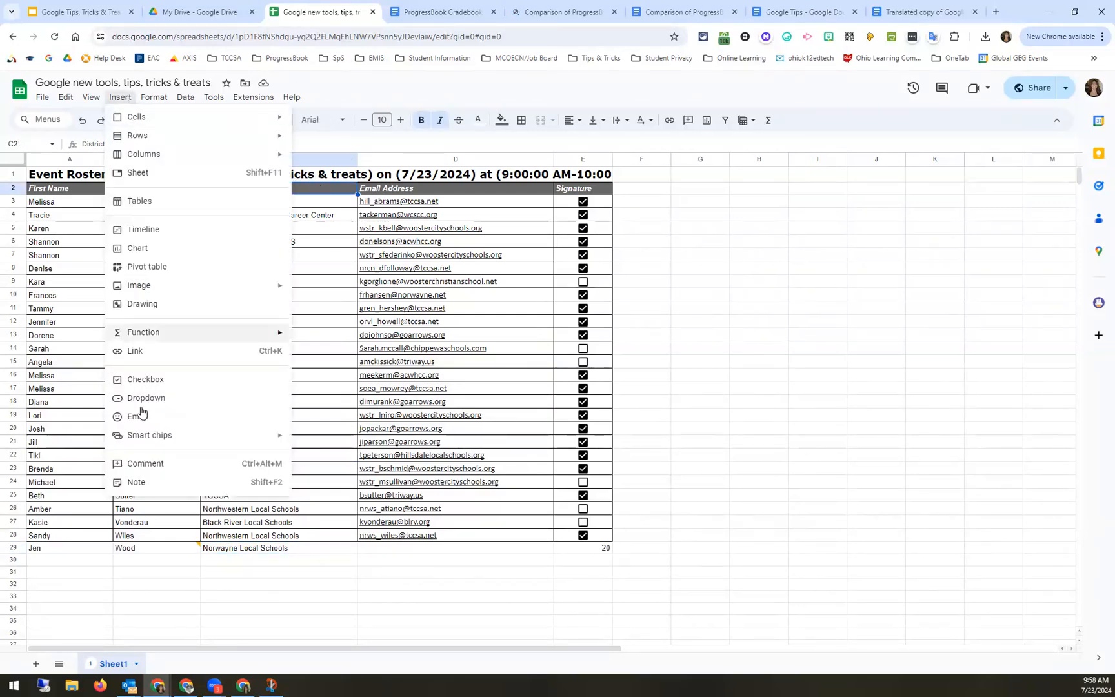
pyautogui.click(139, 482)
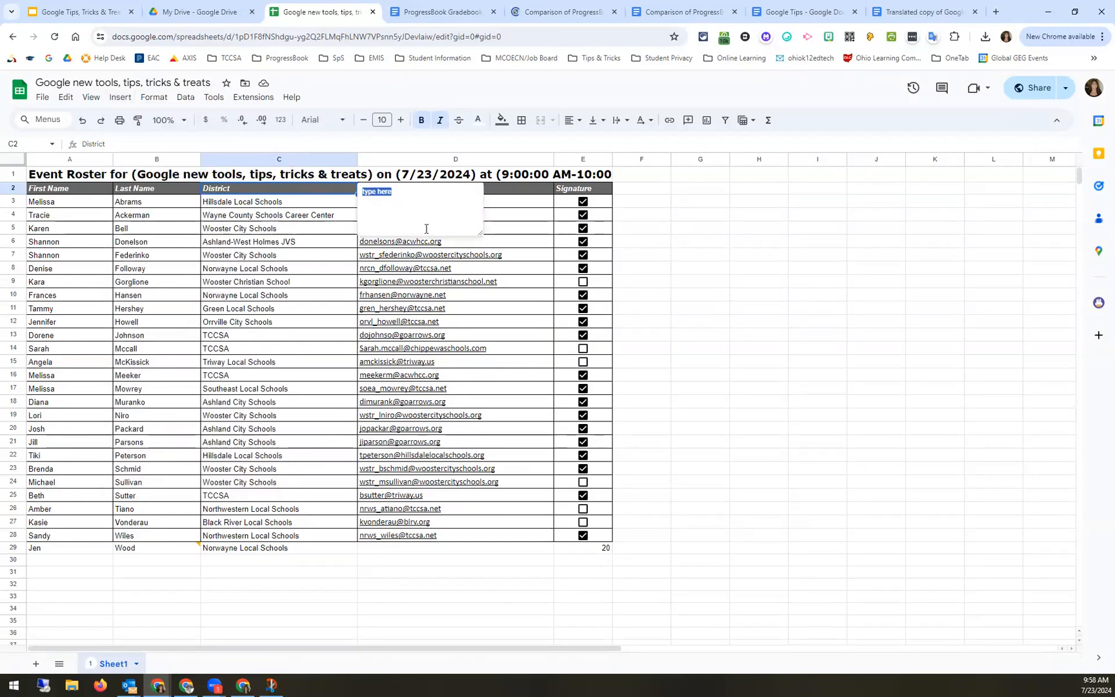
pyautogui.write('updated')
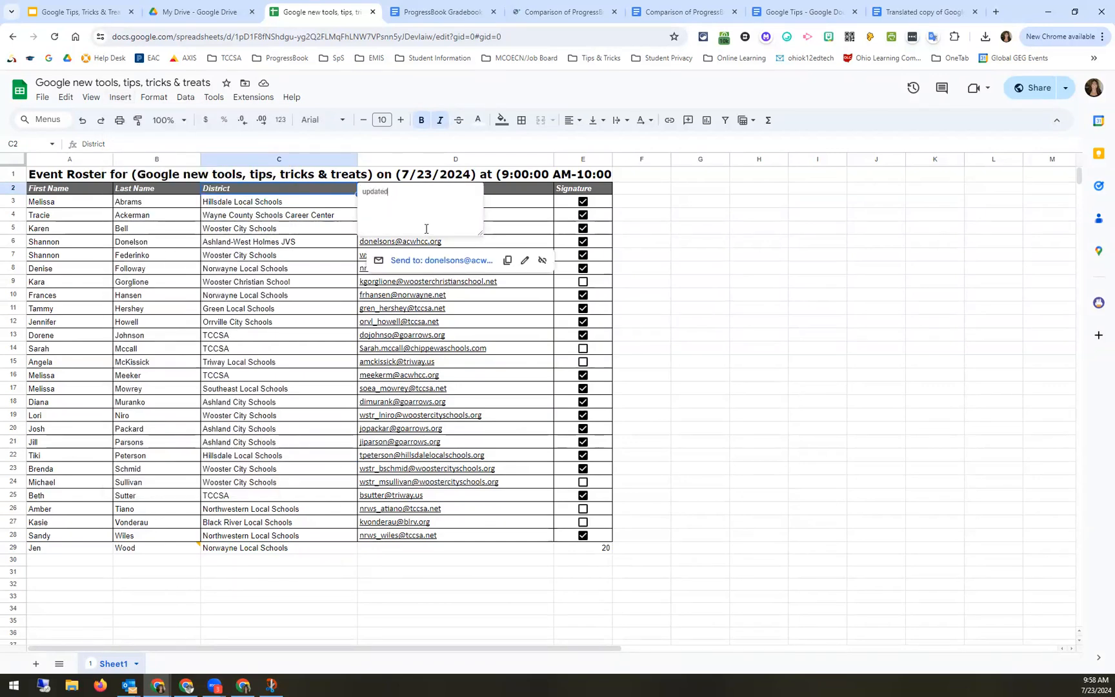
pyautogui.write(' on 7/23')
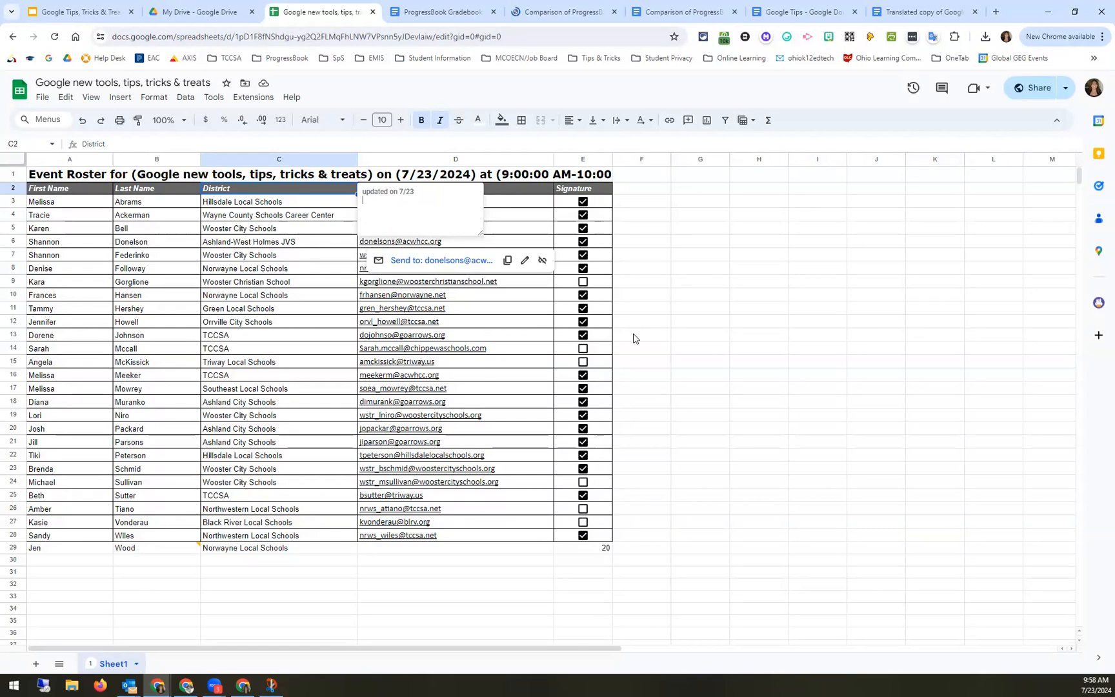
pyautogui.click(867, 321)
# Compare the District header note with the comment on B29, and examine the formula in E29 and its Signature checkbox range E3:E28.
pyautogui.moveTo(355, 186)
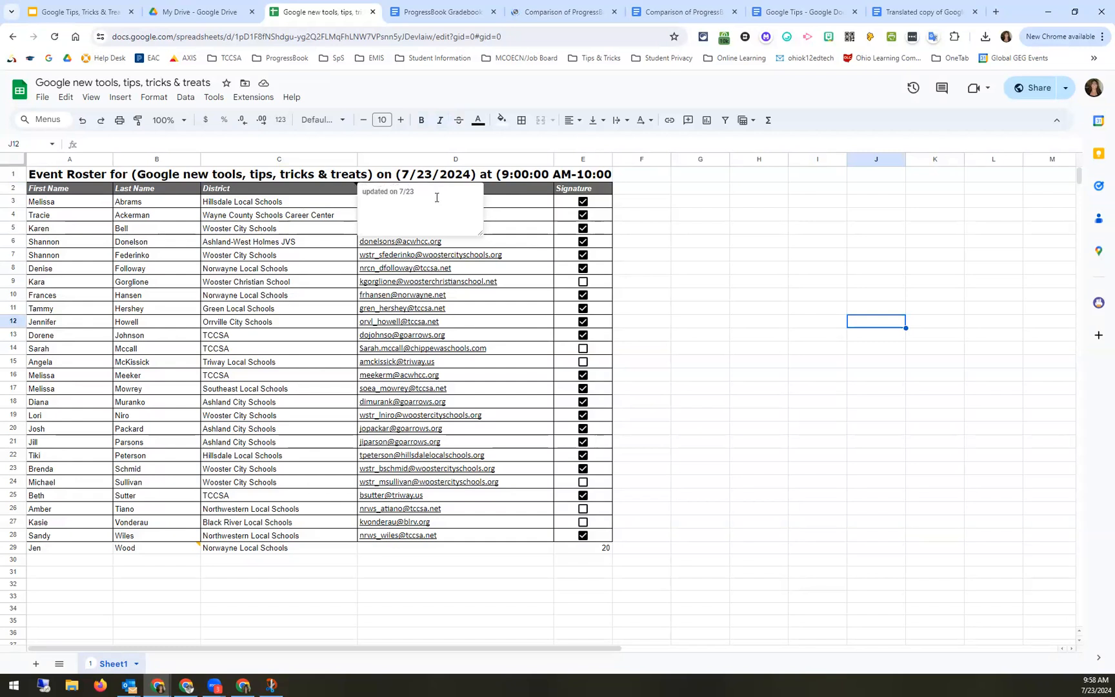
pyautogui.moveTo(212, 547)
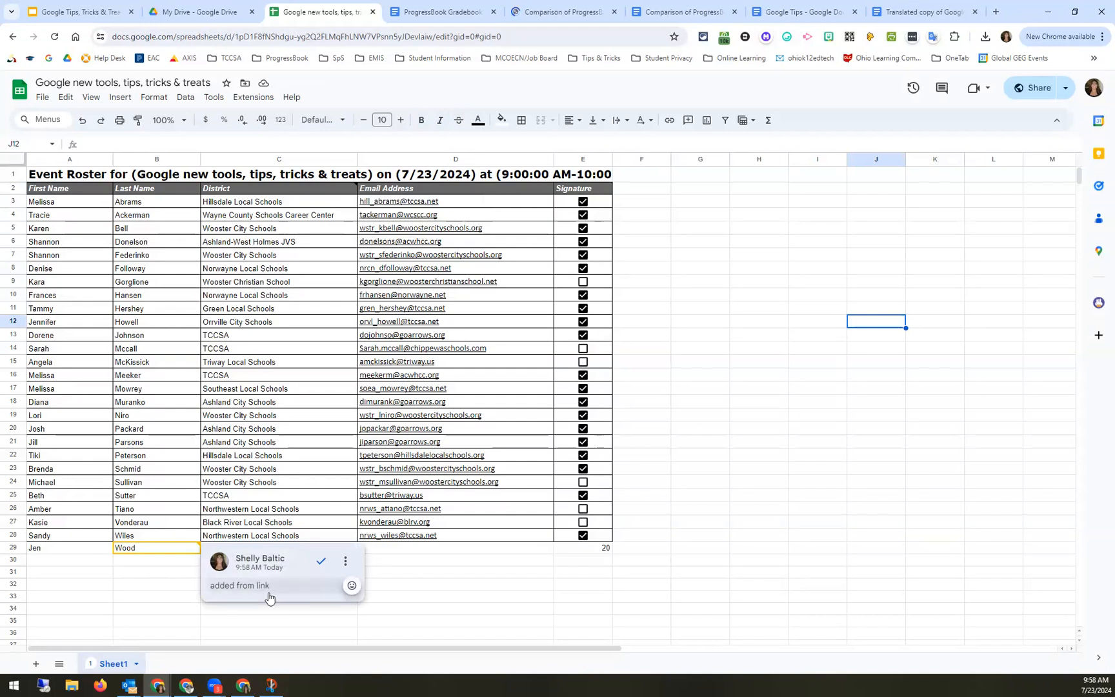
pyautogui.moveTo(313, 183)
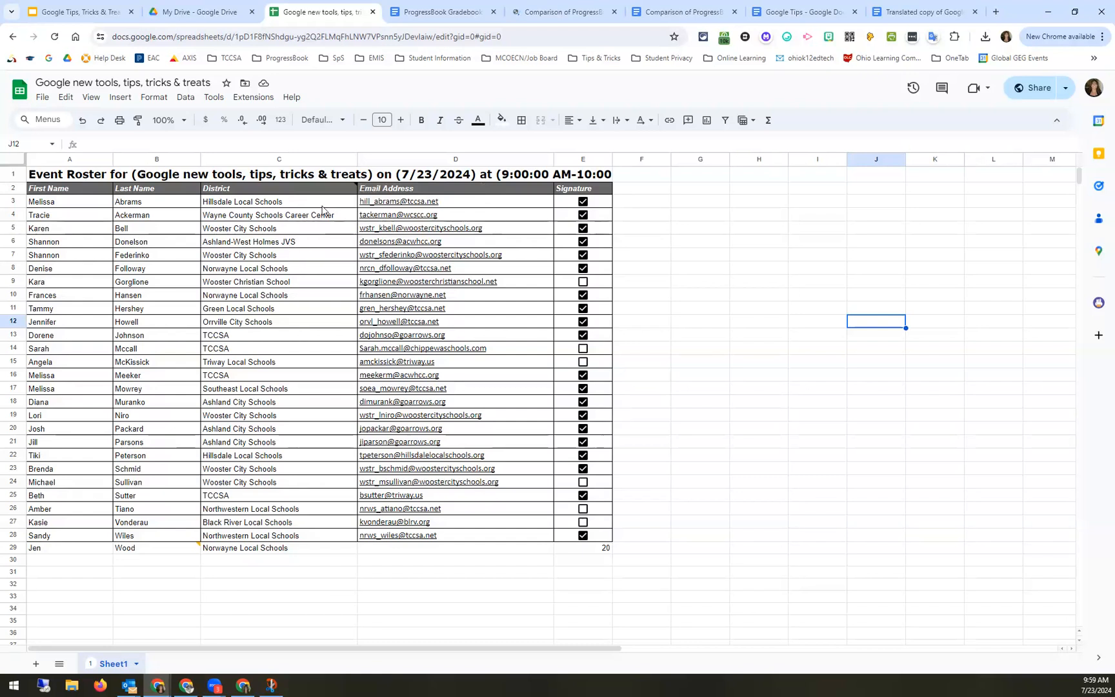
pyautogui.moveTo(379, 271)
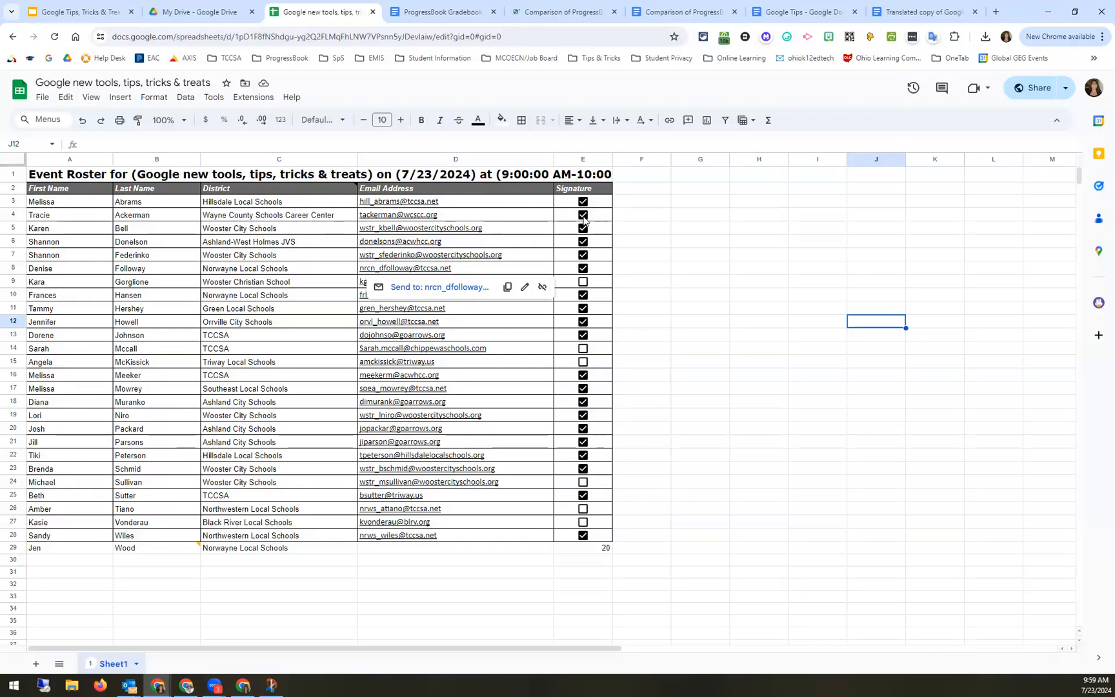
pyautogui.click(691, 245)
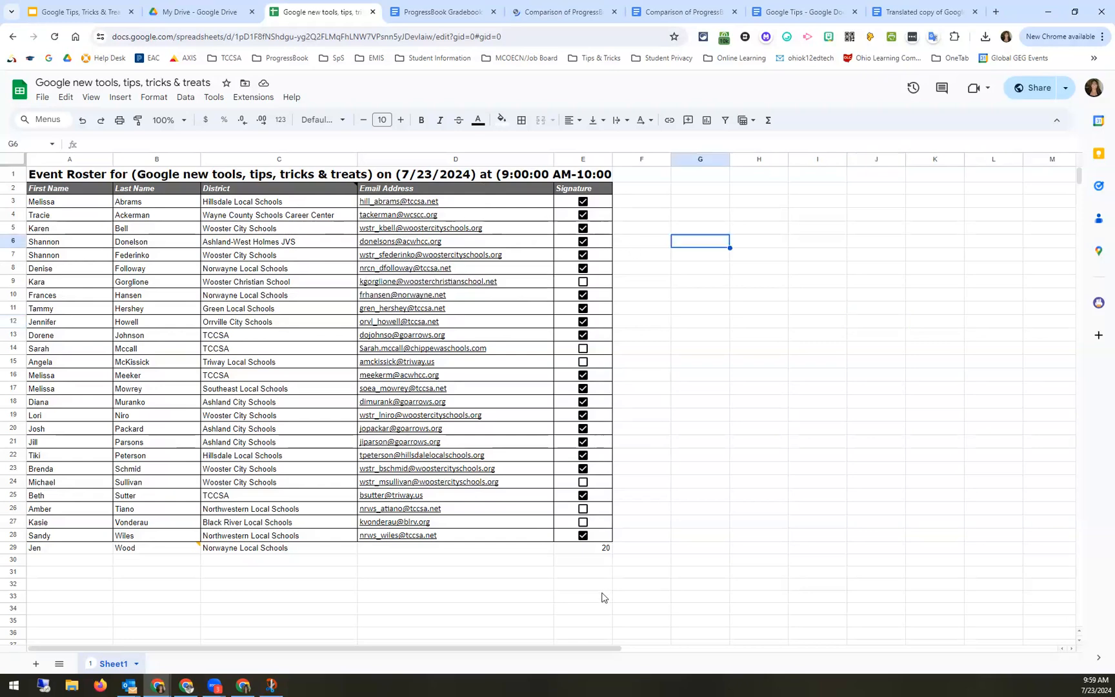
pyautogui.click(603, 549)
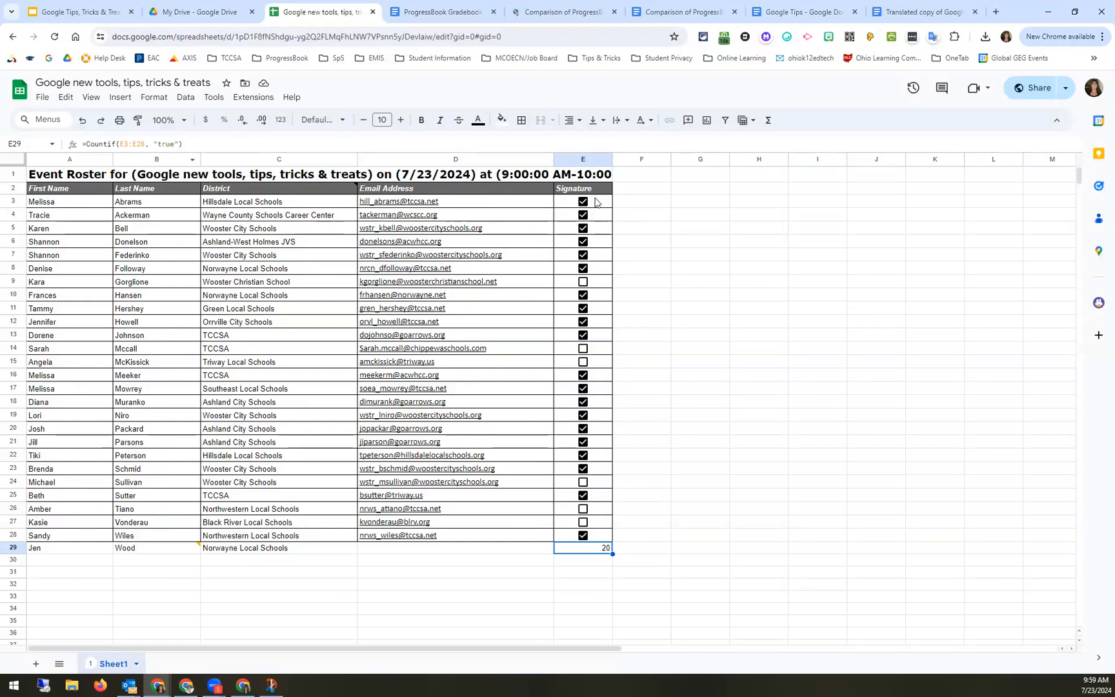
pyautogui.click(676, 279)
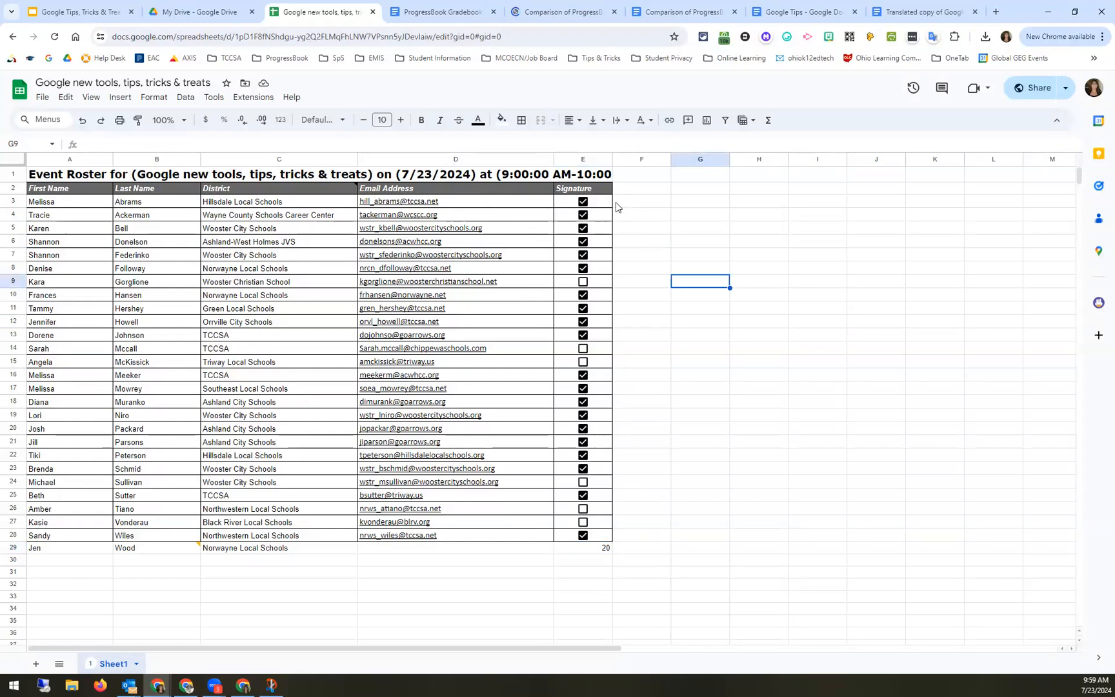
pyautogui.moveTo(603, 206)
pyautogui.mouseDown()
pyautogui.moveTo(590, 255)
pyautogui.moveTo(593, 537)
pyautogui.mouseUp()
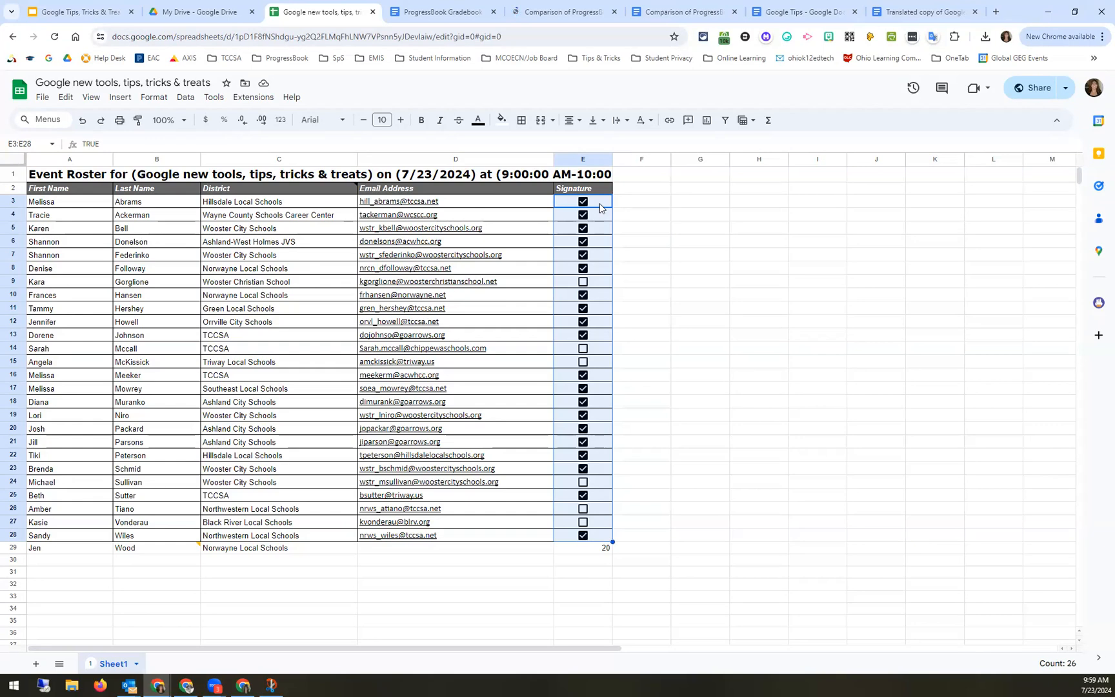
pyautogui.click(583, 549)
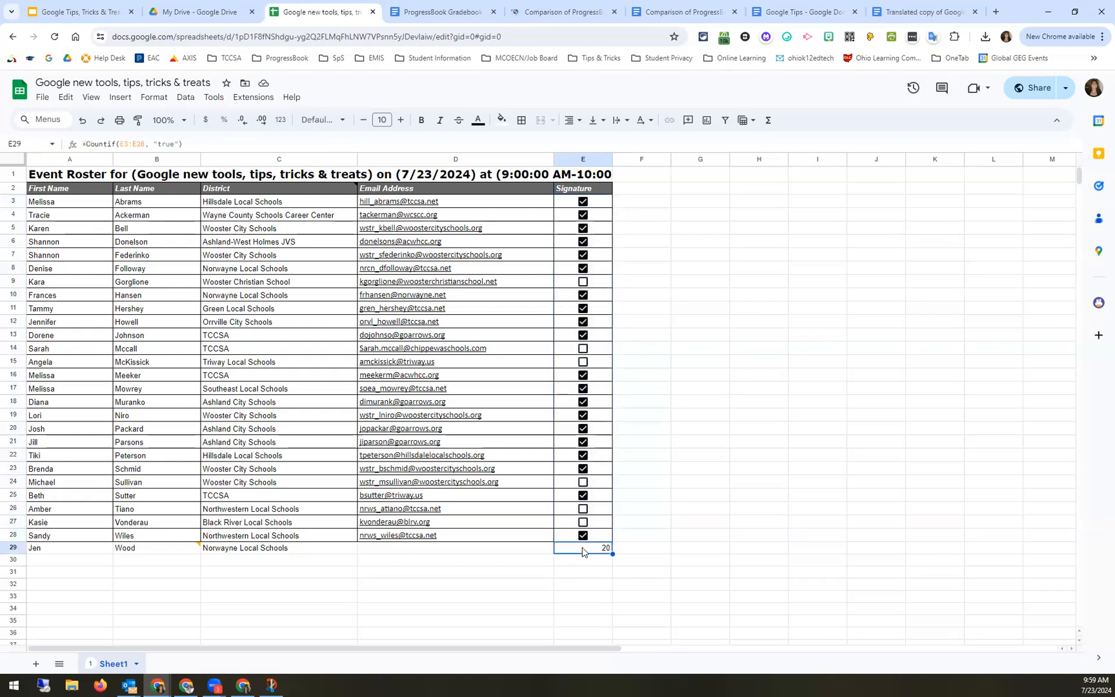
# Clear cell E29 and re-enter the formula =countif(E3:E28,"true") to count the checked Signature boxes.
pyautogui.moveTo(540, 514)
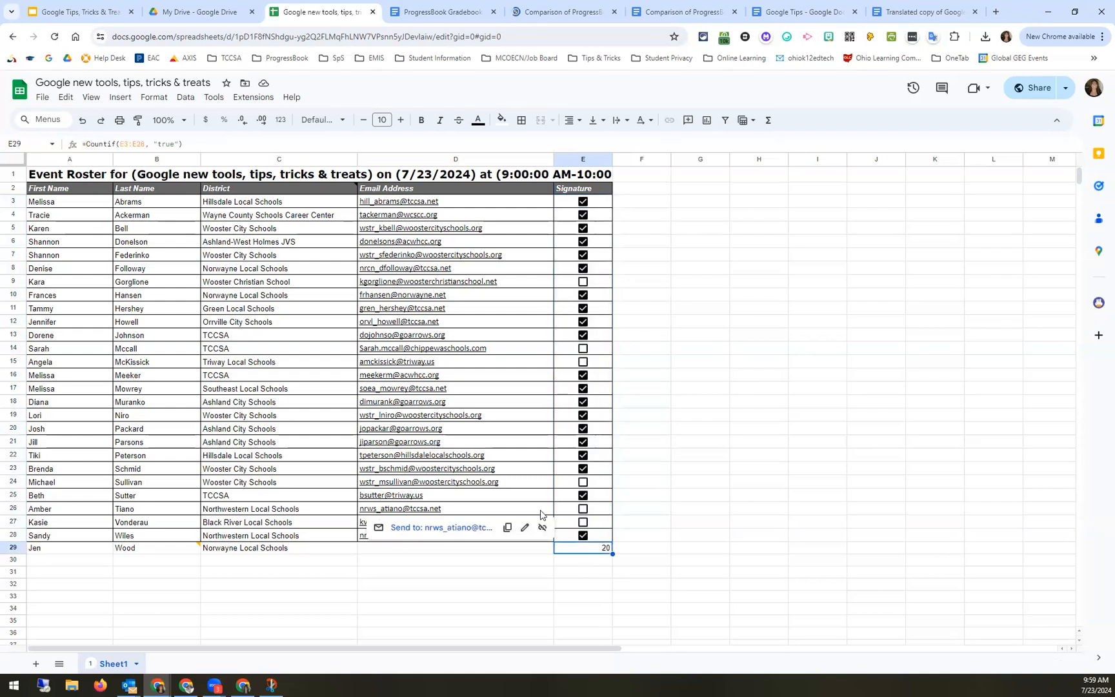
pyautogui.press('Delete')
pyautogui.write('=counti')
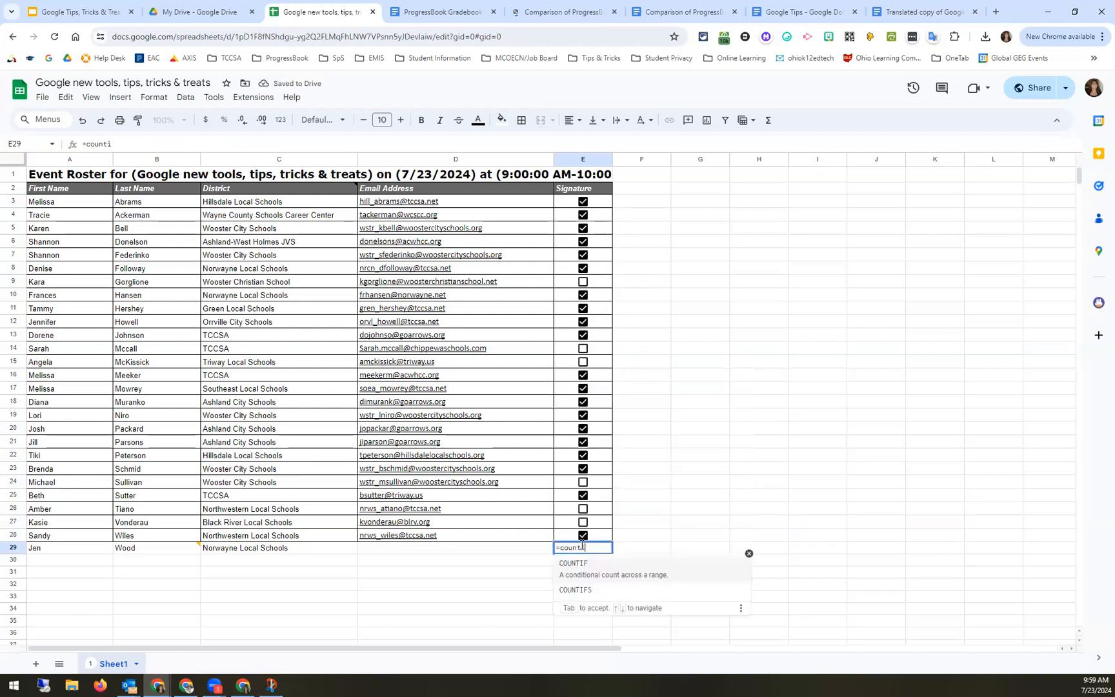
pyautogui.write('f(')
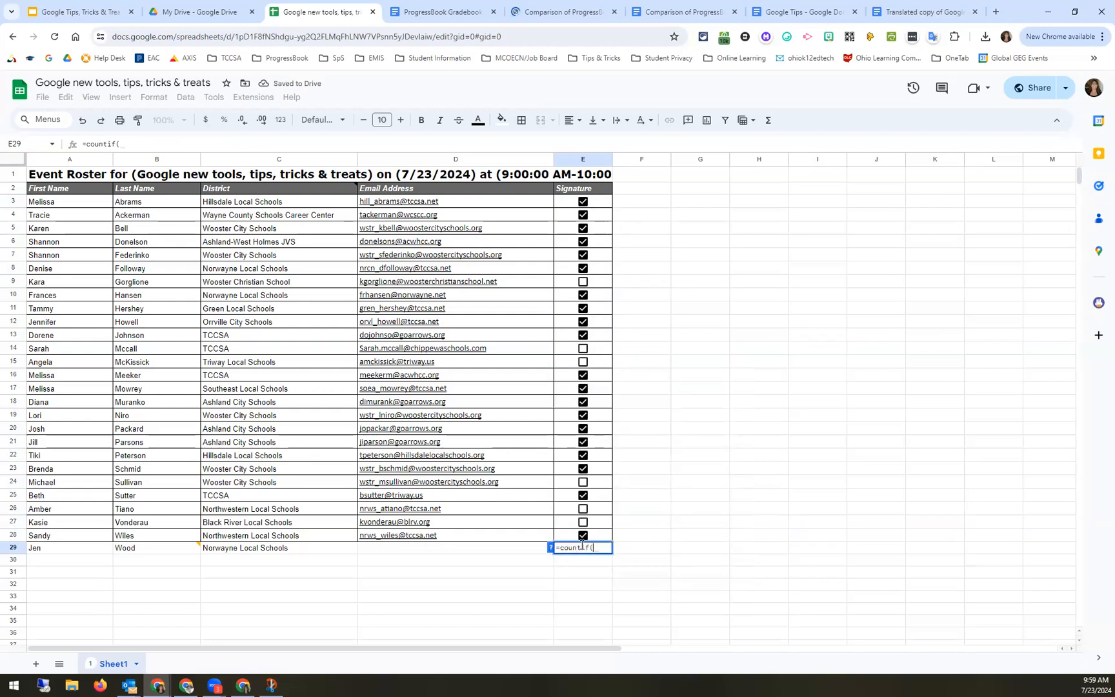
pyautogui.moveTo(596, 204); pyautogui.dragTo(601, 542)
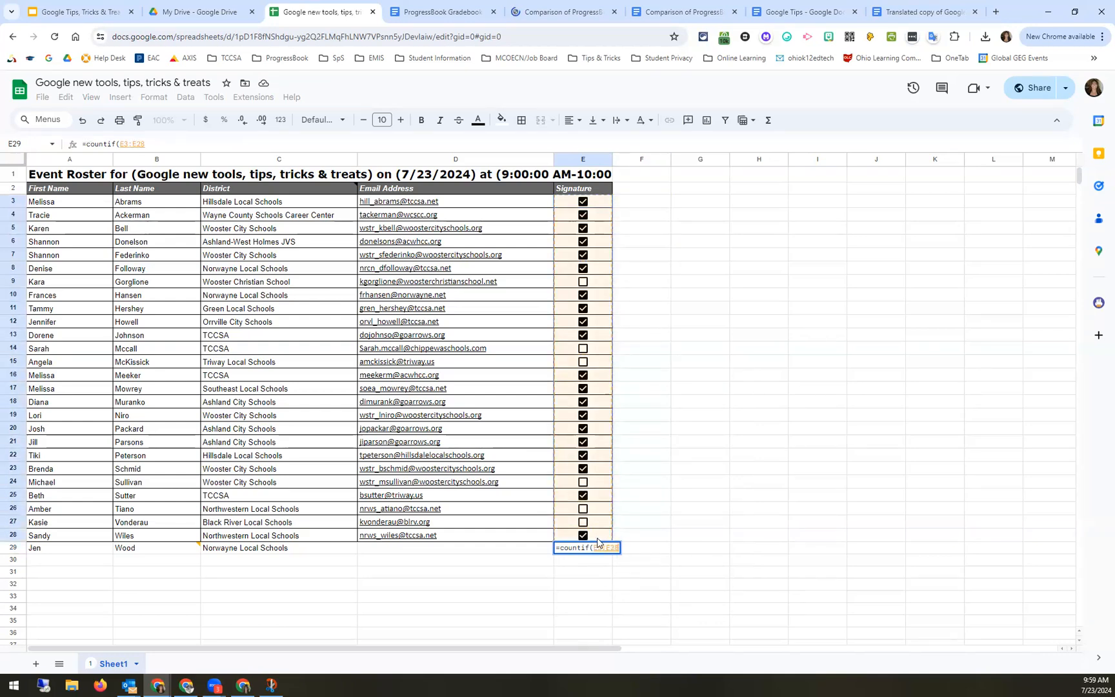
pyautogui.write(',"tru')
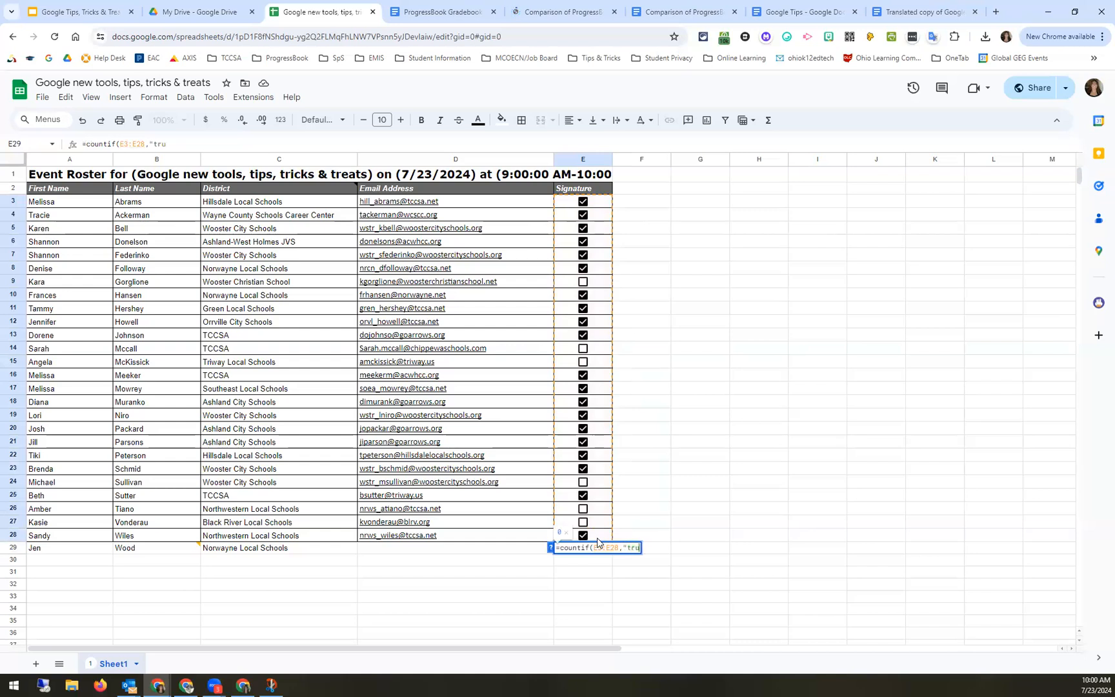
pyautogui.write('e")')
pyautogui.press('Return')
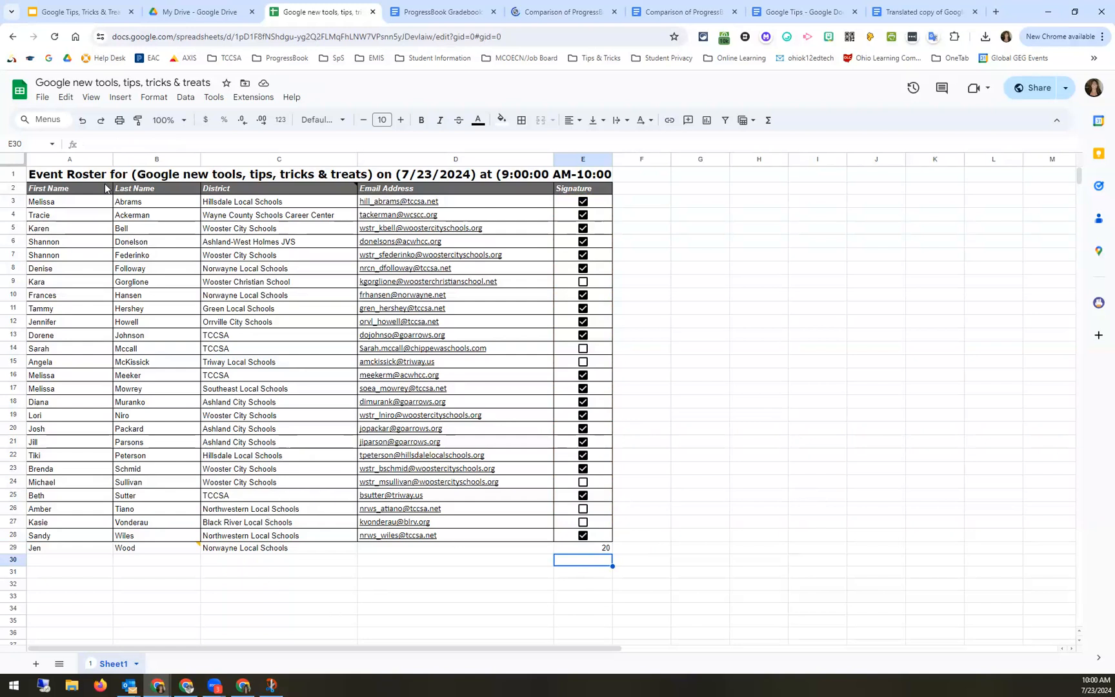
# Try sorting the whole sheet by the Last Name column B from A to Z, and undo the sort.
pyautogui.click(143, 202)
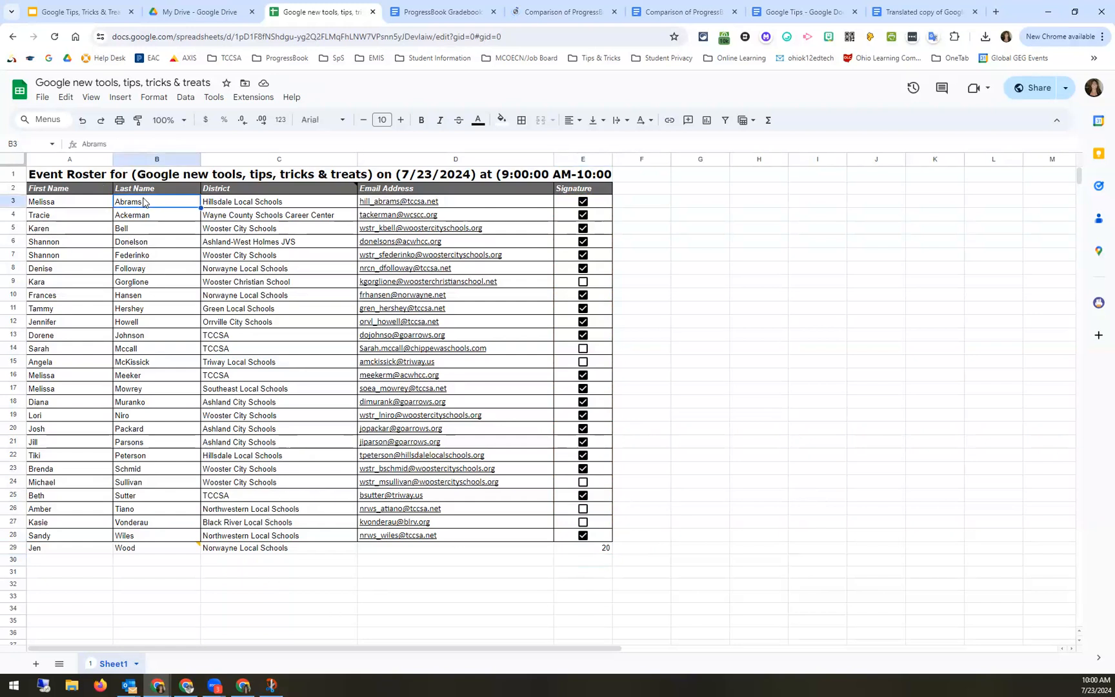
pyautogui.click(214, 99)
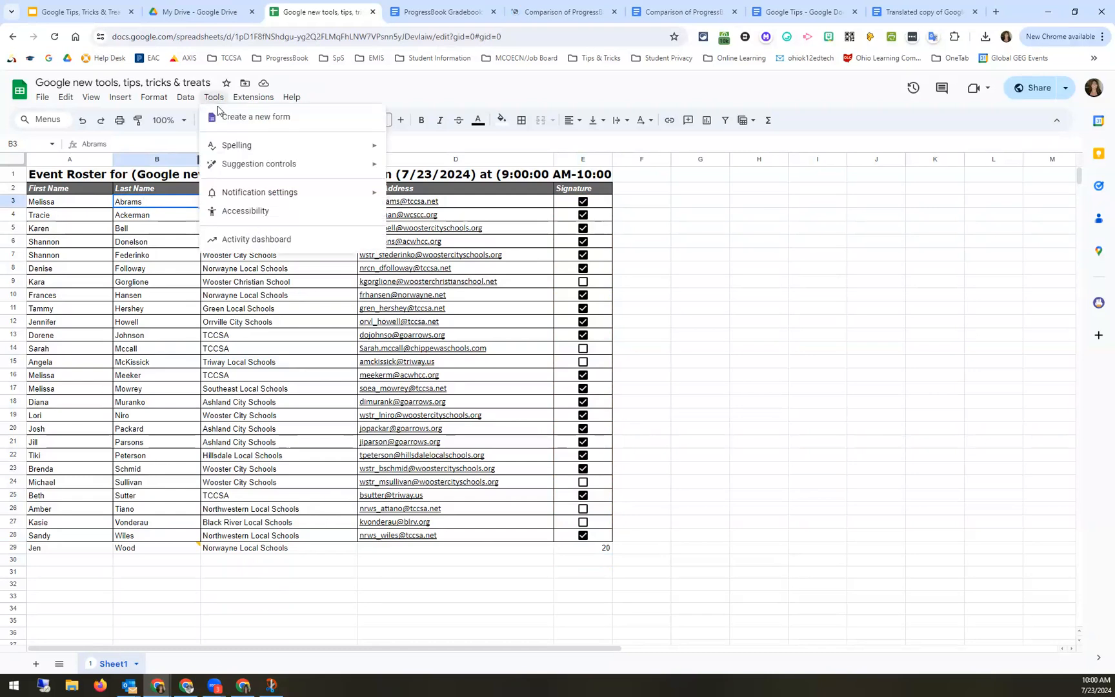
pyautogui.moveTo(179, 107)
pyautogui.moveTo(244, 118)
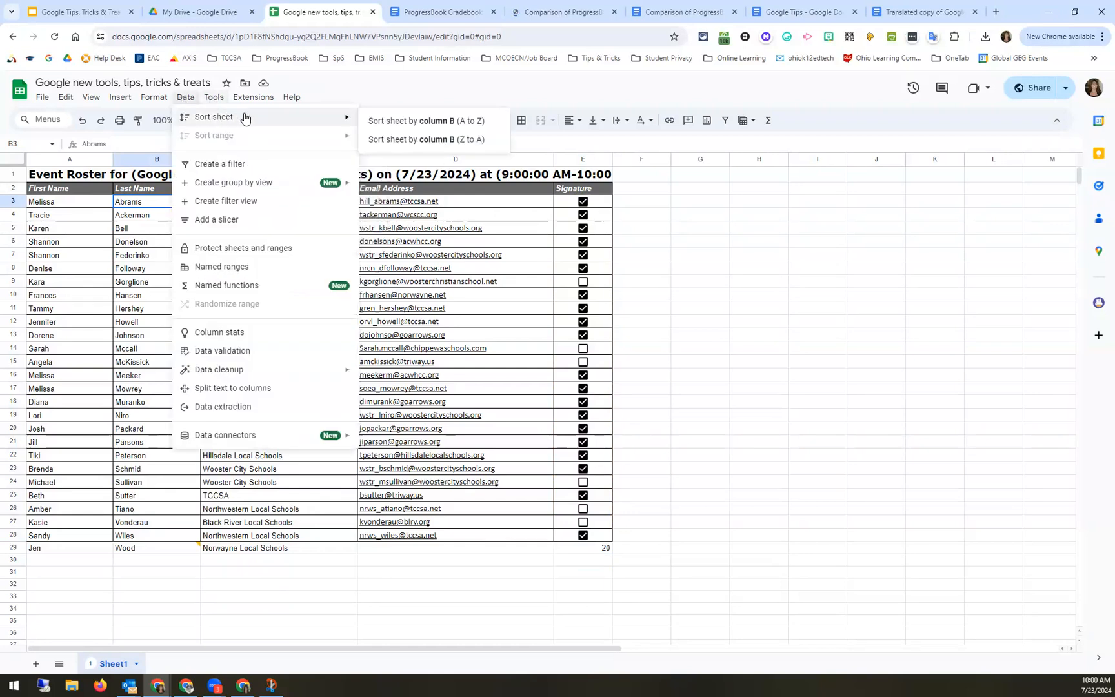
pyautogui.click(393, 122)
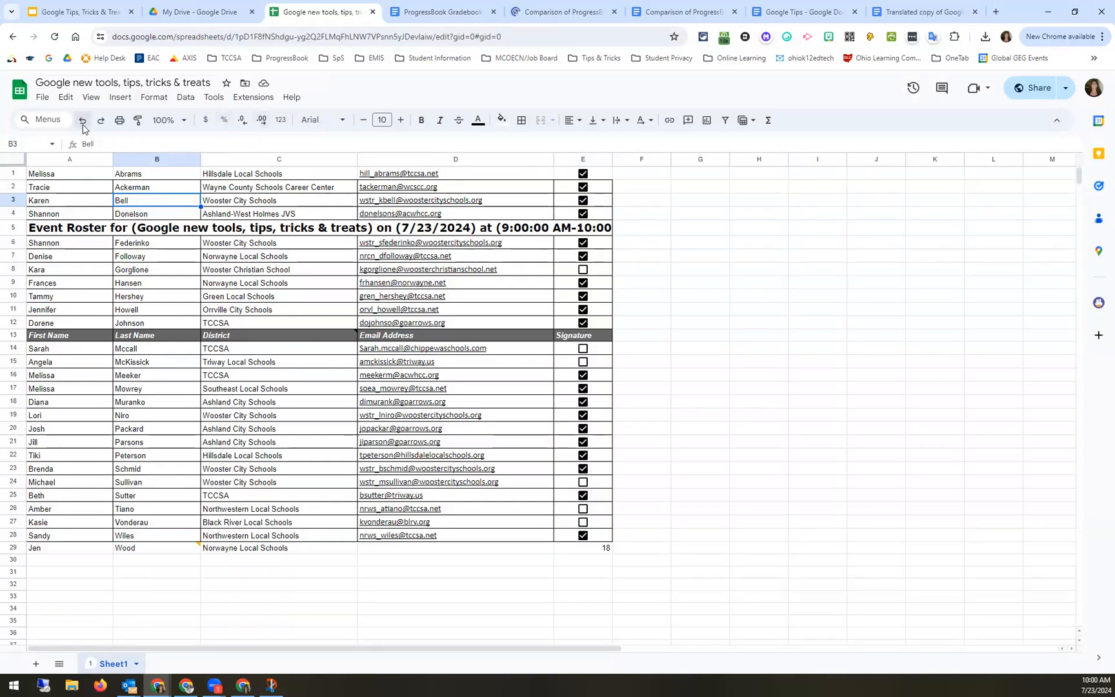
pyautogui.hotkey('ctrl', 'z')
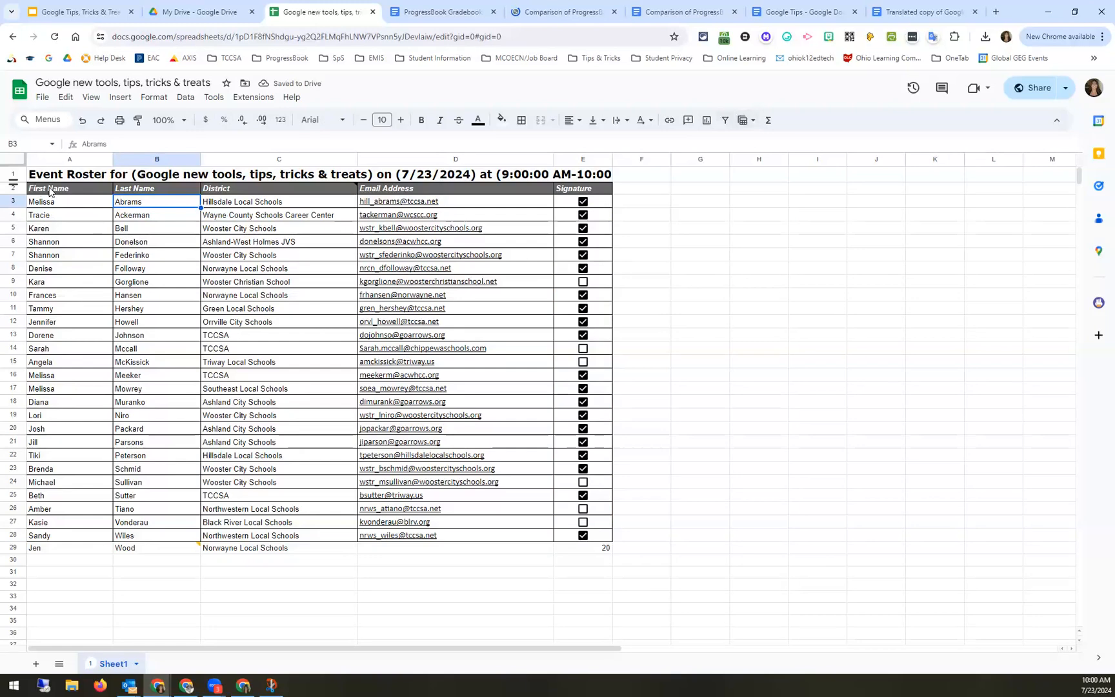
# Create a filter on the header row A2:E2 and view the Last Name column's sort and filter options.
pyautogui.moveTo(50, 191); pyautogui.dragTo(571, 191)
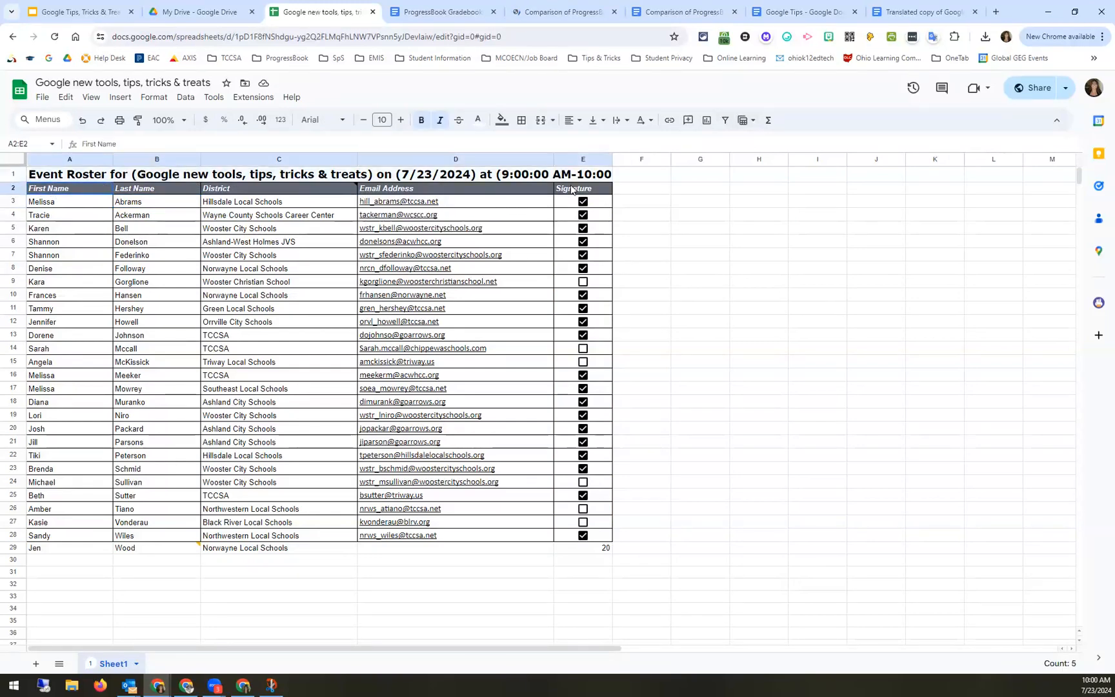
pyautogui.click(726, 123)
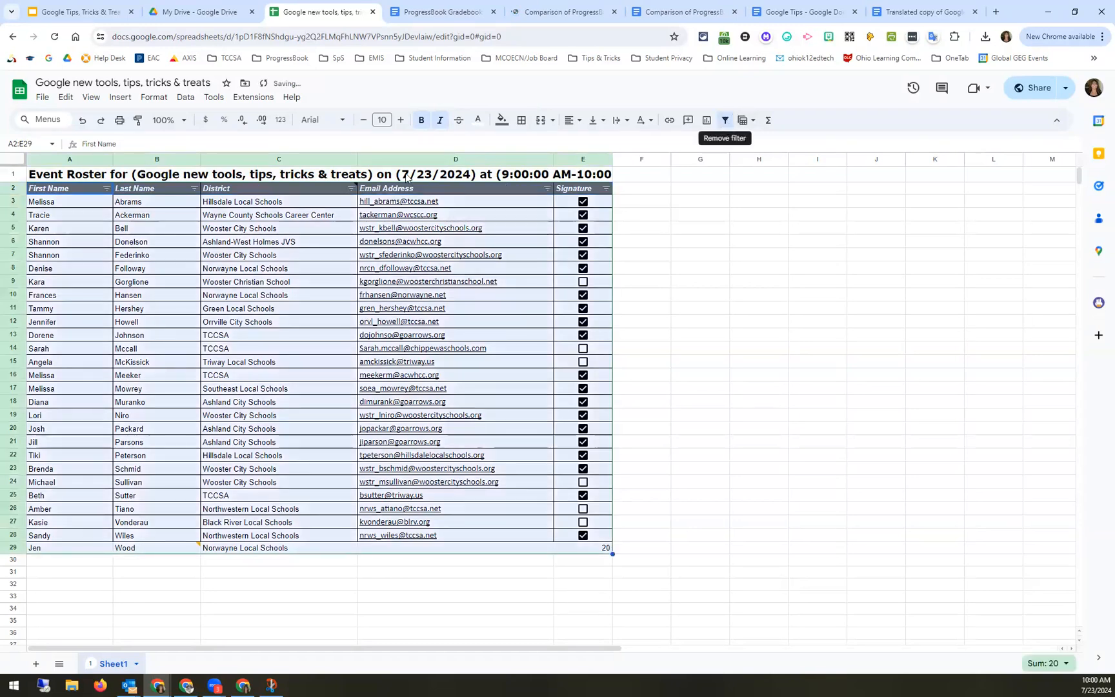
pyautogui.click(194, 188)
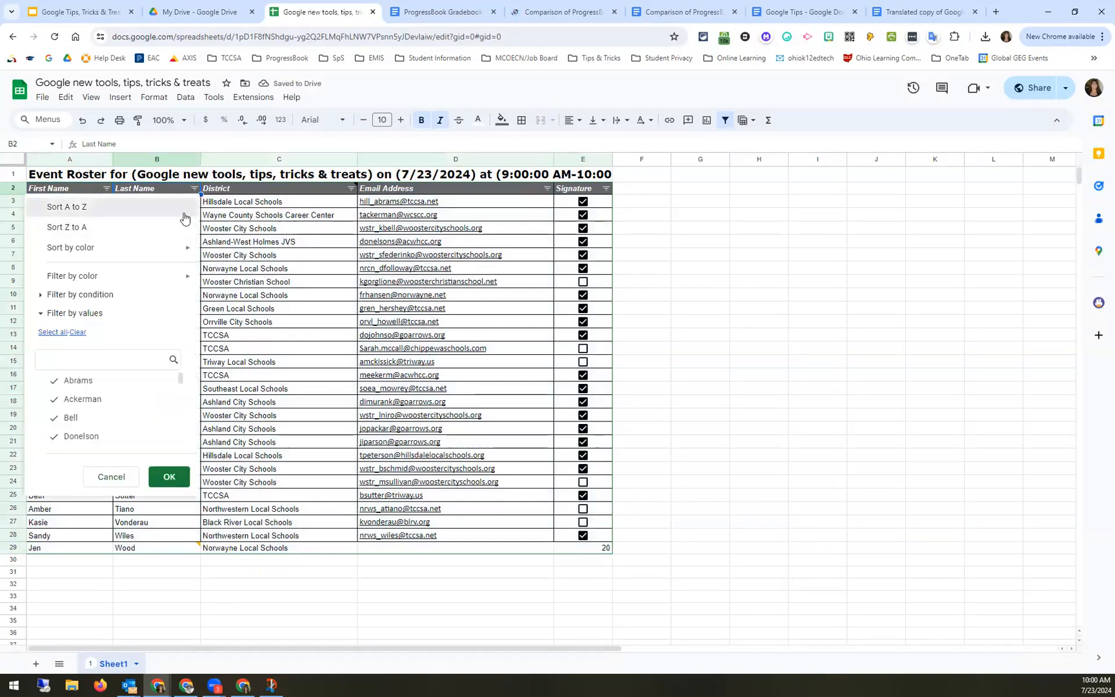
pyautogui.press('Escape')
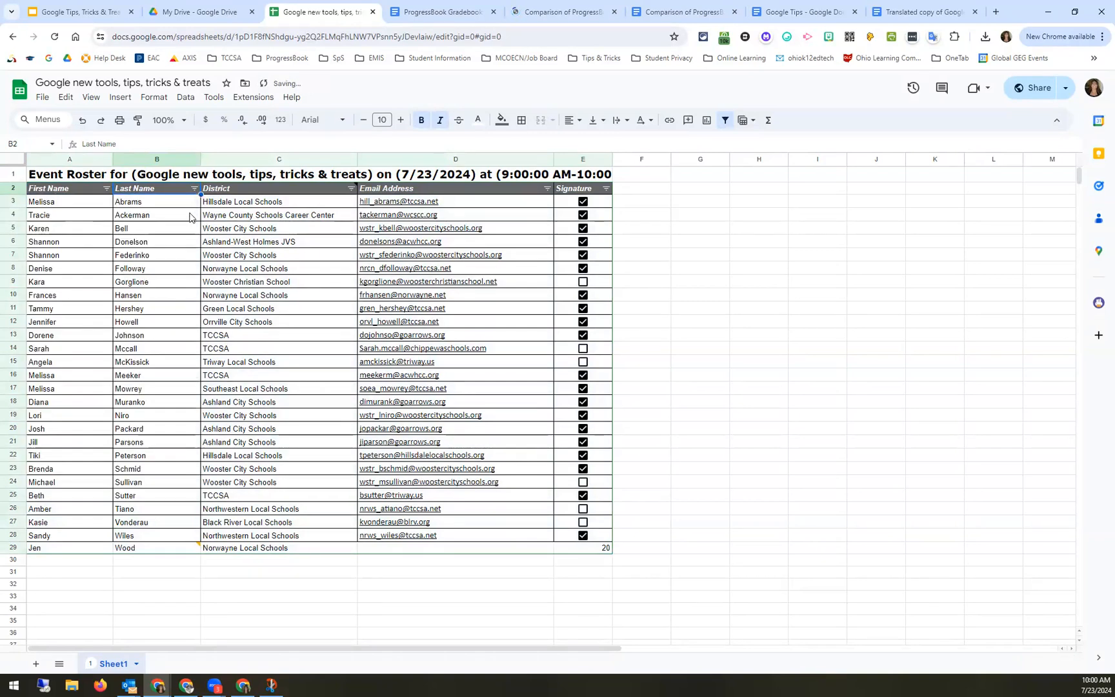
# Sort the roster by First Name from A to Z through its header filter, and remove the filter.
pyautogui.click(107, 188)
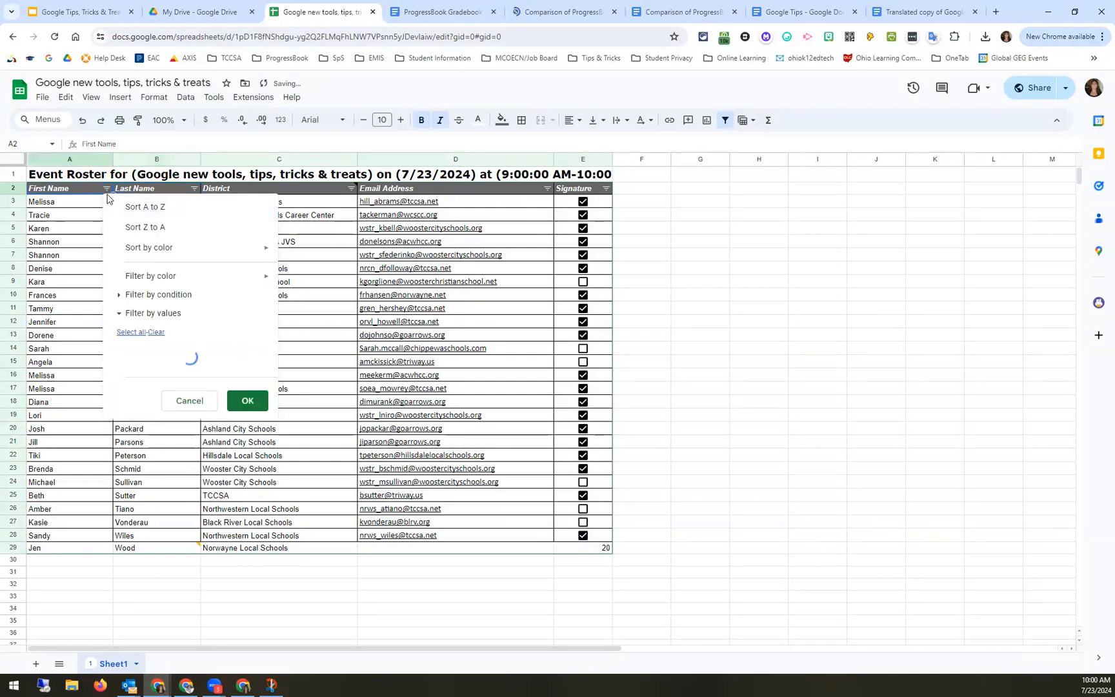
pyautogui.click(136, 213)
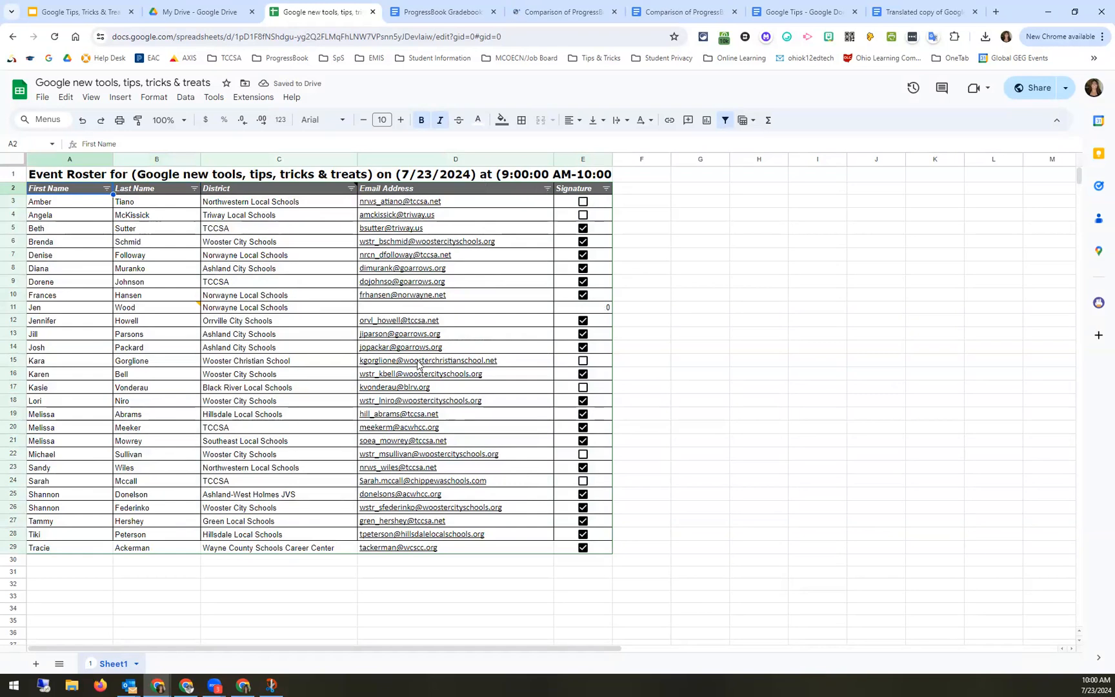
pyautogui.moveTo(419, 368)
pyautogui.click(725, 120)
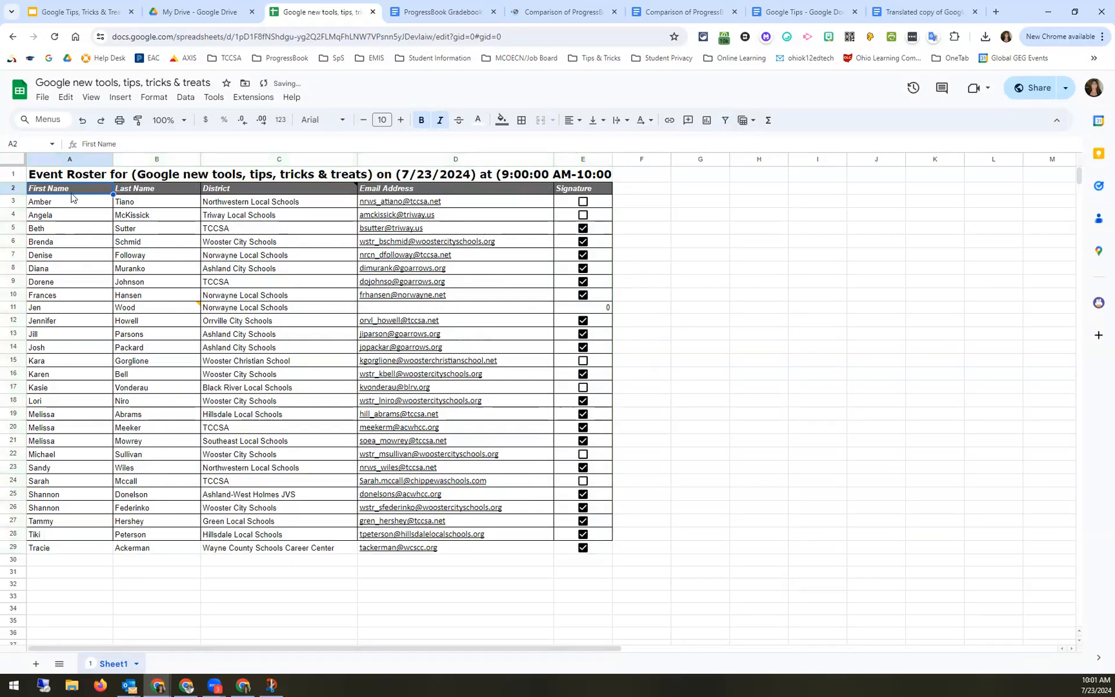
# Freeze the first 2 rows so the event title and column headers stay in place.
pyautogui.click(15, 187)
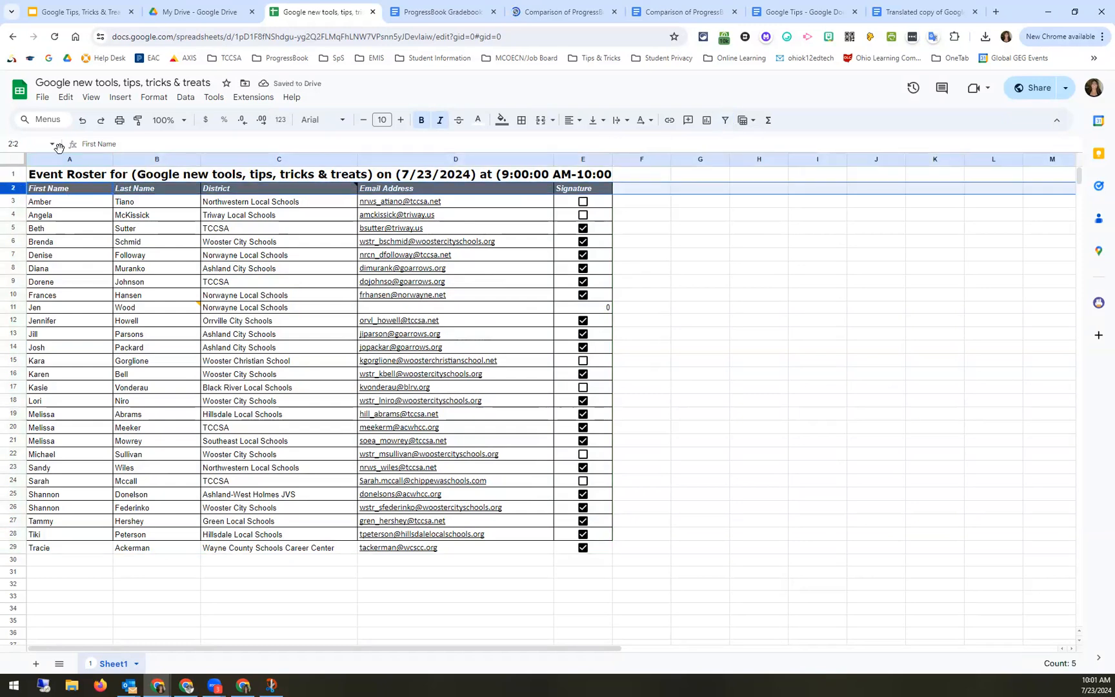
pyautogui.click(87, 100)
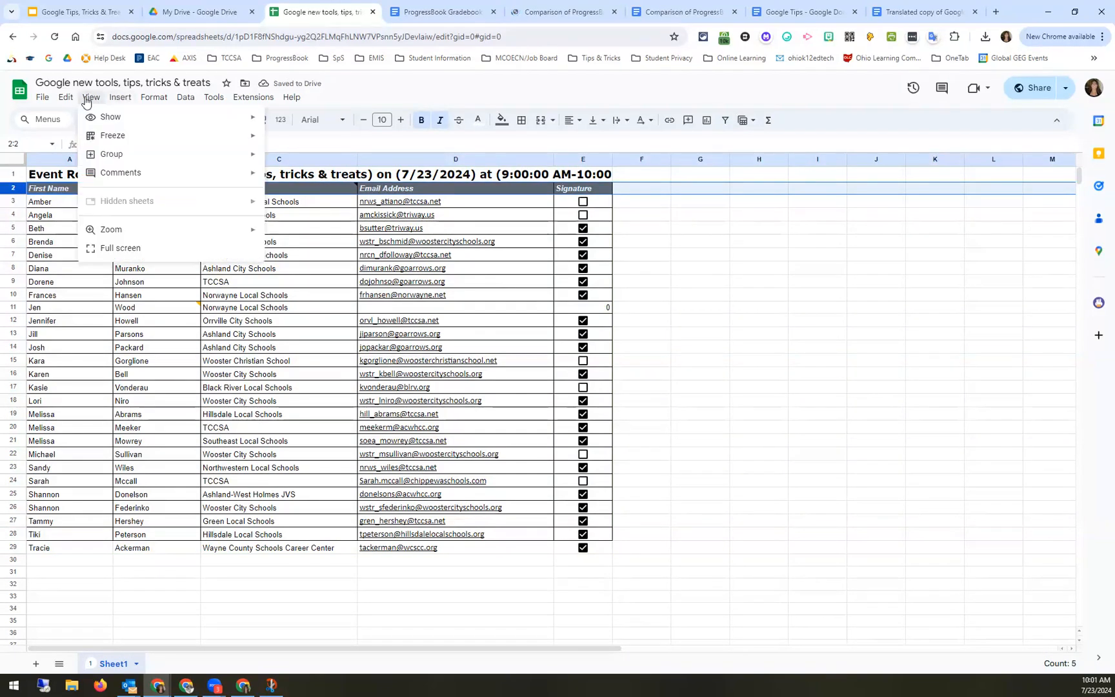
pyautogui.moveTo(240, 138)
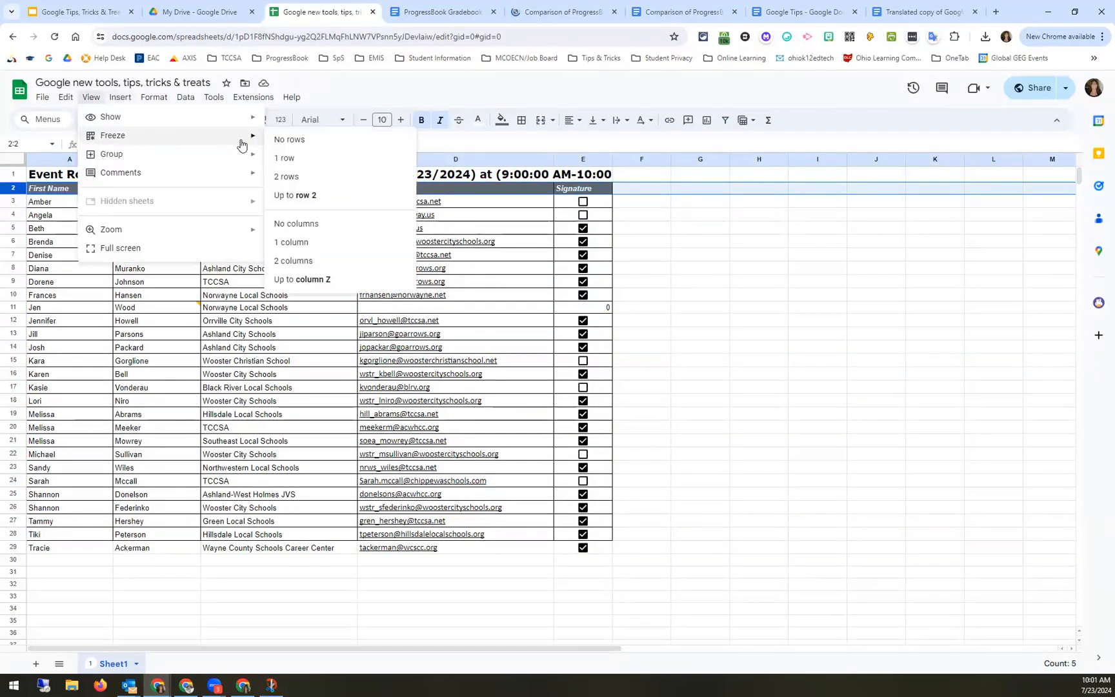
pyautogui.click(296, 178)
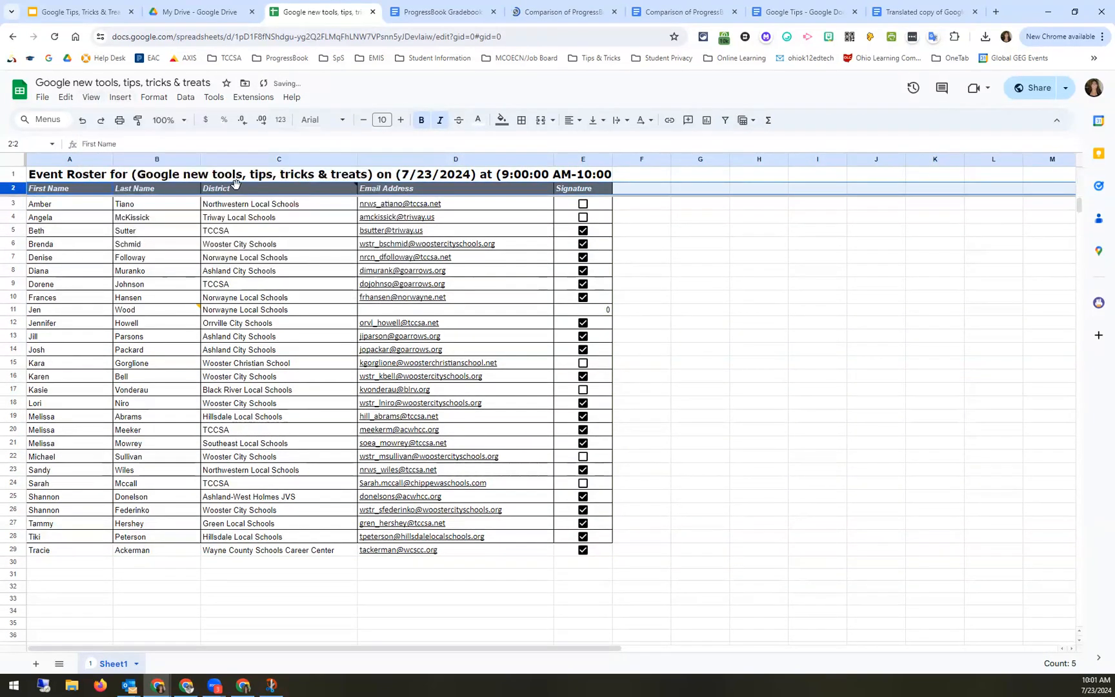
# Sort the sheet by the Last Name column B from A to Z.
pyautogui.click(149, 207)
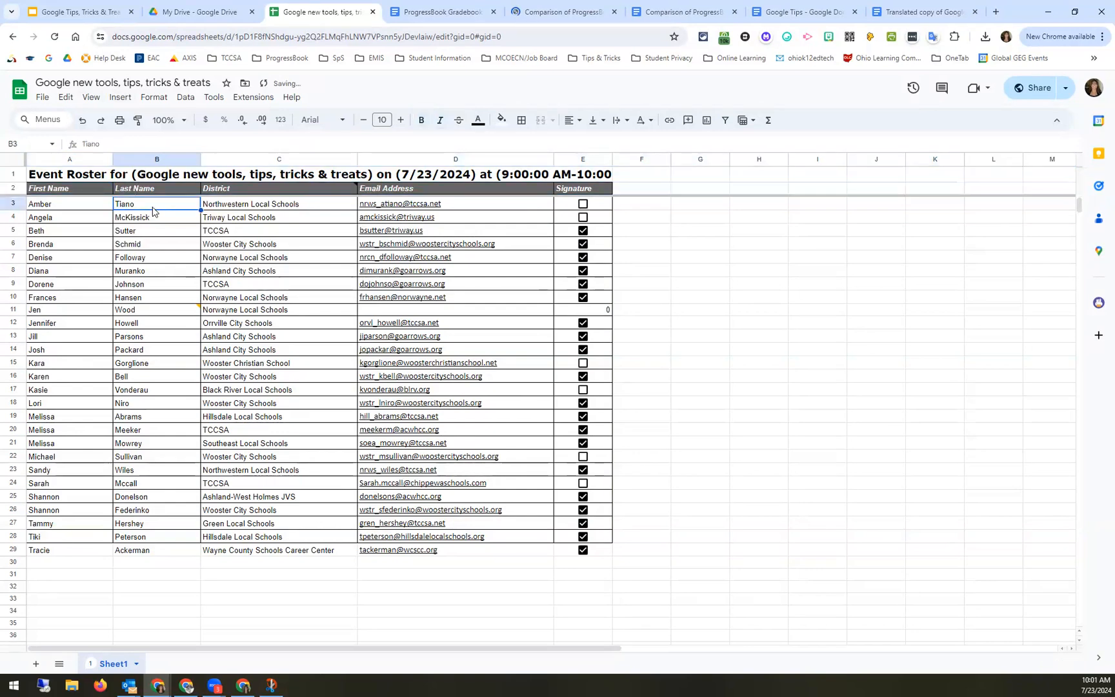
pyautogui.click(186, 97)
pyautogui.moveTo(264, 118)
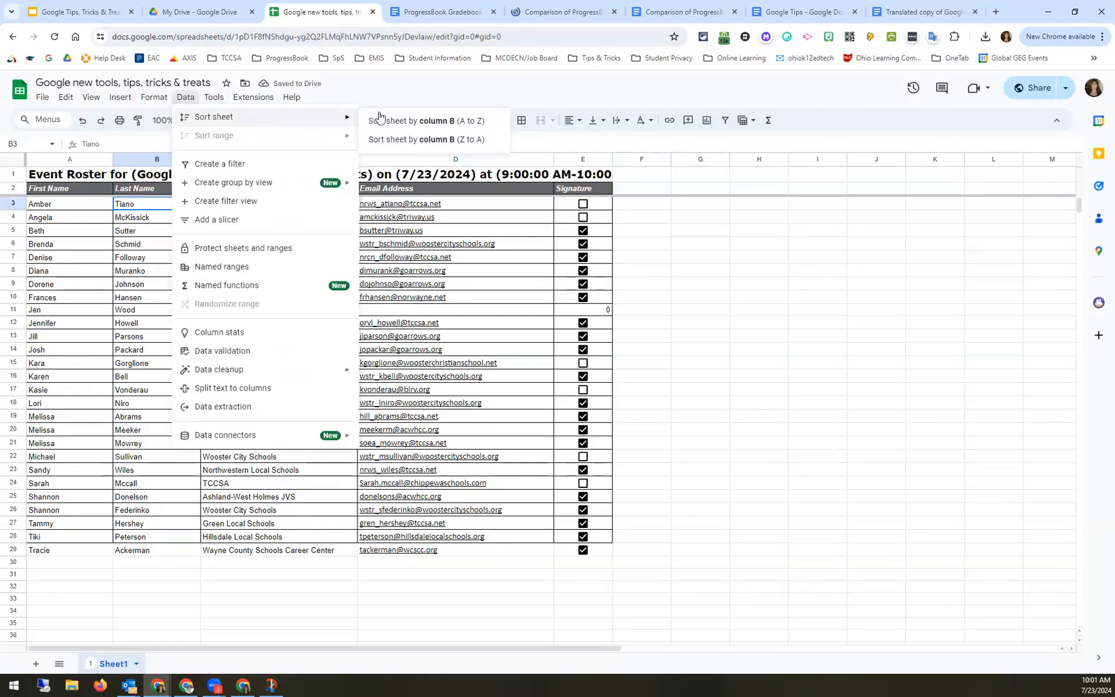
pyautogui.click(425, 120)
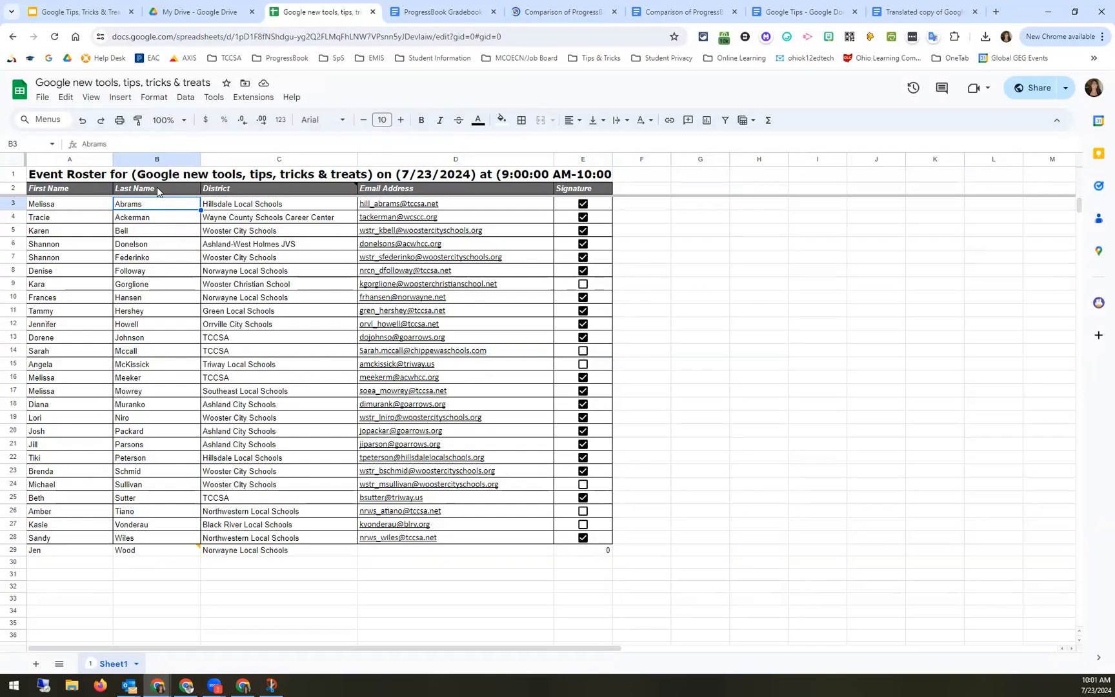
# Copy the most recent entry, the Google Slides presentation link, from the clipboard history extension.
pyautogui.click(701, 405)
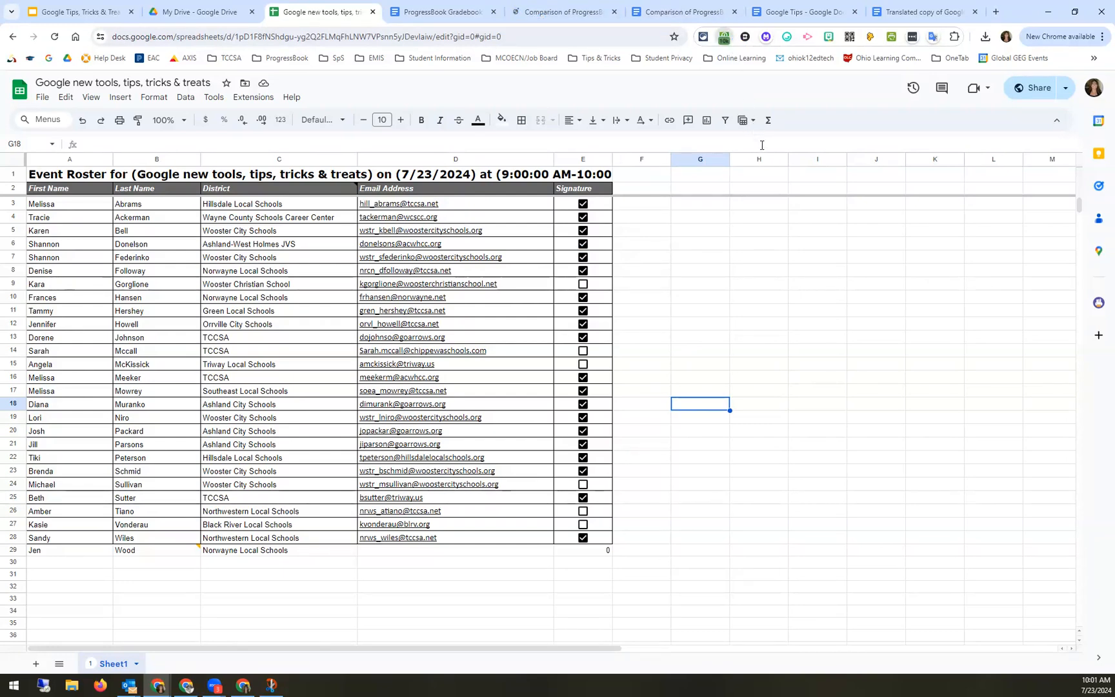
pyautogui.click(723, 36)
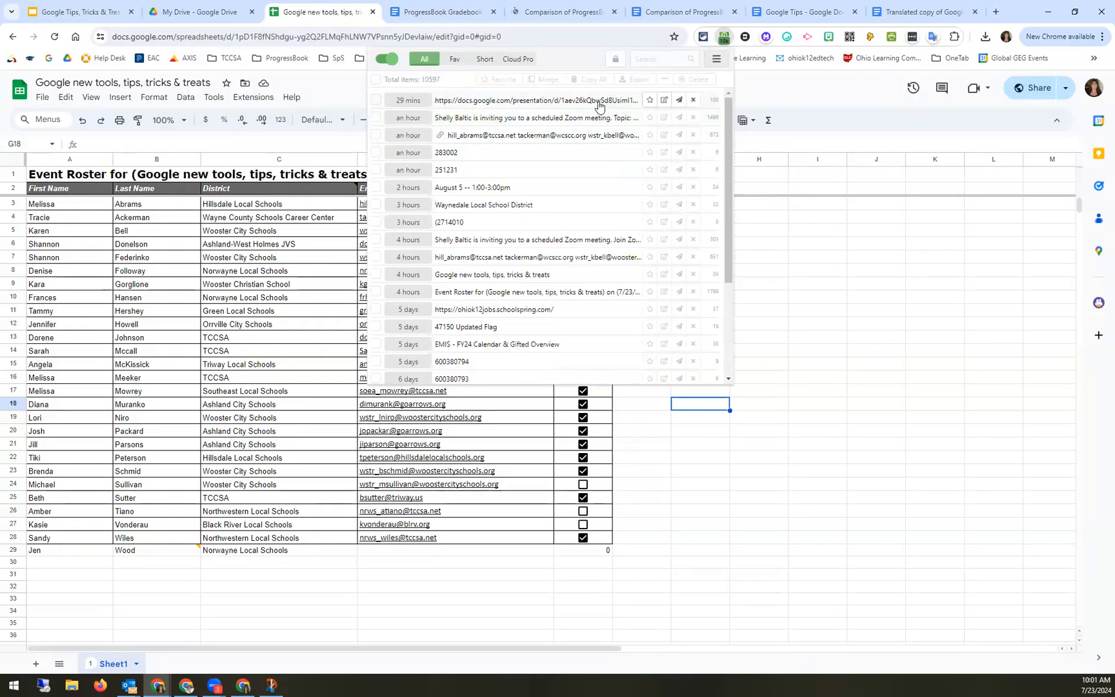
pyautogui.click(542, 102)
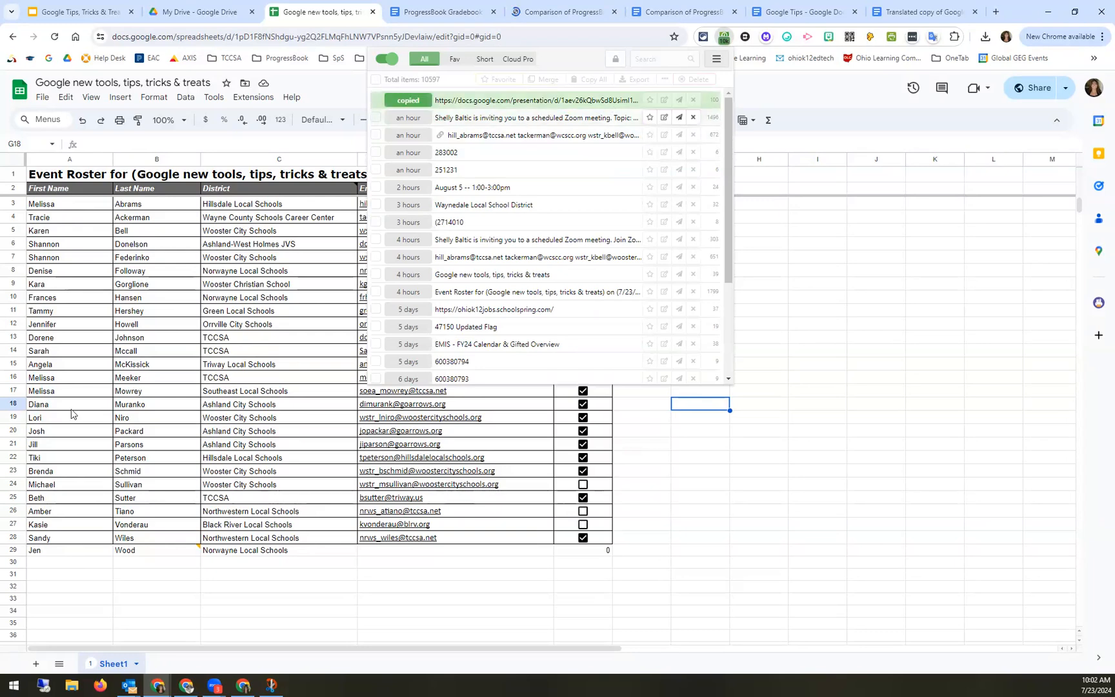